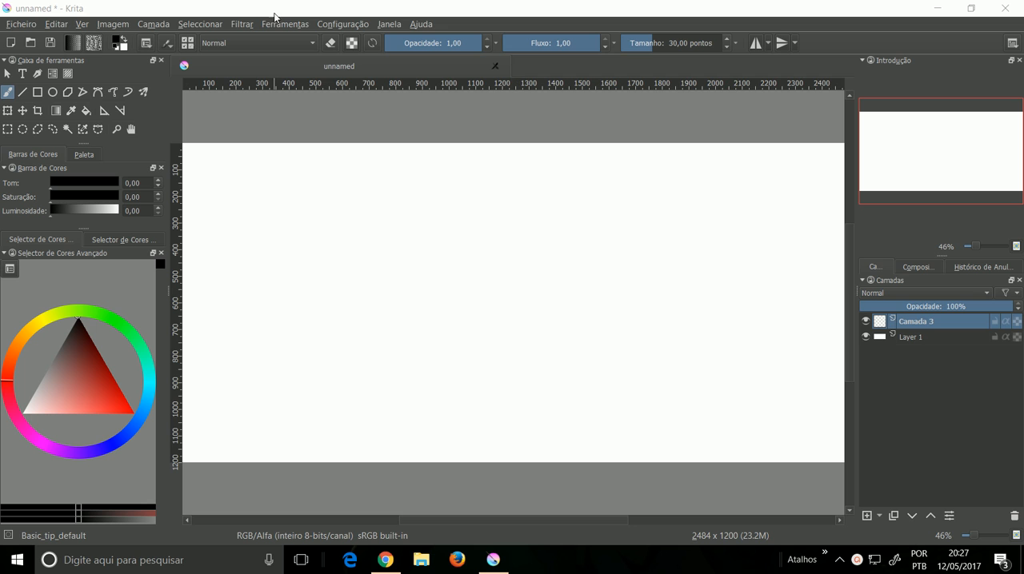
Step: Open the brush preset chooser and select the Bristle_Large preset, followed by the Chalk_brush preset
{"action": "left_click", "coordinate": [188, 43]}
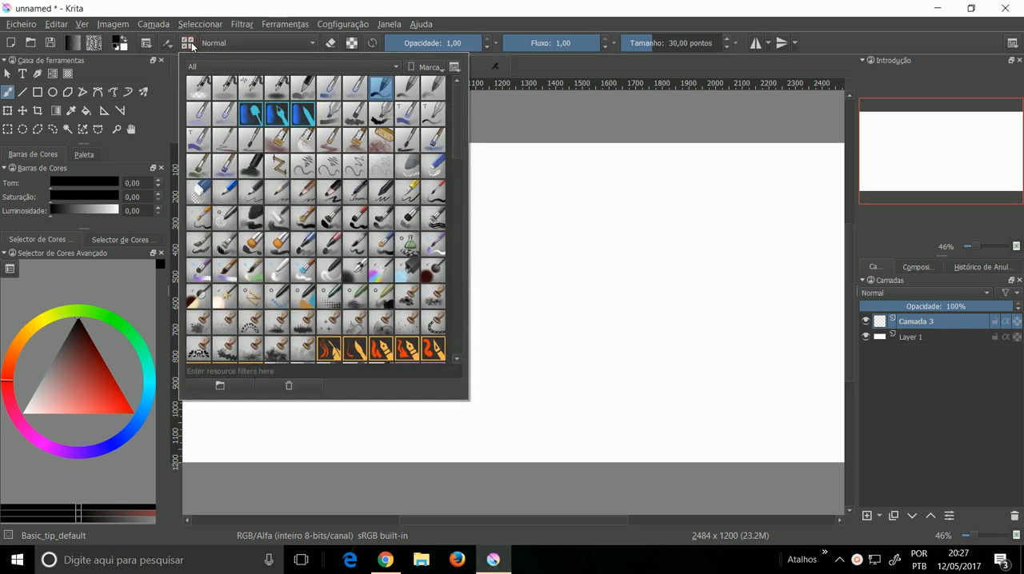
{"action": "mouse_move", "coordinate": [452, 95]}
{"action": "left_mouse_down"}
{"action": "mouse_move", "coordinate": [441, 347]}
{"action": "mouse_move", "coordinate": [454, 103]}
{"action": "left_mouse_up"}
{"action": "left_click", "coordinate": [277, 139]}
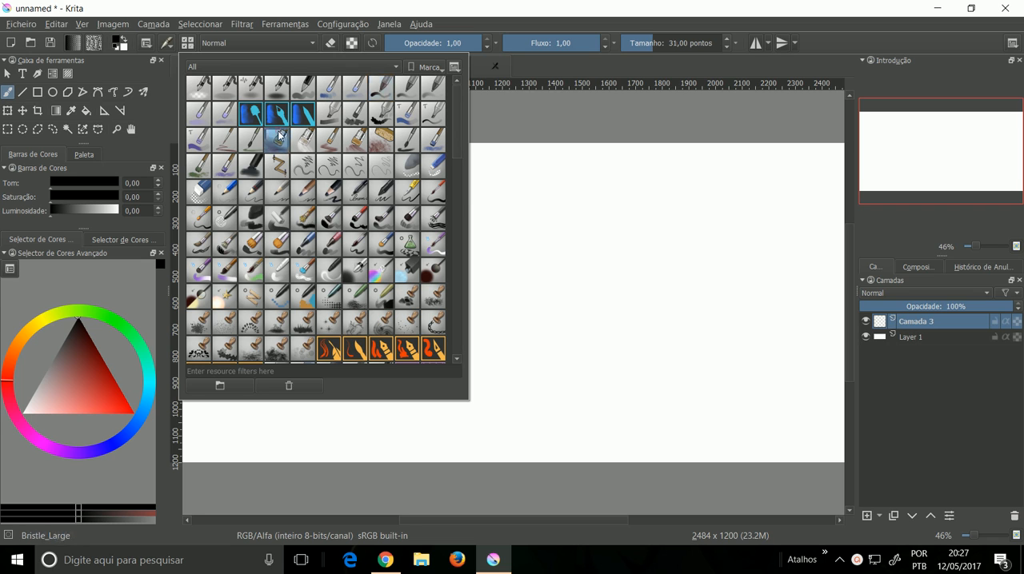
{"action": "left_click", "coordinate": [251, 164]}
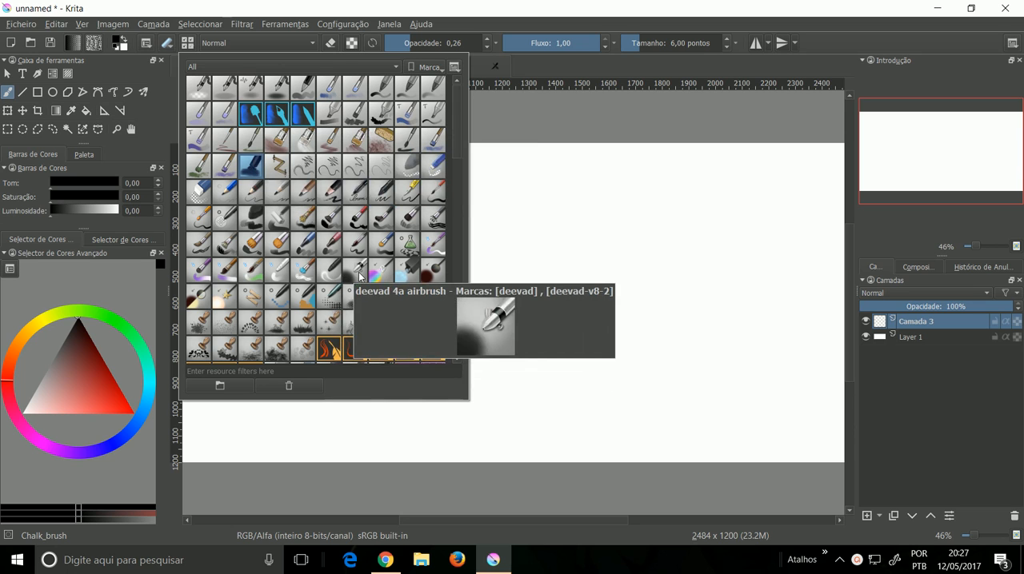
Step: Browse the brush presets in the detailed list view and return to the thumbnail view
{"action": "left_click", "coordinate": [455, 67]}
{"action": "left_click", "coordinate": [462, 99]}
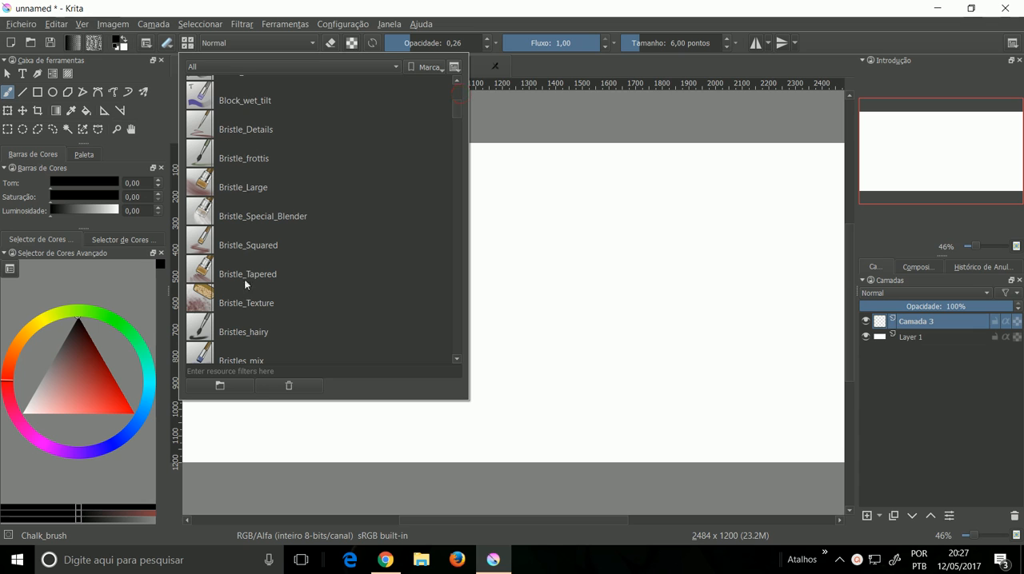
{"action": "left_click_drag", "start_coordinate": [457, 102], "coordinate": [456, 82]}
{"action": "left_click", "coordinate": [454, 68]}
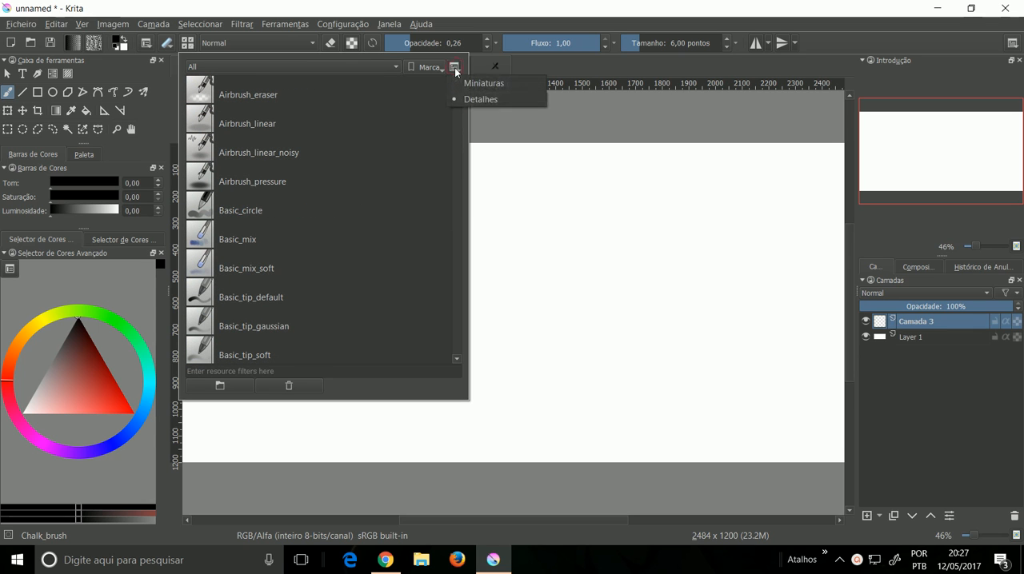
{"action": "left_click", "coordinate": [454, 83]}
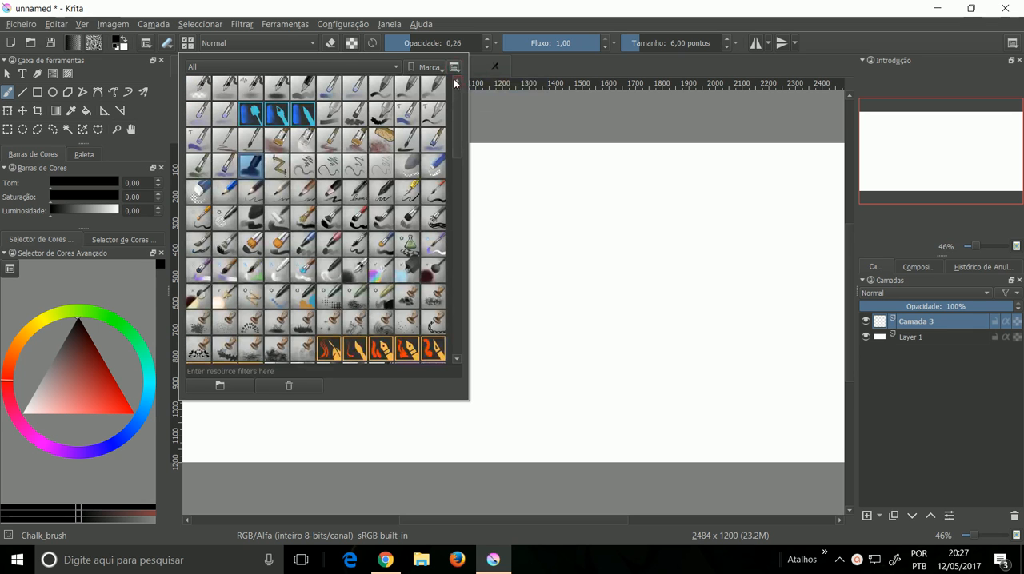
Step: Create a new brush preset tag named Favoritos
{"action": "left_click", "coordinate": [229, 67]}
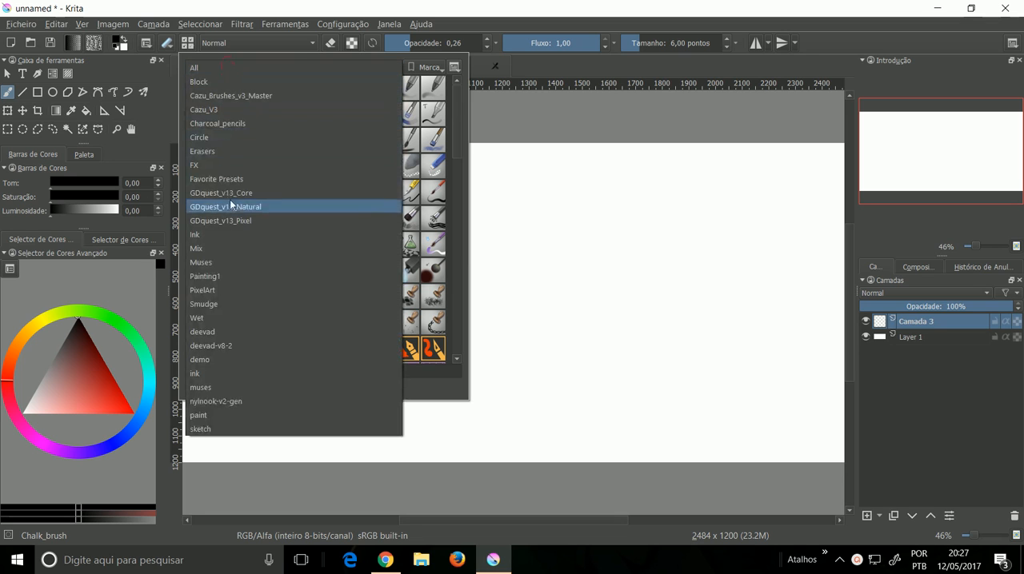
{"action": "left_click", "coordinate": [417, 80]}
{"action": "left_click", "coordinate": [424, 67]}
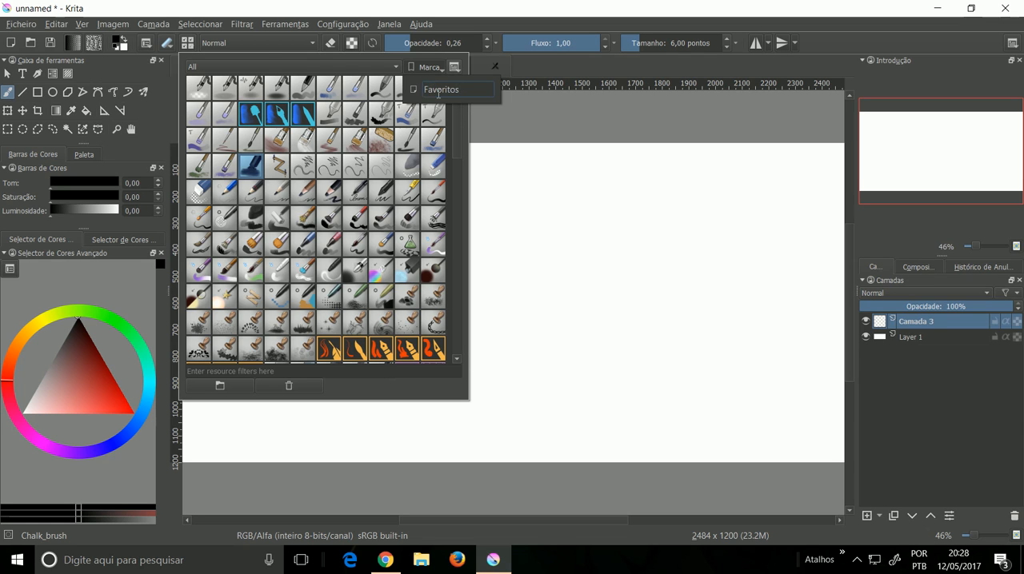
{"action": "type", "text": "Favoritos"}
{"action": "key", "text": "Return"}
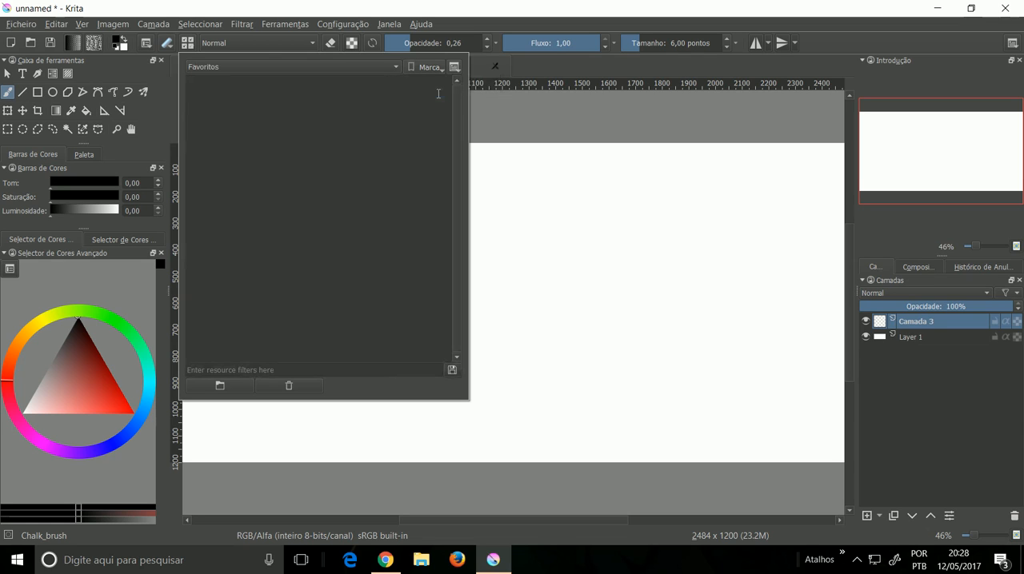
Step: Show the presets tagged deevad-v8-2 and assign the deevad 2a paint sketch preset to the Favoritos tag
{"action": "left_click", "coordinate": [296, 69]}
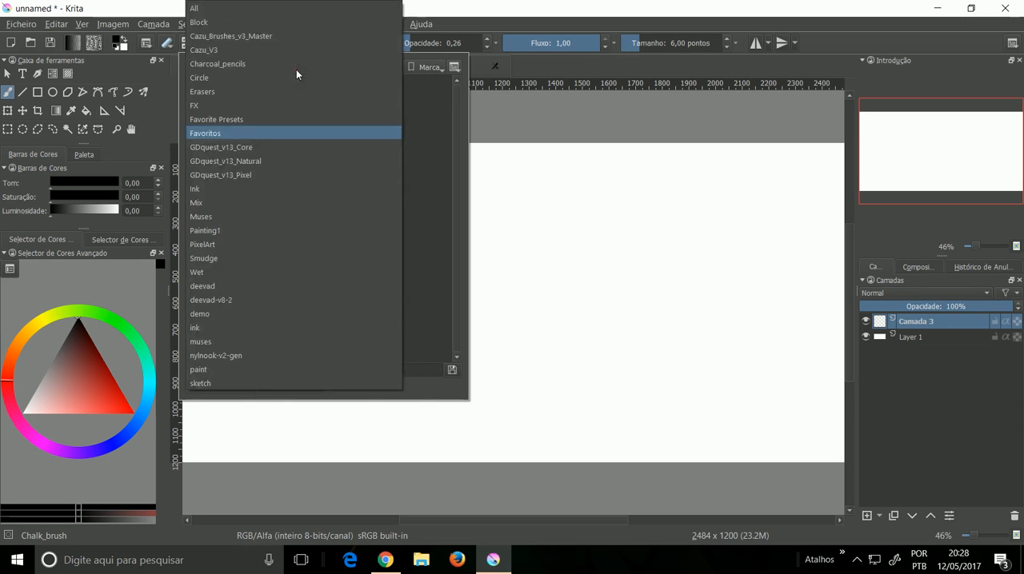
{"action": "left_click", "coordinate": [262, 299]}
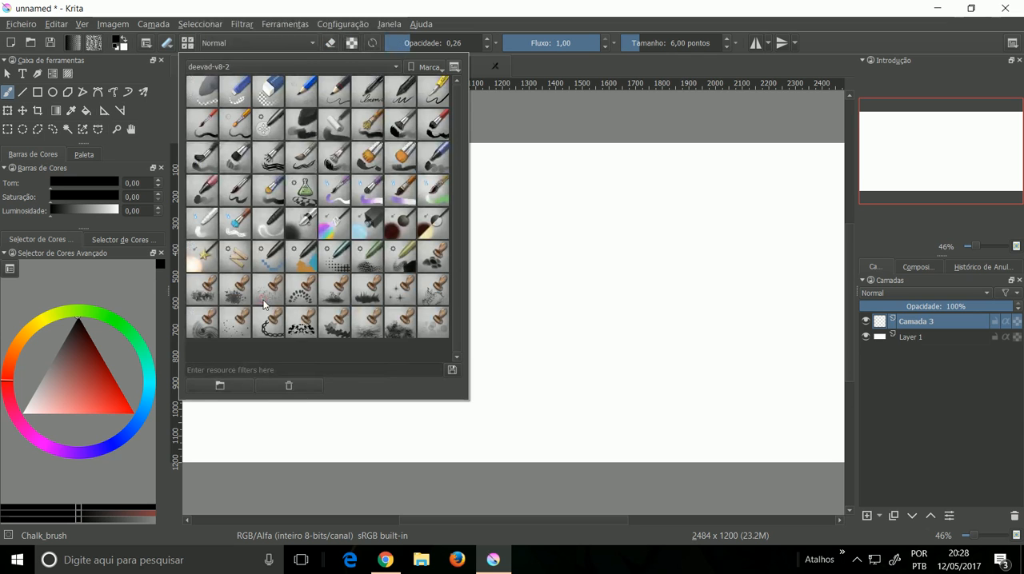
{"action": "right_click", "coordinate": [311, 133]}
{"action": "mouse_move", "coordinate": [376, 152]}
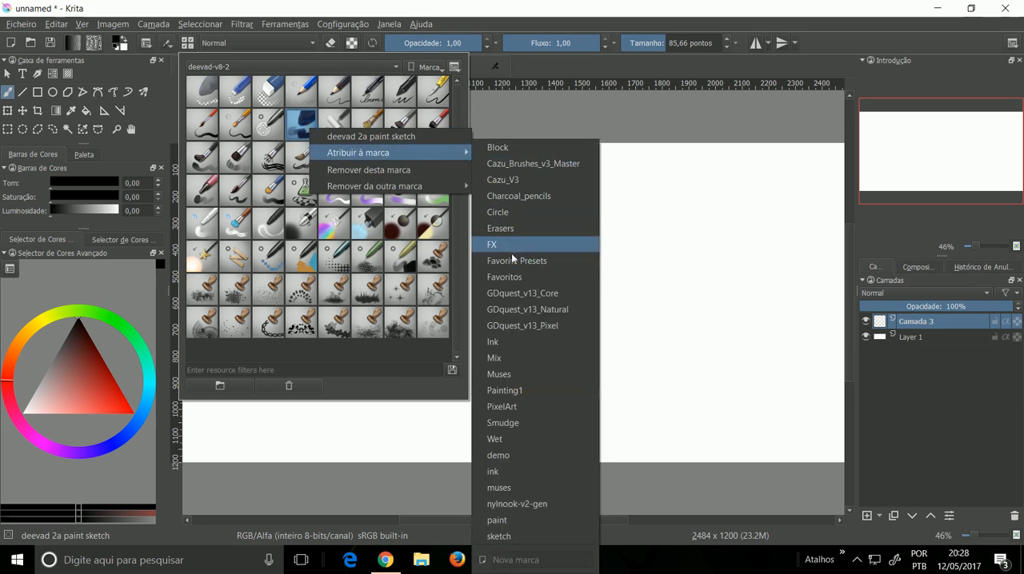
{"action": "left_click", "coordinate": [510, 277]}
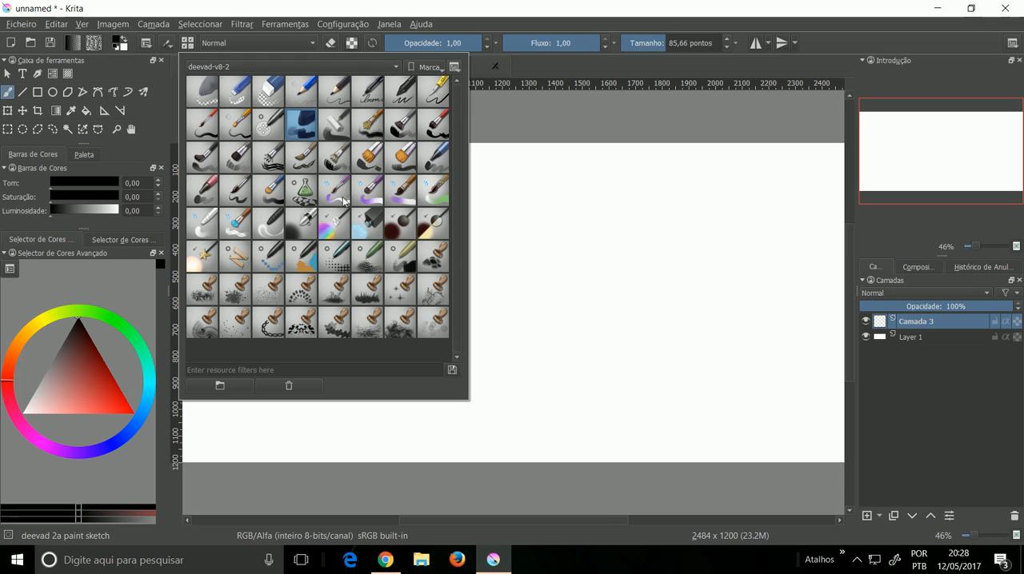
Step: Assign the deevad 3f smear and deevad 4a airbrush presets to the Favoritos tag
{"action": "right_click", "coordinate": [275, 229]}
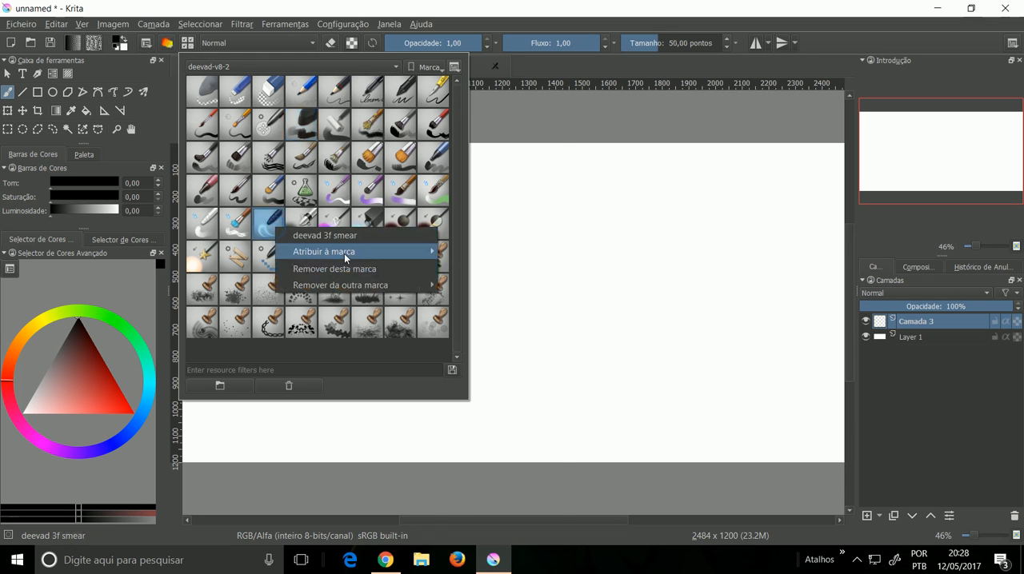
{"action": "mouse_move", "coordinate": [344, 254]}
{"action": "left_click", "coordinate": [490, 277]}
{"action": "right_click", "coordinate": [311, 227]}
{"action": "mouse_move", "coordinate": [376, 248]}
{"action": "left_click", "coordinate": [494, 276]}
Step: Assign the deevad 4b adjust color and deevad 4c adjust lighten presets to the Favoritos tag
{"action": "right_click", "coordinate": [339, 227]}
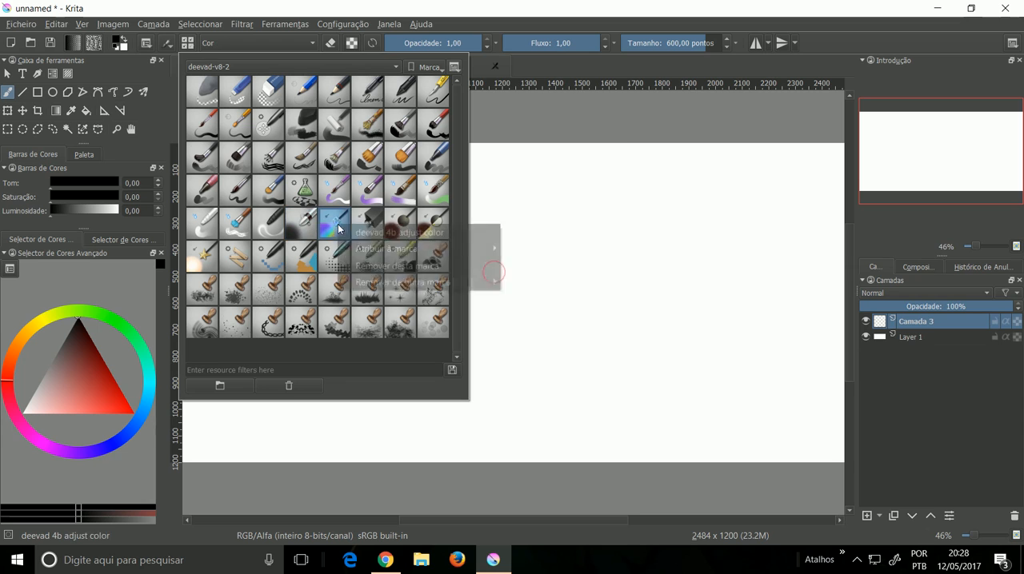
{"action": "left_click", "coordinate": [536, 276]}
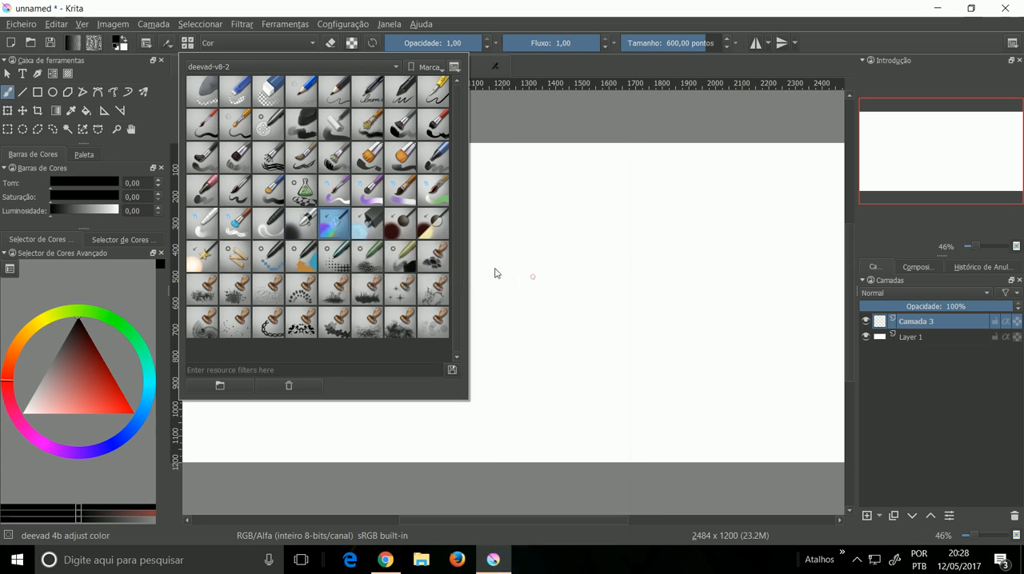
{"action": "right_click", "coordinate": [377, 225]}
{"action": "mouse_move", "coordinate": [420, 251]}
{"action": "left_click", "coordinate": [564, 278]}
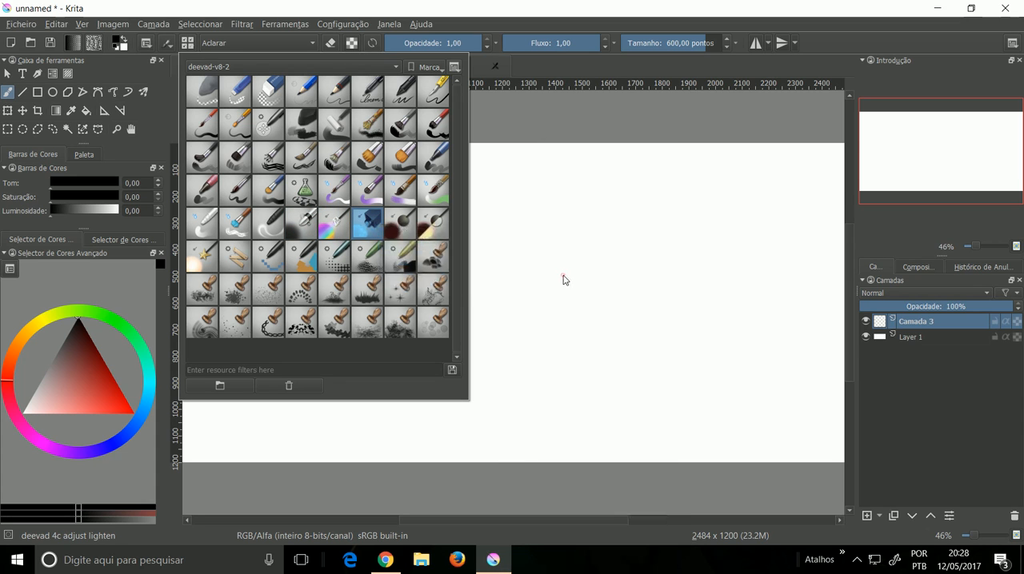
Step: Assign the deevad 4d adjust multiply and deevad 4e adjust overlay presets to the Favoritos tag
{"action": "right_click", "coordinate": [408, 228]}
{"action": "mouse_move", "coordinate": [467, 254]}
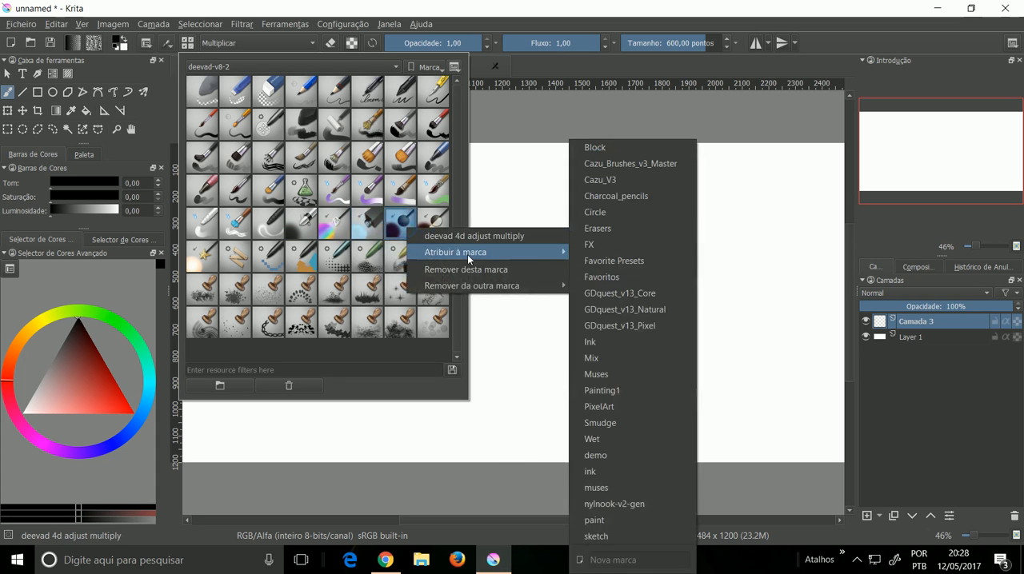
{"action": "left_click", "coordinate": [620, 272]}
{"action": "right_click", "coordinate": [431, 222]}
{"action": "mouse_move", "coordinate": [477, 243]}
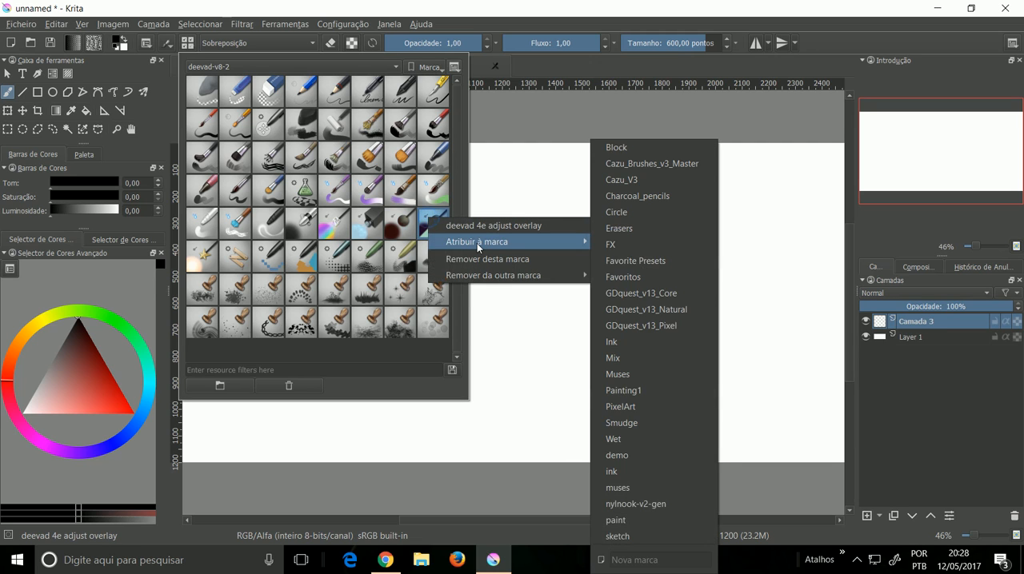
{"action": "left_click", "coordinate": [645, 275]}
Step: Assign the deevad 4f adjust dodge and deevad 3e blending presets to the Favoritos tag
{"action": "right_click", "coordinate": [203, 256]}
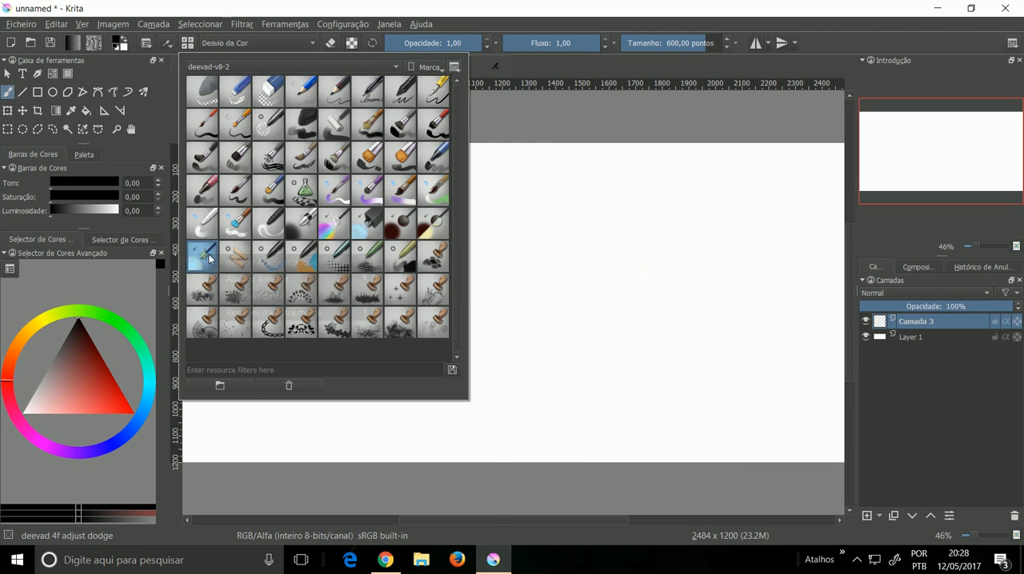
{"action": "mouse_move", "coordinate": [272, 278]}
{"action": "left_click", "coordinate": [426, 279]}
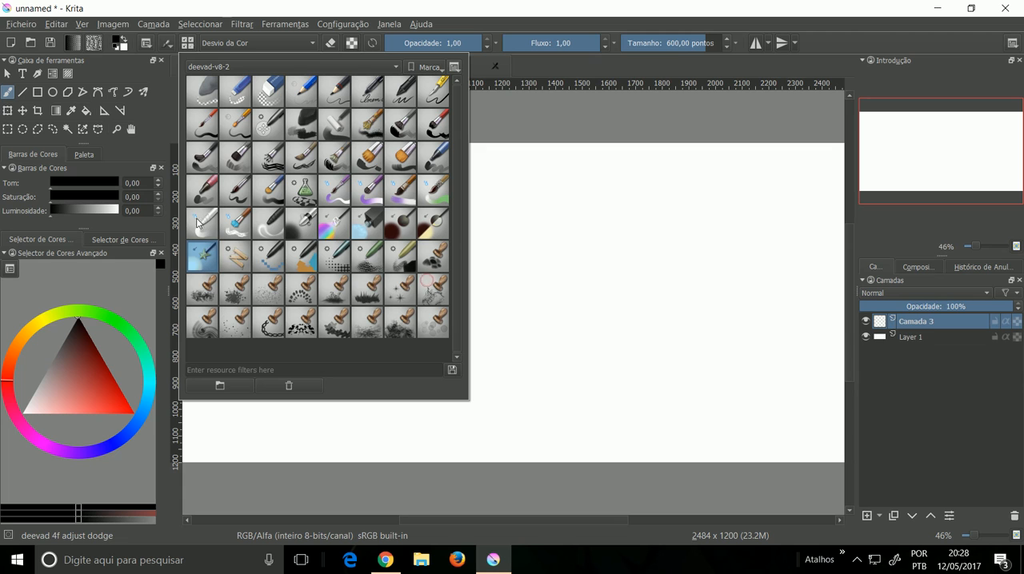
{"action": "right_click", "coordinate": [212, 225]}
{"action": "mouse_move", "coordinate": [272, 250]}
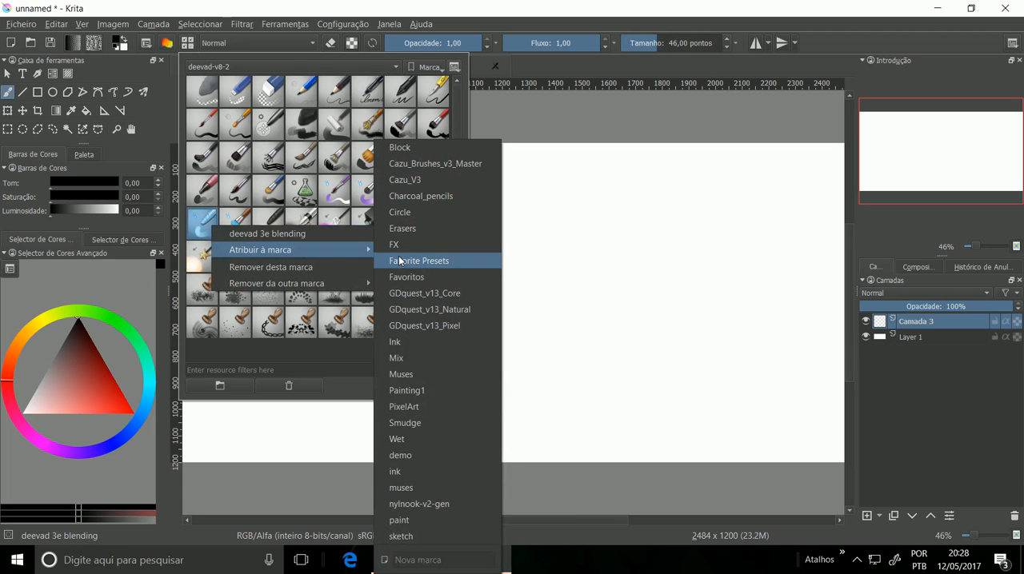
{"action": "left_click", "coordinate": [406, 276]}
{"action": "right_click", "coordinate": [260, 225]}
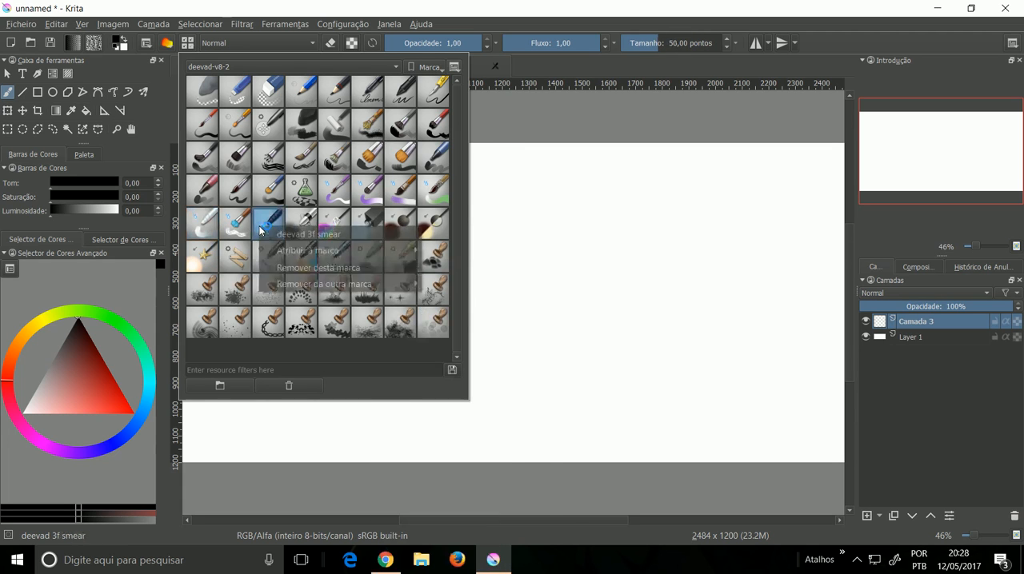
{"action": "mouse_move", "coordinate": [298, 249]}
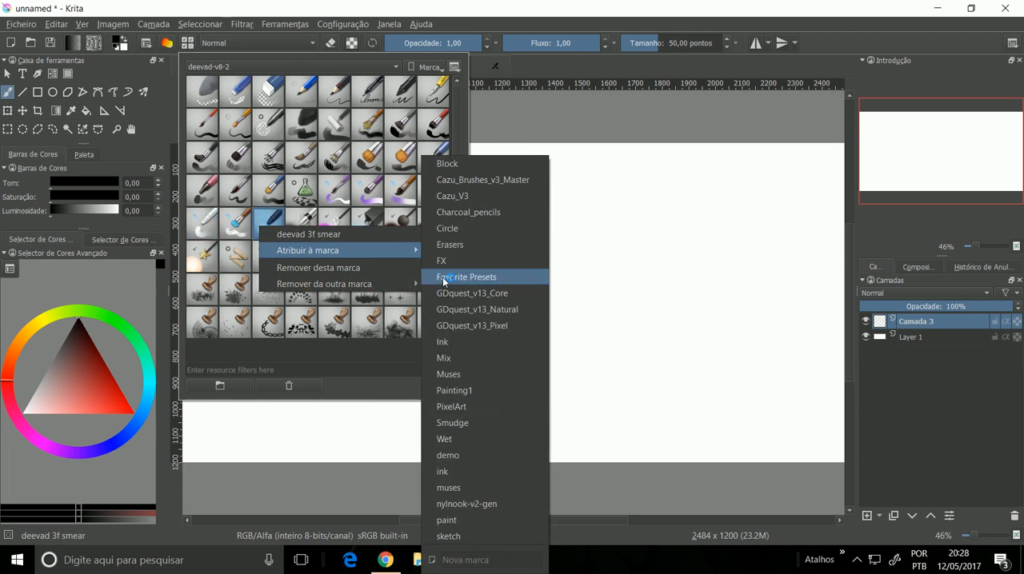
{"action": "left_click", "coordinate": [331, 184]}
Step: Assign the deevad 1e annotation pen preset to the Favoritos tag
{"action": "right_click", "coordinate": [374, 103]}
{"action": "mouse_move", "coordinate": [424, 119]}
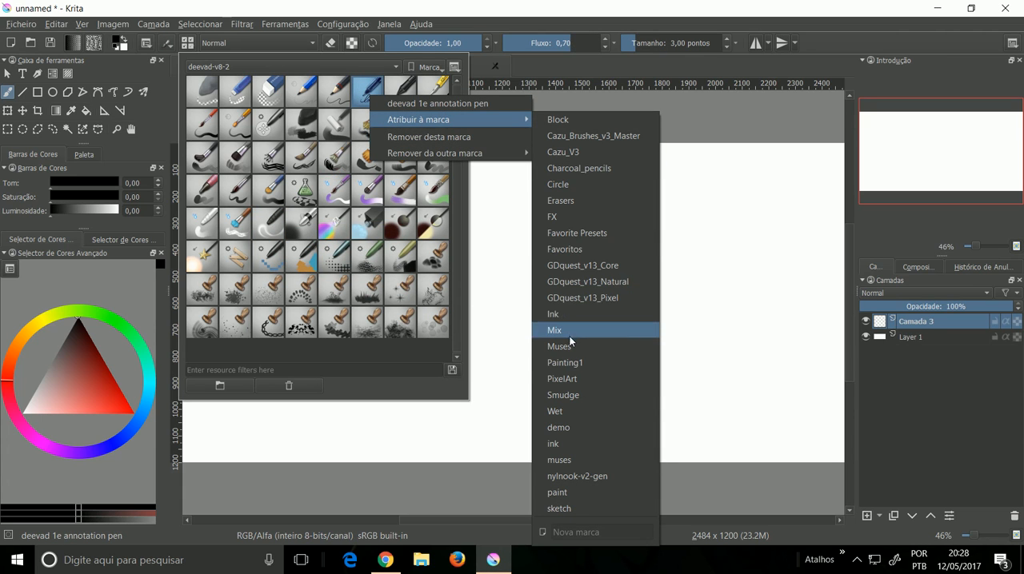
{"action": "left_click", "coordinate": [571, 250]}
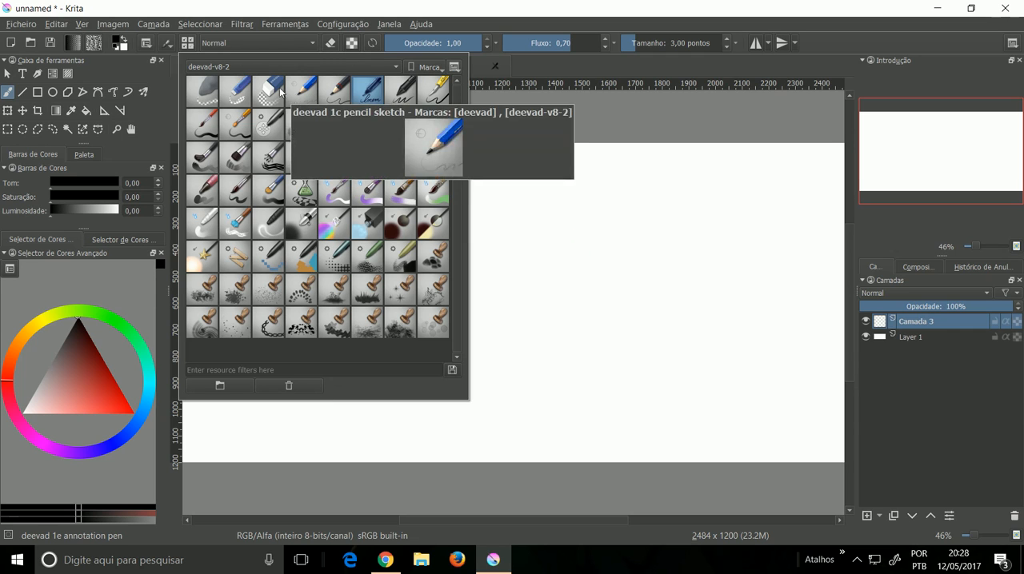
Step: Filter the presets with the text FLAT while the deevad-v8-2 tag is active
{"action": "left_click", "coordinate": [282, 67]}
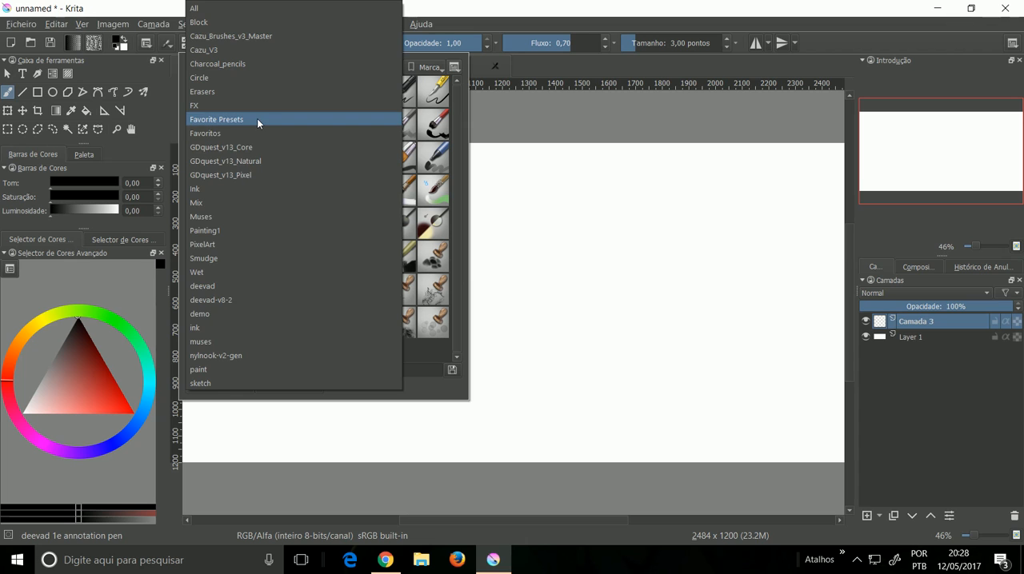
{"action": "left_click", "coordinate": [427, 286]}
{"action": "left_click", "coordinate": [340, 366]}
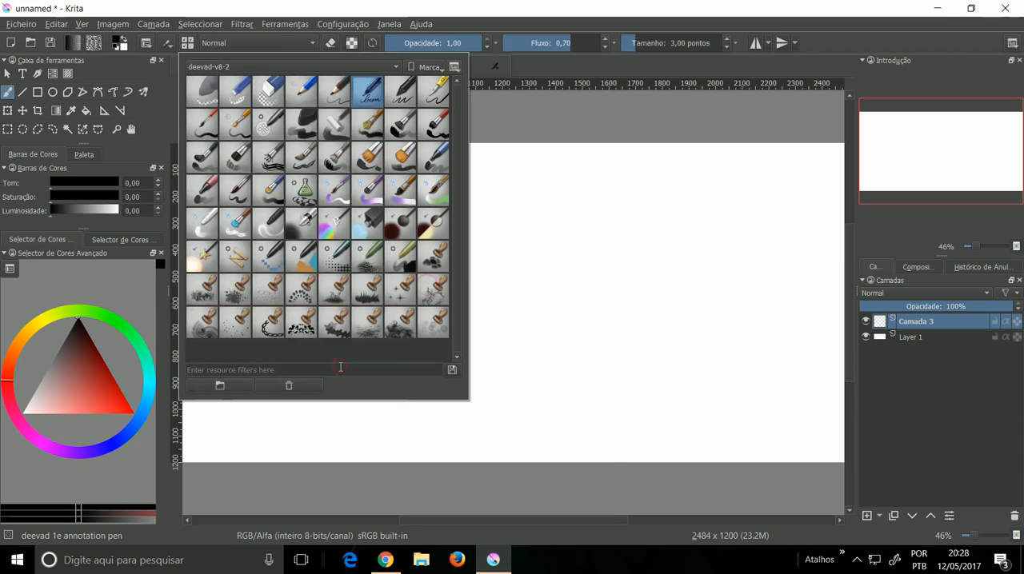
{"action": "type", "text": "FLAT"}
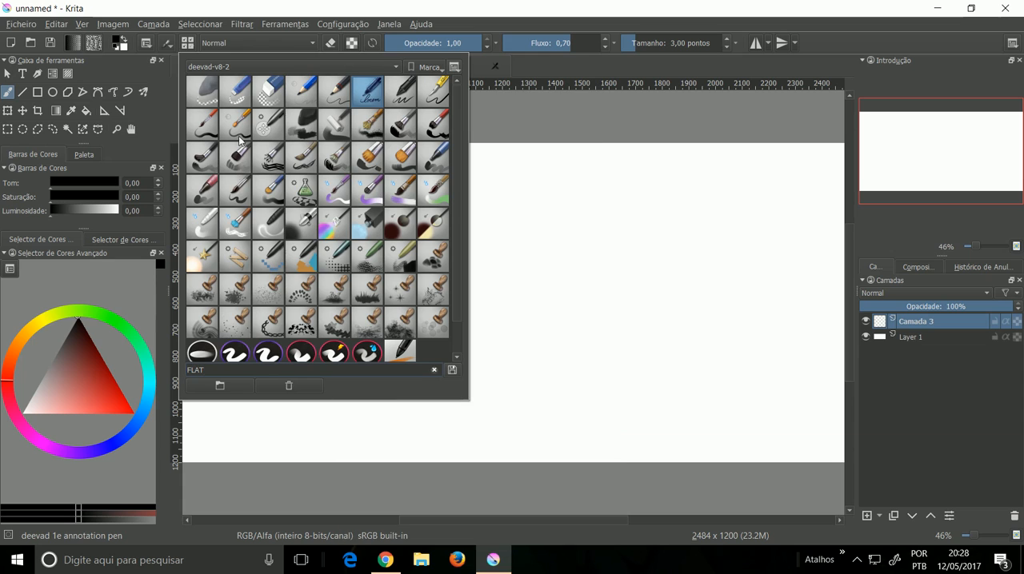
Step: Show the presets of all tags and filter them by the text "flat"
{"action": "left_click", "coordinate": [248, 62]}
{"action": "left_click", "coordinate": [240, 10]}
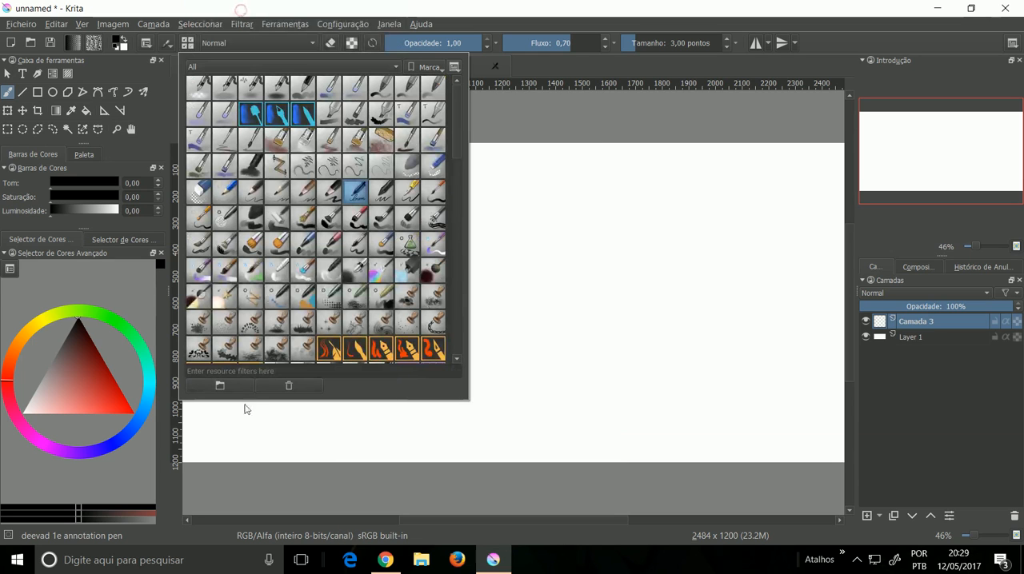
{"action": "left_click", "coordinate": [254, 372]}
{"action": "type", "text": "flat"}
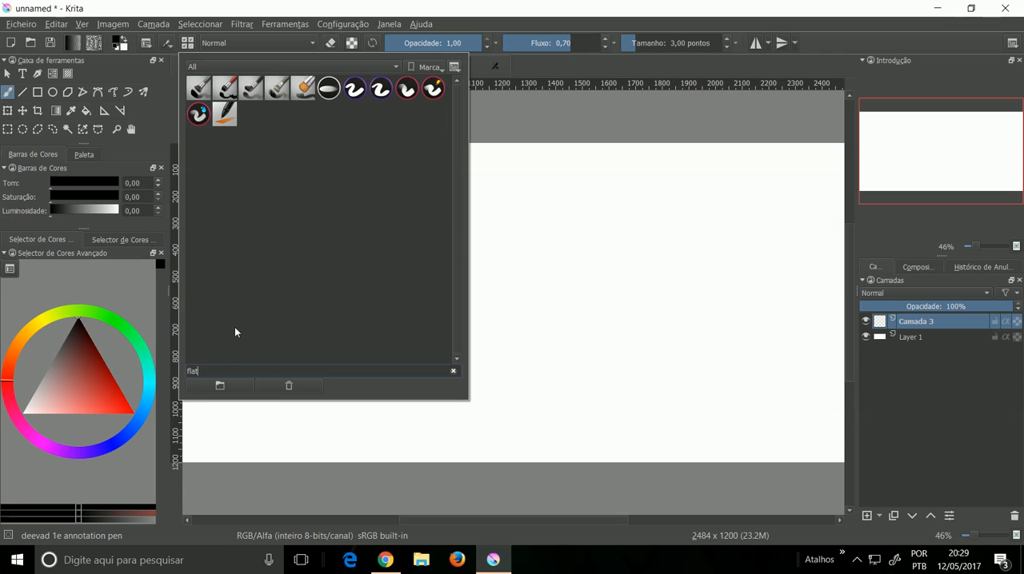
Step: Assign the muses_02_03_Digital_flat preset to the Favoritos tag
{"action": "left_click", "coordinate": [220, 120]}
{"action": "right_click", "coordinate": [222, 118]}
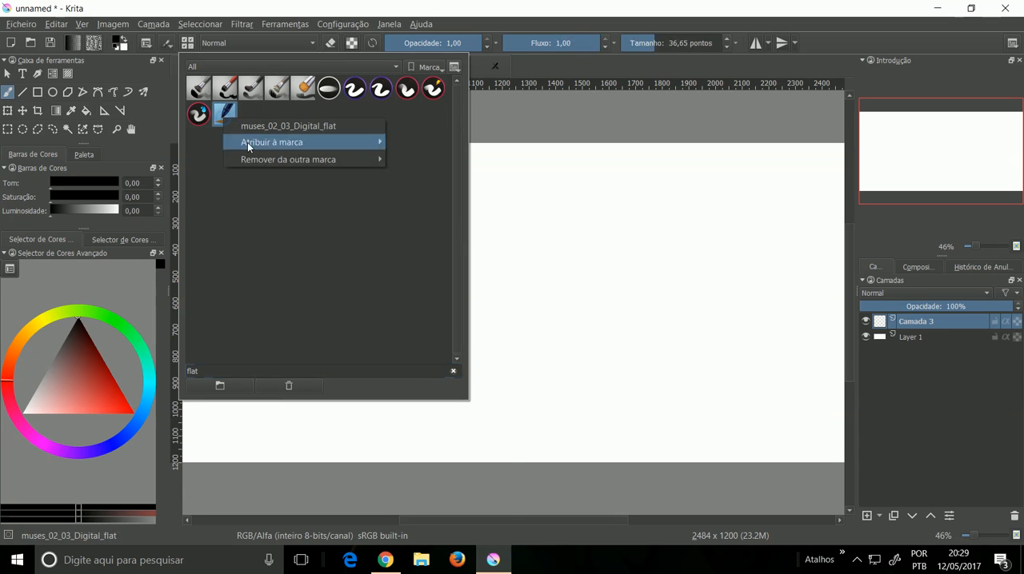
{"action": "mouse_move", "coordinate": [320, 141]}
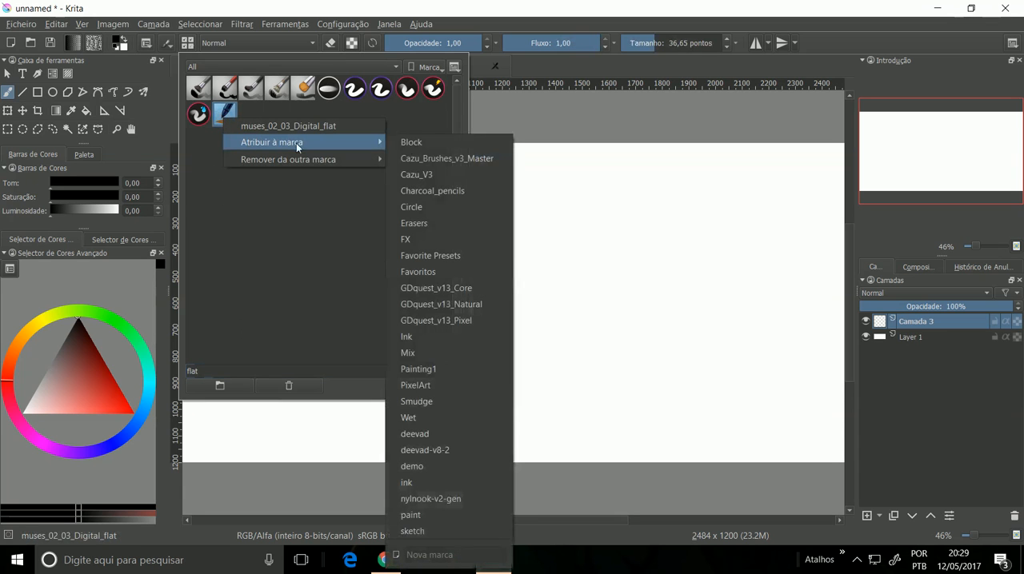
{"action": "left_click", "coordinate": [429, 272]}
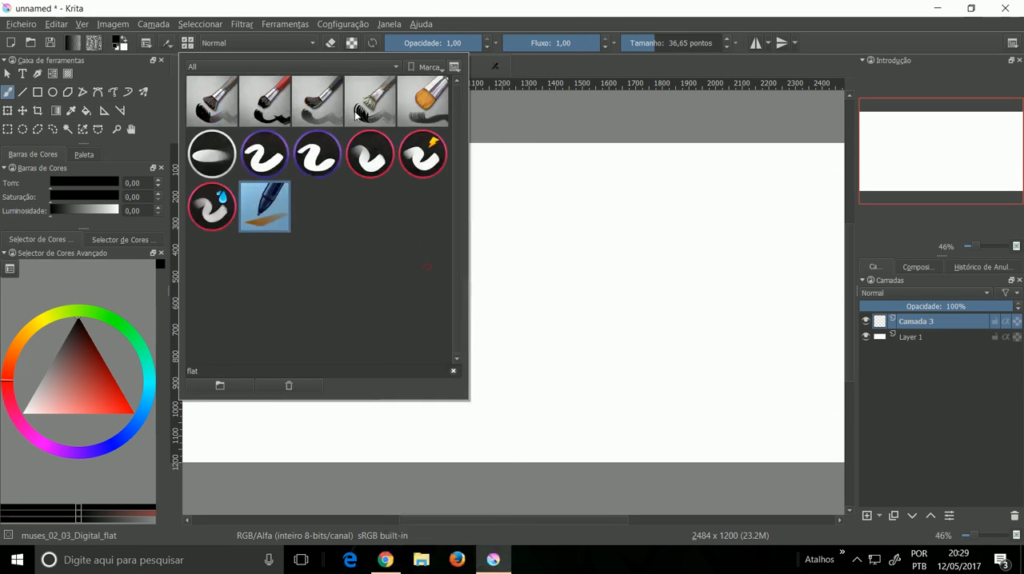
Step: Assign the GDquest_Blend_Flat preset to the Favoritos tag
{"action": "left_click", "coordinate": [222, 154]}
{"action": "right_click", "coordinate": [222, 153]}
{"action": "mouse_move", "coordinate": [296, 179]}
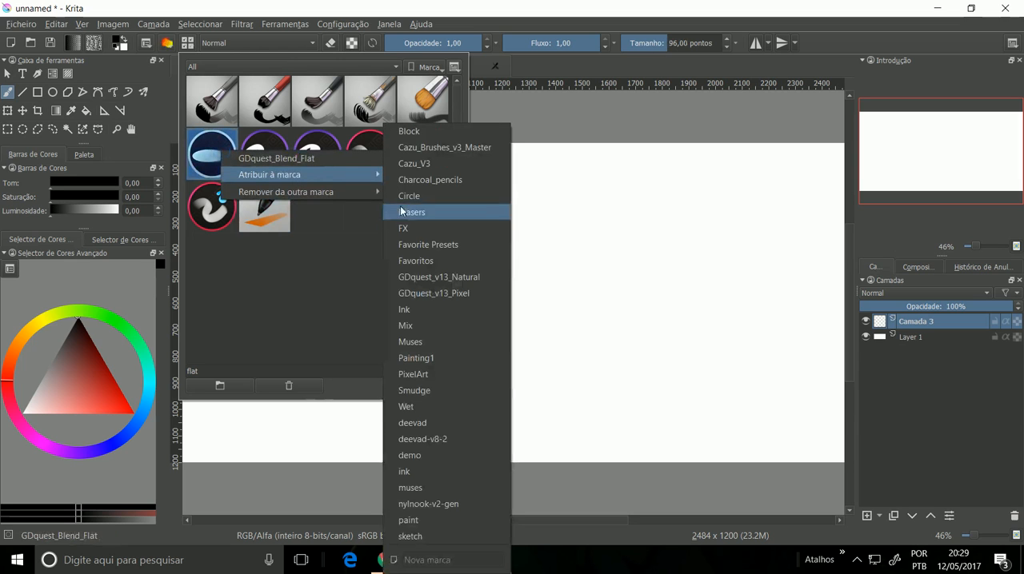
{"action": "left_click", "coordinate": [415, 261]}
Step: Assign the GDquest_Fill_Flat_Directional preset to the Favoritos tag
{"action": "left_click", "coordinate": [275, 152]}
{"action": "right_click", "coordinate": [275, 152]}
{"action": "mouse_move", "coordinate": [324, 176]}
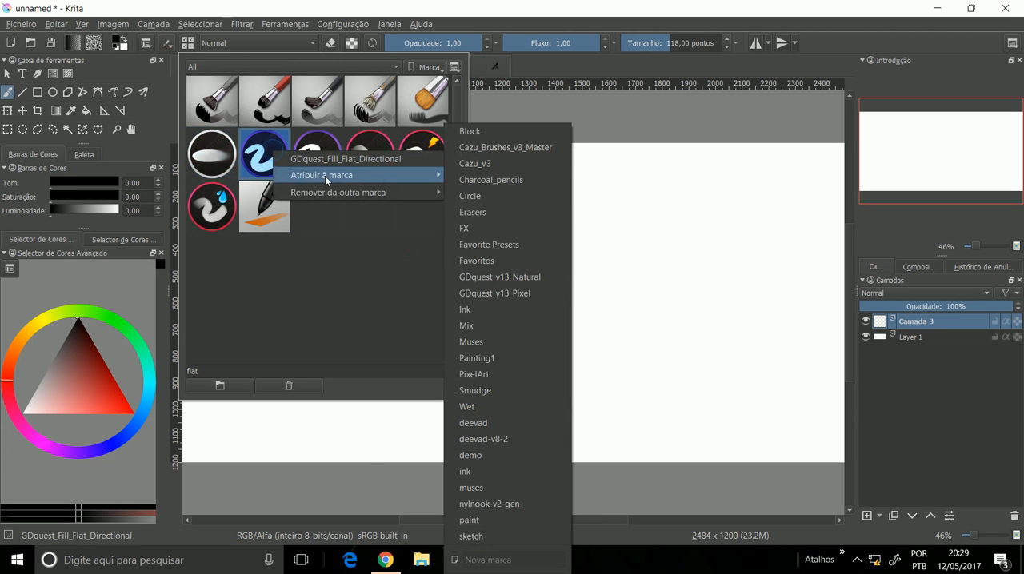
{"action": "left_click", "coordinate": [481, 262]}
Step: Assign the GDquest_Fill_Flat_Rotation preset to the Favoritos tag
{"action": "left_click", "coordinate": [322, 162]}
{"action": "right_click", "coordinate": [321, 162]}
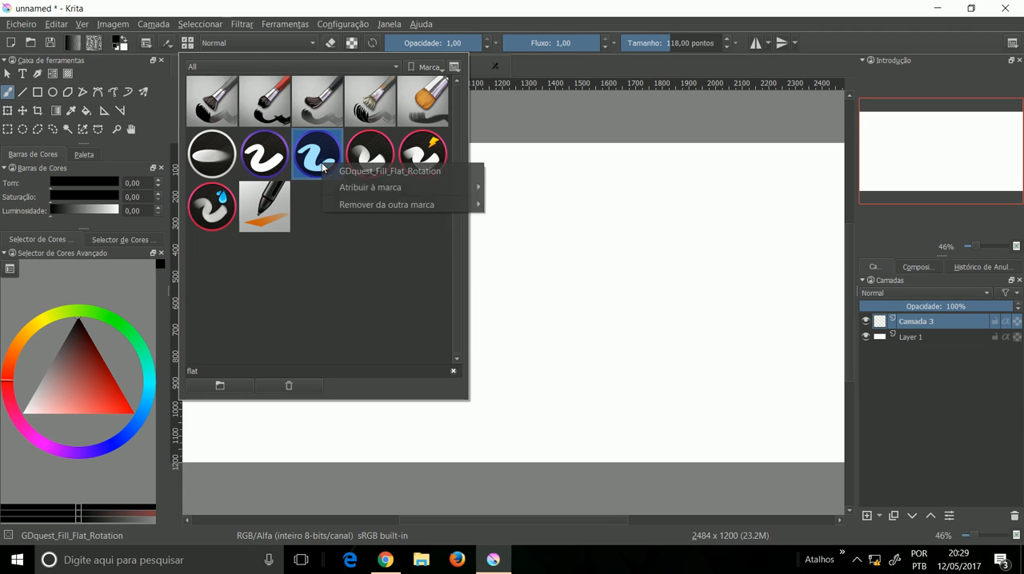
{"action": "mouse_move", "coordinate": [377, 184]}
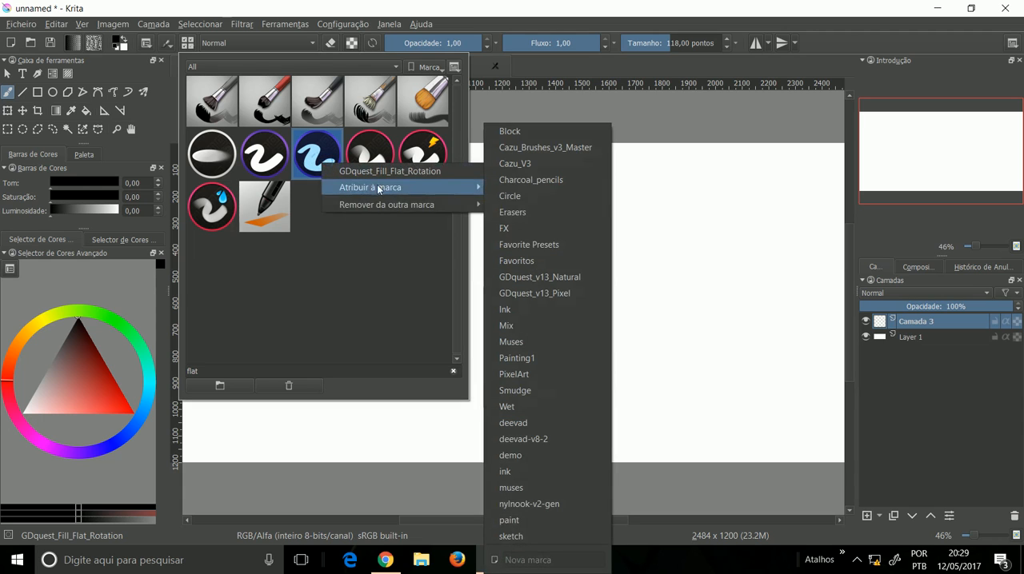
{"action": "left_click", "coordinate": [525, 257]}
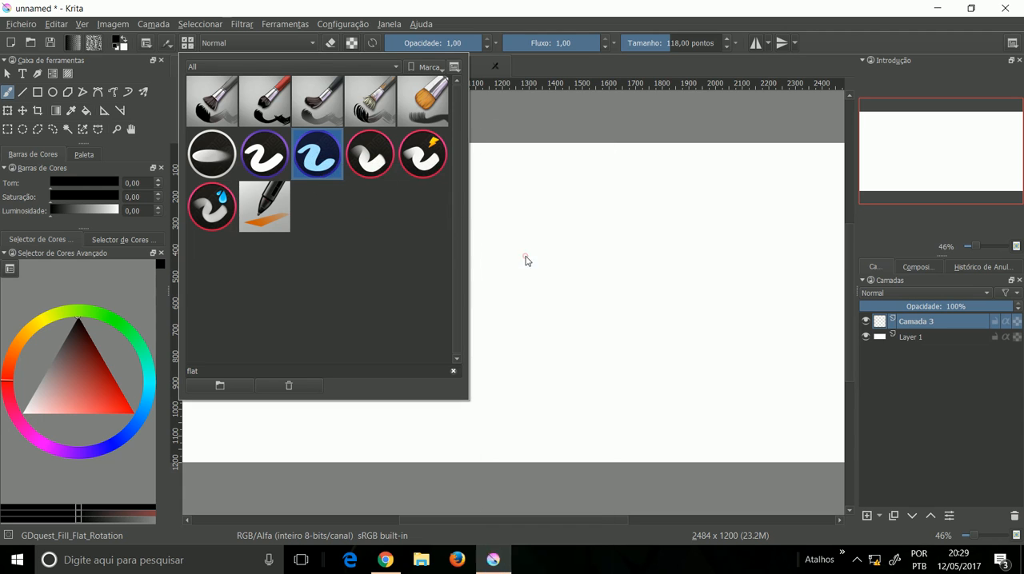
Step: Clear the "flat" filter, show the deevad-v8-2 presets and assign deevad 2c hair to the Favoritos tag
{"action": "left_click", "coordinate": [453, 372]}
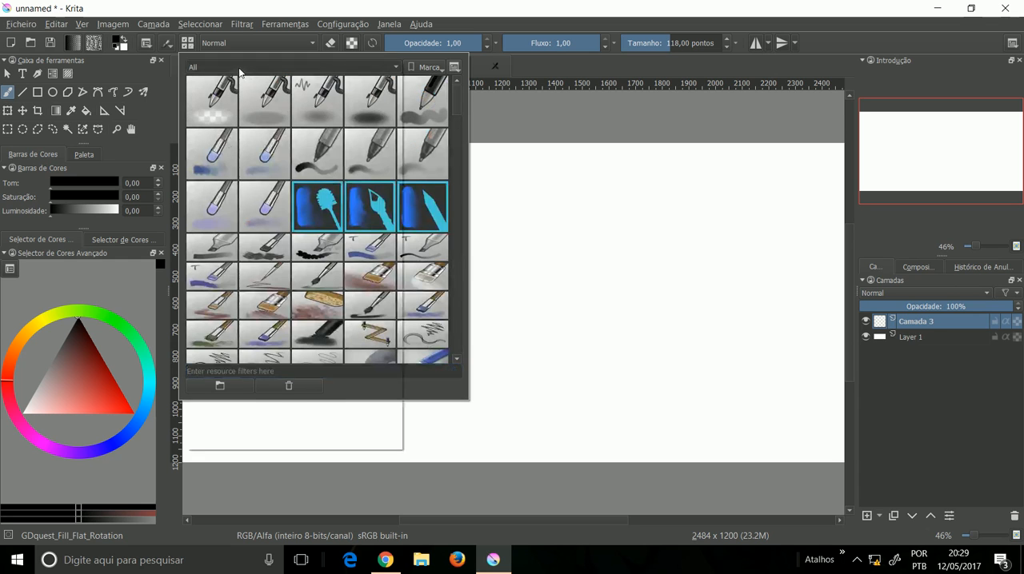
{"action": "left_click", "coordinate": [238, 69]}
{"action": "left_click", "coordinate": [255, 360]}
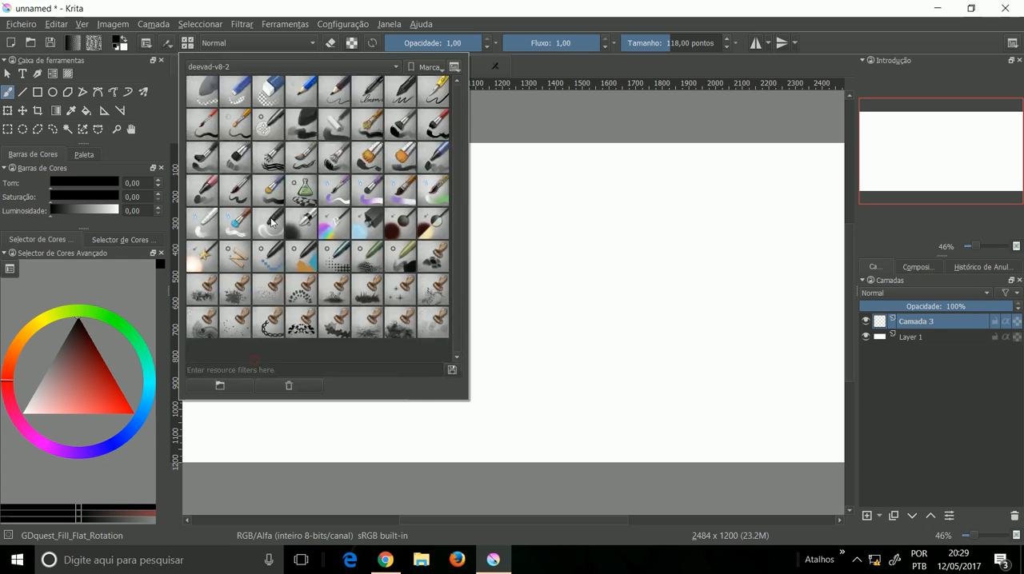
{"action": "right_click", "coordinate": [270, 165]}
{"action": "mouse_move", "coordinate": [319, 187]}
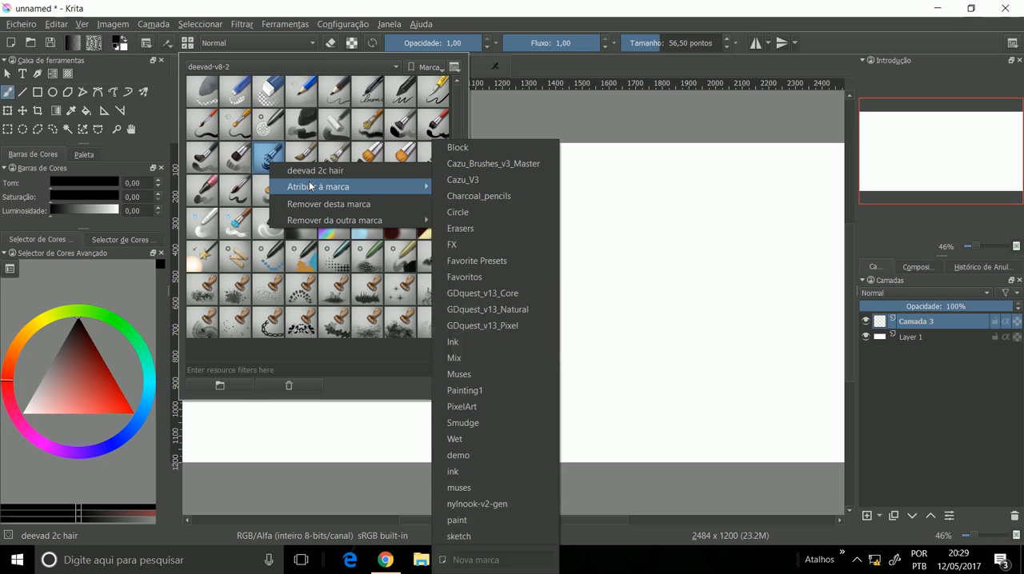
{"action": "left_click", "coordinate": [480, 278]}
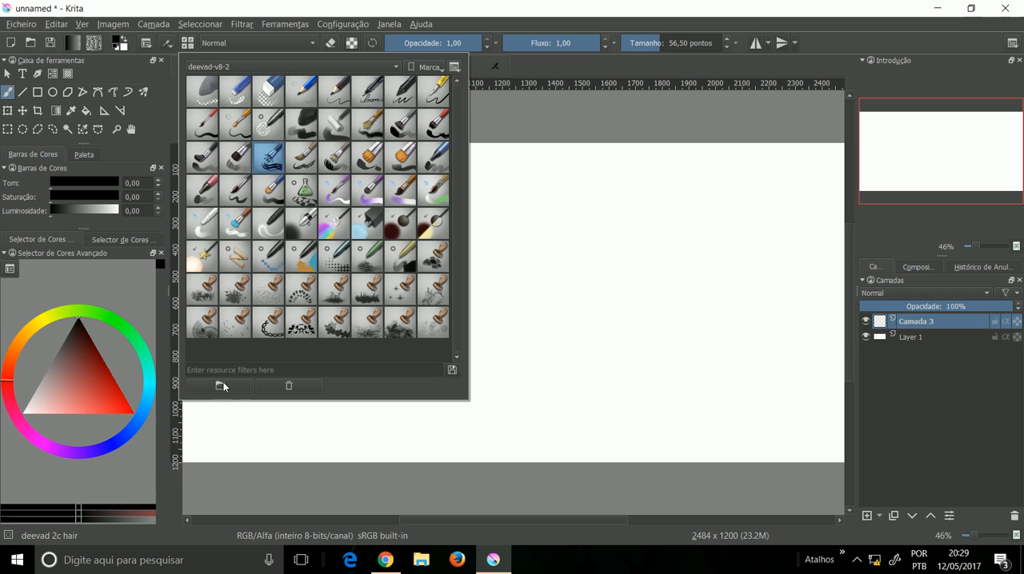
Step: Look over the other deevad-v8-2 presets, selecting deevad 6p stamp texture big and deevad 2a deform
{"action": "mouse_move", "coordinate": [327, 199]}
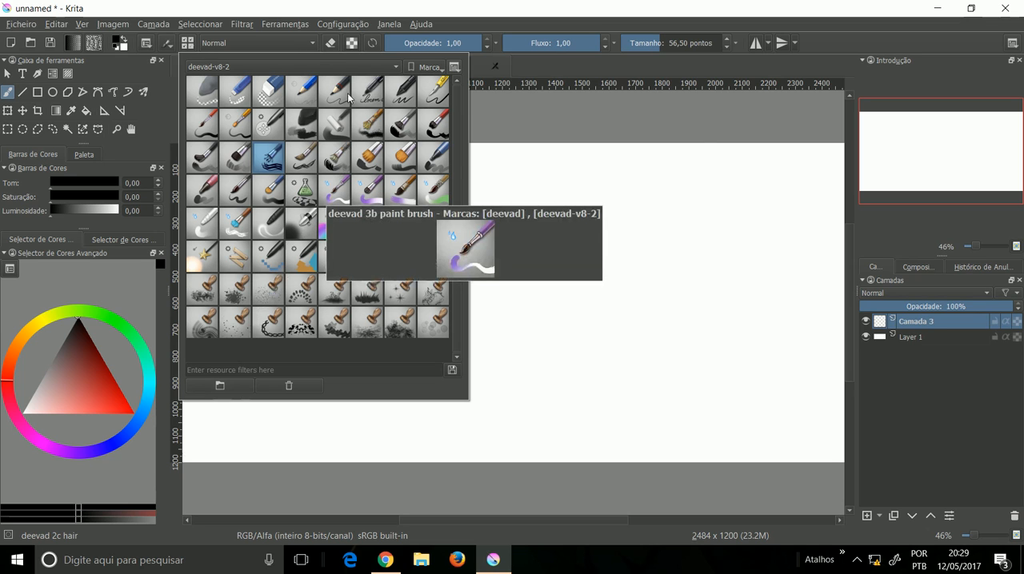
{"action": "mouse_move", "coordinate": [425, 107]}
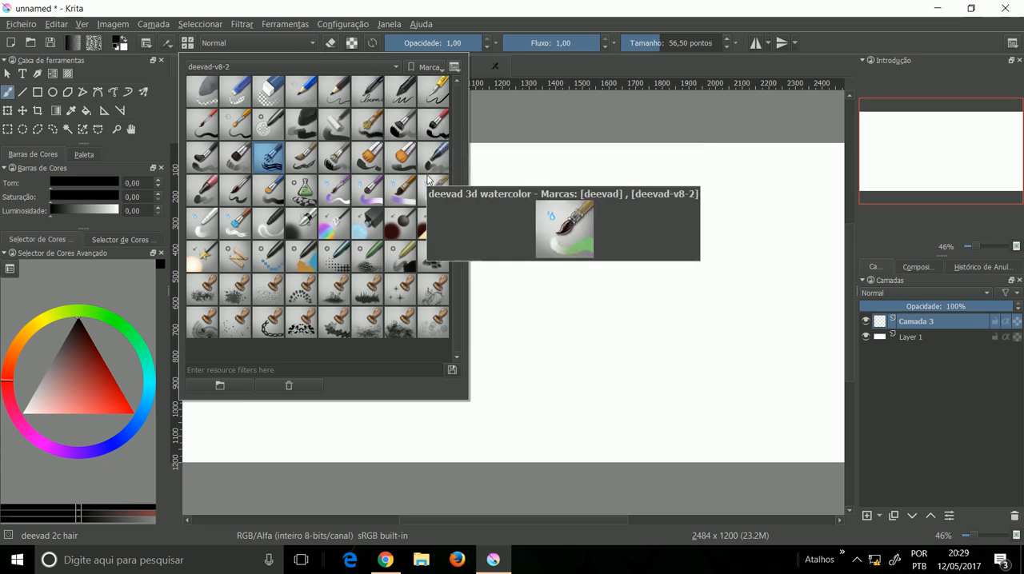
{"action": "mouse_move", "coordinate": [428, 256]}
{"action": "mouse_move", "coordinate": [321, 232]}
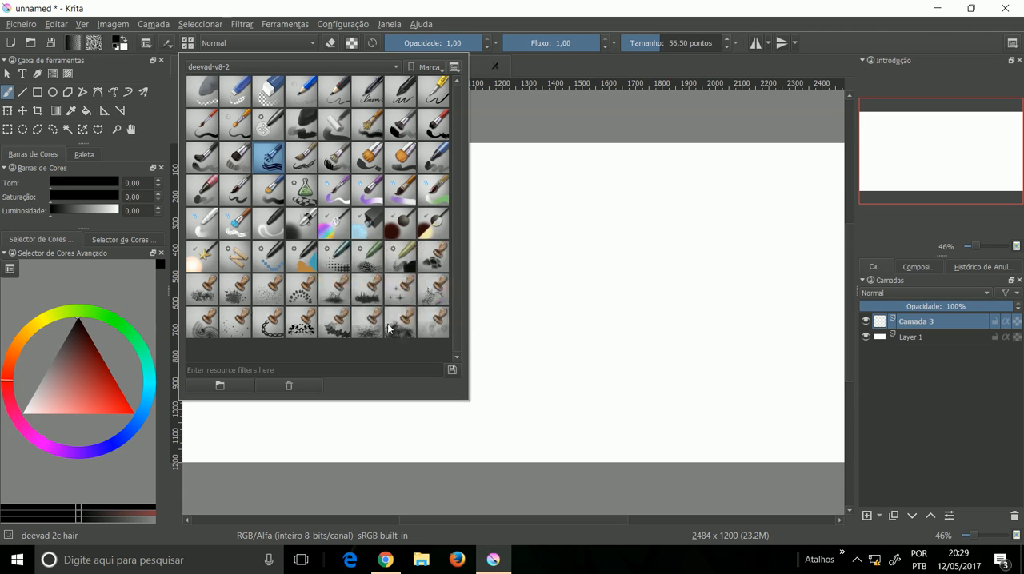
{"action": "left_click", "coordinate": [389, 328]}
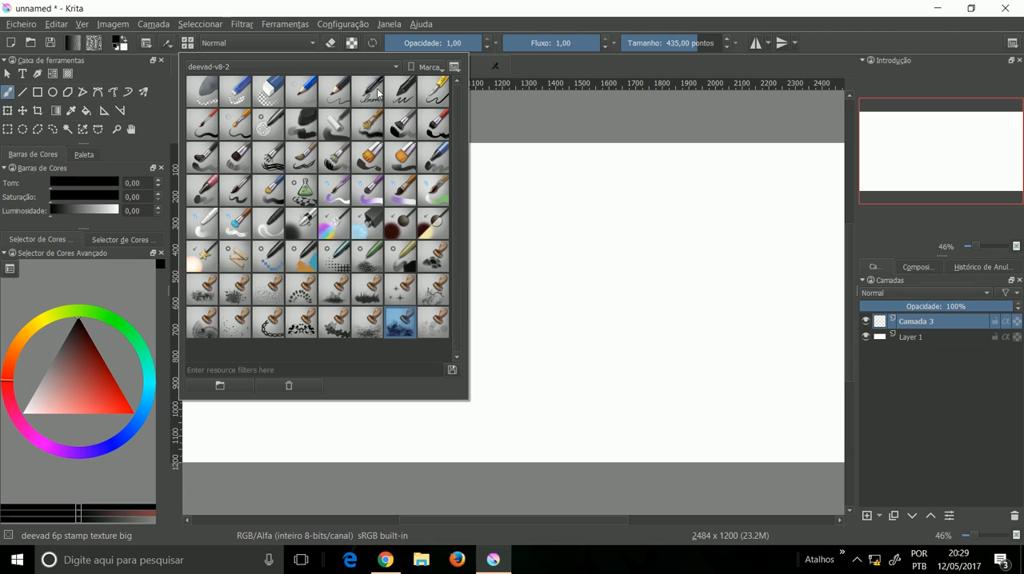
{"action": "left_click", "coordinate": [268, 126]}
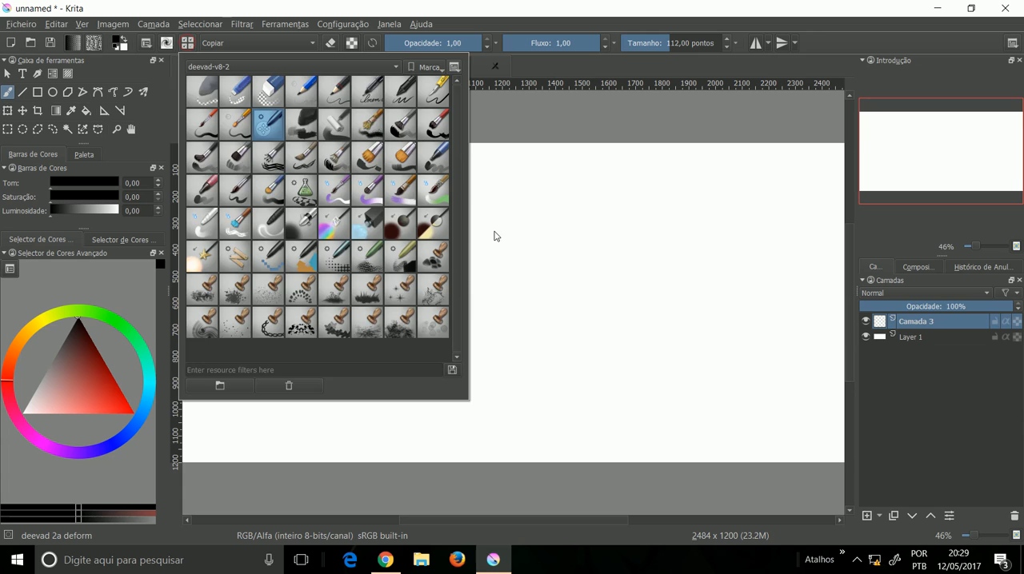
Step: Open the pop-up palette on the canvas and make it show the Favoritos presets
{"action": "right_click", "coordinate": [494, 232]}
{"action": "left_click", "coordinate": [562, 322]}
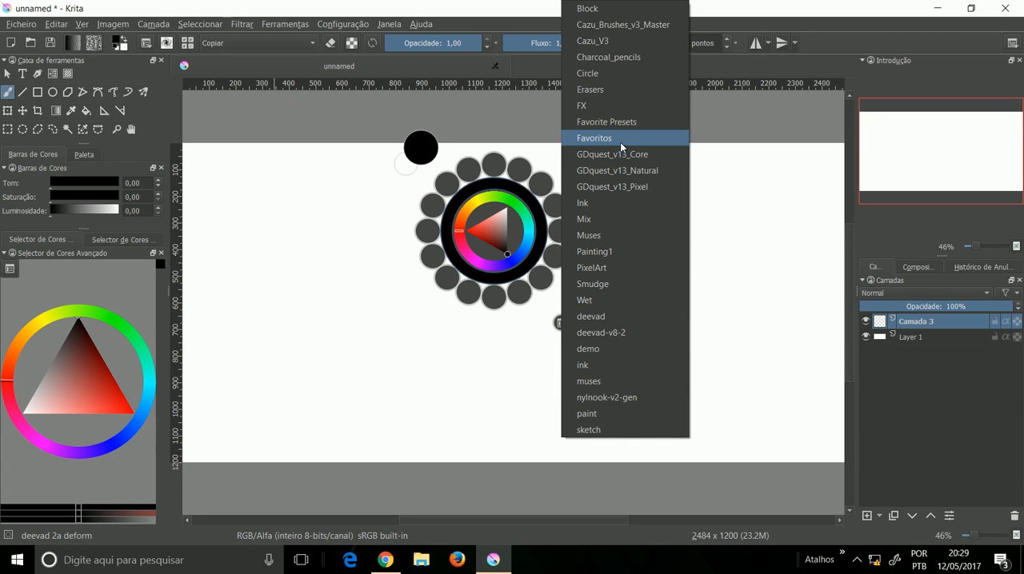
{"action": "left_click", "coordinate": [619, 142]}
Step: Switch the pop-up palette to the Wet and GDquest_v13_Core tags and return it to Favoritos
{"action": "left_click", "coordinate": [560, 323]}
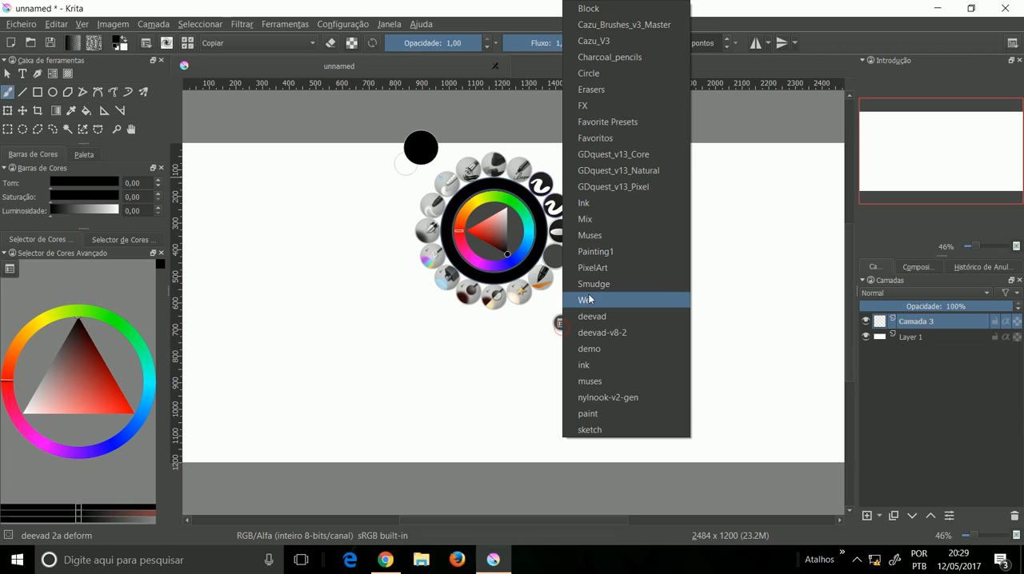
{"action": "left_click", "coordinate": [589, 300]}
{"action": "left_click", "coordinate": [560, 323]}
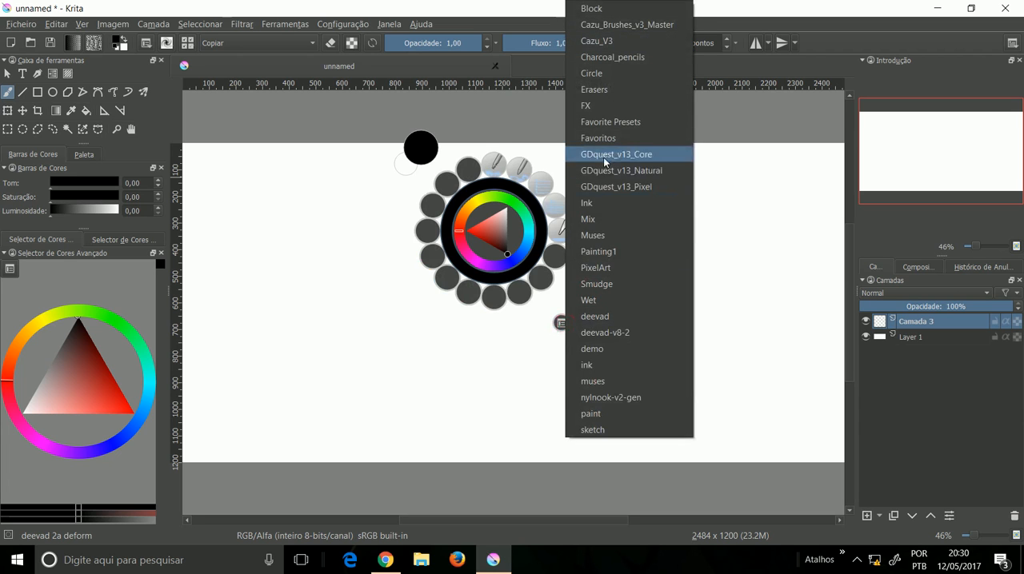
{"action": "left_click", "coordinate": [603, 157]}
{"action": "left_click", "coordinate": [561, 323]}
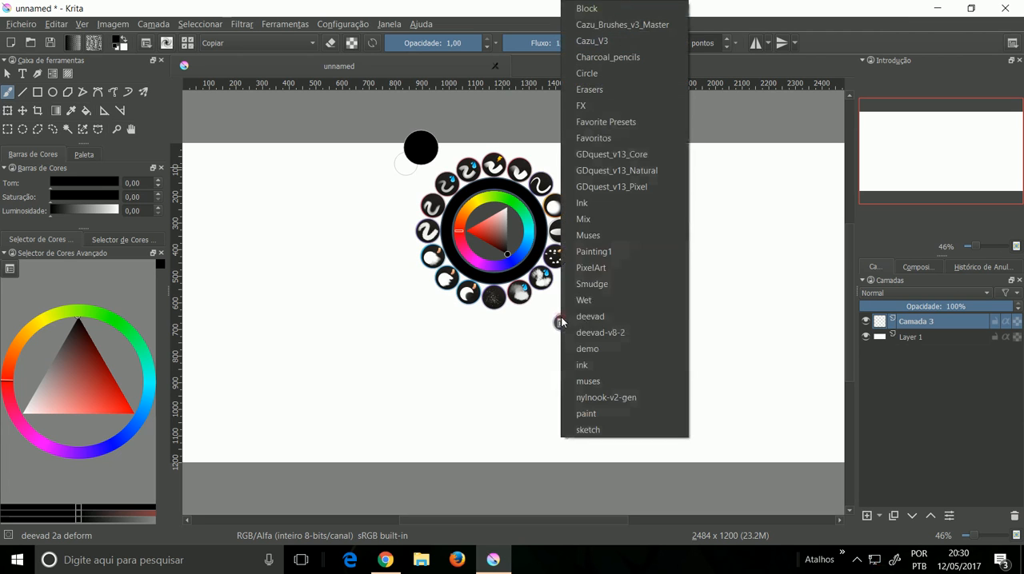
{"action": "left_click", "coordinate": [606, 139]}
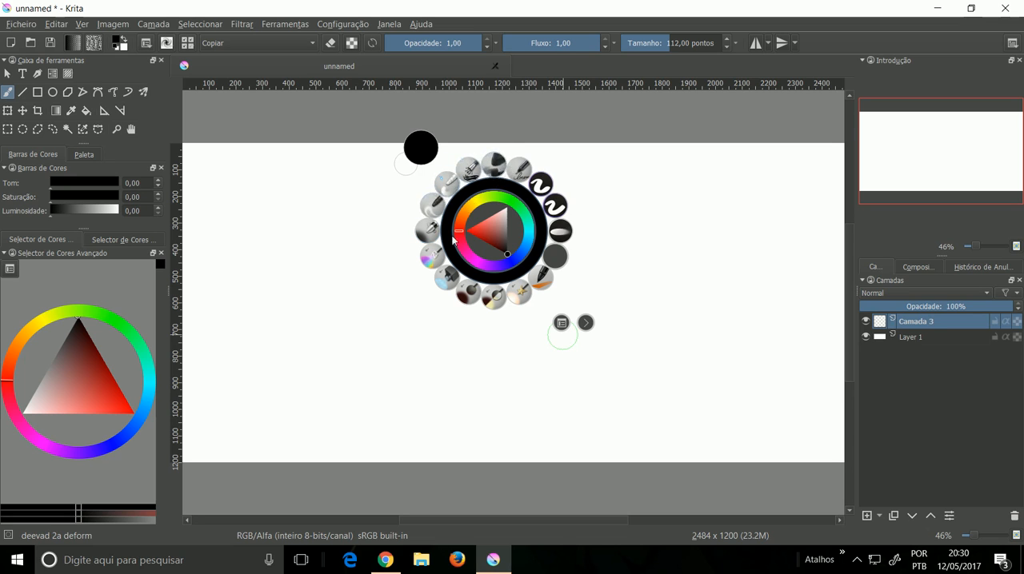
Step: Pick the muses_02_03_Digital_flat brush from the pop-up palette and paint a wavy test stroke across the canvas centre
{"action": "left_click", "coordinate": [543, 277]}
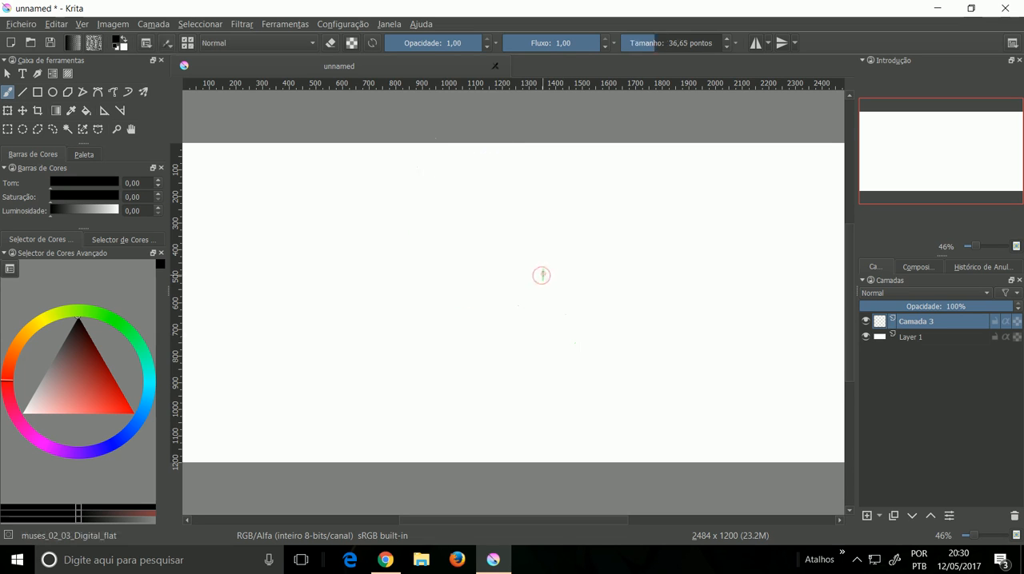
{"action": "mouse_move", "coordinate": [400, 264]}
{"action": "left_mouse_down"}
{"action": "mouse_move", "coordinate": [450, 230]}
{"action": "mouse_move", "coordinate": [461, 271]}
{"action": "mouse_move", "coordinate": [494, 244]}
{"action": "mouse_move", "coordinate": [503, 271]}
{"action": "mouse_move", "coordinate": [546, 247]}
{"action": "mouse_move", "coordinate": [579, 276]}
{"action": "mouse_move", "coordinate": [532, 312]}
{"action": "left_mouse_up"}
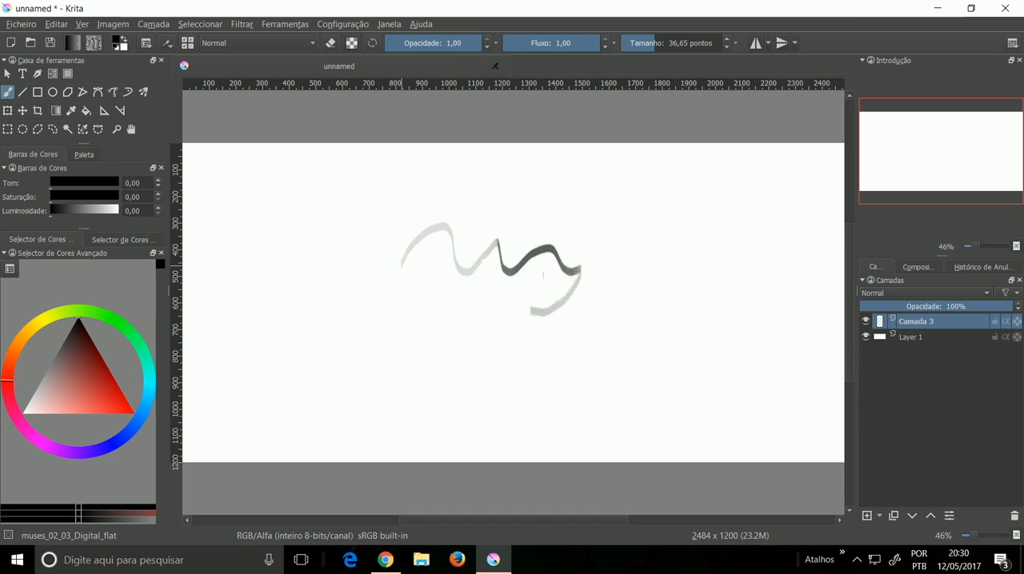
{"action": "key", "text": "plus"}
{"action": "key", "text": "plus"}
{"action": "key", "text": "plus"}
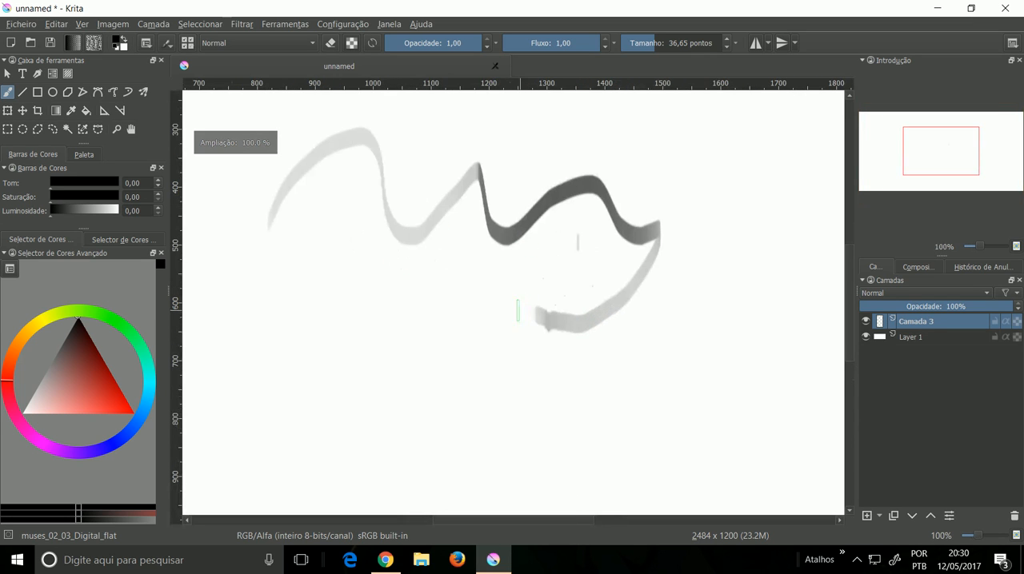
{"action": "key", "text": "plus"}
Step: Clear the wavy test strokes and paint a stepped diagonal stroke in the canvas centre with the same brush
{"action": "mouse_move", "coordinate": [413, 326]}
{"action": "left_mouse_down"}
{"action": "mouse_move", "coordinate": [458, 318]}
{"action": "mouse_move", "coordinate": [482, 351]}
{"action": "mouse_move", "coordinate": [508, 296]}
{"action": "mouse_move", "coordinate": [454, 264]}
{"action": "mouse_move", "coordinate": [406, 288]}
{"action": "mouse_move", "coordinate": [396, 355]}
{"action": "mouse_move", "coordinate": [459, 385]}
{"action": "mouse_move", "coordinate": [578, 376]}
{"action": "mouse_move", "coordinate": [675, 402]}
{"action": "mouse_move", "coordinate": [718, 388]}
{"action": "mouse_move", "coordinate": [764, 330]}
{"action": "mouse_move", "coordinate": [776, 334]}
{"action": "mouse_move", "coordinate": [777, 304]}
{"action": "mouse_move", "coordinate": [802, 295]}
{"action": "mouse_move", "coordinate": [808, 258]}
{"action": "left_mouse_up"}
{"action": "key", "text": "ctrl+z"}
{"action": "key", "text": "ctrl+shift+z"}
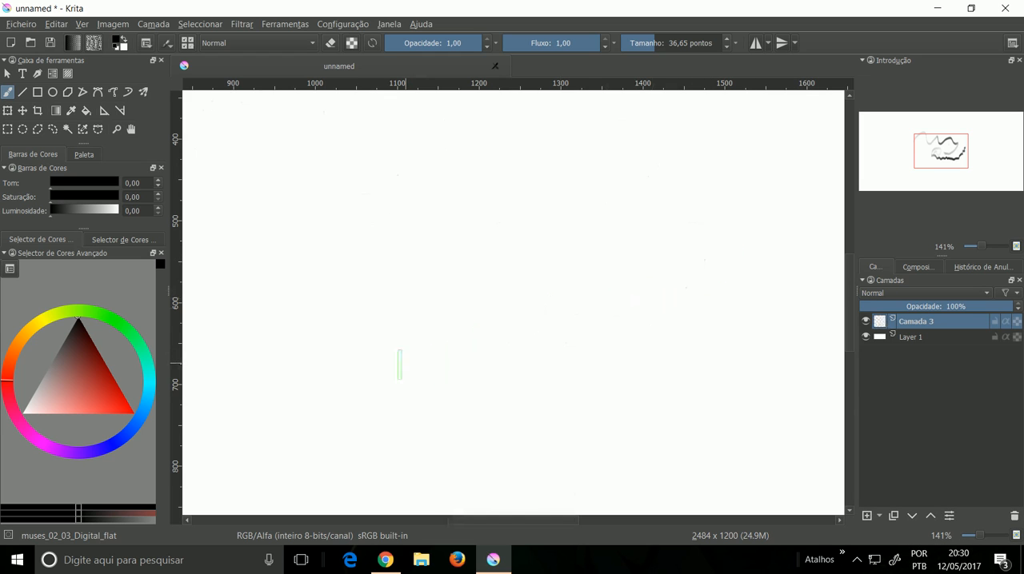
{"action": "mouse_move", "coordinate": [377, 366]}
{"action": "left_mouse_down"}
{"action": "mouse_move", "coordinate": [414, 362]}
{"action": "mouse_move", "coordinate": [416, 314]}
{"action": "mouse_move", "coordinate": [445, 313]}
{"action": "mouse_move", "coordinate": [472, 294]}
{"action": "left_mouse_up"}
{"action": "mouse_move", "coordinate": [505, 269]}
{"action": "left_mouse_down"}
{"action": "mouse_move", "coordinate": [520, 239]}
{"action": "mouse_move", "coordinate": [545, 233]}
{"action": "mouse_move", "coordinate": [555, 207]}
{"action": "mouse_move", "coordinate": [594, 200]}
{"action": "left_mouse_up"}
Step: Try a stroke with the GDquest_Fill_Flat_Rotation brush from the pop-up palette and undo it
{"action": "right_click", "coordinate": [512, 299]}
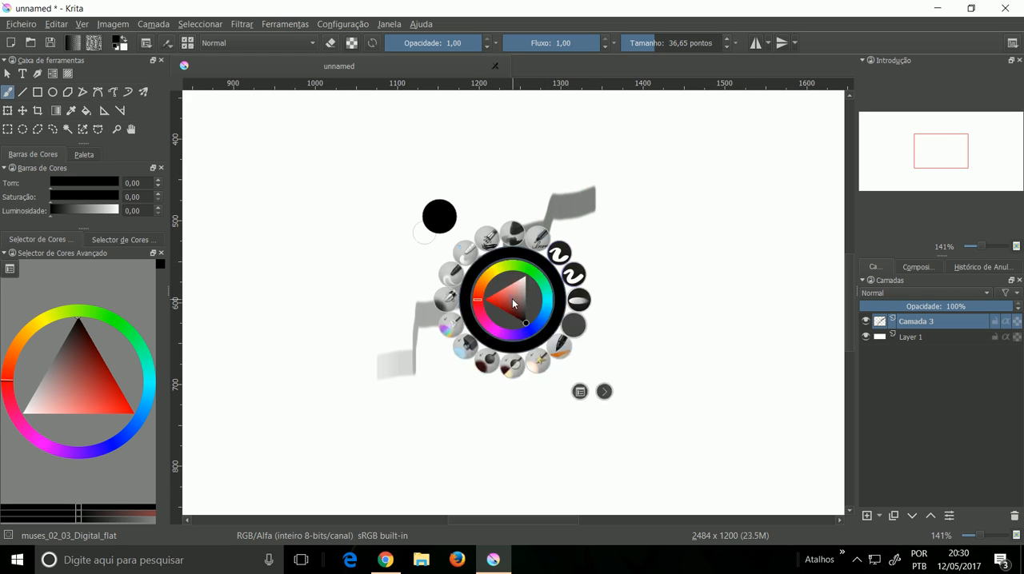
{"action": "left_click", "coordinate": [558, 253]}
{"action": "mouse_move", "coordinate": [560, 276]}
{"action": "left_mouse_down"}
{"action": "mouse_move", "coordinate": [570, 330]}
{"action": "mouse_move", "coordinate": [585, 329]}
{"action": "mouse_move", "coordinate": [621, 283]}
{"action": "mouse_move", "coordinate": [642, 279]}
{"action": "mouse_move", "coordinate": [648, 341]}
{"action": "left_mouse_up"}
{"action": "key", "text": "ctrl+z"}
Step: Paint a thick black open loop beside the stepped stroke with the GDquest_Fill_Flat_Directional brush
{"action": "right_click", "coordinate": [611, 292]}
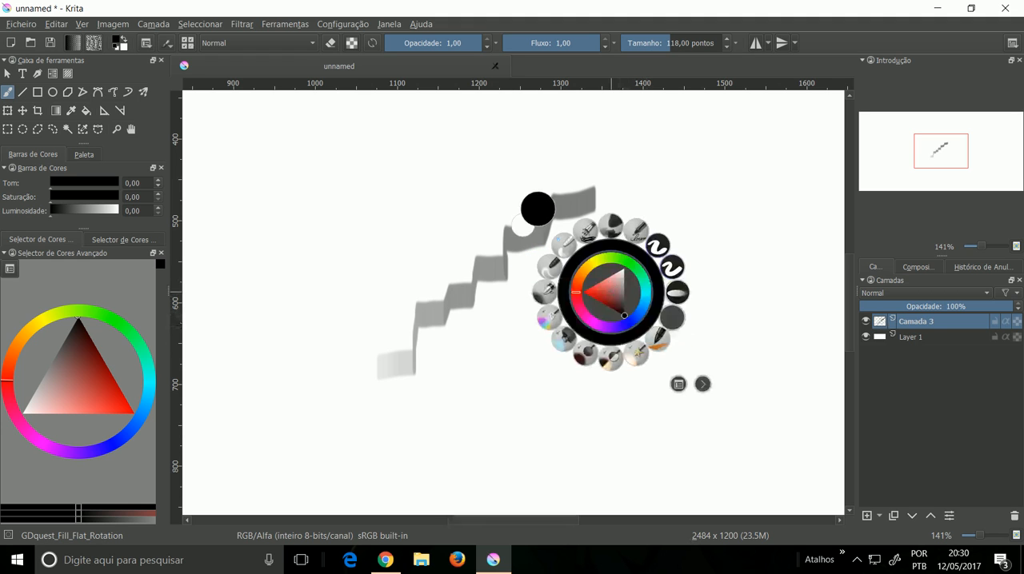
{"action": "left_click", "coordinate": [672, 267]}
{"action": "mouse_move", "coordinate": [664, 276]}
{"action": "left_mouse_down"}
{"action": "mouse_move", "coordinate": [669, 335]}
{"action": "mouse_move", "coordinate": [586, 385]}
{"action": "mouse_move", "coordinate": [552, 336]}
{"action": "mouse_move", "coordinate": [632, 239]}
{"action": "left_mouse_up"}
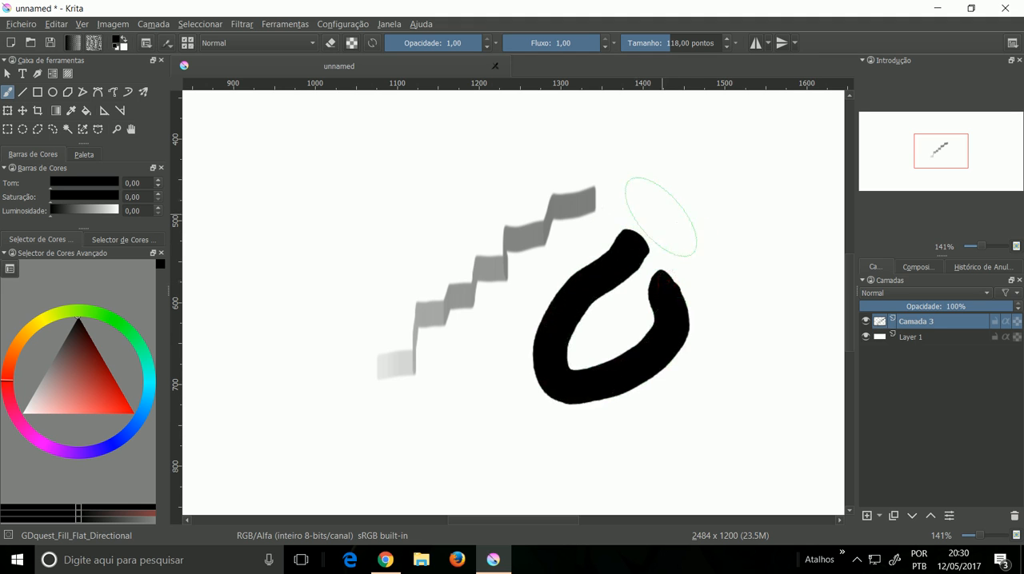
Step: Smudge the upper part and outer edge of the black loop with the GDquest_Blend_Flat brush
{"action": "right_click", "coordinate": [662, 232]}
{"action": "left_click", "coordinate": [722, 231]}
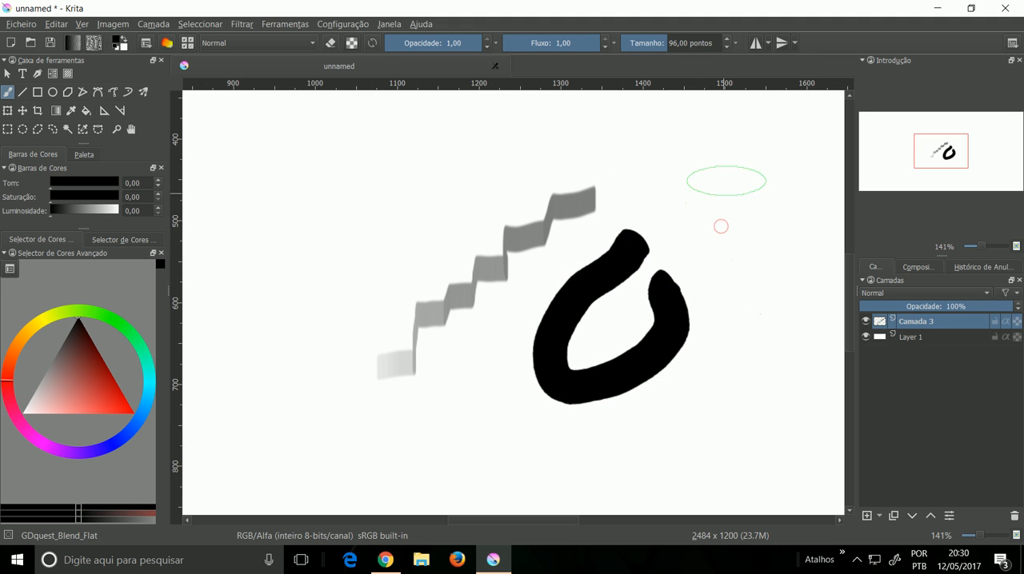
{"action": "mouse_move", "coordinate": [646, 239]}
{"action": "left_mouse_down"}
{"action": "mouse_move", "coordinate": [621, 298]}
{"action": "mouse_move", "coordinate": [623, 241]}
{"action": "mouse_move", "coordinate": [609, 309]}
{"action": "mouse_move", "coordinate": [625, 265]}
{"action": "mouse_move", "coordinate": [611, 241]}
{"action": "mouse_move", "coordinate": [599, 257]}
{"action": "mouse_move", "coordinate": [618, 248]}
{"action": "mouse_move", "coordinate": [565, 320]}
{"action": "mouse_move", "coordinate": [568, 273]}
{"action": "mouse_move", "coordinate": [521, 381]}
{"action": "mouse_move", "coordinate": [570, 260]}
{"action": "mouse_move", "coordinate": [543, 358]}
{"action": "mouse_move", "coordinate": [575, 291]}
{"action": "mouse_move", "coordinate": [580, 302]}
{"action": "mouse_move", "coordinate": [592, 289]}
{"action": "mouse_move", "coordinate": [571, 347]}
{"action": "mouse_move", "coordinate": [543, 281]}
{"action": "mouse_move", "coordinate": [547, 254]}
{"action": "mouse_move", "coordinate": [521, 353]}
{"action": "mouse_move", "coordinate": [541, 285]}
{"action": "left_mouse_up"}
{"action": "mouse_move", "coordinate": [533, 424]}
{"action": "left_mouse_down"}
{"action": "mouse_move", "coordinate": [544, 369]}
{"action": "mouse_move", "coordinate": [516, 365]}
{"action": "mouse_move", "coordinate": [554, 303]}
{"action": "mouse_move", "coordinate": [583, 342]}
{"action": "mouse_move", "coordinate": [655, 320]}
{"action": "mouse_move", "coordinate": [636, 352]}
{"action": "mouse_move", "coordinate": [653, 276]}
{"action": "mouse_move", "coordinate": [633, 261]}
{"action": "left_mouse_up"}
Step: Pick the deevad 4a airbrush preset, set its size to 53,03 and paint soft strokes beside the stepped stroke
{"action": "right_click", "coordinate": [649, 202]}
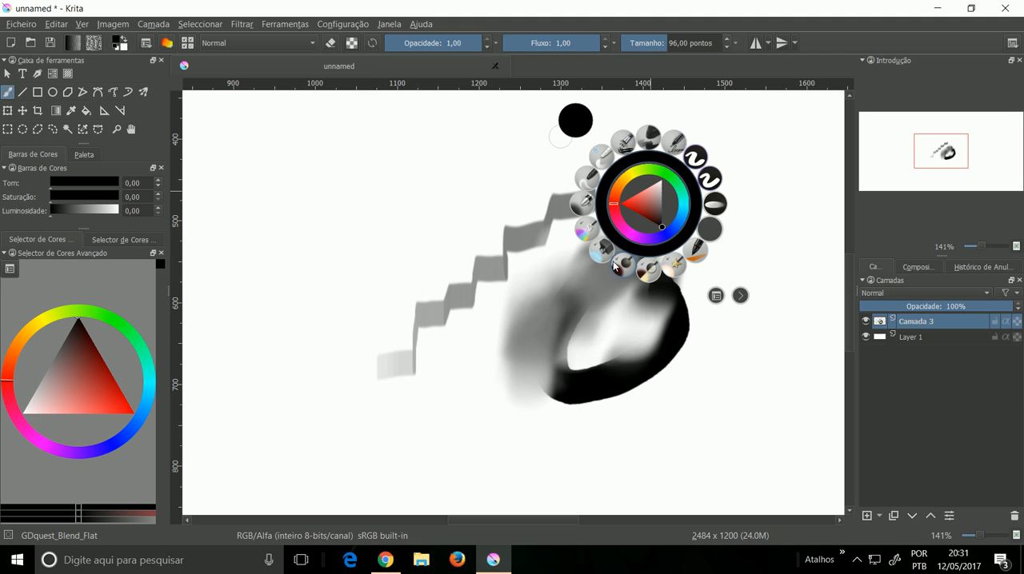
{"action": "left_click", "coordinate": [586, 204]}
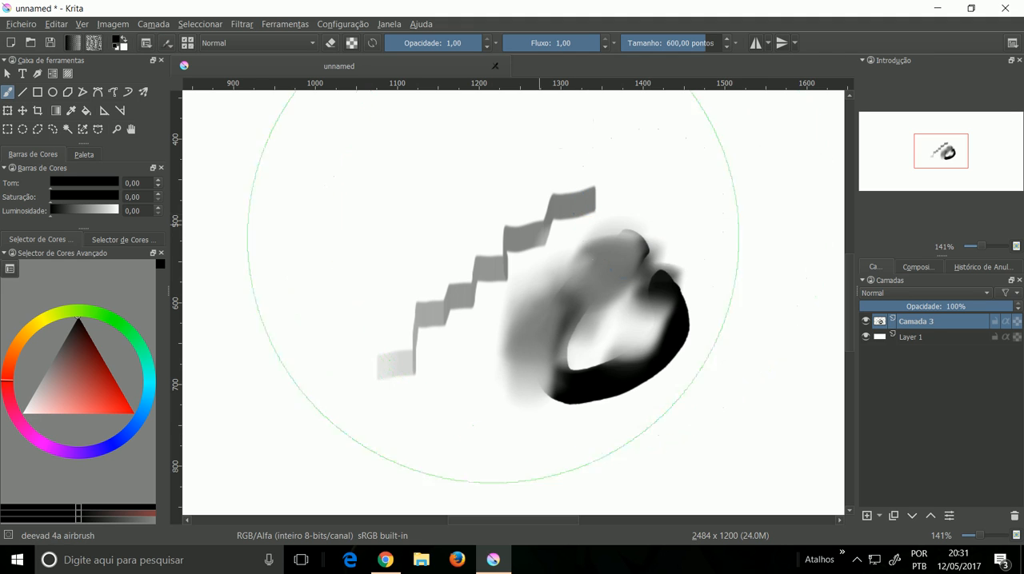
{"action": "left_click", "coordinate": [661, 47]}
{"action": "mouse_move", "coordinate": [283, 245]}
{"action": "left_mouse_down"}
{"action": "mouse_move", "coordinate": [362, 201]}
{"action": "mouse_move", "coordinate": [361, 263]}
{"action": "mouse_move", "coordinate": [414, 172]}
{"action": "mouse_move", "coordinate": [382, 280]}
{"action": "mouse_move", "coordinate": [432, 177]}
{"action": "mouse_move", "coordinate": [384, 289]}
{"action": "mouse_move", "coordinate": [452, 176]}
{"action": "mouse_move", "coordinate": [410, 284]}
{"action": "mouse_move", "coordinate": [466, 168]}
{"action": "mouse_move", "coordinate": [424, 242]}
{"action": "mouse_move", "coordinate": [494, 156]}
{"action": "mouse_move", "coordinate": [486, 192]}
{"action": "mouse_move", "coordinate": [564, 137]}
{"action": "mouse_move", "coordinate": [448, 177]}
{"action": "mouse_move", "coordinate": [424, 166]}
{"action": "mouse_move", "coordinate": [391, 267]}
{"action": "mouse_move", "coordinate": [336, 229]}
{"action": "mouse_move", "coordinate": [380, 124]}
{"action": "mouse_move", "coordinate": [309, 190]}
{"action": "mouse_move", "coordinate": [333, 176]}
{"action": "mouse_move", "coordinate": [306, 231]}
{"action": "mouse_move", "coordinate": [268, 194]}
{"action": "mouse_move", "coordinate": [280, 348]}
{"action": "mouse_move", "coordinate": [284, 244]}
{"action": "mouse_move", "coordinate": [314, 362]}
{"action": "mouse_move", "coordinate": [324, 300]}
{"action": "mouse_move", "coordinate": [339, 282]}
{"action": "mouse_move", "coordinate": [360, 390]}
{"action": "left_mouse_up"}
Step: Paint a wavy strand and a curved tuft of hair below the other strokes with the deevad 2c hair brush
{"action": "right_click", "coordinate": [370, 342]}
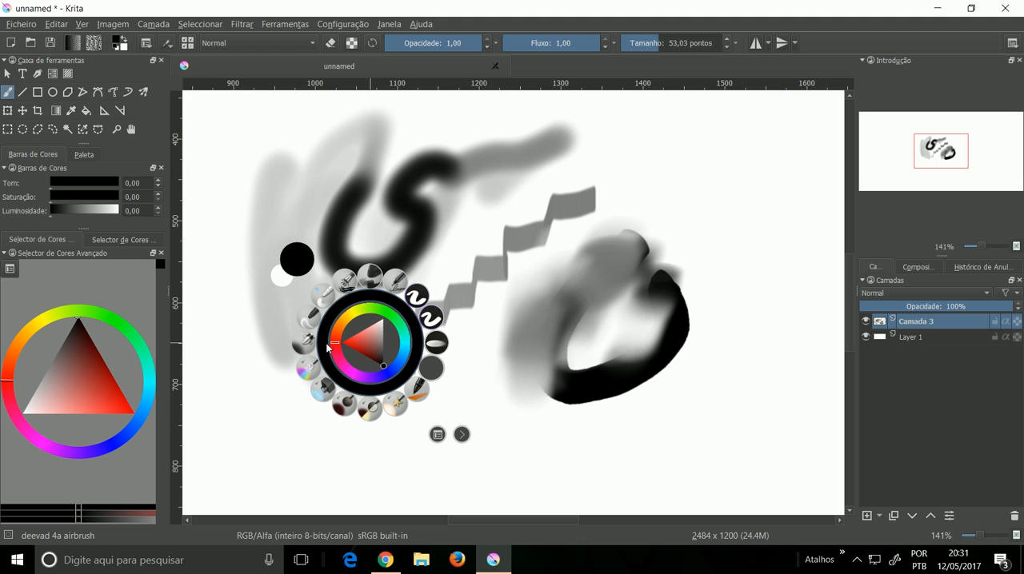
{"action": "left_click", "coordinate": [348, 280]}
{"action": "mouse_move", "coordinate": [374, 433]}
{"action": "left_mouse_down"}
{"action": "mouse_move", "coordinate": [445, 390]}
{"action": "mouse_move", "coordinate": [493, 436]}
{"action": "mouse_move", "coordinate": [604, 424]}
{"action": "left_mouse_up"}
{"action": "mouse_move", "coordinate": [697, 375]}
{"action": "left_mouse_down"}
{"action": "mouse_move", "coordinate": [728, 344]}
{"action": "mouse_move", "coordinate": [710, 424]}
{"action": "mouse_move", "coordinate": [729, 362]}
{"action": "mouse_move", "coordinate": [702, 399]}
{"action": "mouse_move", "coordinate": [701, 420]}
{"action": "mouse_move", "coordinate": [708, 415]}
{"action": "mouse_move", "coordinate": [680, 433]}
{"action": "mouse_move", "coordinate": [702, 412]}
{"action": "mouse_move", "coordinate": [700, 475]}
{"action": "left_mouse_up"}
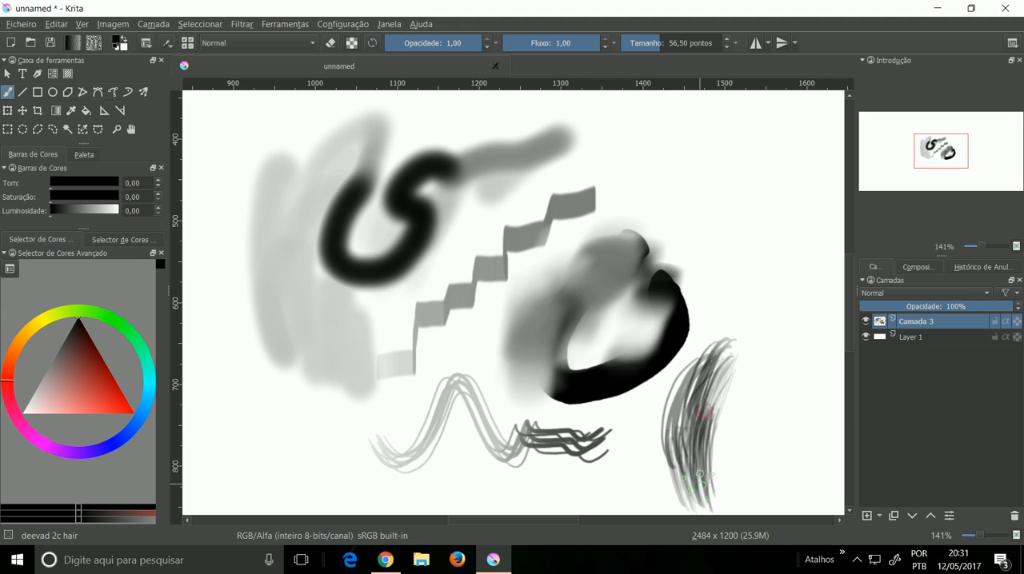
{"action": "mouse_move", "coordinate": [735, 354]}
{"action": "left_mouse_down"}
{"action": "mouse_move", "coordinate": [748, 349]}
{"action": "mouse_move", "coordinate": [707, 381]}
{"action": "mouse_move", "coordinate": [738, 325]}
{"action": "mouse_move", "coordinate": [690, 374]}
{"action": "mouse_move", "coordinate": [737, 342]}
{"action": "mouse_move", "coordinate": [698, 364]}
{"action": "left_mouse_up"}
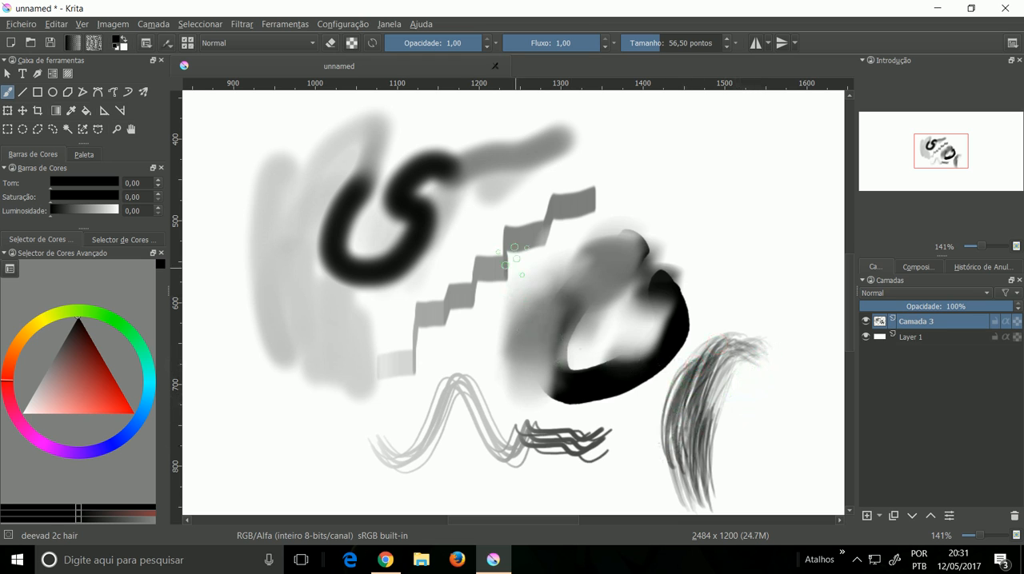
Step: Add a new paint layer and delete Camada 3 with the test strokes
{"action": "left_click", "coordinate": [866, 516]}
{"action": "left_click", "coordinate": [934, 339]}
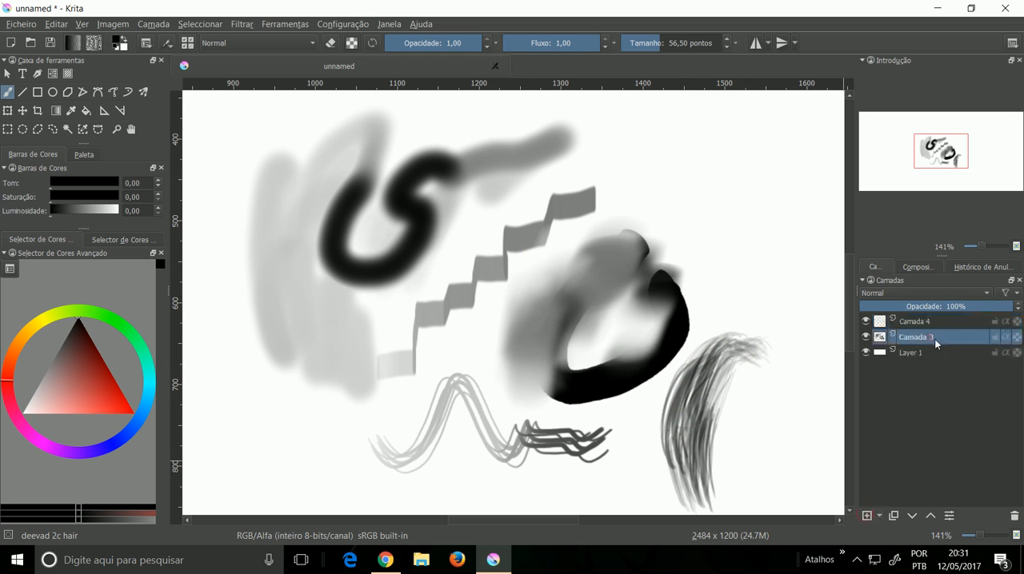
{"action": "left_click", "coordinate": [1012, 517]}
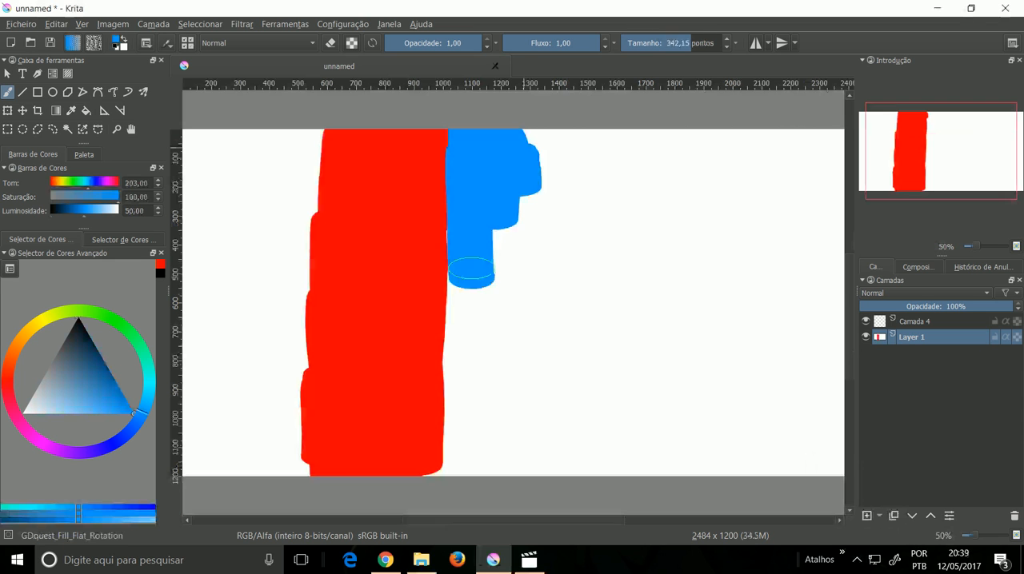
Step: Paint adjacent vertical red and blue bands on Layer 1 with the GDquest_Fill_Flat_Rotation brush at size 342,15
{"action": "mouse_move", "coordinate": [472, 284]}
{"action": "left_mouse_down"}
{"action": "mouse_move", "coordinate": [469, 194]}
{"action": "mouse_move", "coordinate": [512, 132]}
{"action": "mouse_move", "coordinate": [500, 403]}
{"action": "mouse_move", "coordinate": [475, 480]}
{"action": "mouse_move", "coordinate": [464, 347]}
{"action": "mouse_move", "coordinate": [449, 480]}
{"action": "mouse_move", "coordinate": [511, 411]}
{"action": "mouse_move", "coordinate": [521, 140]}
{"action": "mouse_move", "coordinate": [523, 438]}
{"action": "mouse_move", "coordinate": [530, 335]}
{"action": "mouse_move", "coordinate": [536, 368]}
{"action": "mouse_move", "coordinate": [537, 164]}
{"action": "mouse_move", "coordinate": [539, 229]}
{"action": "mouse_move", "coordinate": [533, 479]}
{"action": "left_mouse_up"}
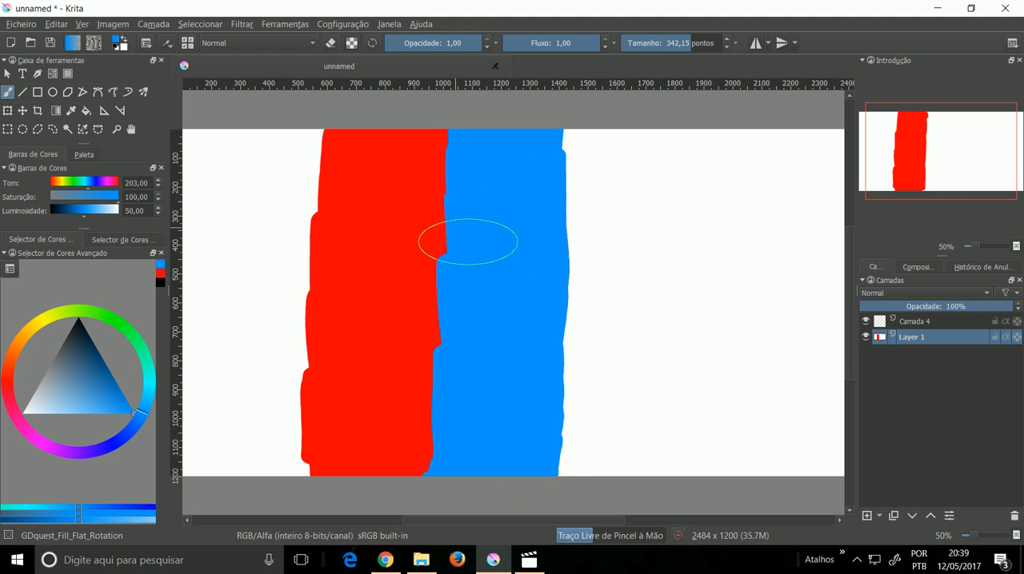
Step: Smear the blue band into the red along their shared edge with the deevad 3f smear brush at size 50,00
{"action": "right_click", "coordinate": [452, 207]}
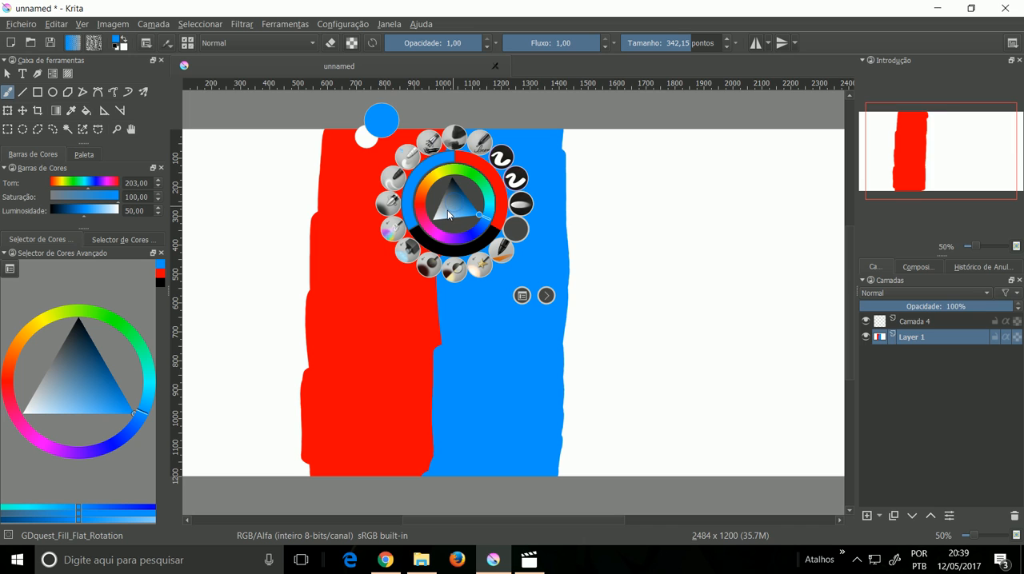
{"action": "left_click", "coordinate": [397, 181]}
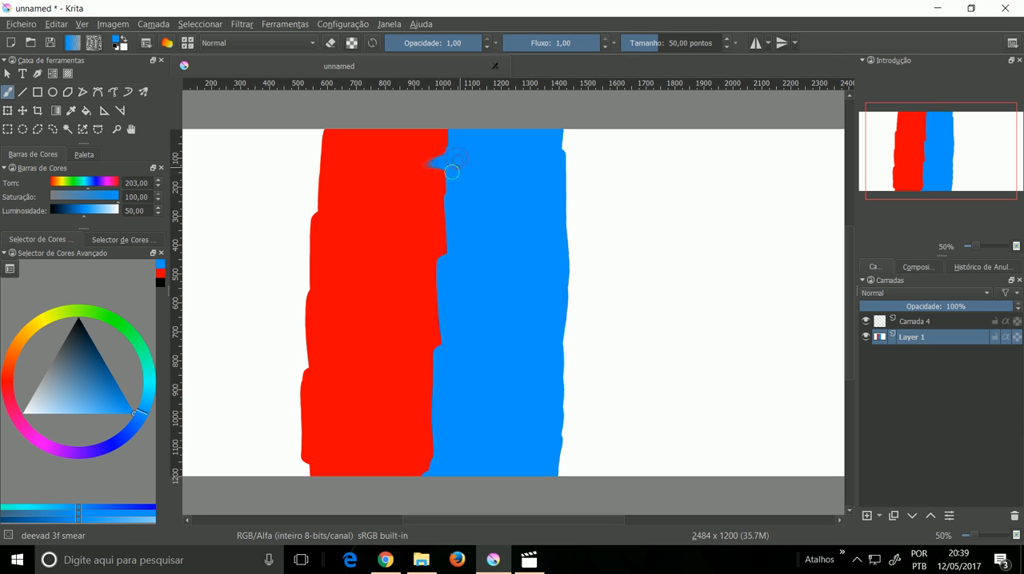
{"action": "left_click_drag", "start_coordinate": [413, 185], "coordinate": [430, 180]}
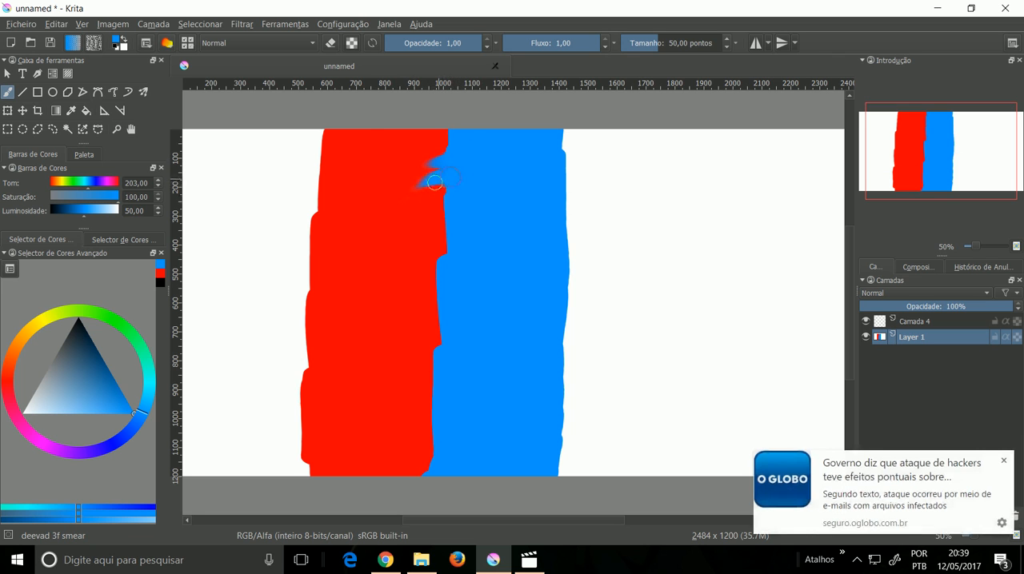
{"action": "right_click", "coordinate": [432, 195]}
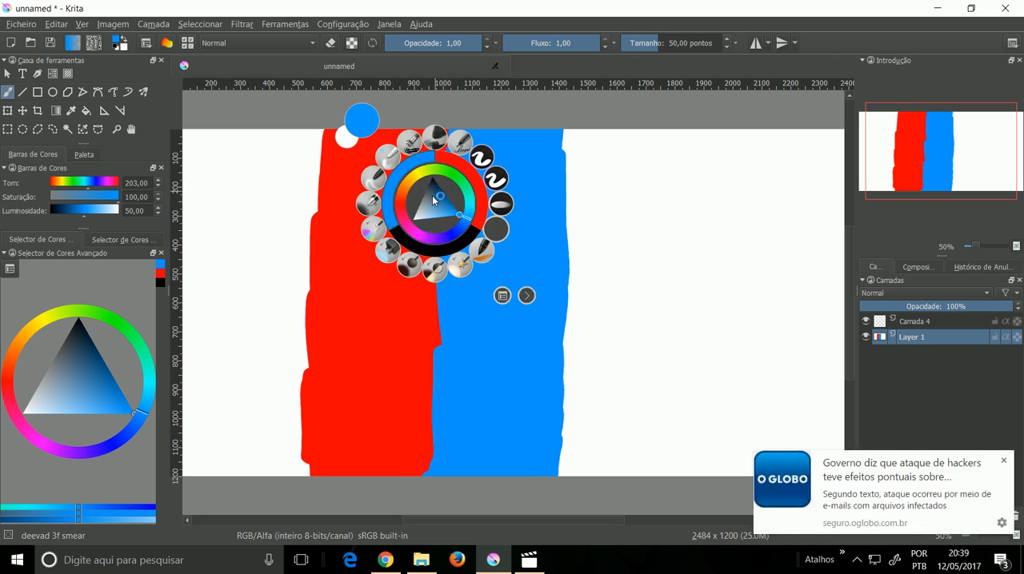
{"action": "left_click", "coordinate": [375, 181]}
{"action": "mouse_move", "coordinate": [456, 232]}
{"action": "left_mouse_down"}
{"action": "mouse_move", "coordinate": [409, 232]}
{"action": "mouse_move", "coordinate": [444, 238]}
{"action": "mouse_move", "coordinate": [381, 256]}
{"action": "left_mouse_up"}
{"action": "left_click_drag", "start_coordinate": [456, 263], "coordinate": [421, 279]}
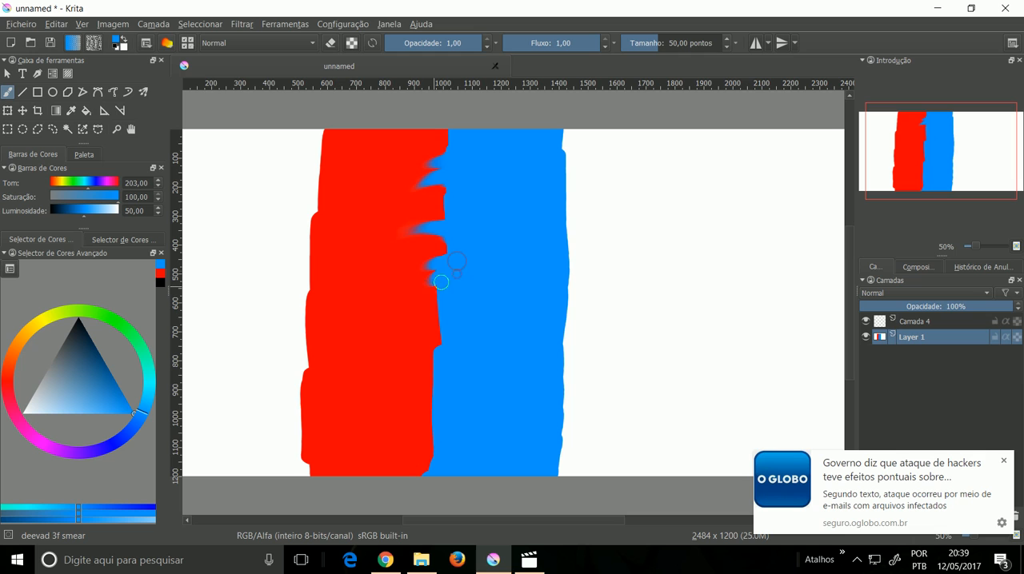
{"action": "left_click_drag", "start_coordinate": [449, 313], "coordinate": [408, 343]}
{"action": "left_click_drag", "start_coordinate": [436, 376], "coordinate": [408, 378]}
{"action": "left_click_drag", "start_coordinate": [451, 419], "coordinate": [412, 413]}
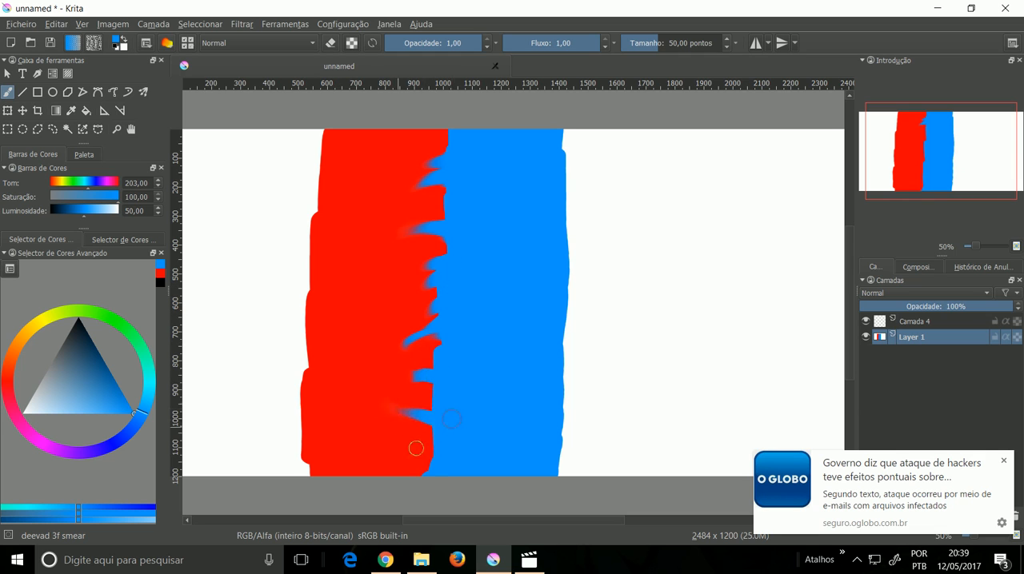
{"action": "left_click_drag", "start_coordinate": [442, 462], "coordinate": [392, 437]}
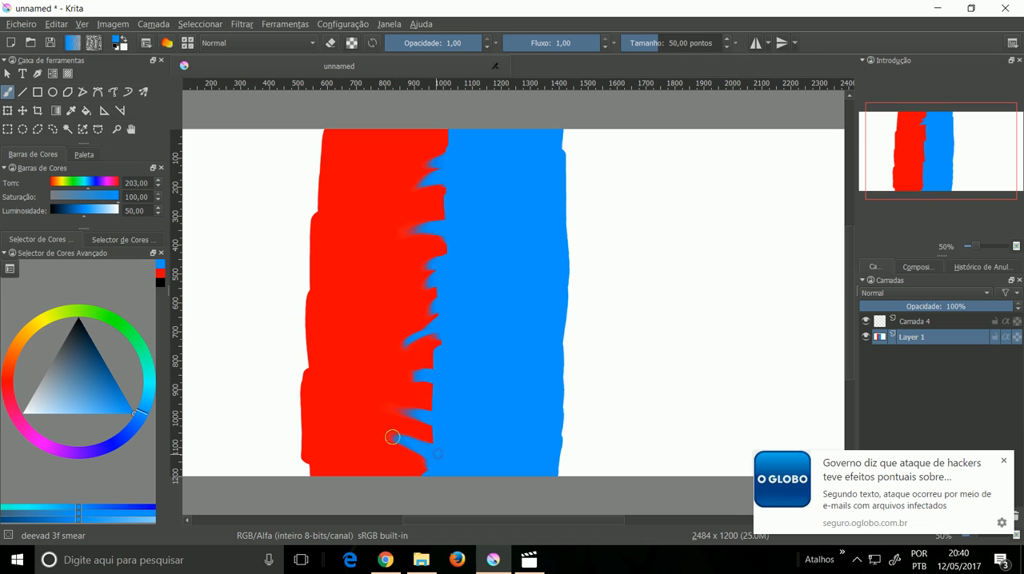
{"action": "left_click_drag", "start_coordinate": [428, 377], "coordinate": [384, 374]}
{"action": "left_click_drag", "start_coordinate": [425, 338], "coordinate": [391, 349]}
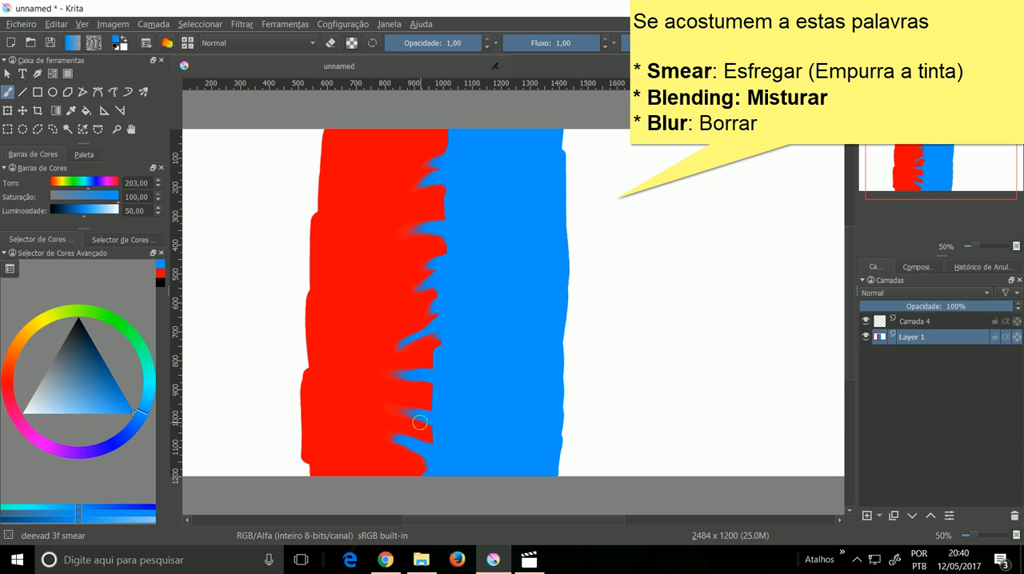
{"action": "left_click_drag", "start_coordinate": [436, 439], "coordinate": [396, 415]}
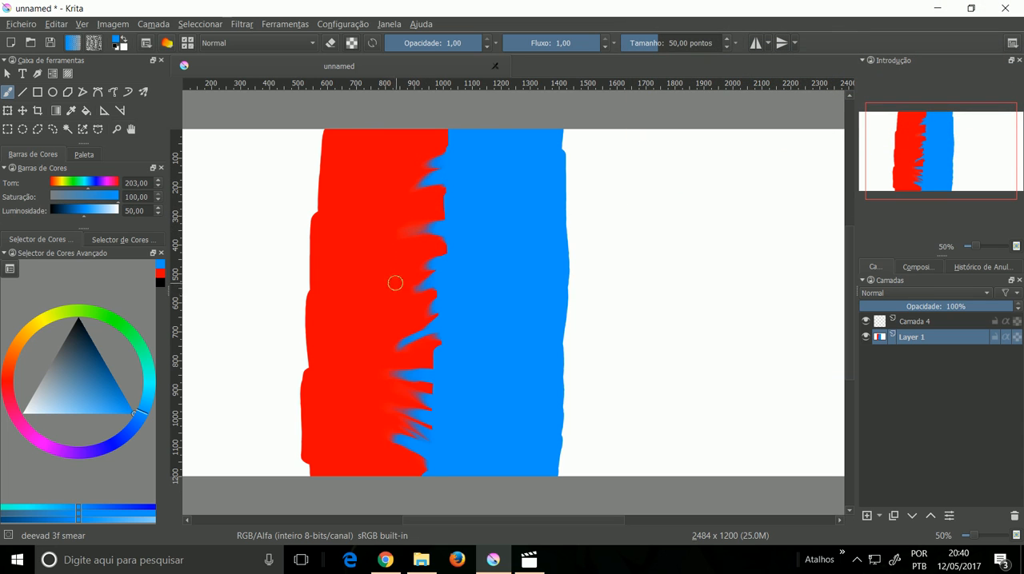
Step: Blend the red and blue along the smeared edge with the deevad 3e blending brush at size 78,26
{"action": "right_click", "coordinate": [440, 224]}
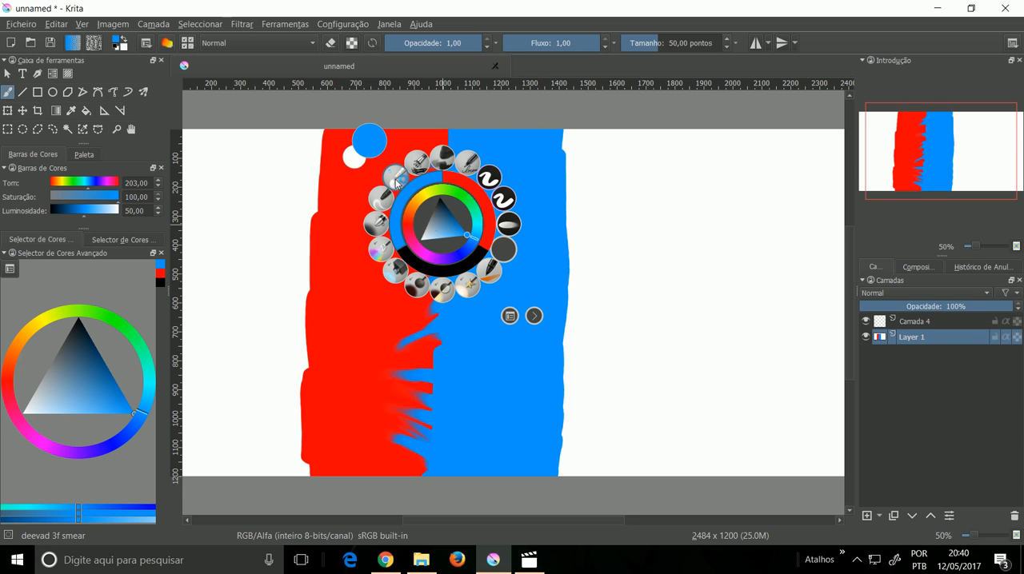
{"action": "left_click", "coordinate": [394, 176]}
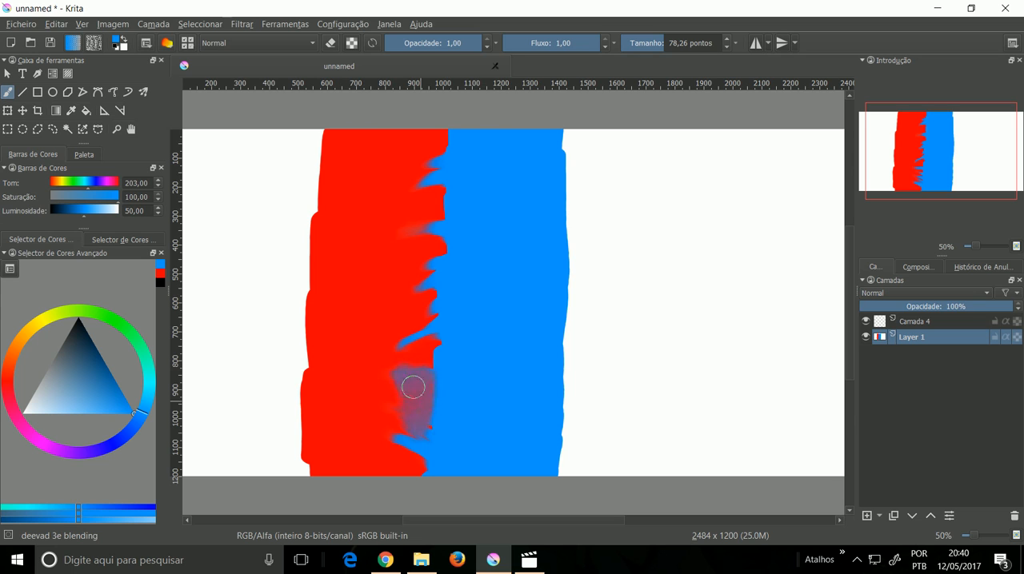
{"action": "left_click_drag", "start_coordinate": [425, 415], "coordinate": [409, 457]}
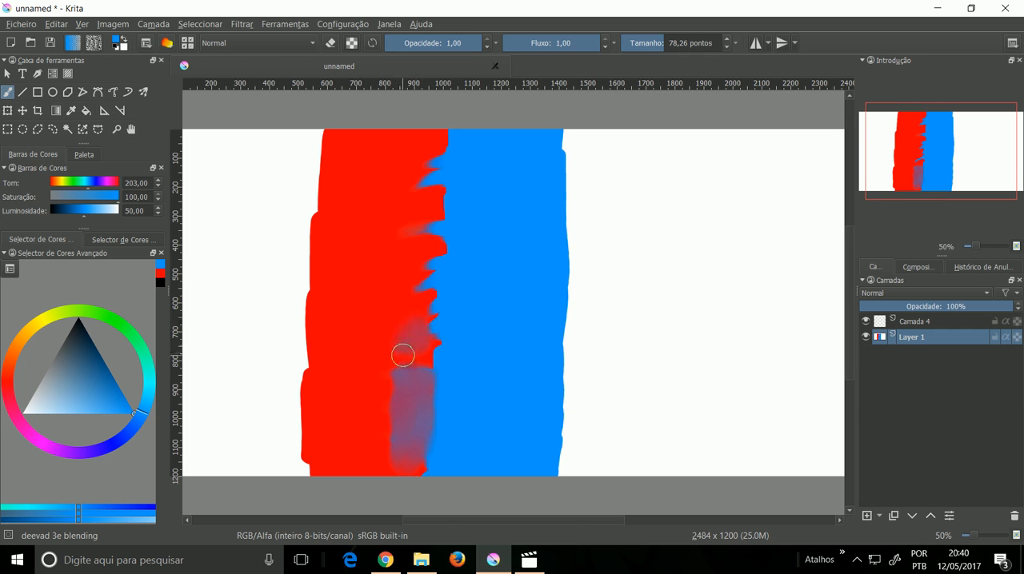
{"action": "key", "text": "plus"}
{"action": "key", "text": "plus"}
{"action": "left_click_drag", "start_coordinate": [387, 368], "coordinate": [527, 258]}
{"action": "mouse_move", "coordinate": [454, 244]}
{"action": "left_mouse_down"}
{"action": "mouse_move", "coordinate": [432, 247]}
{"action": "mouse_move", "coordinate": [491, 248]}
{"action": "mouse_move", "coordinate": [469, 414]}
{"action": "left_mouse_up"}
{"action": "mouse_move", "coordinate": [474, 289]}
{"action": "left_mouse_down"}
{"action": "mouse_move", "coordinate": [468, 352]}
{"action": "mouse_move", "coordinate": [458, 291]}
{"action": "mouse_move", "coordinate": [463, 313]}
{"action": "mouse_move", "coordinate": [471, 257]}
{"action": "mouse_move", "coordinate": [479, 289]}
{"action": "mouse_move", "coordinate": [483, 272]}
{"action": "mouse_move", "coordinate": [477, 293]}
{"action": "mouse_move", "coordinate": [474, 241]}
{"action": "left_mouse_up"}
{"action": "mouse_move", "coordinate": [458, 302]}
{"action": "left_mouse_down"}
{"action": "mouse_move", "coordinate": [471, 349]}
{"action": "mouse_move", "coordinate": [475, 240]}
{"action": "mouse_move", "coordinate": [444, 309]}
{"action": "left_mouse_up"}
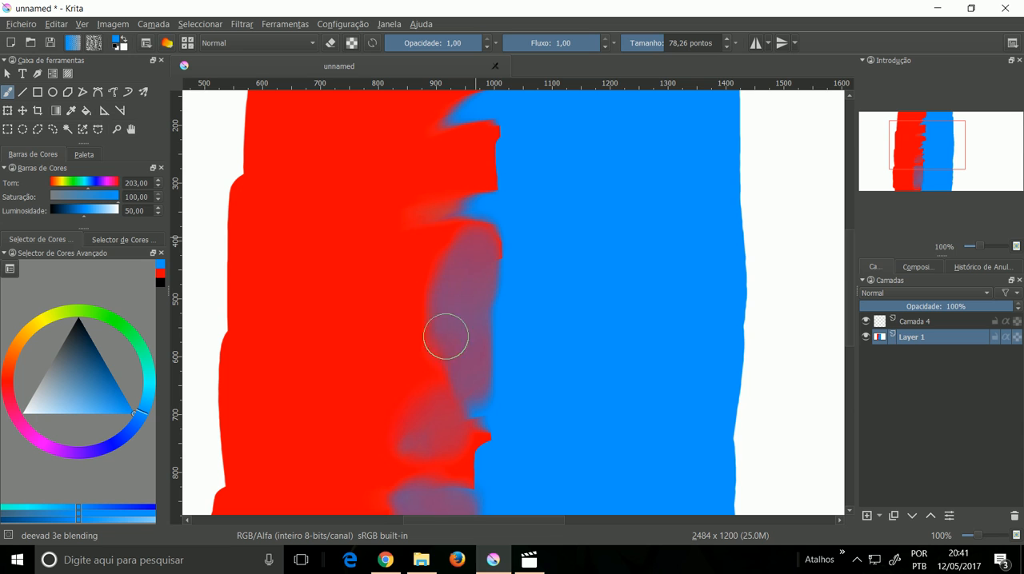
{"action": "mouse_move", "coordinate": [479, 266]}
{"action": "left_mouse_down"}
{"action": "mouse_move", "coordinate": [496, 309]}
{"action": "mouse_move", "coordinate": [487, 382]}
{"action": "left_mouse_up"}
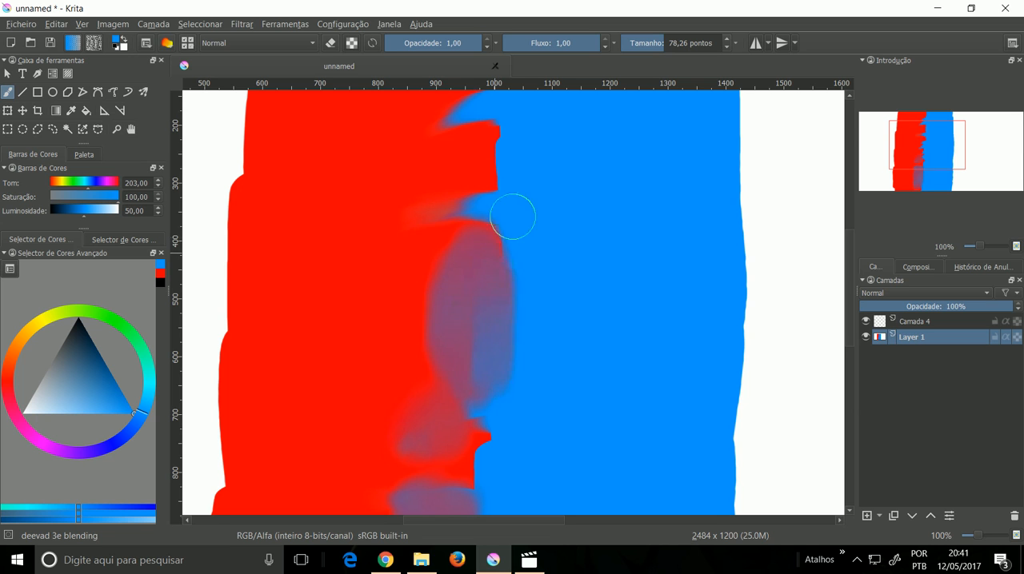
{"action": "left_click_drag", "start_coordinate": [516, 205], "coordinate": [497, 383]}
{"action": "mouse_move", "coordinate": [465, 344]}
{"action": "left_mouse_down"}
{"action": "mouse_move", "coordinate": [444, 305]}
{"action": "mouse_move", "coordinate": [450, 245]}
{"action": "mouse_move", "coordinate": [438, 318]}
{"action": "mouse_move", "coordinate": [459, 224]}
{"action": "mouse_move", "coordinate": [448, 334]}
{"action": "mouse_move", "coordinate": [468, 215]}
{"action": "mouse_move", "coordinate": [451, 341]}
{"action": "mouse_move", "coordinate": [444, 250]}
{"action": "mouse_move", "coordinate": [470, 317]}
{"action": "mouse_move", "coordinate": [500, 220]}
{"action": "mouse_move", "coordinate": [499, 109]}
{"action": "mouse_move", "coordinate": [512, 145]}
{"action": "left_mouse_up"}
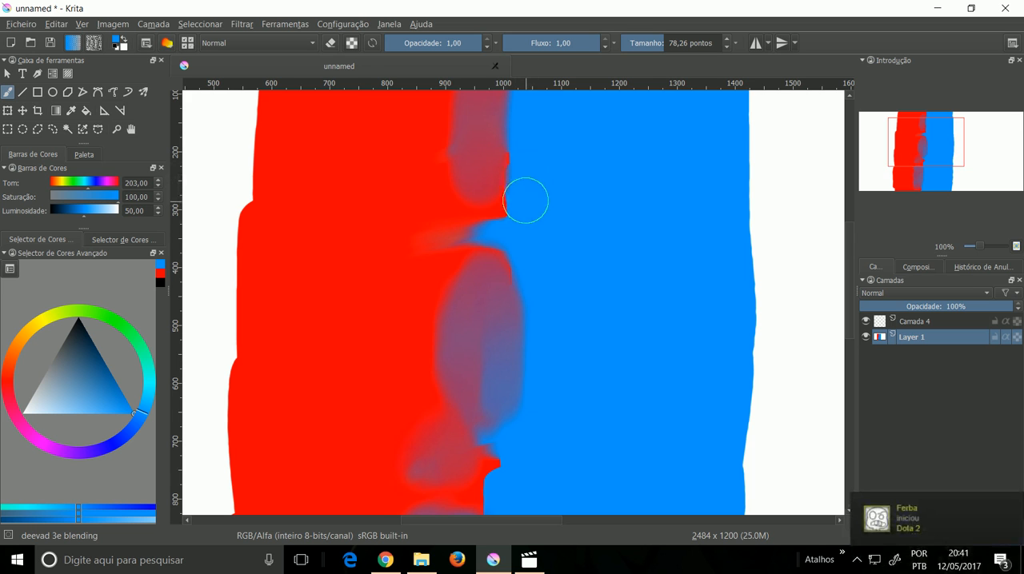
Step: Paint adjacent slanted blue and red strokes on the white area beside the bands with the GDquest_Fill_Flat_Rotation brush at size 118,00
{"action": "scroll", "coordinate": [525, 228], "scroll_direction": "down", "scroll_amount": 3}
{"action": "left_click_drag", "start_coordinate": [526, 278], "coordinate": [494, 289]}
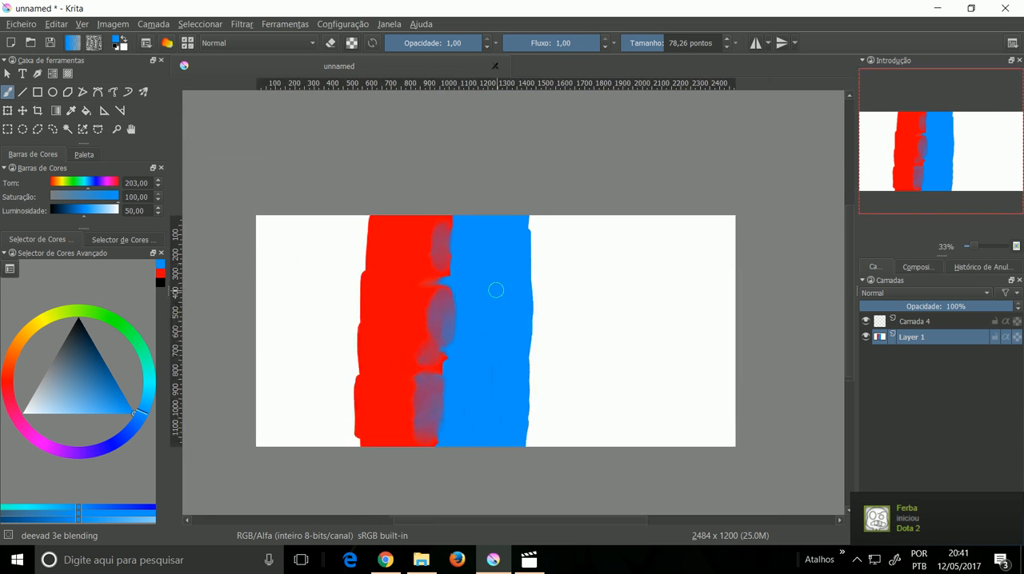
{"action": "right_click", "coordinate": [505, 276]}
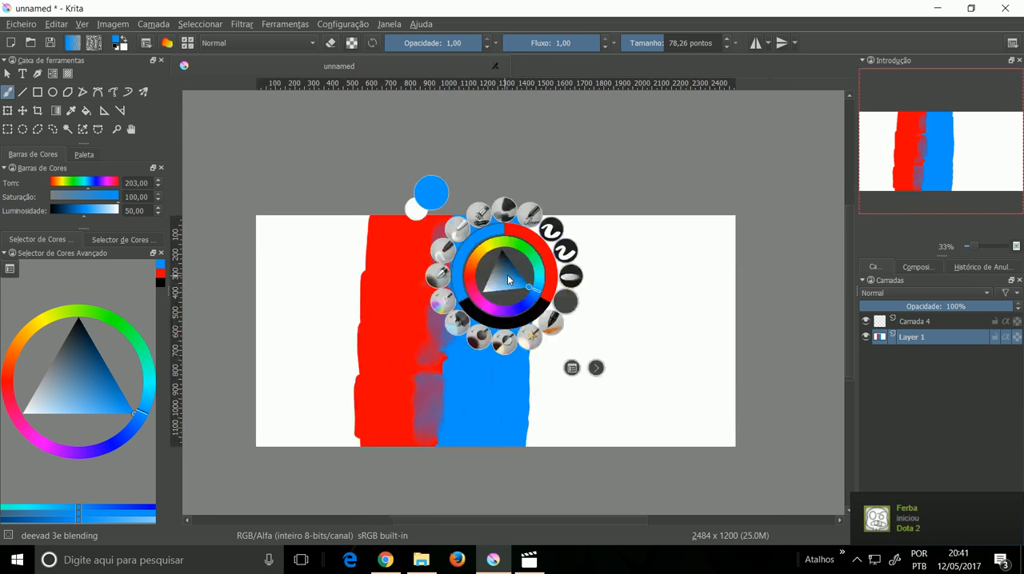
{"action": "left_click", "coordinate": [550, 232]}
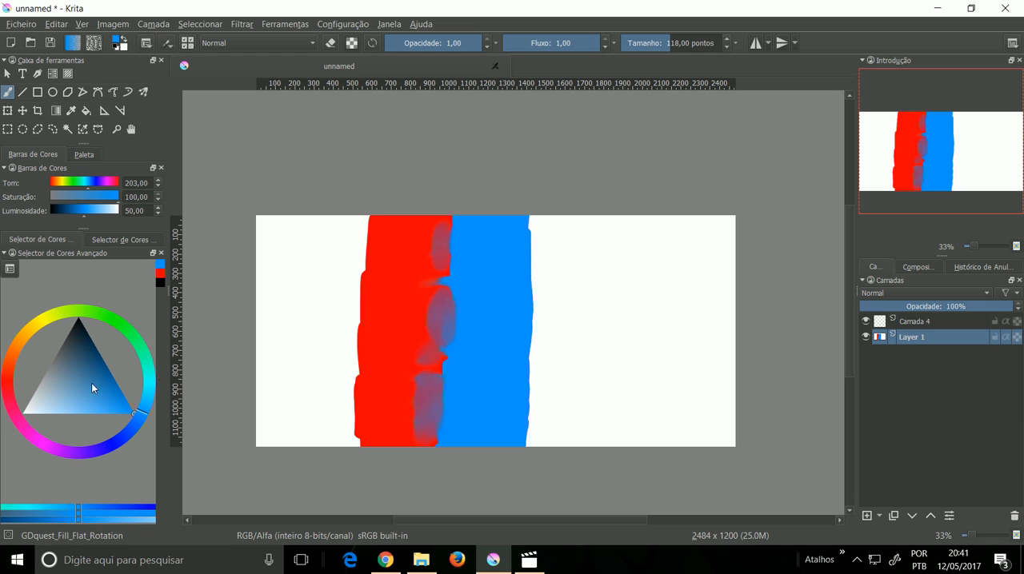
{"action": "left_click", "coordinate": [112, 399]}
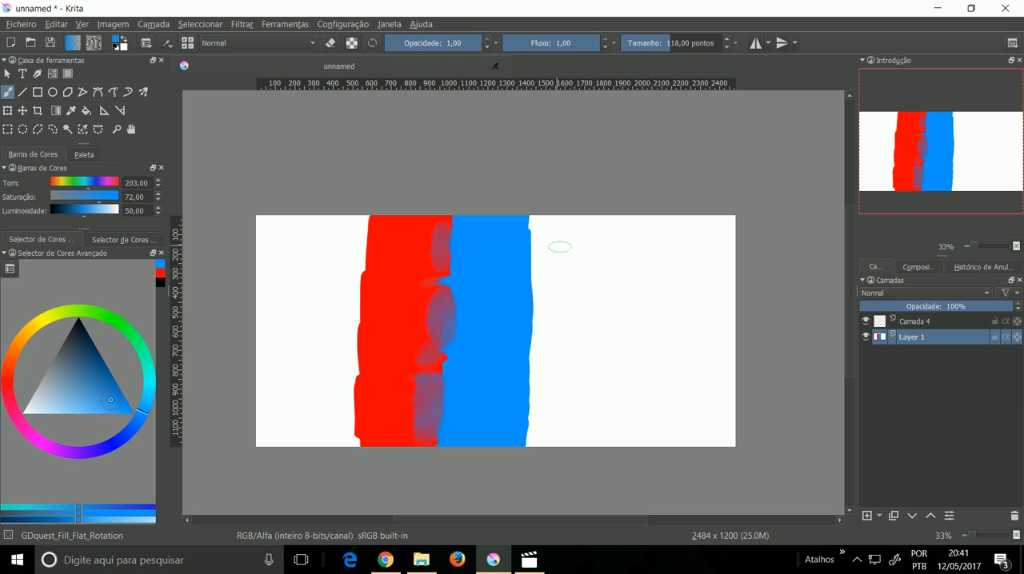
{"action": "mouse_move", "coordinate": [596, 252]}
{"action": "left_mouse_down"}
{"action": "mouse_move", "coordinate": [594, 331]}
{"action": "mouse_move", "coordinate": [610, 246]}
{"action": "mouse_move", "coordinate": [606, 364]}
{"action": "left_mouse_up"}
{"action": "left_click", "coordinate": [12, 390]}
{"action": "mouse_move", "coordinate": [631, 288]}
{"action": "left_mouse_down"}
{"action": "mouse_move", "coordinate": [627, 334]}
{"action": "mouse_move", "coordinate": [631, 288]}
{"action": "mouse_move", "coordinate": [626, 360]}
{"action": "left_mouse_up"}
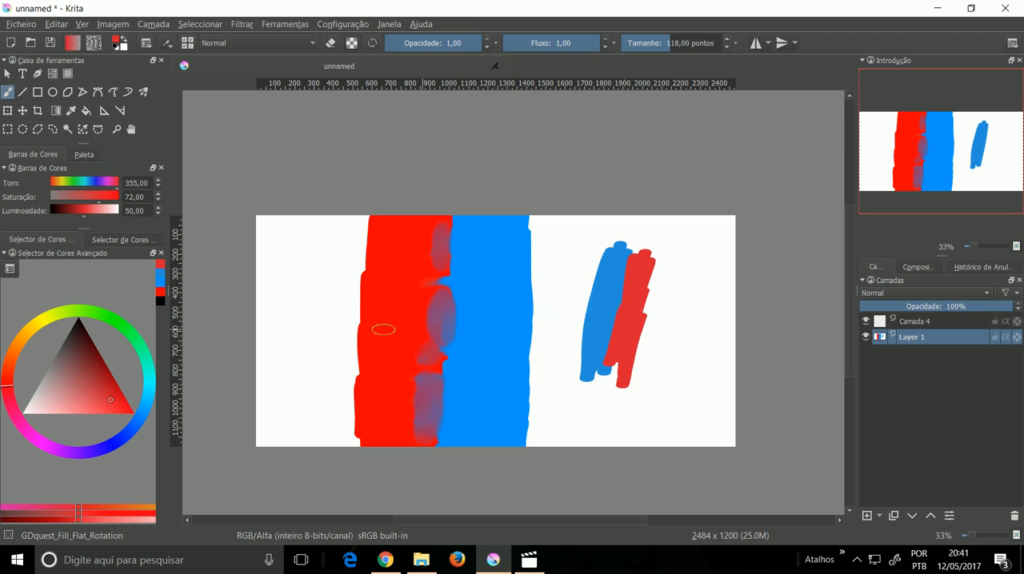
{"action": "left_click", "coordinate": [160, 277]}
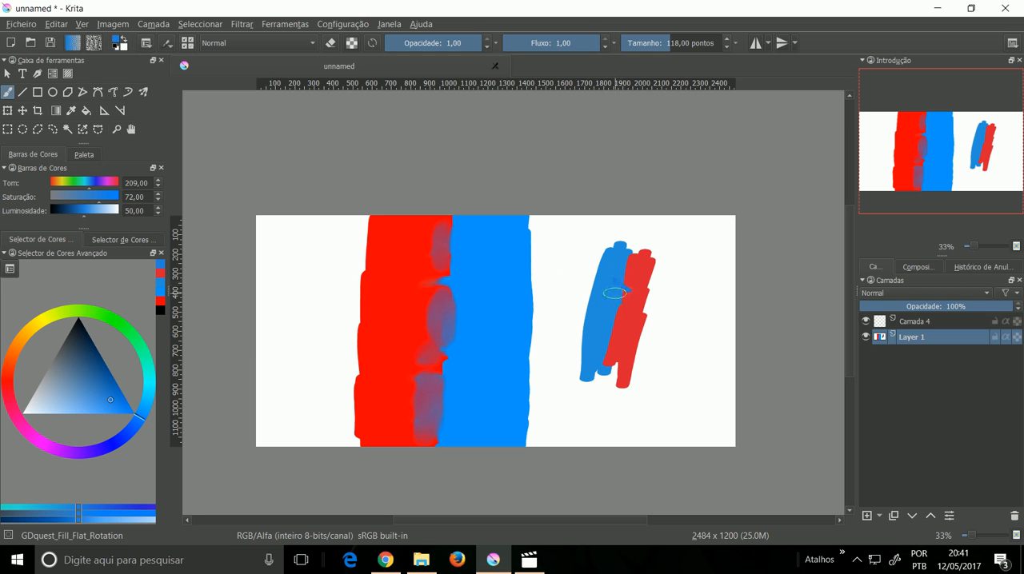
{"action": "key", "text": "minus"}
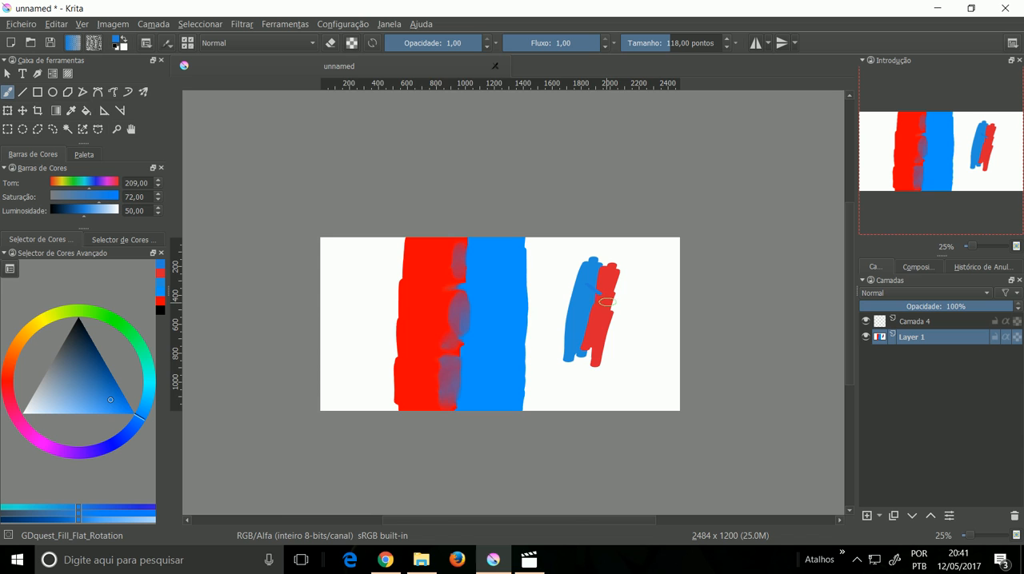
{"action": "key", "text": "plus"}
{"action": "key", "text": "plus"}
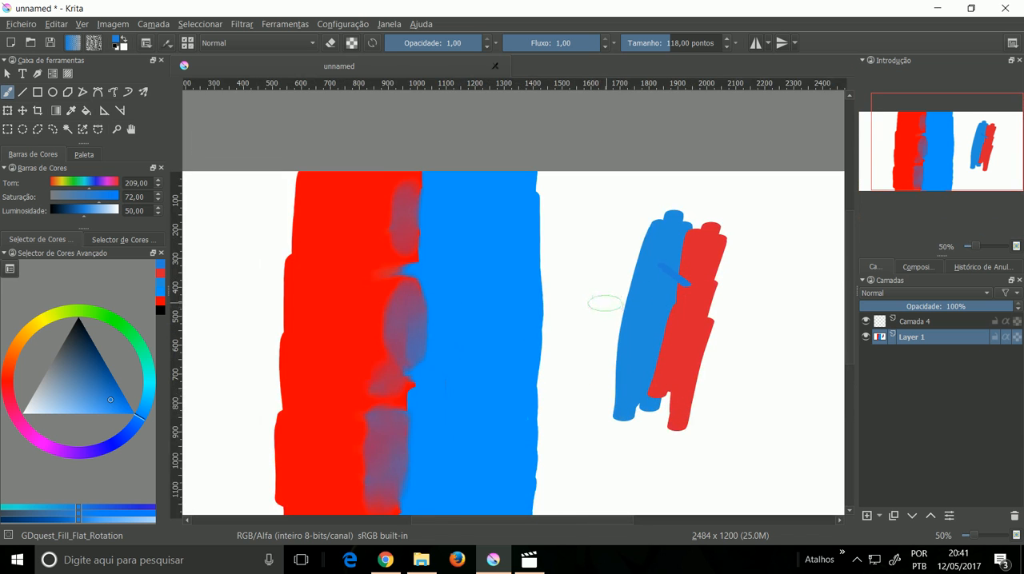
Step: Sample the blue of the slanted stroke and paint short diagonal dashes from it into the neighbouring red stroke
{"action": "key", "text": "p"}
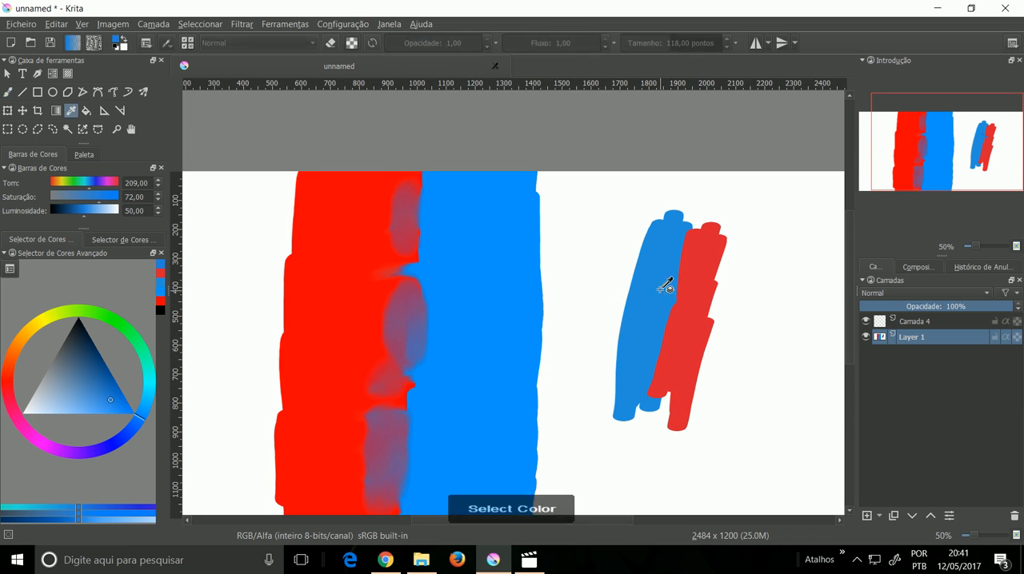
{"action": "left_click", "coordinate": [665, 295]}
{"action": "key", "text": "b"}
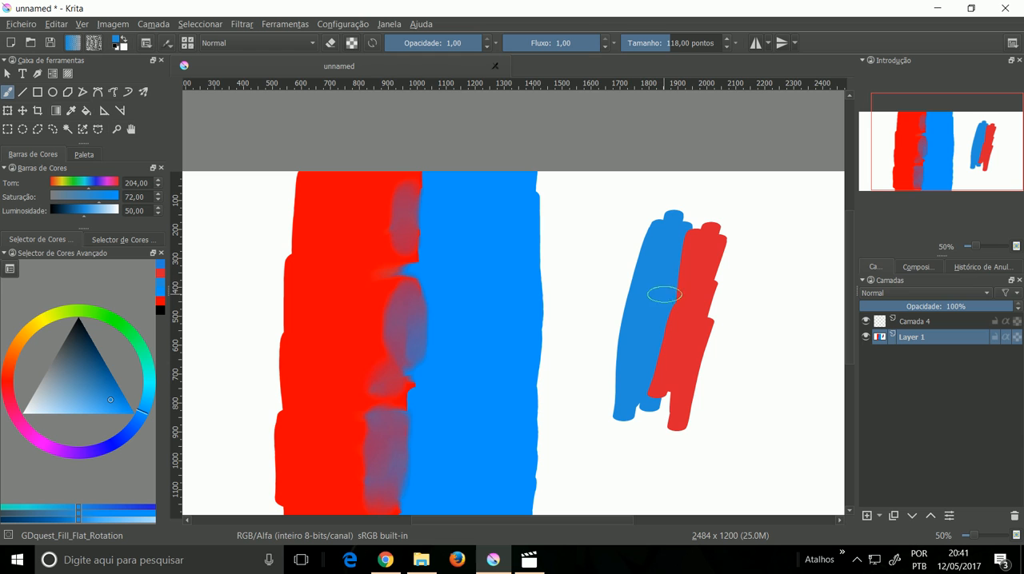
{"action": "key", "text": "plus"}
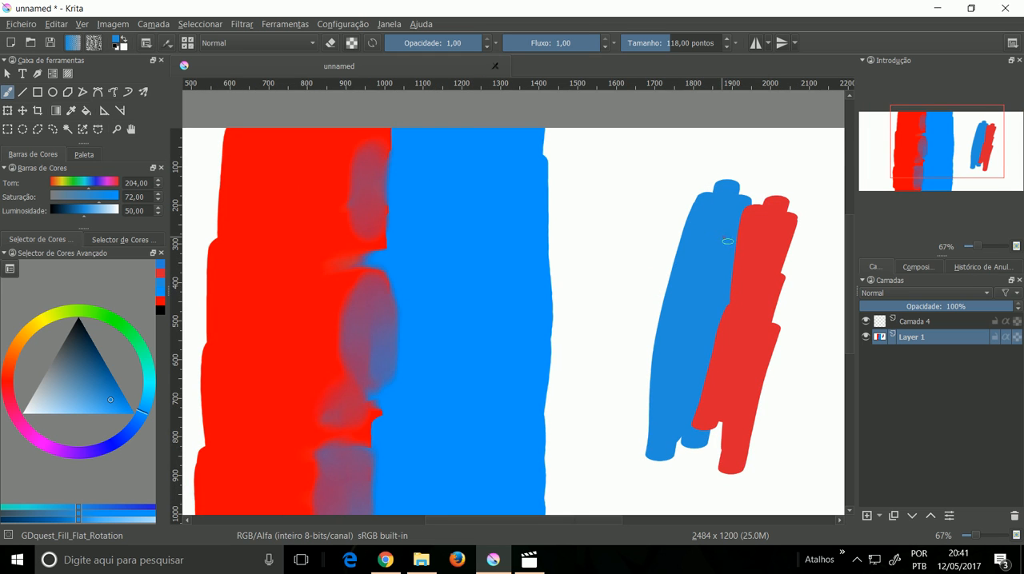
{"action": "mouse_move", "coordinate": [751, 258]}
{"action": "left_mouse_down"}
{"action": "mouse_move", "coordinate": [742, 340]}
{"action": "mouse_move", "coordinate": [695, 336]}
{"action": "mouse_move", "coordinate": [742, 392]}
{"action": "left_mouse_up"}
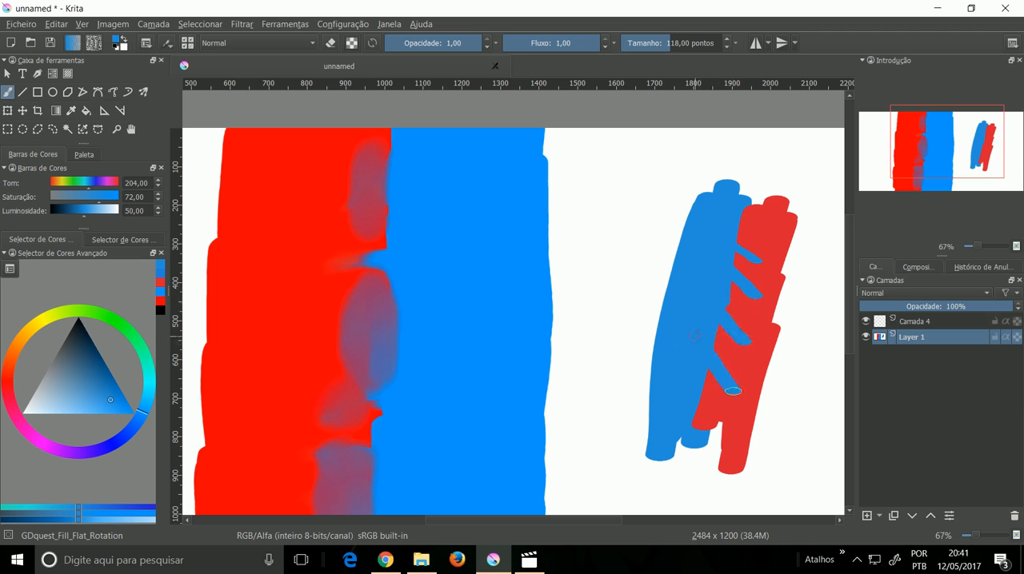
Step: Mark the blue-red overlap with a yellow ring and zigzag on a new layer above Camada 4, and delete that layer
{"action": "left_click", "coordinate": [867, 516]}
{"action": "left_click", "coordinate": [930, 516]}
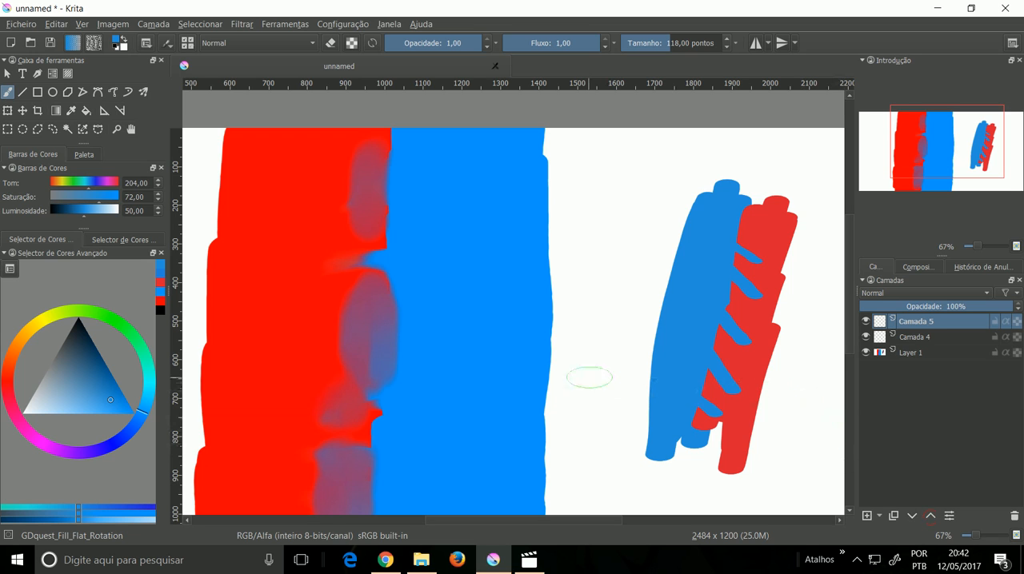
{"action": "left_click", "coordinate": [45, 319]}
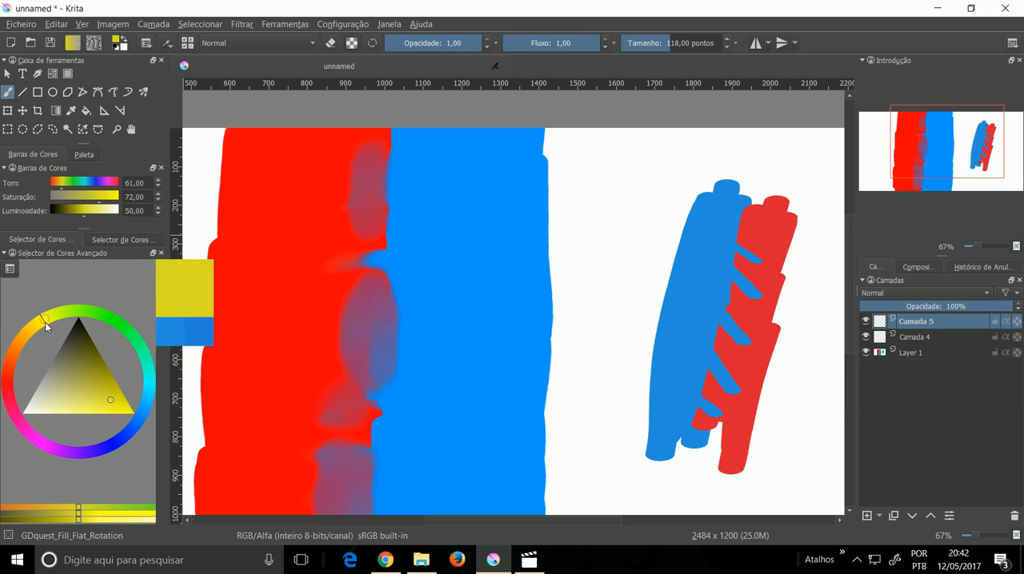
{"action": "mouse_move", "coordinate": [744, 220]}
{"action": "left_mouse_down"}
{"action": "mouse_move", "coordinate": [716, 219]}
{"action": "mouse_move", "coordinate": [686, 249]}
{"action": "mouse_move", "coordinate": [660, 305]}
{"action": "mouse_move", "coordinate": [650, 379]}
{"action": "mouse_move", "coordinate": [677, 435]}
{"action": "mouse_move", "coordinate": [747, 450]}
{"action": "mouse_move", "coordinate": [804, 397]}
{"action": "mouse_move", "coordinate": [805, 307]}
{"action": "mouse_move", "coordinate": [775, 248]}
{"action": "mouse_move", "coordinate": [729, 216]}
{"action": "mouse_move", "coordinate": [752, 258]}
{"action": "mouse_move", "coordinate": [710, 270]}
{"action": "mouse_move", "coordinate": [749, 301]}
{"action": "mouse_move", "coordinate": [733, 307]}
{"action": "mouse_move", "coordinate": [752, 338]}
{"action": "mouse_move", "coordinate": [706, 349]}
{"action": "mouse_move", "coordinate": [730, 383]}
{"action": "mouse_move", "coordinate": [720, 400]}
{"action": "mouse_move", "coordinate": [680, 412]}
{"action": "left_mouse_up"}
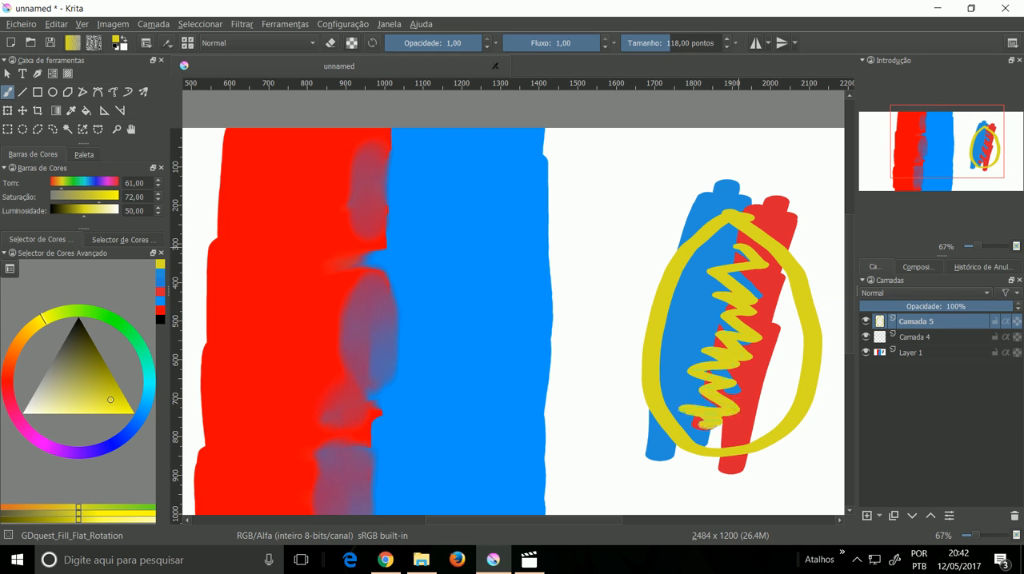
{"action": "left_click", "coordinate": [1013, 517]}
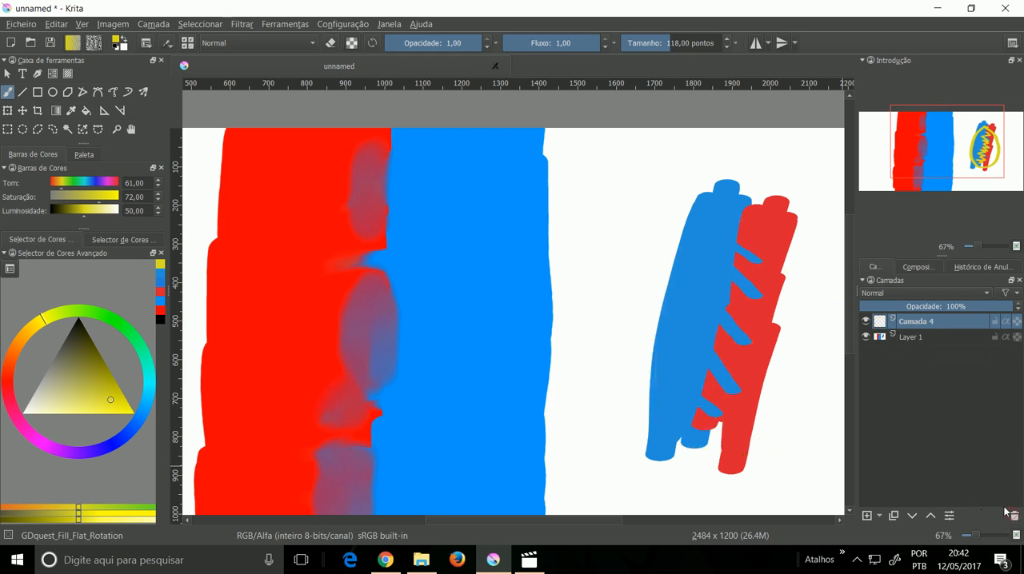
Step: Blend the dashed border between the slanted blue and red strokes on Layer 1 with the GDquest_Blend_Flat brush at size 96,00
{"action": "left_click", "coordinate": [902, 339]}
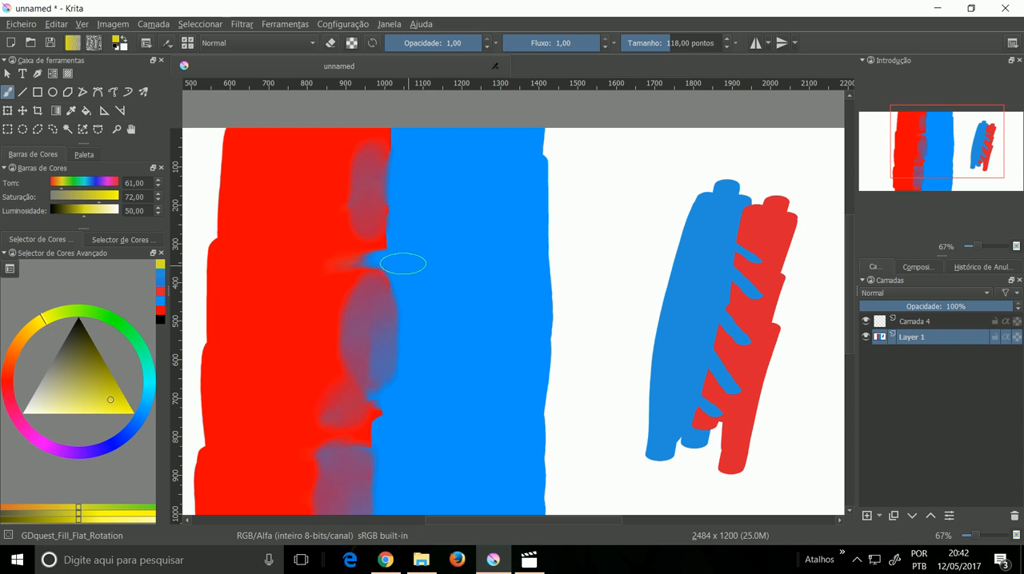
{"action": "mouse_move", "coordinate": [573, 324]}
{"action": "left_mouse_down"}
{"action": "mouse_move", "coordinate": [556, 306]}
{"action": "mouse_move", "coordinate": [536, 308]}
{"action": "left_mouse_up"}
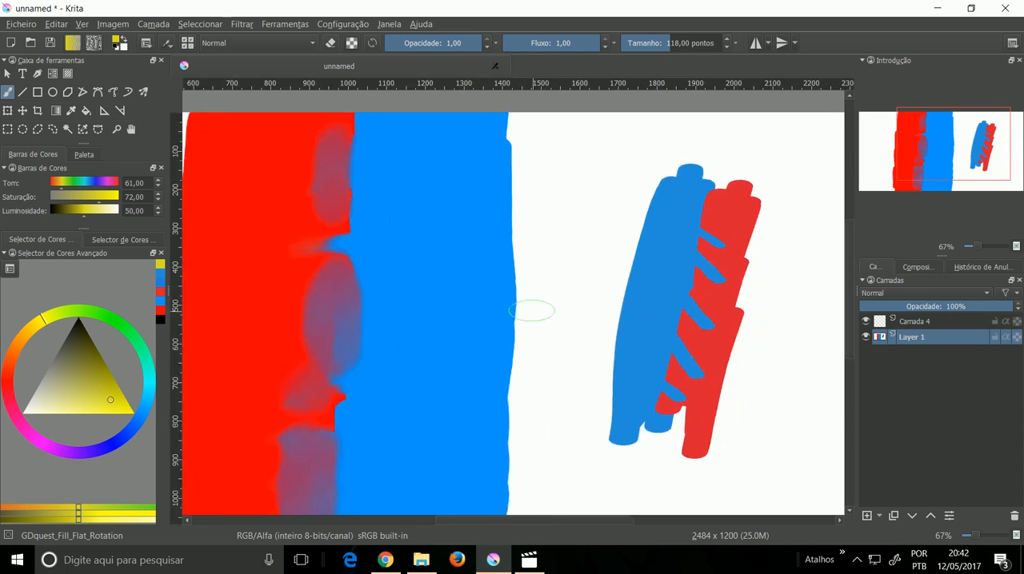
{"action": "right_click", "coordinate": [576, 277]}
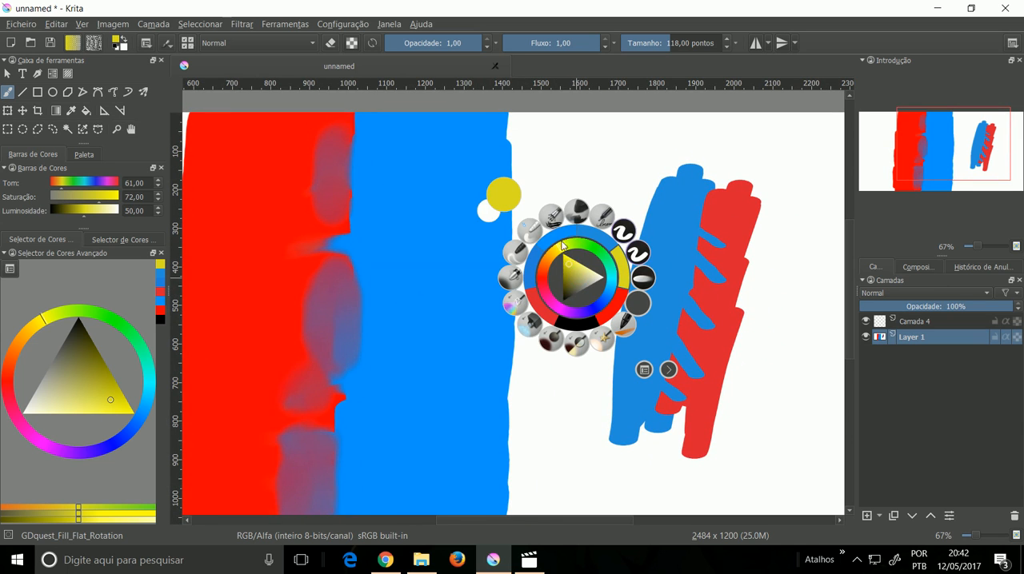
{"action": "left_click", "coordinate": [642, 279]}
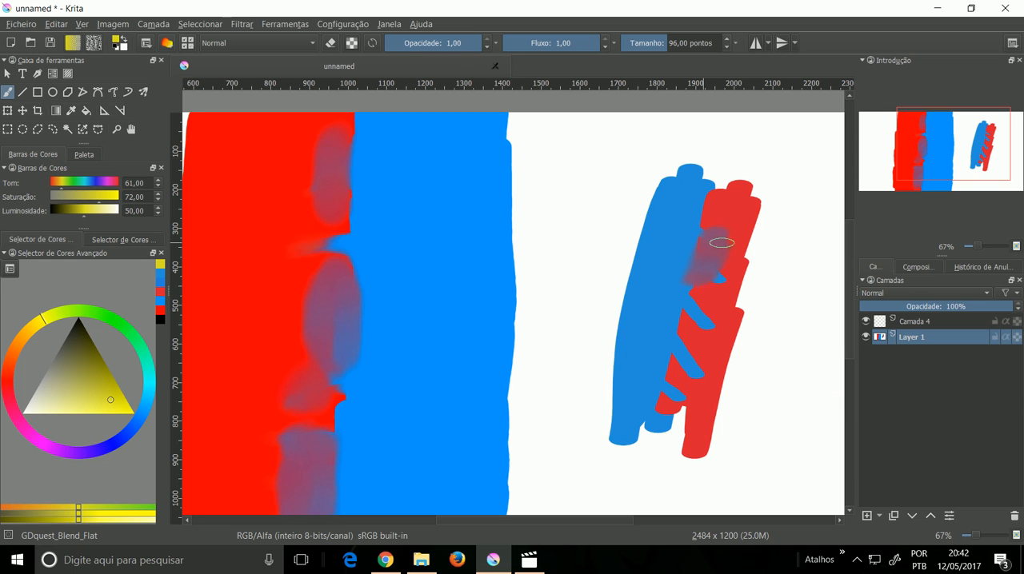
{"action": "mouse_move", "coordinate": [704, 277]}
{"action": "left_mouse_down"}
{"action": "mouse_move", "coordinate": [697, 304]}
{"action": "mouse_move", "coordinate": [706, 254]}
{"action": "mouse_move", "coordinate": [691, 277]}
{"action": "mouse_move", "coordinate": [682, 336]}
{"action": "mouse_move", "coordinate": [705, 303]}
{"action": "mouse_move", "coordinate": [706, 323]}
{"action": "mouse_move", "coordinate": [673, 392]}
{"action": "mouse_move", "coordinate": [685, 345]}
{"action": "left_mouse_up"}
{"action": "mouse_move", "coordinate": [694, 307]}
{"action": "left_mouse_down"}
{"action": "mouse_move", "coordinate": [697, 261]}
{"action": "mouse_move", "coordinate": [663, 410]}
{"action": "mouse_move", "coordinate": [689, 351]}
{"action": "left_mouse_up"}
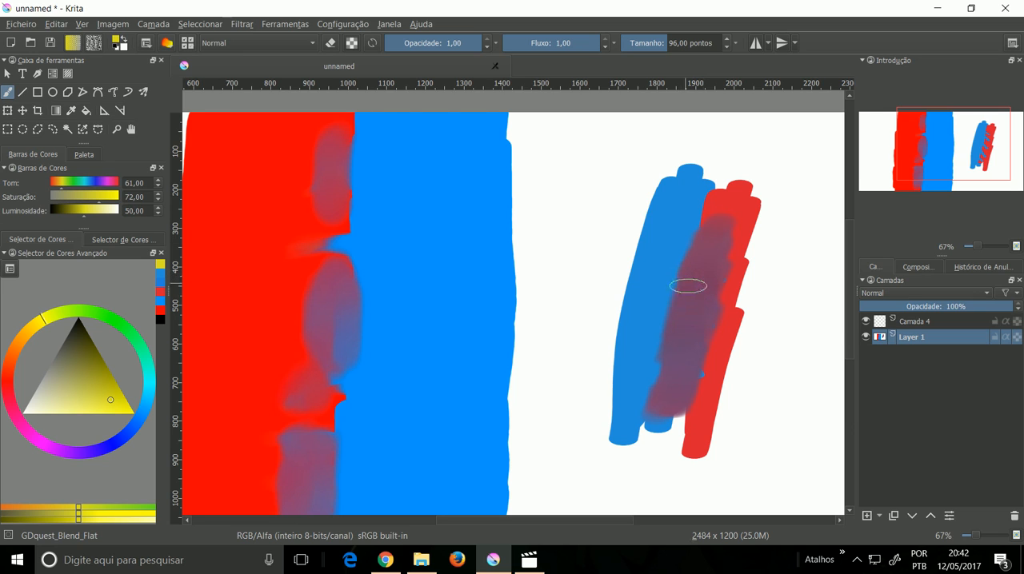
Step: Sample the purple of the blended slanted strokes and paint a round dot below them with the GDquest_Fill_Flat_Rotation brush at size 118,00
{"action": "key", "text": "p"}
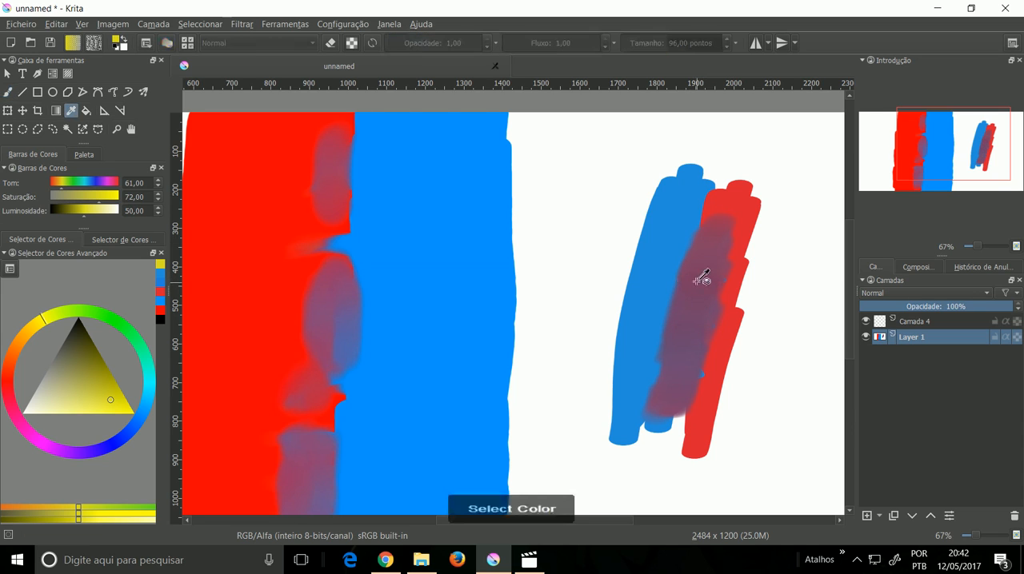
{"action": "left_click", "coordinate": [701, 292]}
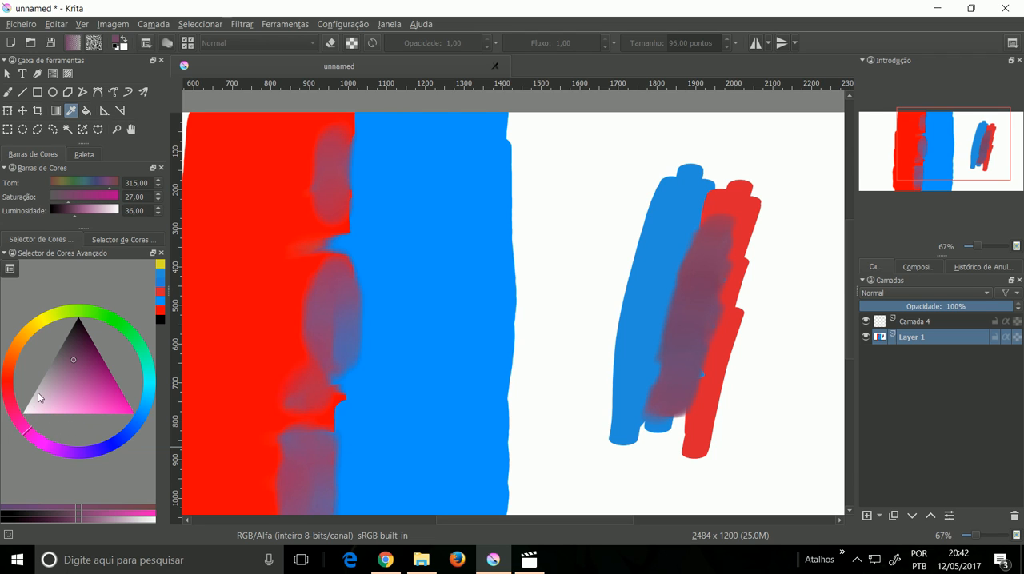
{"action": "key", "text": "b"}
{"action": "right_click", "coordinate": [565, 212]}
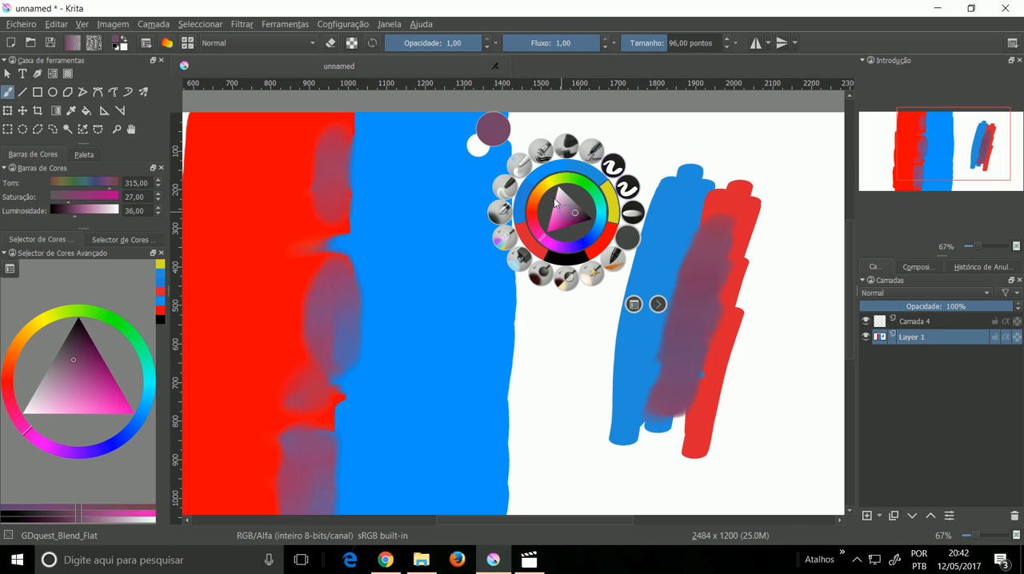
{"action": "left_click", "coordinate": [612, 165]}
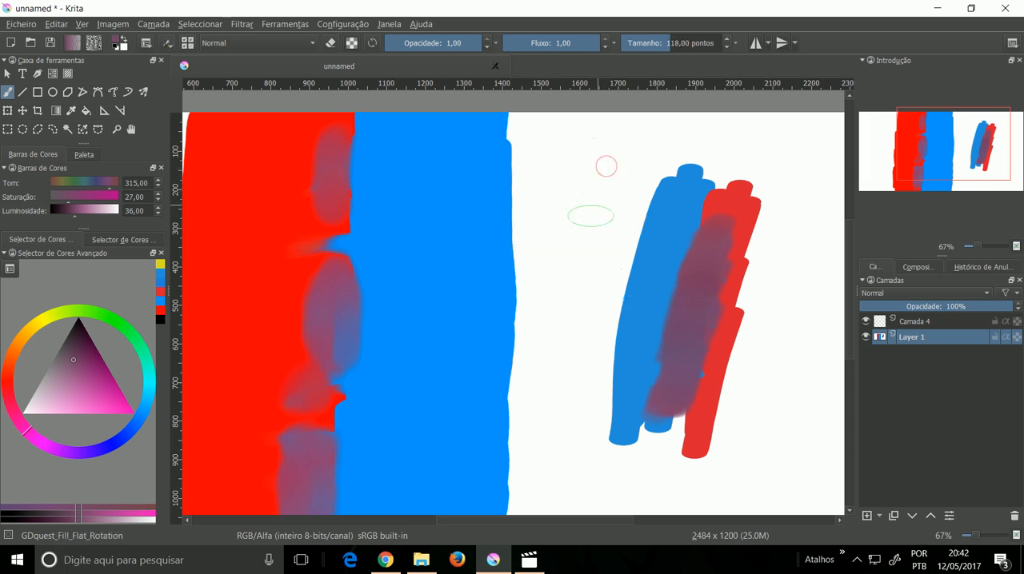
{"action": "left_click_drag", "start_coordinate": [554, 232], "coordinate": [636, 199]}
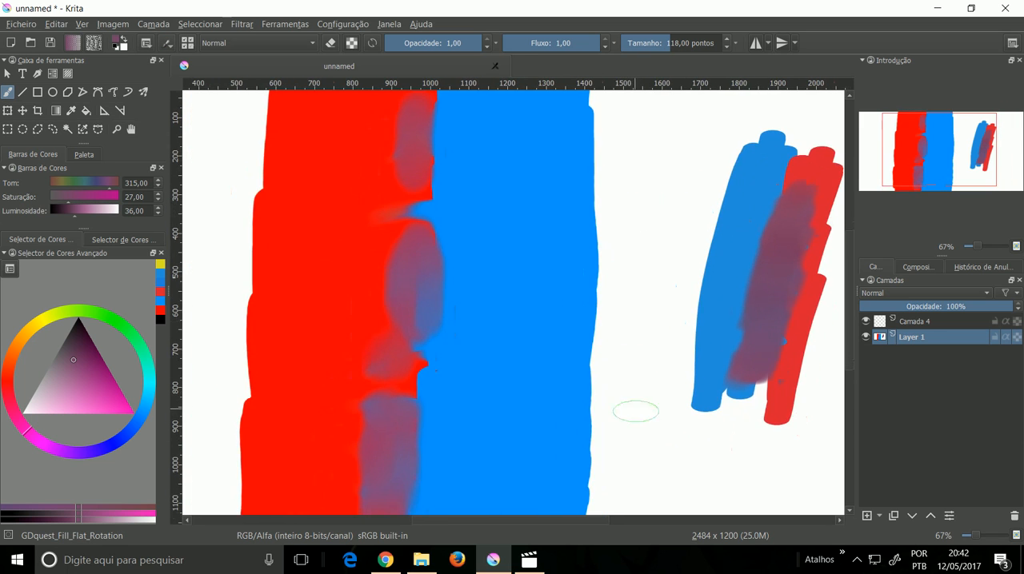
{"action": "left_click_drag", "start_coordinate": [635, 411], "coordinate": [501, 261]}
{"action": "mouse_move", "coordinate": [650, 330]}
{"action": "left_mouse_down"}
{"action": "mouse_move", "coordinate": [662, 352]}
{"action": "mouse_move", "coordinate": [648, 330]}
{"action": "mouse_move", "coordinate": [649, 361]}
{"action": "mouse_move", "coordinate": [657, 331]}
{"action": "left_mouse_up"}
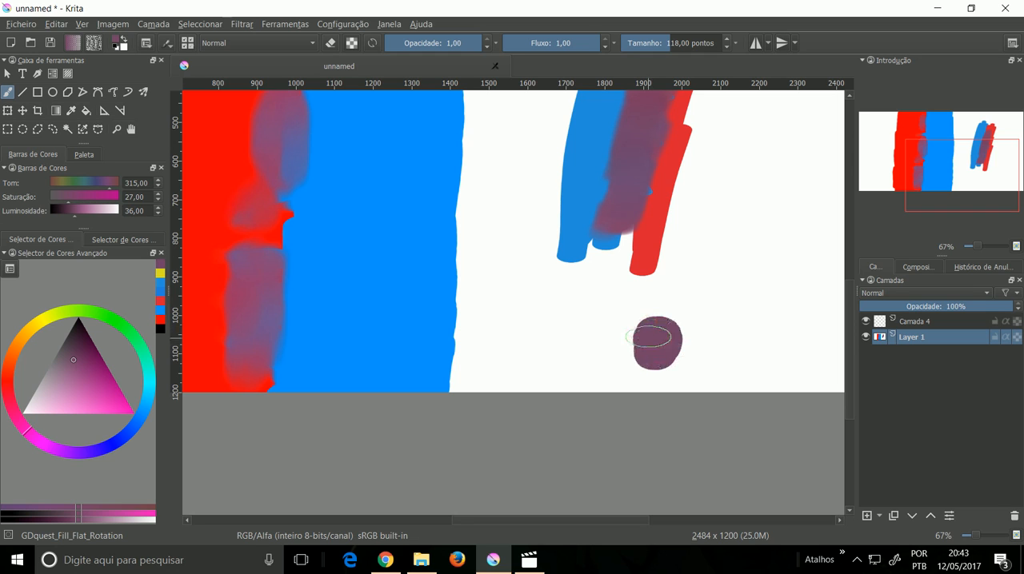
Step: Sample the blue of the wide band and paint a blue swatch touching the right side of the purple dot
{"action": "key", "text": "b"}
{"action": "key", "text": "p"}
{"action": "left_click", "coordinate": [352, 279]}
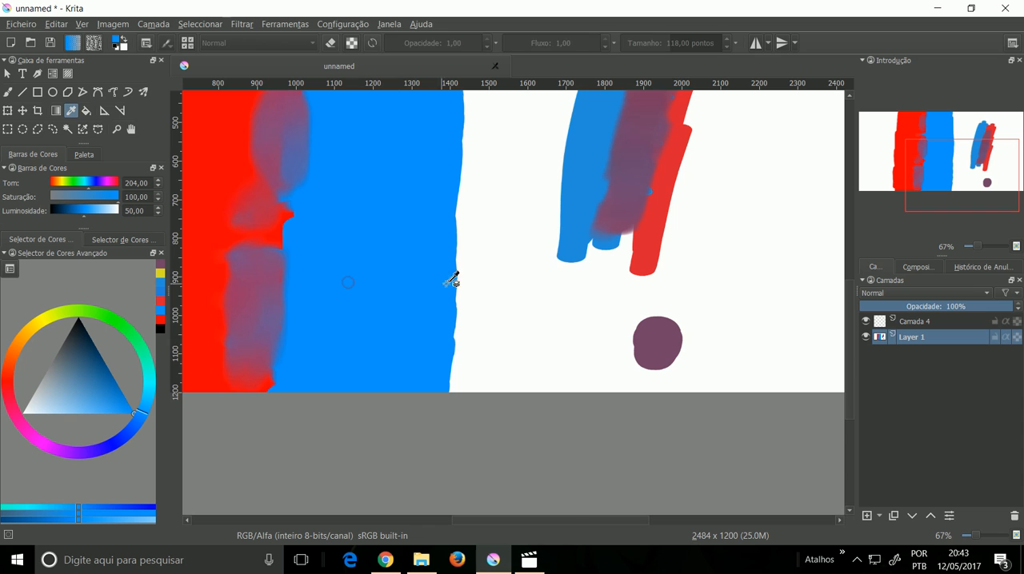
{"action": "key", "text": "b"}
{"action": "left_click", "coordinate": [565, 325]}
{"action": "mouse_move", "coordinate": [740, 337]}
{"action": "left_mouse_down"}
{"action": "mouse_move", "coordinate": [746, 352]}
{"action": "mouse_move", "coordinate": [732, 360]}
{"action": "mouse_move", "coordinate": [712, 328]}
{"action": "mouse_move", "coordinate": [692, 345]}
{"action": "mouse_move", "coordinate": [704, 360]}
{"action": "left_mouse_up"}
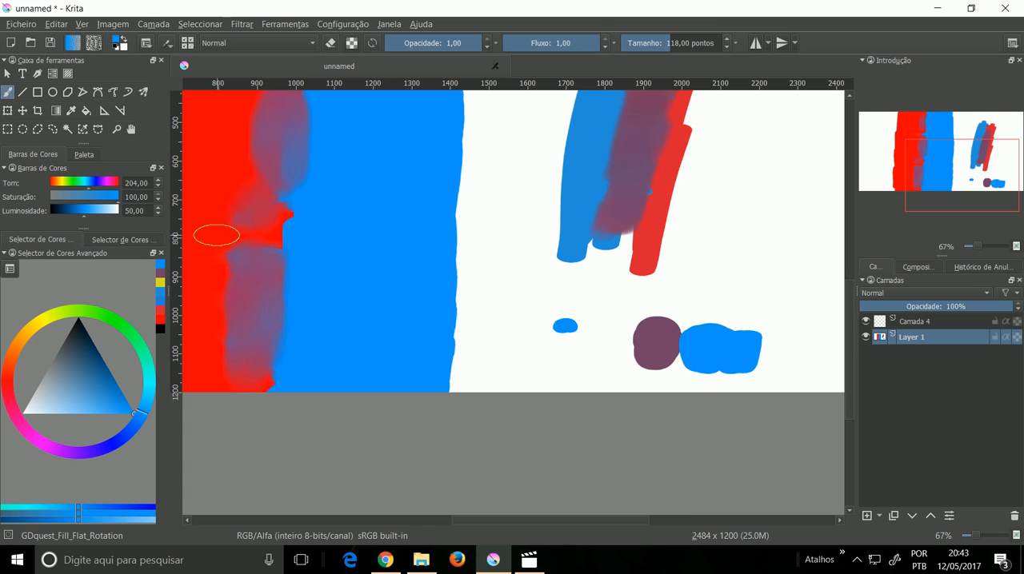
Step: Sample the red of the wide band and paint a red swatch touching the left side of the purple dot, undoing the last extra dab
{"action": "key", "text": "p"}
{"action": "left_click", "coordinate": [216, 229]}
{"action": "key", "text": "b"}
{"action": "mouse_move", "coordinate": [569, 323]}
{"action": "left_mouse_down"}
{"action": "mouse_move", "coordinate": [582, 325]}
{"action": "mouse_move", "coordinate": [574, 336]}
{"action": "mouse_move", "coordinate": [615, 321]}
{"action": "mouse_move", "coordinate": [612, 339]}
{"action": "mouse_move", "coordinate": [598, 324]}
{"action": "left_mouse_up"}
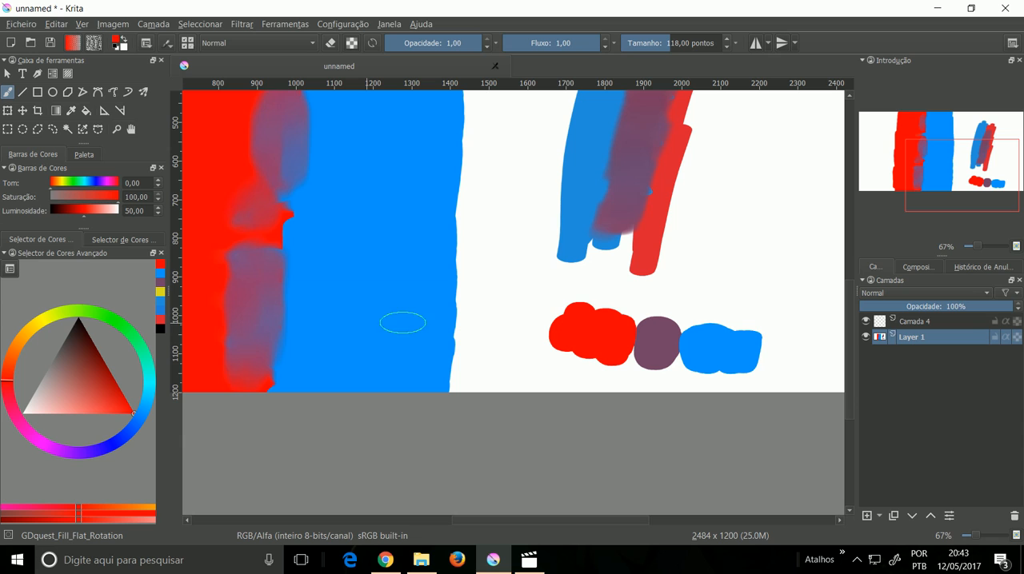
{"action": "left_click", "coordinate": [638, 303]}
{"action": "key", "text": "ctrl+z"}
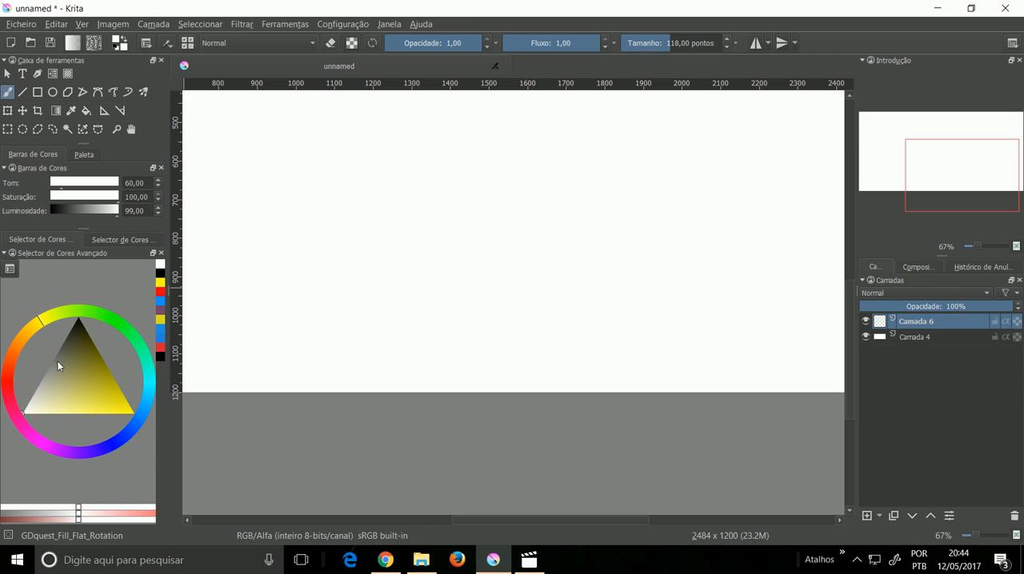
Step: Paint a solid upright red block on Camada 6 with GDquest_Fill_Flat_Rotation at size 118,00, and change the brush colour to blue
{"action": "left_click", "coordinate": [10, 389]}
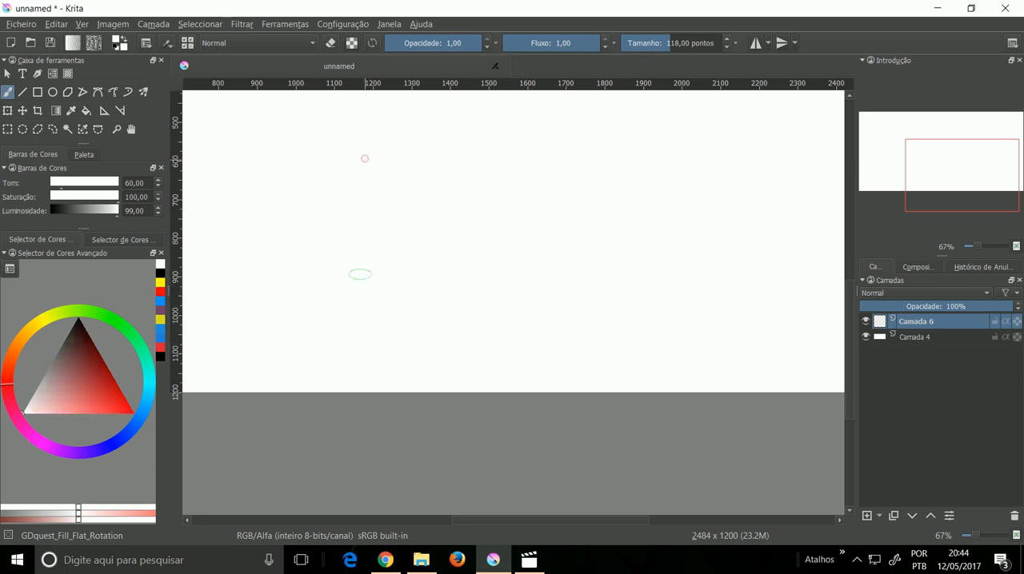
{"action": "left_click_drag", "start_coordinate": [100, 372], "coordinate": [136, 400]}
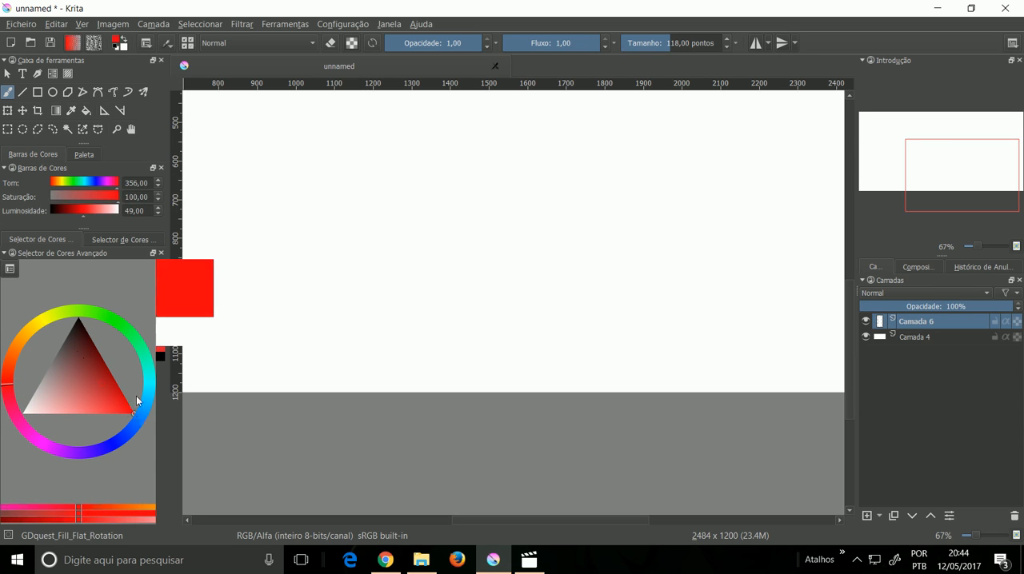
{"action": "mouse_move", "coordinate": [403, 192]}
{"action": "left_mouse_down"}
{"action": "mouse_move", "coordinate": [403, 248]}
{"action": "mouse_move", "coordinate": [399, 201]}
{"action": "mouse_move", "coordinate": [383, 315]}
{"action": "mouse_move", "coordinate": [395, 237]}
{"action": "mouse_move", "coordinate": [427, 189]}
{"action": "left_mouse_up"}
{"action": "mouse_move", "coordinate": [401, 295]}
{"action": "left_mouse_down"}
{"action": "mouse_move", "coordinate": [430, 320]}
{"action": "mouse_move", "coordinate": [430, 234]}
{"action": "mouse_move", "coordinate": [419, 203]}
{"action": "mouse_move", "coordinate": [410, 215]}
{"action": "mouse_move", "coordinate": [417, 173]}
{"action": "mouse_move", "coordinate": [434, 182]}
{"action": "mouse_move", "coordinate": [448, 215]}
{"action": "mouse_move", "coordinate": [439, 332]}
{"action": "left_mouse_up"}
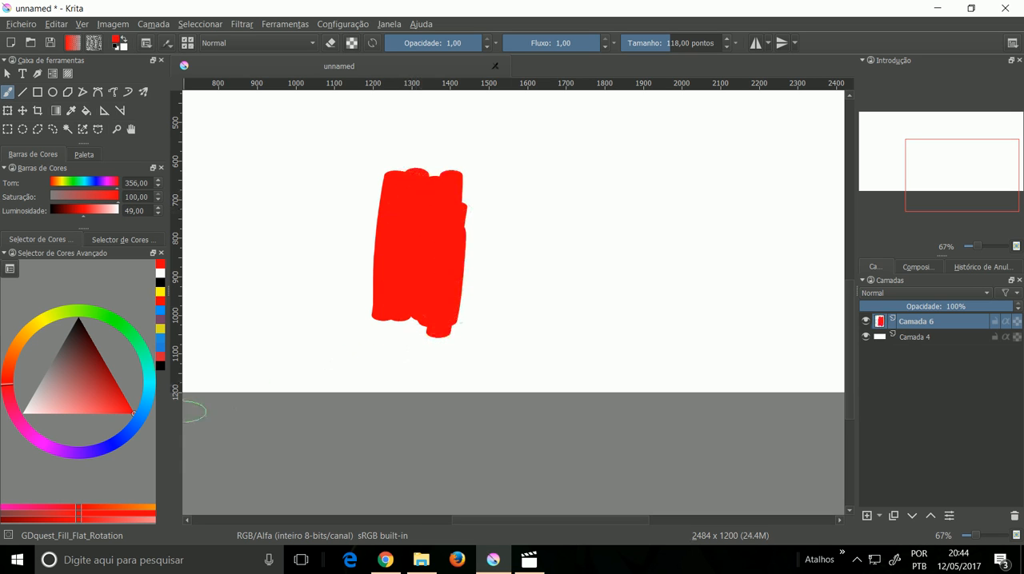
{"action": "left_click", "coordinate": [143, 414]}
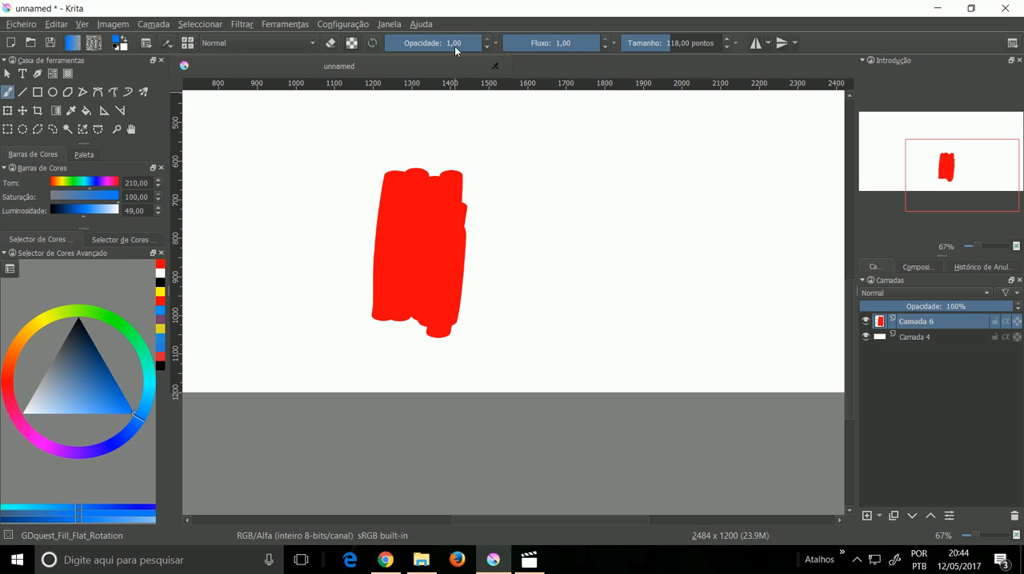
Step: Try overlapping blue strokes at opacity 0,48 along the right edge of the red block, and undo them
{"action": "left_click_drag", "start_coordinate": [464, 206], "coordinate": [454, 303]}
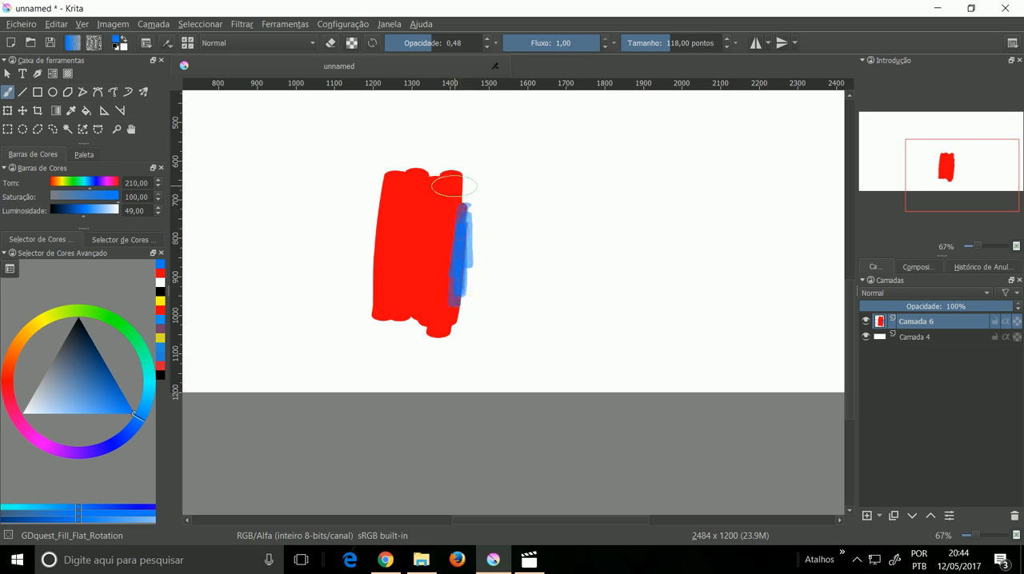
{"action": "left_click_drag", "start_coordinate": [451, 197], "coordinate": [446, 293]}
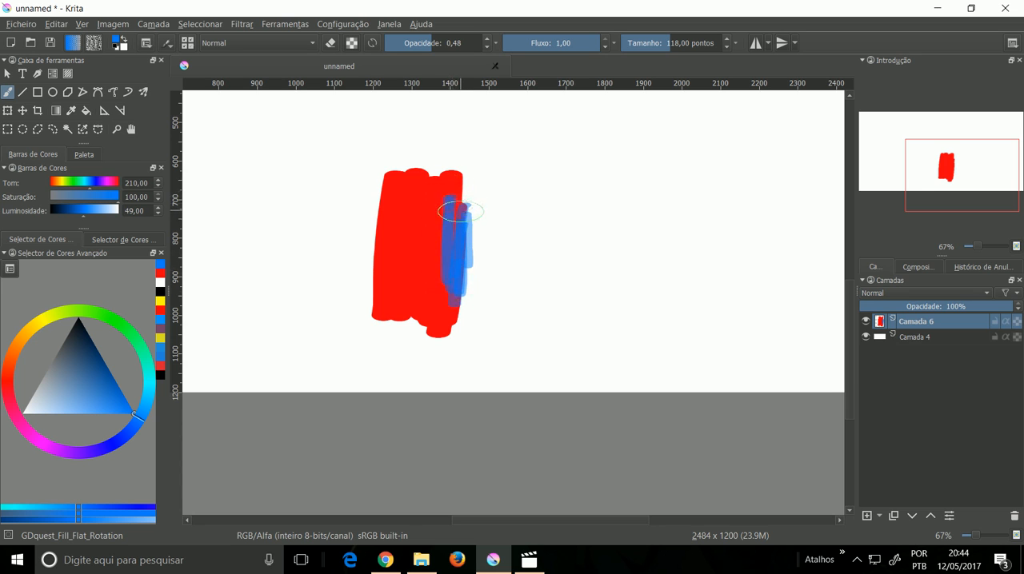
{"action": "key", "text": "ctrl+z"}
{"action": "key", "text": "ctrl+z"}
{"action": "key", "text": "ctrl+z"}
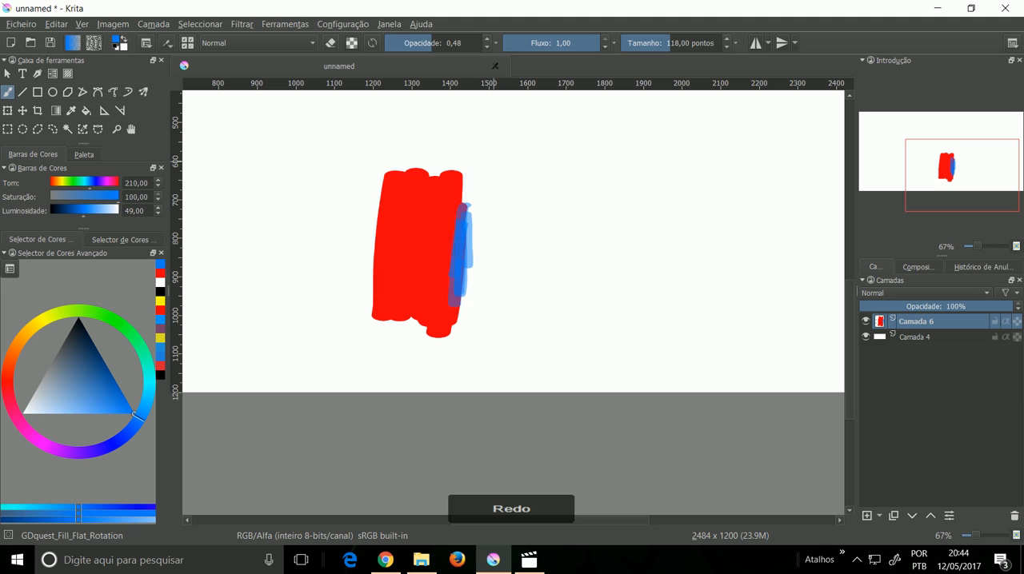
{"action": "key", "text": "ctrl+z"}
{"action": "key", "text": "ctrl+z"}
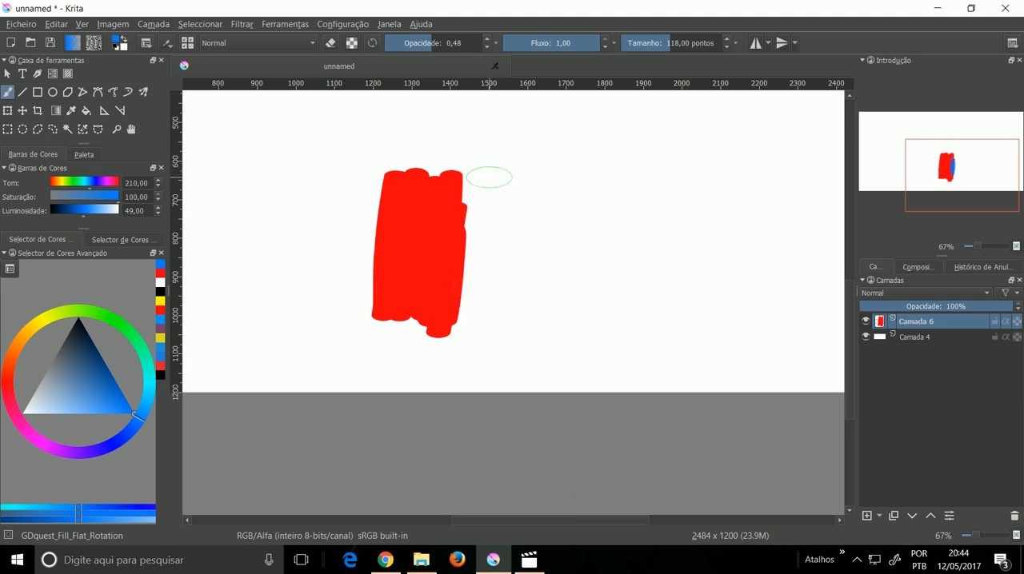
Step: Choose the deevad 4a airbrush preset and set its size to 98,88 and its opacity to 0,25
{"action": "key", "text": "ctrl+plus"}
{"action": "key", "text": "ctrl+plus"}
{"action": "left_click_drag", "start_coordinate": [430, 193], "coordinate": [537, 364]}
{"action": "right_click", "coordinate": [516, 277]}
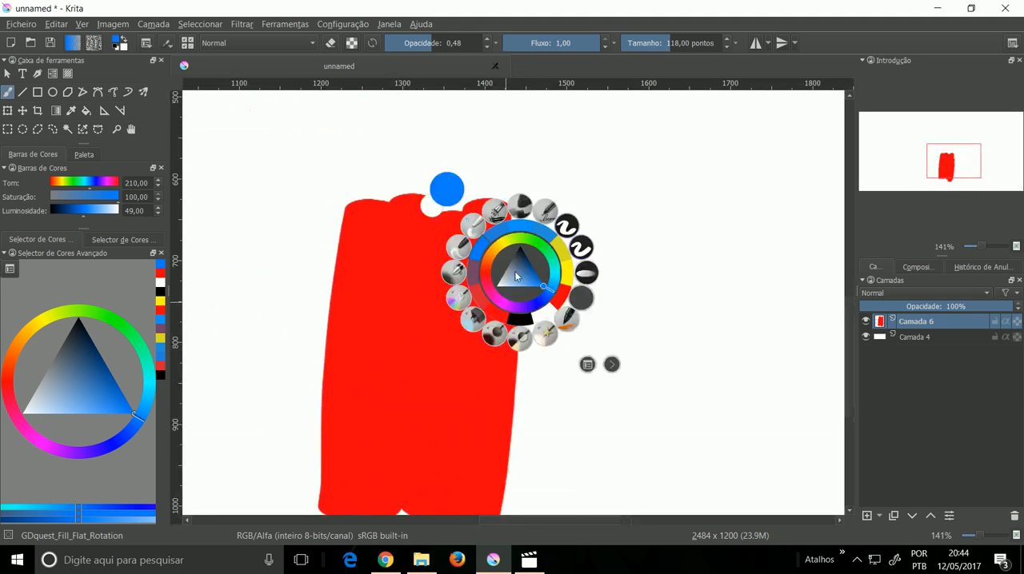
{"action": "left_click", "coordinate": [456, 274]}
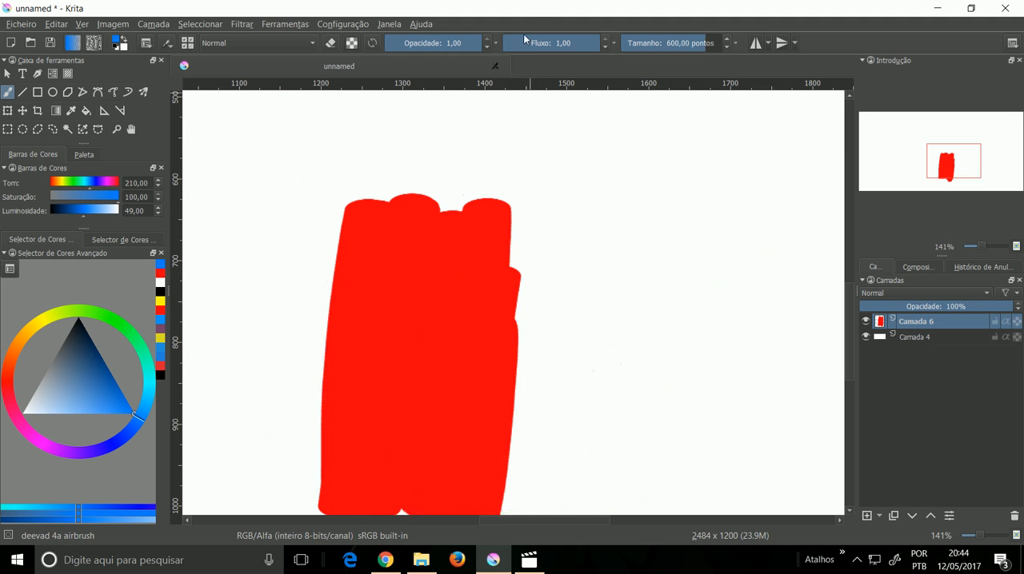
{"action": "left_click", "coordinate": [668, 45]}
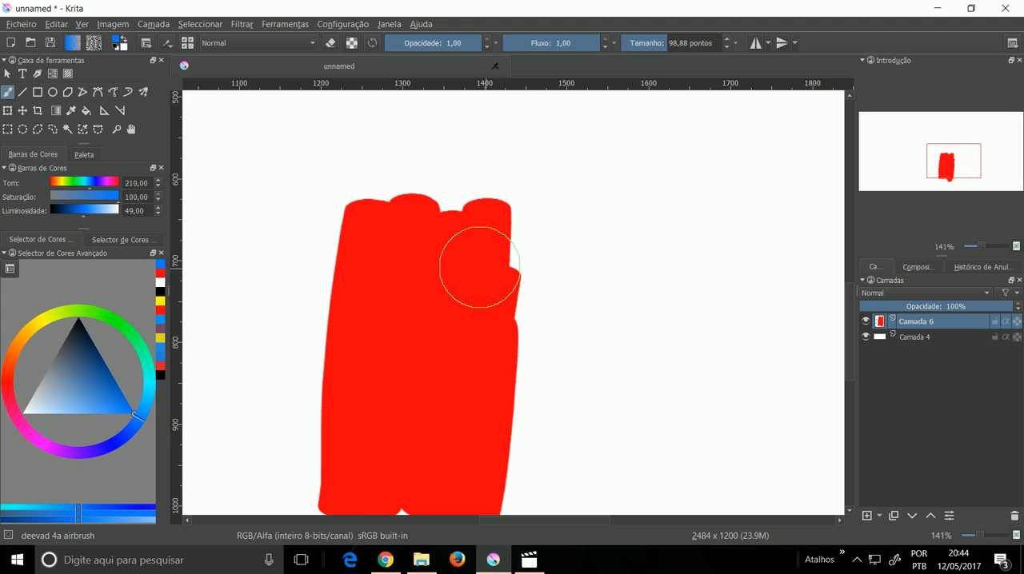
{"action": "left_click", "coordinate": [425, 45]}
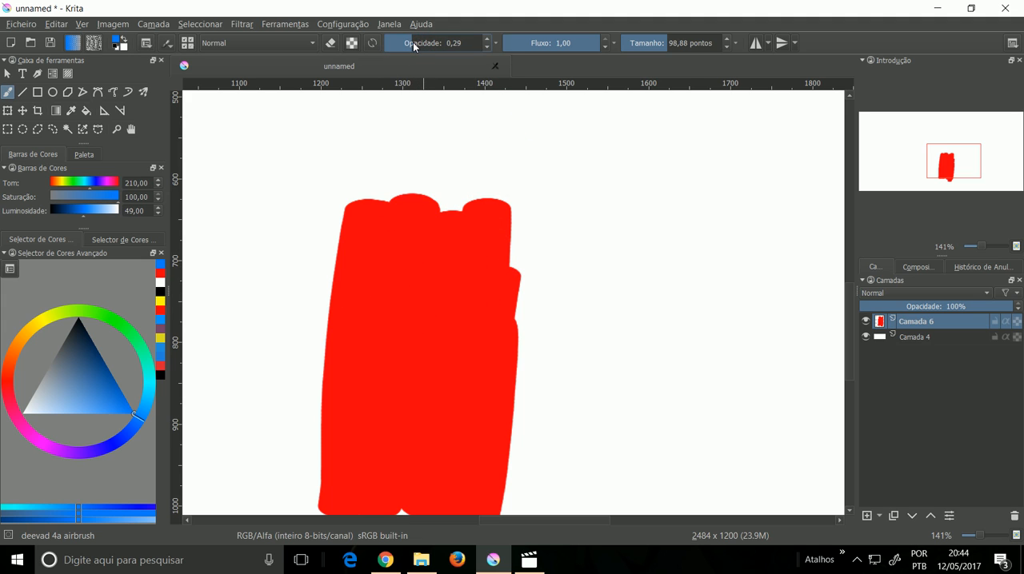
Step: Airbrush translucent blue over the right half of the red block and along its outer edge to mix the colours into purple
{"action": "mouse_move", "coordinate": [520, 214]}
{"action": "left_mouse_down"}
{"action": "mouse_move", "coordinate": [530, 251]}
{"action": "mouse_move", "coordinate": [511, 365]}
{"action": "mouse_move", "coordinate": [501, 360]}
{"action": "mouse_move", "coordinate": [491, 247]}
{"action": "mouse_move", "coordinate": [484, 320]}
{"action": "mouse_move", "coordinate": [493, 311]}
{"action": "mouse_move", "coordinate": [482, 215]}
{"action": "mouse_move", "coordinate": [491, 195]}
{"action": "mouse_move", "coordinate": [476, 183]}
{"action": "mouse_move", "coordinate": [489, 320]}
{"action": "left_mouse_up"}
{"action": "left_click_drag", "start_coordinate": [516, 320], "coordinate": [496, 198]}
{"action": "mouse_move", "coordinate": [491, 254]}
{"action": "left_mouse_down"}
{"action": "mouse_move", "coordinate": [477, 328]}
{"action": "mouse_move", "coordinate": [460, 303]}
{"action": "mouse_move", "coordinate": [473, 380]}
{"action": "mouse_move", "coordinate": [476, 276]}
{"action": "mouse_move", "coordinate": [462, 403]}
{"action": "mouse_move", "coordinate": [486, 279]}
{"action": "mouse_move", "coordinate": [464, 395]}
{"action": "mouse_move", "coordinate": [473, 364]}
{"action": "mouse_move", "coordinate": [454, 381]}
{"action": "mouse_move", "coordinate": [446, 422]}
{"action": "mouse_move", "coordinate": [447, 353]}
{"action": "mouse_move", "coordinate": [426, 423]}
{"action": "mouse_move", "coordinate": [453, 376]}
{"action": "mouse_move", "coordinate": [453, 345]}
{"action": "mouse_move", "coordinate": [461, 424]}
{"action": "mouse_move", "coordinate": [476, 312]}
{"action": "mouse_move", "coordinate": [445, 358]}
{"action": "mouse_move", "coordinate": [451, 274]}
{"action": "mouse_move", "coordinate": [453, 400]}
{"action": "left_mouse_up"}
{"action": "mouse_move", "coordinate": [435, 334]}
{"action": "left_mouse_down"}
{"action": "mouse_move", "coordinate": [427, 377]}
{"action": "mouse_move", "coordinate": [443, 394]}
{"action": "mouse_move", "coordinate": [427, 311]}
{"action": "mouse_move", "coordinate": [440, 384]}
{"action": "left_mouse_up"}
{"action": "mouse_move", "coordinate": [454, 168]}
{"action": "left_mouse_down"}
{"action": "mouse_move", "coordinate": [448, 336]}
{"action": "mouse_move", "coordinate": [429, 309]}
{"action": "mouse_move", "coordinate": [430, 402]}
{"action": "left_mouse_up"}
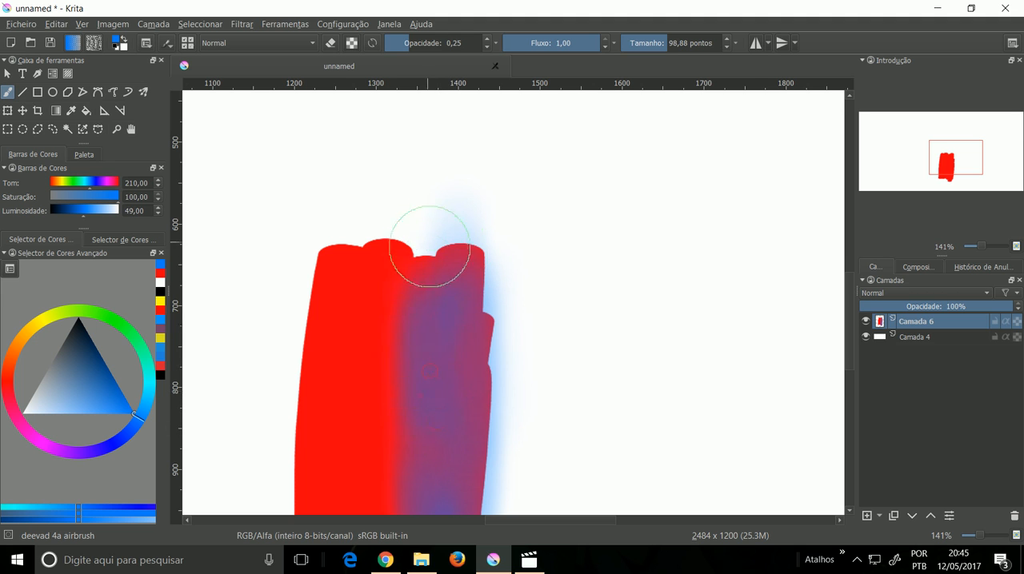
{"action": "left_click_drag", "start_coordinate": [426, 250], "coordinate": [456, 267]}
{"action": "left_click_drag", "start_coordinate": [490, 319], "coordinate": [495, 459]}
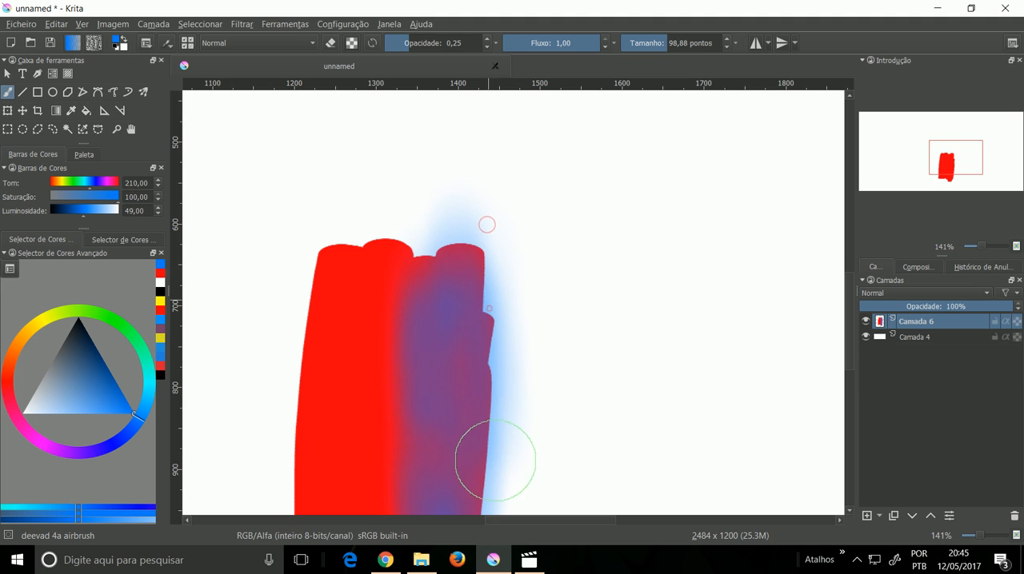
Step: Build up denser blue near the top and bottom of the purple strip, and airbrush pale blue onto the white beside it
{"action": "left_click_drag", "start_coordinate": [478, 329], "coordinate": [457, 276]}
{"action": "mouse_move", "coordinate": [434, 376]}
{"action": "left_mouse_down"}
{"action": "mouse_move", "coordinate": [528, 347]}
{"action": "mouse_move", "coordinate": [523, 217]}
{"action": "mouse_move", "coordinate": [499, 347]}
{"action": "mouse_move", "coordinate": [525, 477]}
{"action": "mouse_move", "coordinate": [498, 488]}
{"action": "left_mouse_up"}
{"action": "mouse_move", "coordinate": [503, 287]}
{"action": "left_mouse_down"}
{"action": "mouse_move", "coordinate": [501, 192]}
{"action": "mouse_move", "coordinate": [541, 359]}
{"action": "mouse_move", "coordinate": [496, 338]}
{"action": "left_mouse_up"}
{"action": "mouse_move", "coordinate": [446, 290]}
{"action": "left_mouse_down"}
{"action": "mouse_move", "coordinate": [427, 233]}
{"action": "mouse_move", "coordinate": [446, 235]}
{"action": "mouse_move", "coordinate": [435, 244]}
{"action": "mouse_move", "coordinate": [429, 229]}
{"action": "mouse_move", "coordinate": [416, 269]}
{"action": "mouse_move", "coordinate": [426, 267]}
{"action": "mouse_move", "coordinate": [425, 242]}
{"action": "mouse_move", "coordinate": [427, 251]}
{"action": "left_mouse_up"}
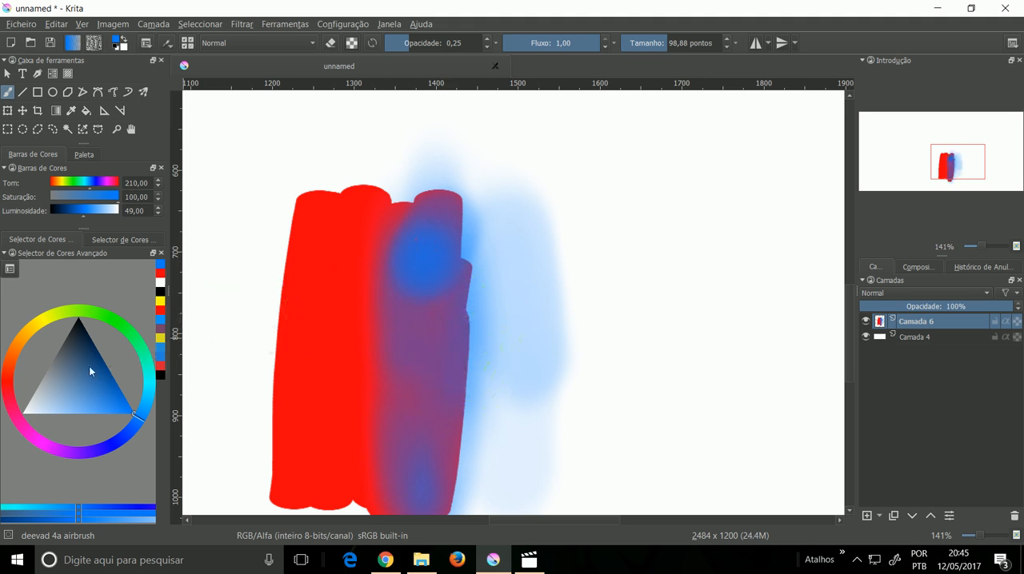
Step: Circle the upper edge of the pale blue area and point an arrow at it in black, at opacity 1,00 and size 9,78
{"action": "left_click", "coordinate": [77, 319]}
{"action": "left_click_drag", "start_coordinate": [446, 50], "coordinate": [499, 41]}
{"action": "left_click_drag", "start_coordinate": [647, 46], "coordinate": [652, 46]}
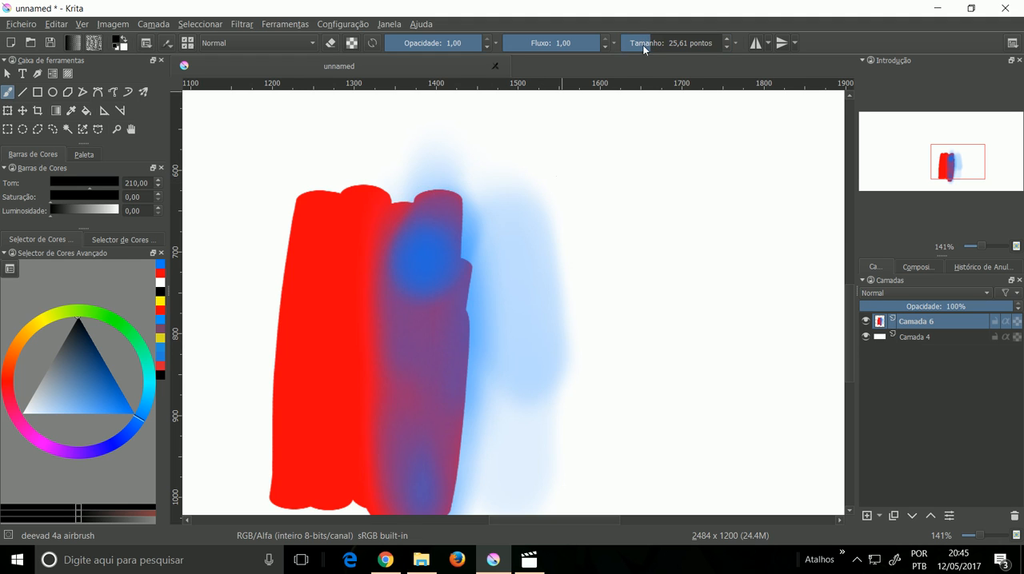
{"action": "left_click_drag", "start_coordinate": [539, 266], "coordinate": [538, 261]}
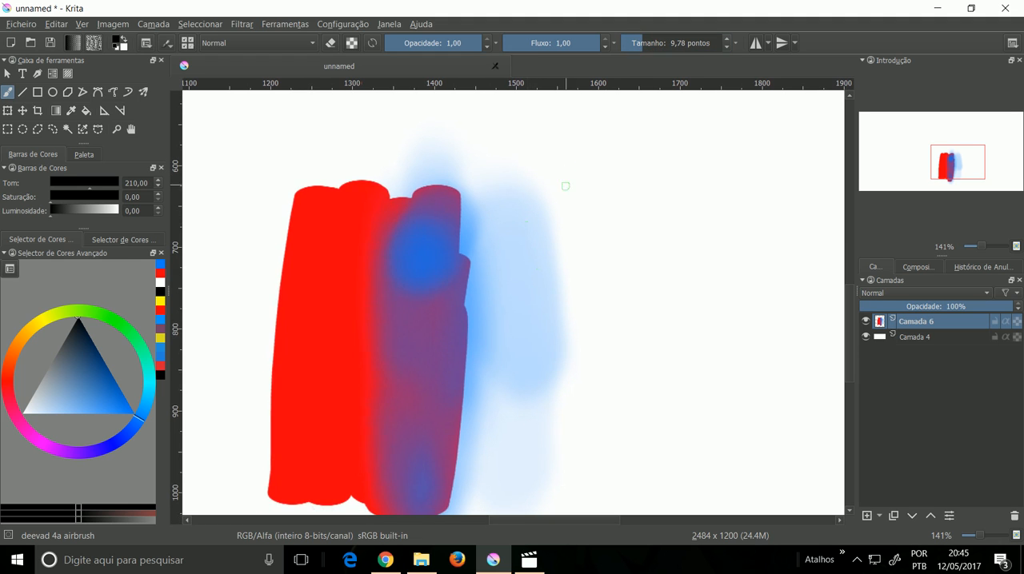
{"action": "mouse_move", "coordinate": [524, 168]}
{"action": "left_mouse_down"}
{"action": "mouse_move", "coordinate": [569, 263]}
{"action": "mouse_move", "coordinate": [540, 165]}
{"action": "left_mouse_up"}
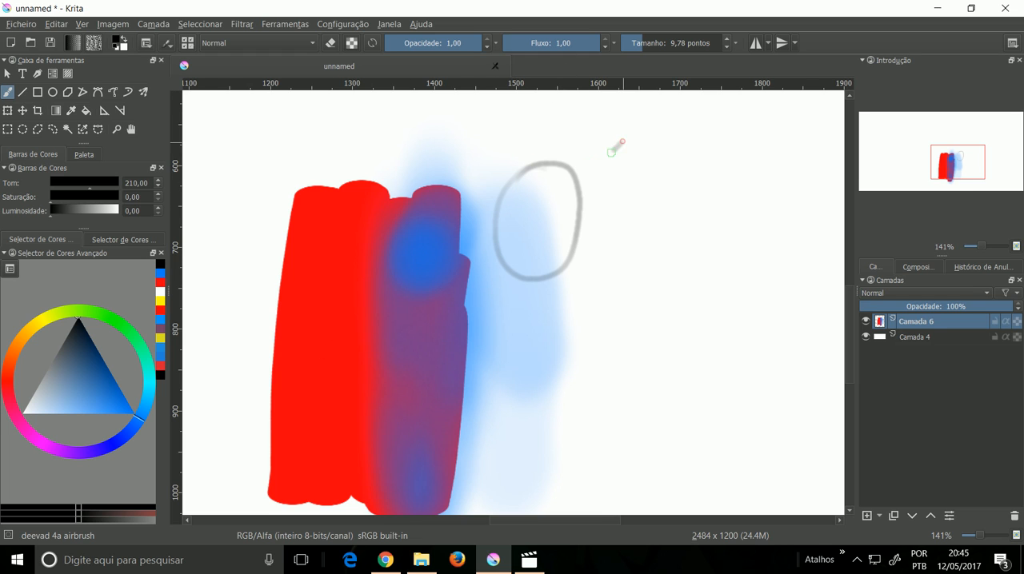
{"action": "left_click_drag", "start_coordinate": [621, 143], "coordinate": [559, 185]}
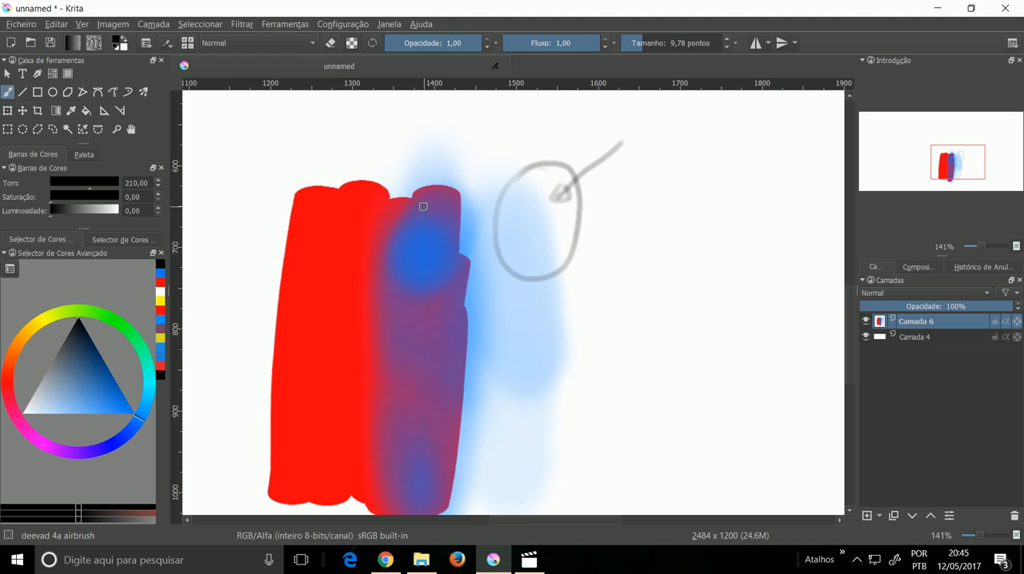
Step: Circle the dense blue spot and the purple area below it in black, and draw arrows pointing into both rings
{"action": "left_click_drag", "start_coordinate": [449, 262], "coordinate": [405, 241]}
{"action": "left_click_drag", "start_coordinate": [350, 146], "coordinate": [402, 206]}
{"action": "left_click_drag", "start_coordinate": [560, 278], "coordinate": [550, 231]}
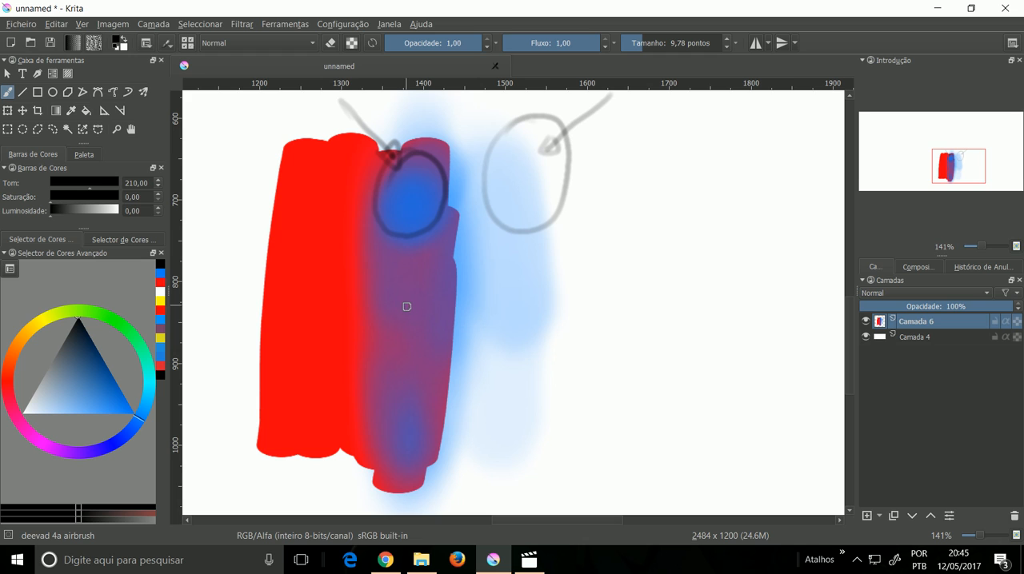
{"action": "mouse_move", "coordinate": [399, 272]}
{"action": "left_mouse_down"}
{"action": "mouse_move", "coordinate": [404, 413]}
{"action": "mouse_move", "coordinate": [409, 275]}
{"action": "left_mouse_up"}
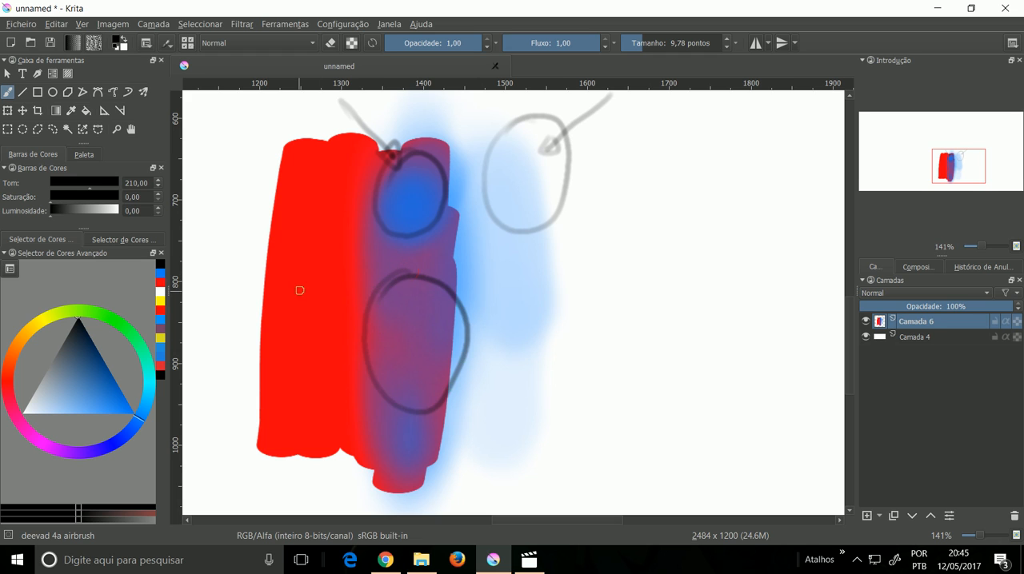
{"action": "left_click_drag", "start_coordinate": [269, 288], "coordinate": [384, 286]}
{"action": "left_click_drag", "start_coordinate": [305, 264], "coordinate": [408, 310]}
{"action": "left_click_drag", "start_coordinate": [296, 245], "coordinate": [416, 318]}
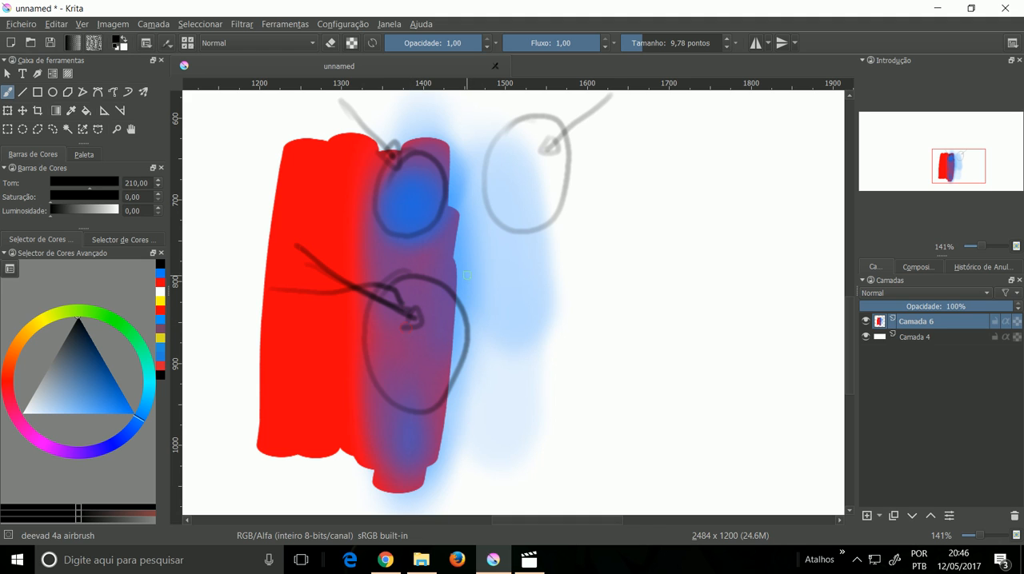
Step: Sample several mixed tones inside and just below the circled purple area, ending on a reddish purple
{"action": "key", "text": "p"}
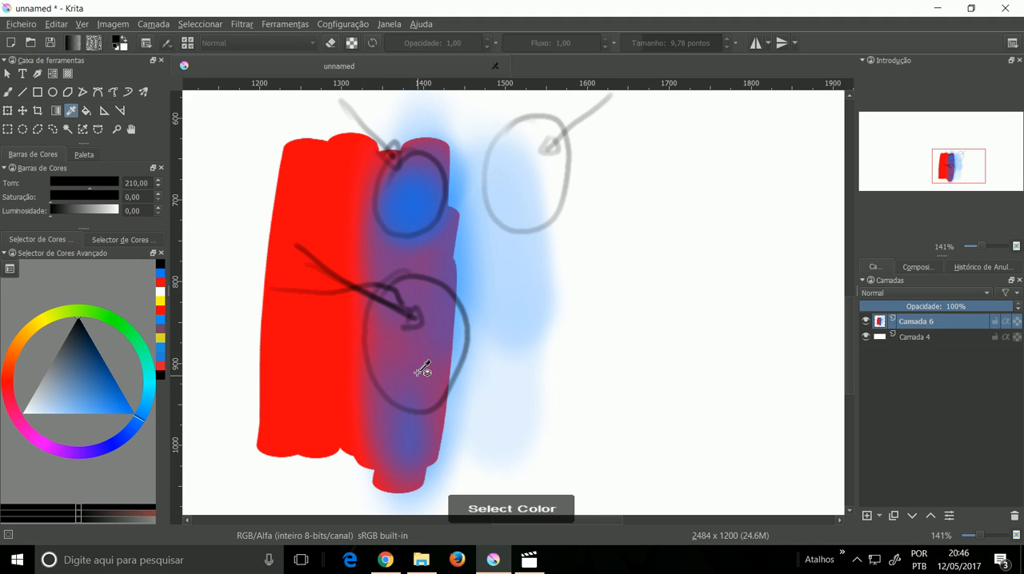
{"action": "left_click", "coordinate": [439, 328]}
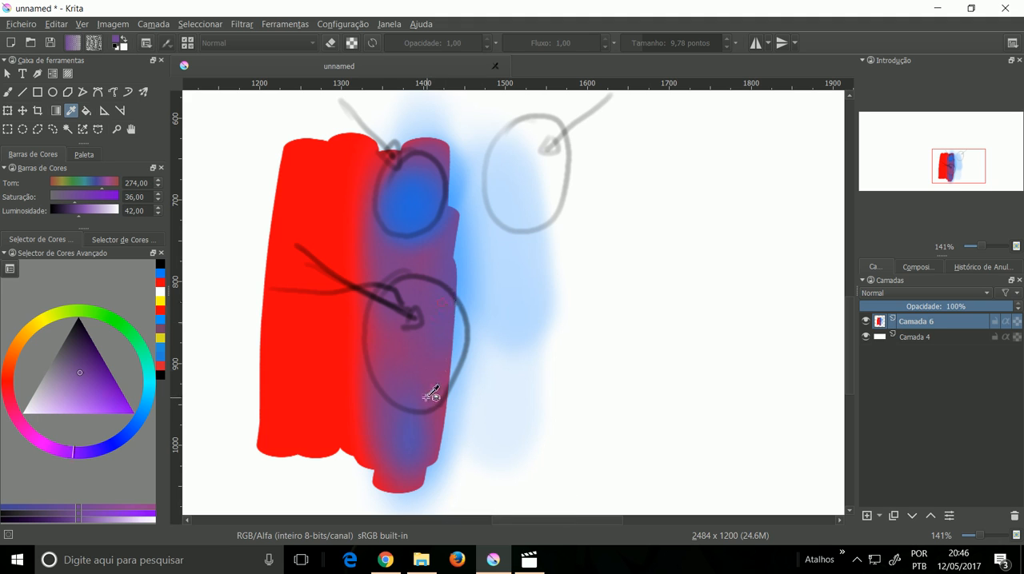
{"action": "left_click", "coordinate": [413, 420]}
{"action": "left_click", "coordinate": [411, 397]}
{"action": "left_click", "coordinate": [402, 384]}
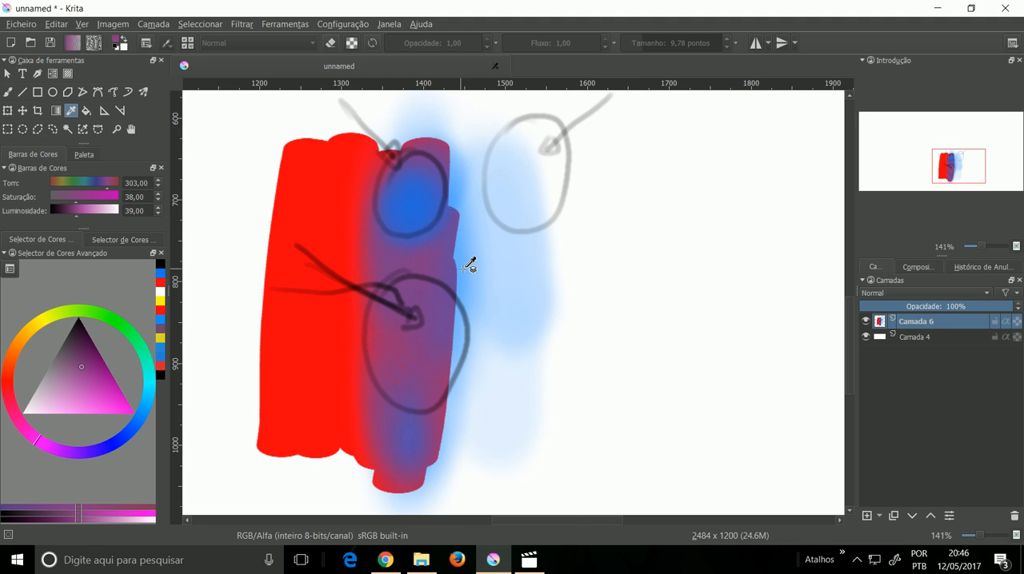
Step: Paint a solid swatch of the sampled reddish purple on the blank white area with the GDquest_Fill_Flat_Rotation brush at size 118,00
{"action": "key", "text": "b"}
{"action": "left_click", "coordinate": [650, 45]}
{"action": "right_click", "coordinate": [667, 254]}
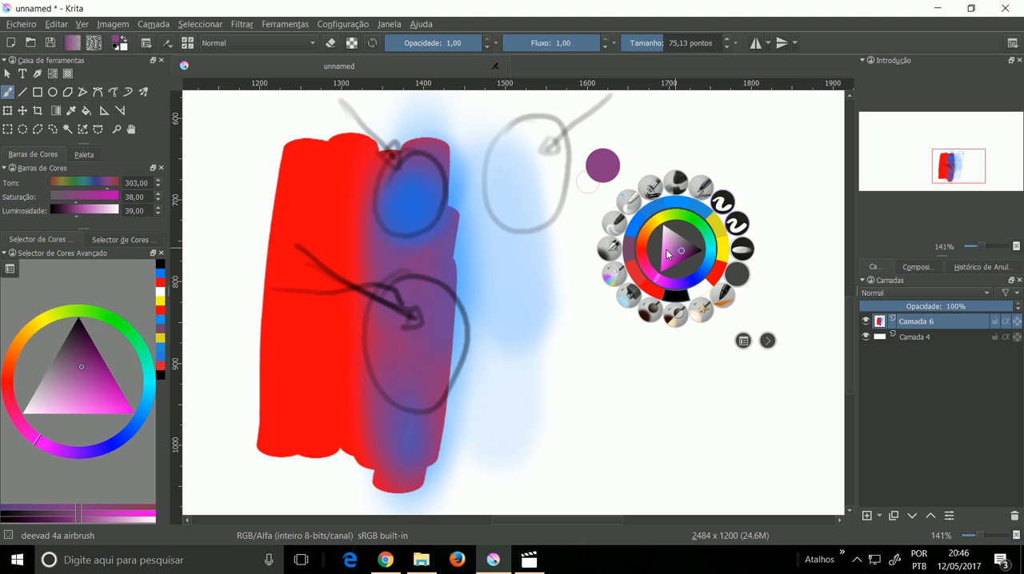
{"action": "left_click", "coordinate": [722, 201]}
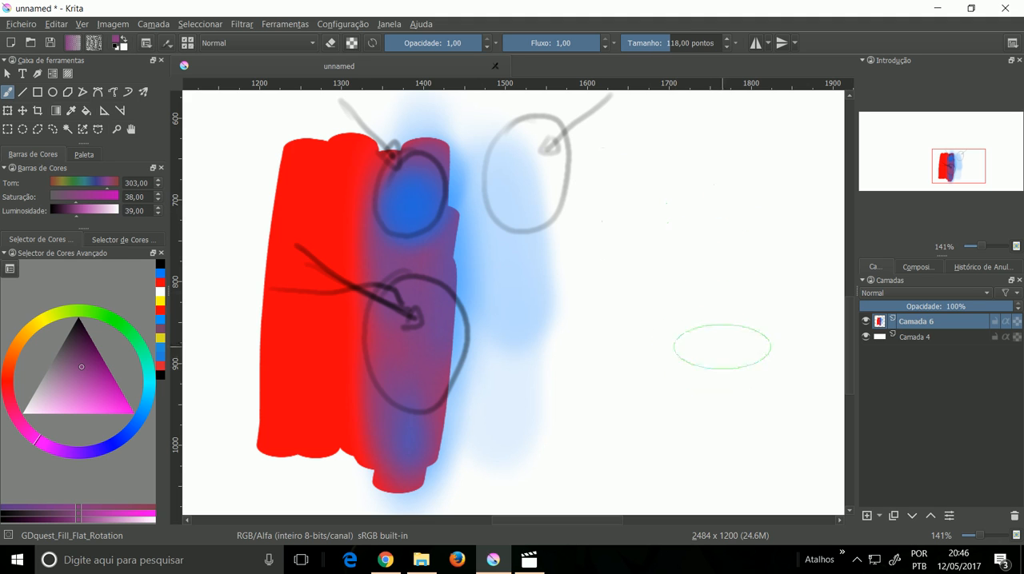
{"action": "mouse_move", "coordinate": [694, 359]}
{"action": "left_mouse_down"}
{"action": "mouse_move", "coordinate": [693, 422]}
{"action": "mouse_move", "coordinate": [704, 420]}
{"action": "left_mouse_up"}
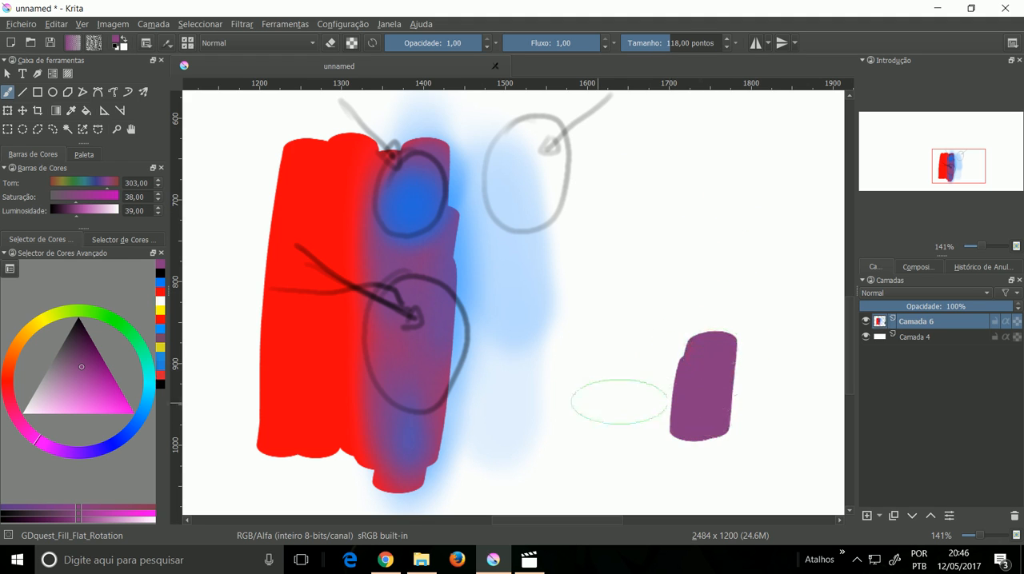
Step: Sample a bluer purple inside the lower ring and paint a swatch of it directly right of the reddish purple one
{"action": "key", "text": "p"}
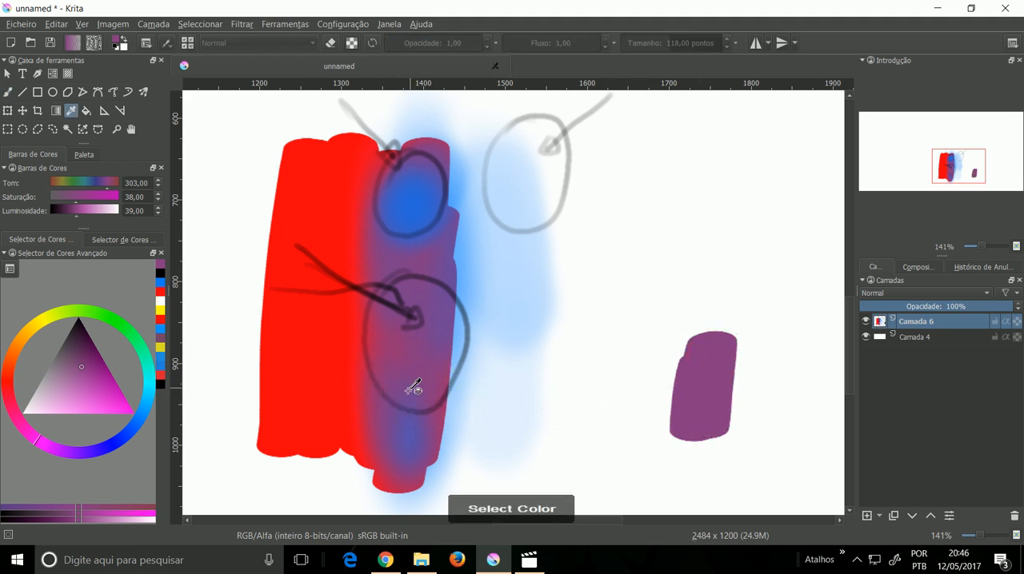
{"action": "left_click", "coordinate": [425, 339]}
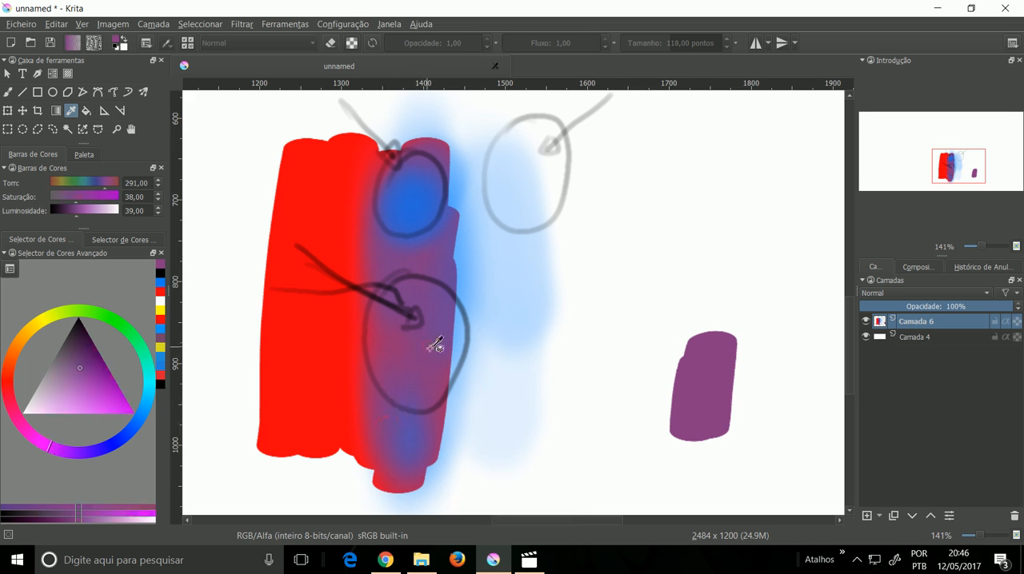
{"action": "key", "text": "b"}
{"action": "mouse_move", "coordinate": [760, 343]}
{"action": "left_mouse_down"}
{"action": "mouse_move", "coordinate": [758, 412]}
{"action": "mouse_move", "coordinate": [746, 416]}
{"action": "mouse_move", "coordinate": [743, 377]}
{"action": "left_mouse_up"}
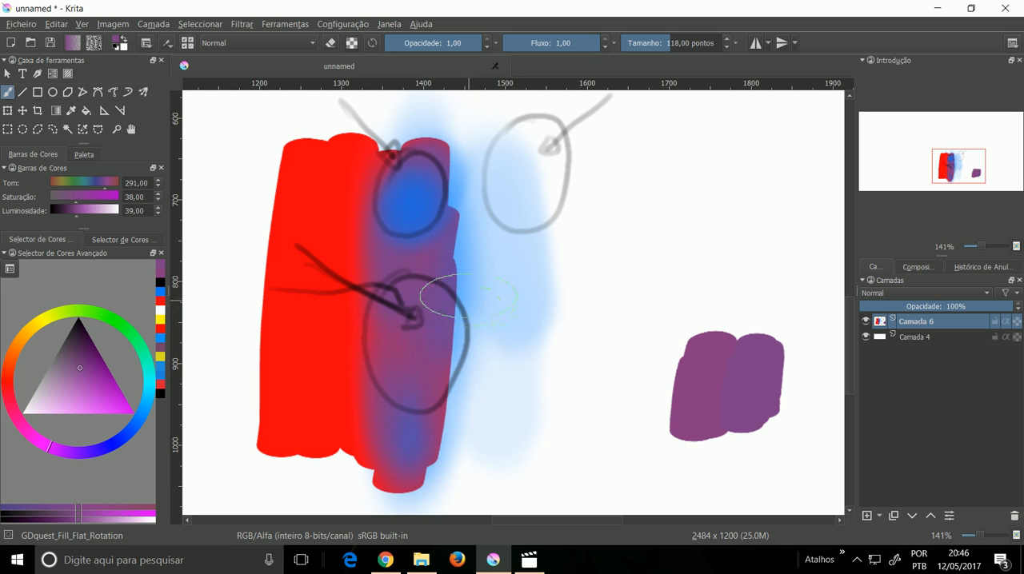
Step: Sample the circled blue and the plain red, painting a blue swatch left of the purples and a red one to their right
{"action": "left_click", "coordinate": [413, 205], "text": "ctrl"}
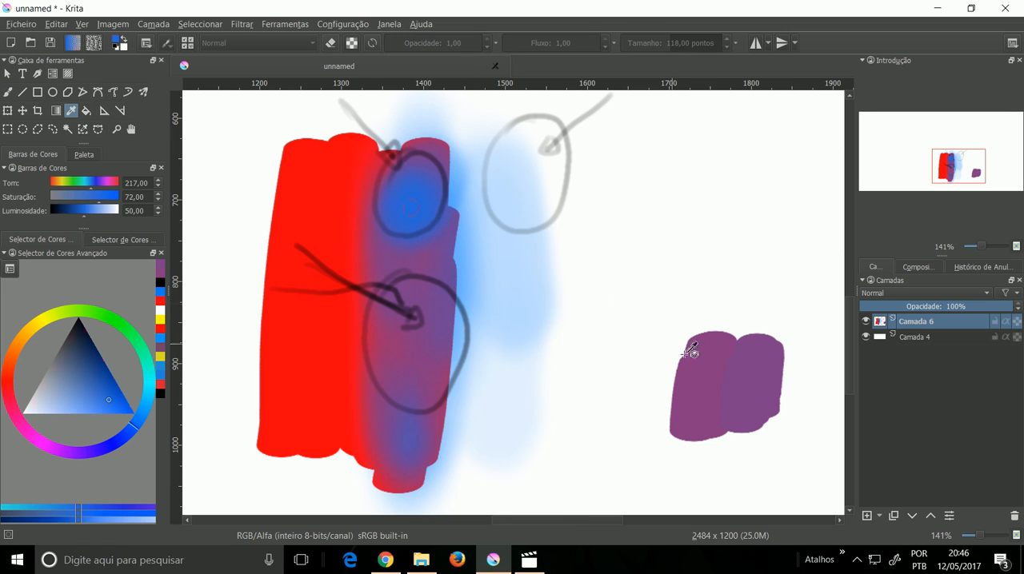
{"action": "left_click_drag", "start_coordinate": [654, 346], "coordinate": [648, 418]}
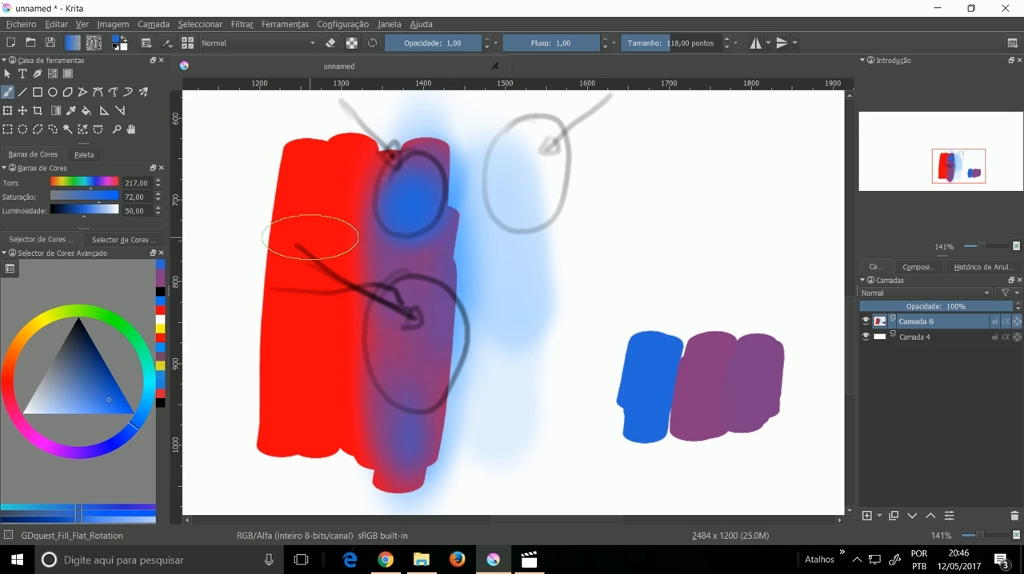
{"action": "left_click", "coordinate": [315, 224], "text": "ctrl"}
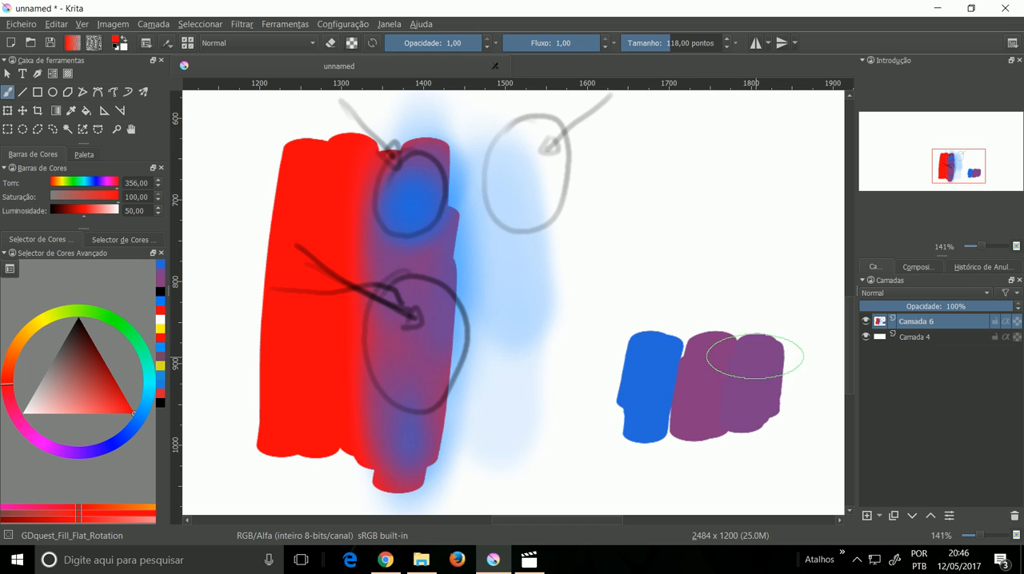
{"action": "left_click", "coordinate": [806, 354]}
{"action": "mouse_move", "coordinate": [806, 354]}
{"action": "left_mouse_down"}
{"action": "mouse_move", "coordinate": [804, 400]}
{"action": "mouse_move", "coordinate": [787, 420]}
{"action": "left_mouse_up"}
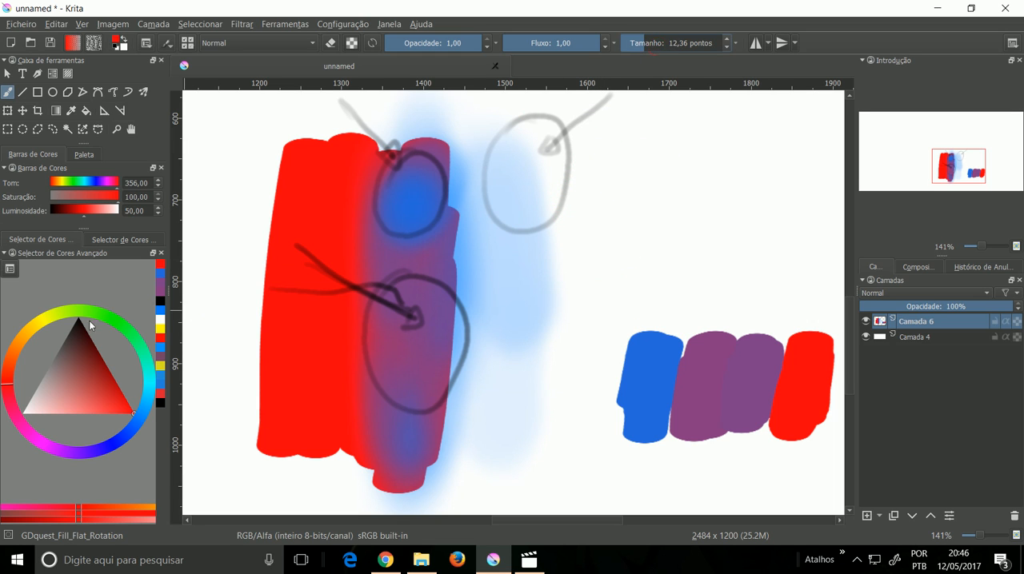
Step: In black at size 12,36, draw curves from the blue and red swatches to a plus sign, with an equals sign and arrow to the purples
{"action": "left_click_drag", "start_coordinate": [88, 320], "coordinate": [79, 303]}
{"action": "left_click", "coordinate": [635, 46]}
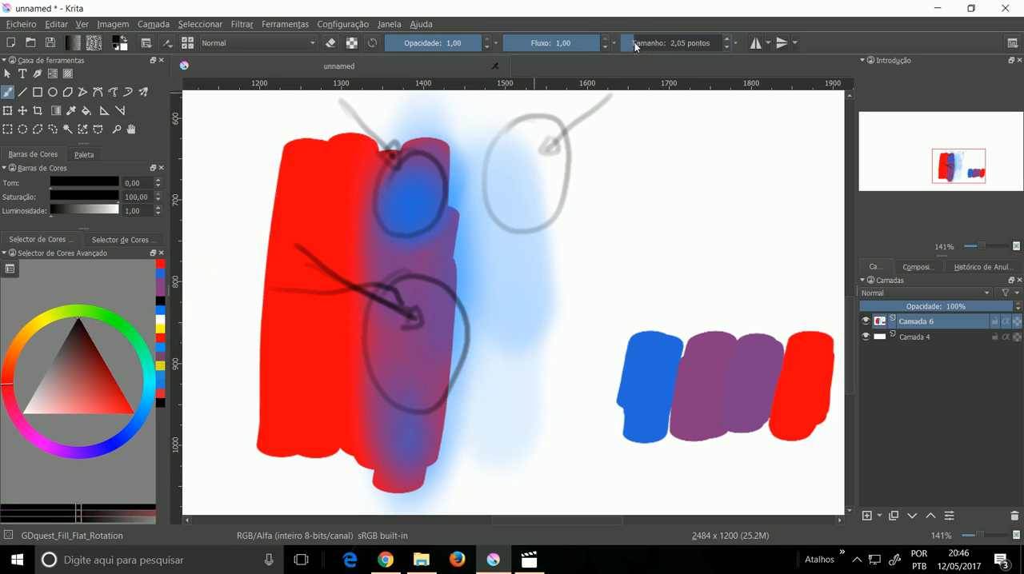
{"action": "left_click", "coordinate": [649, 42]}
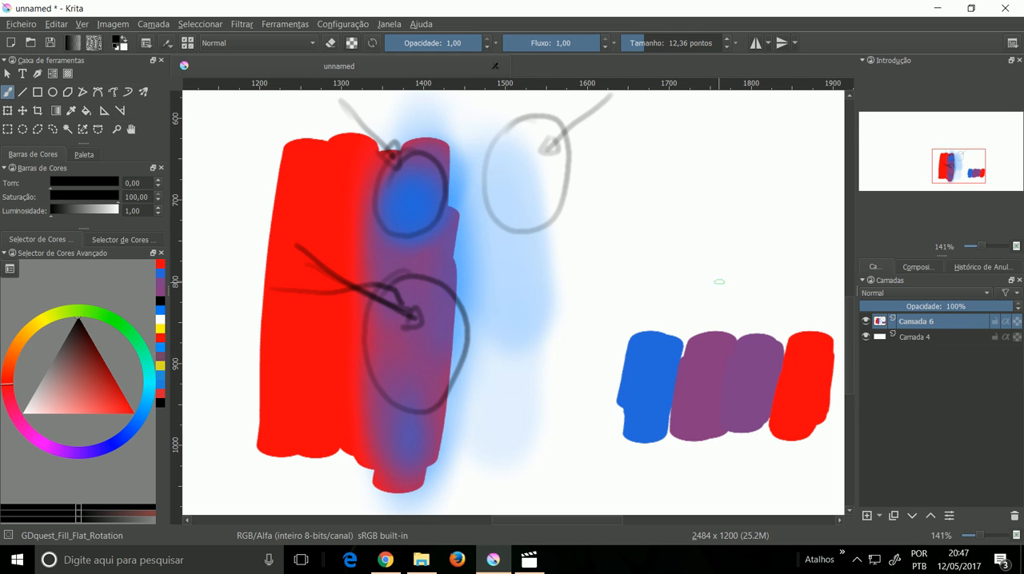
{"action": "mouse_move", "coordinate": [657, 322]}
{"action": "left_mouse_down"}
{"action": "mouse_move", "coordinate": [736, 257]}
{"action": "mouse_move", "coordinate": [809, 325]}
{"action": "left_mouse_up"}
{"action": "left_click_drag", "start_coordinate": [732, 229], "coordinate": [735, 272]}
{"action": "left_click_drag", "start_coordinate": [715, 253], "coordinate": [752, 231]}
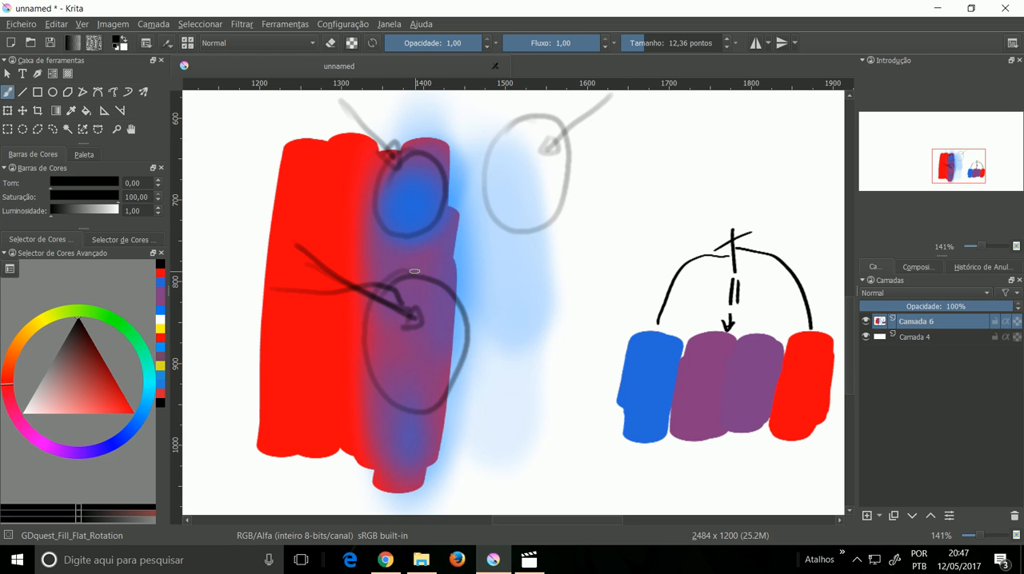
Step: Hide Camada 6 and add a new empty paint layer above it
{"action": "left_click_drag", "start_coordinate": [560, 201], "coordinate": [610, 274]}
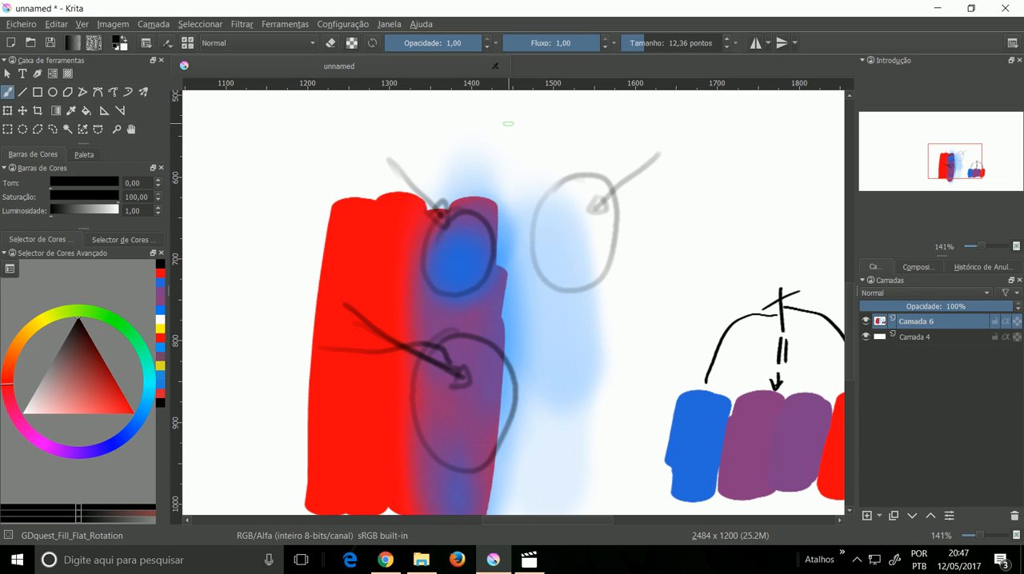
{"action": "left_click_drag", "start_coordinate": [560, 386], "coordinate": [540, 305]}
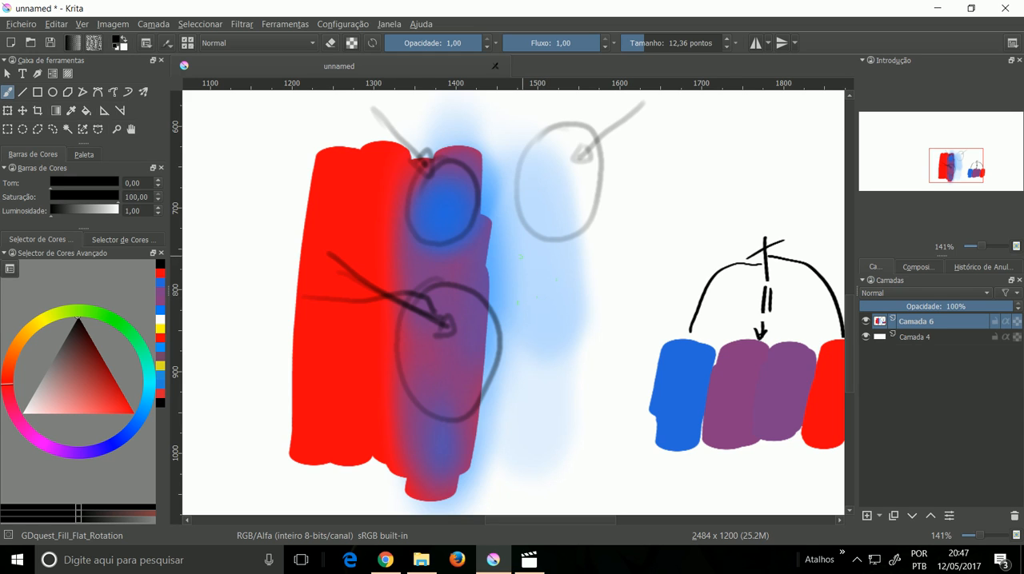
{"action": "left_click", "coordinate": [865, 321]}
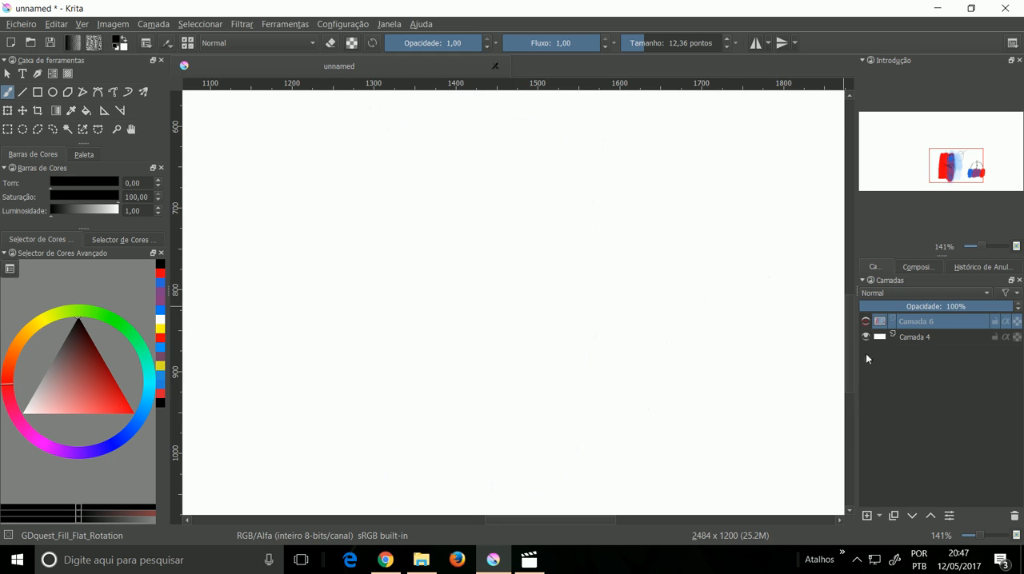
{"action": "left_click", "coordinate": [866, 517]}
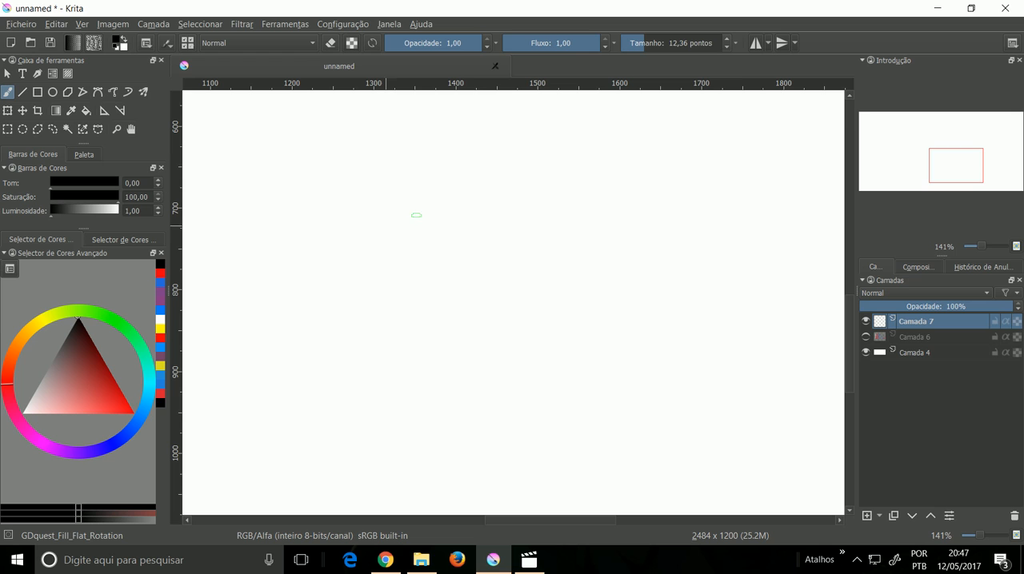
Step: Paint an orange block at size 118,00, then cover and enlarge it with a duller orange of hue 20, saturation 50 and luminosity 50
{"action": "left_click_drag", "start_coordinate": [646, 46], "coordinate": [664, 47]}
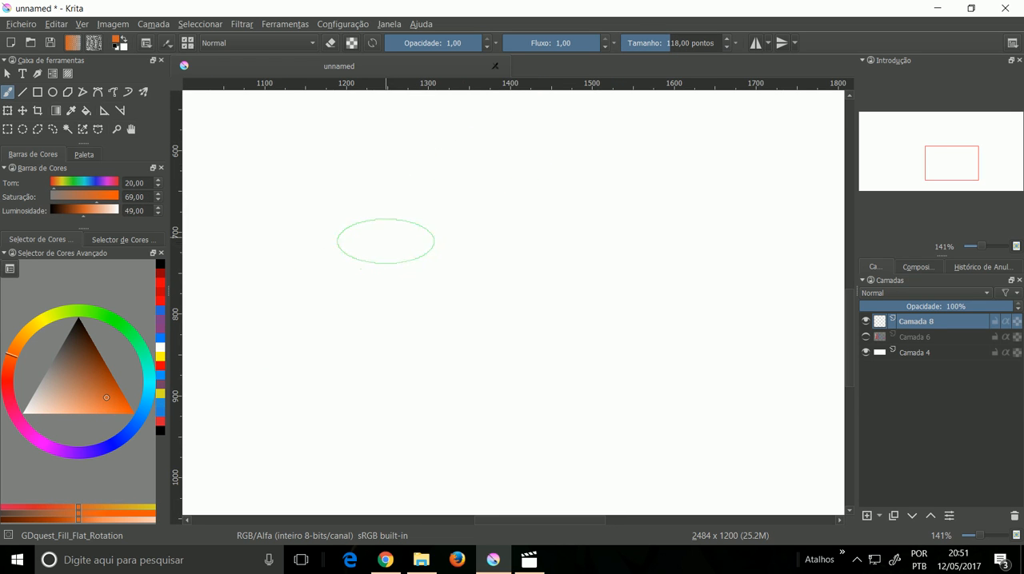
{"action": "mouse_move", "coordinate": [390, 234]}
{"action": "left_mouse_down"}
{"action": "mouse_move", "coordinate": [394, 275]}
{"action": "mouse_move", "coordinate": [403, 235]}
{"action": "mouse_move", "coordinate": [413, 272]}
{"action": "mouse_move", "coordinate": [427, 228]}
{"action": "mouse_move", "coordinate": [443, 239]}
{"action": "mouse_move", "coordinate": [470, 298]}
{"action": "mouse_move", "coordinate": [463, 271]}
{"action": "mouse_move", "coordinate": [415, 299]}
{"action": "mouse_move", "coordinate": [397, 267]}
{"action": "mouse_move", "coordinate": [392, 276]}
{"action": "mouse_move", "coordinate": [424, 300]}
{"action": "mouse_move", "coordinate": [447, 343]}
{"action": "mouse_move", "coordinate": [472, 360]}
{"action": "mouse_move", "coordinate": [491, 342]}
{"action": "mouse_move", "coordinate": [498, 275]}
{"action": "mouse_move", "coordinate": [486, 239]}
{"action": "mouse_move", "coordinate": [448, 235]}
{"action": "mouse_move", "coordinate": [411, 248]}
{"action": "mouse_move", "coordinate": [360, 285]}
{"action": "mouse_move", "coordinate": [329, 330]}
{"action": "left_mouse_up"}
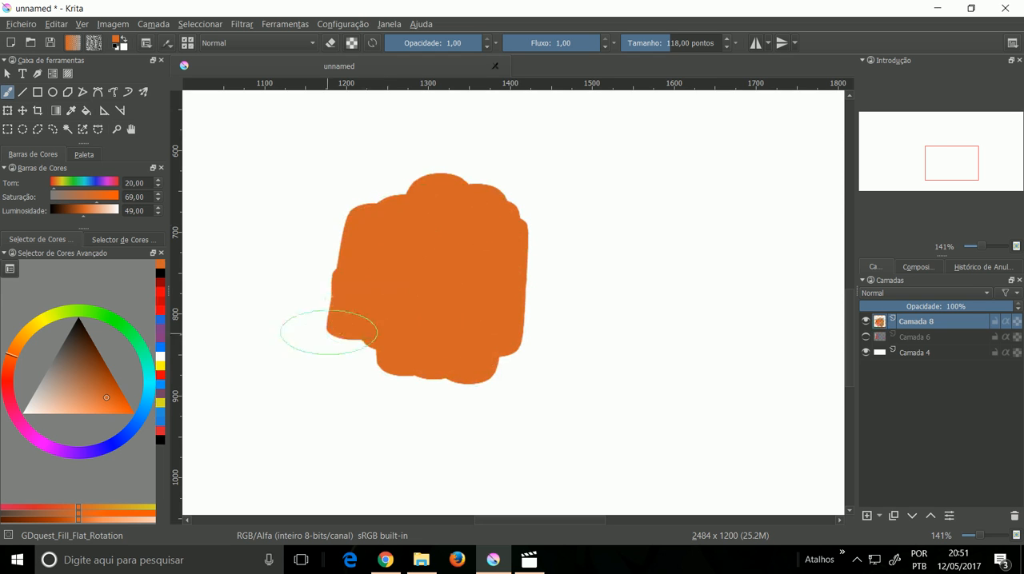
{"action": "left_click", "coordinate": [86, 391]}
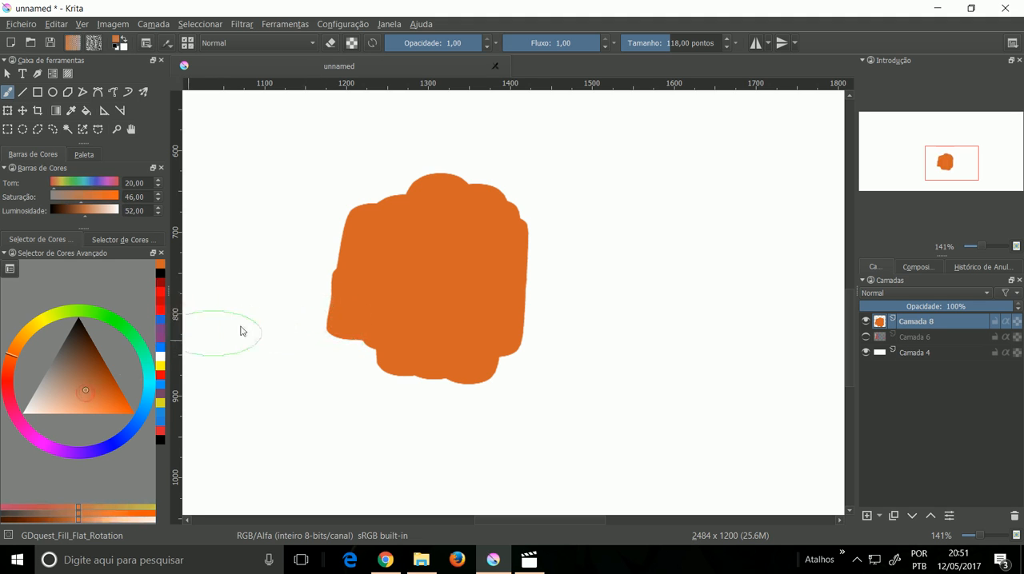
{"action": "left_click_drag", "start_coordinate": [480, 254], "coordinate": [470, 336]}
{"action": "left_click", "coordinate": [90, 390]}
{"action": "left_click", "coordinate": [85, 212]}
{"action": "mouse_move", "coordinate": [479, 272]}
{"action": "left_mouse_down"}
{"action": "mouse_move", "coordinate": [489, 288]}
{"action": "mouse_move", "coordinate": [455, 312]}
{"action": "mouse_move", "coordinate": [369, 322]}
{"action": "mouse_move", "coordinate": [377, 342]}
{"action": "mouse_move", "coordinate": [464, 347]}
{"action": "mouse_move", "coordinate": [507, 279]}
{"action": "mouse_move", "coordinate": [498, 193]}
{"action": "mouse_move", "coordinate": [409, 201]}
{"action": "mouse_move", "coordinate": [405, 181]}
{"action": "mouse_move", "coordinate": [365, 228]}
{"action": "mouse_move", "coordinate": [372, 381]}
{"action": "mouse_move", "coordinate": [457, 361]}
{"action": "mouse_move", "coordinate": [505, 389]}
{"action": "mouse_move", "coordinate": [507, 271]}
{"action": "left_mouse_up"}
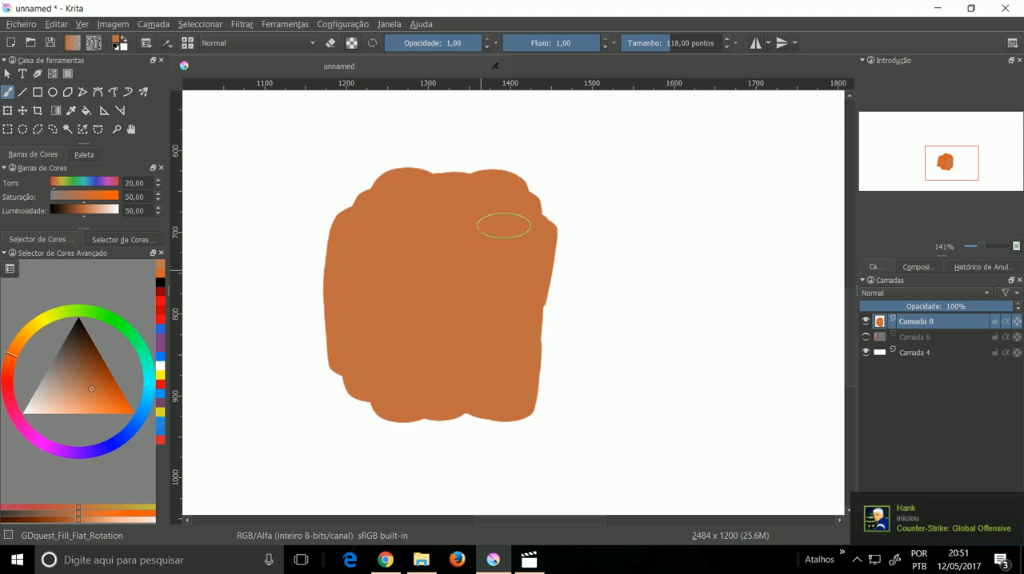
Step: Airbrush a soft, light diagonal band down the orange block using deevad 4a airbrush at size 75,13 and luminosity 70
{"action": "right_click", "coordinate": [547, 272]}
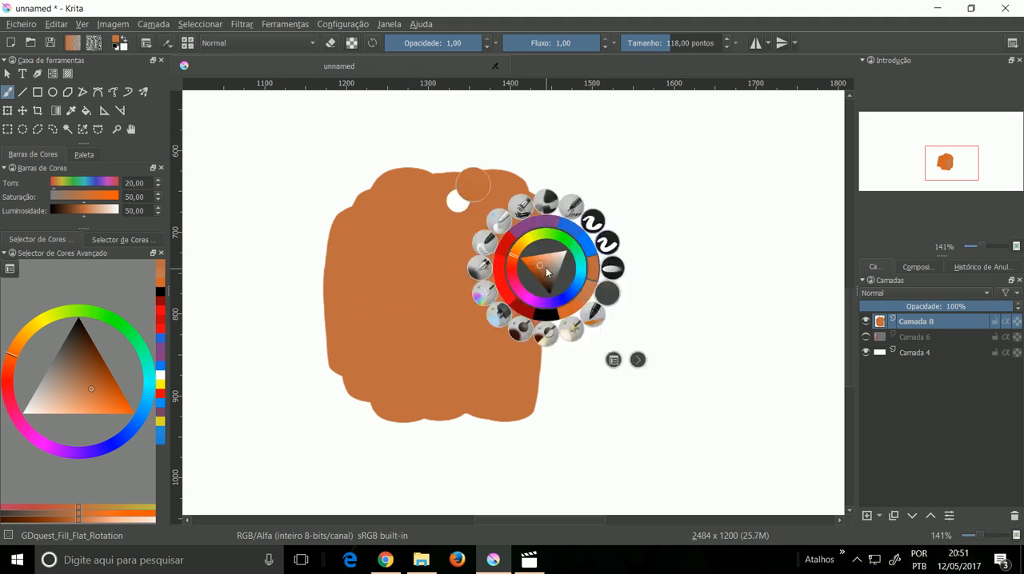
{"action": "left_click", "coordinate": [480, 269]}
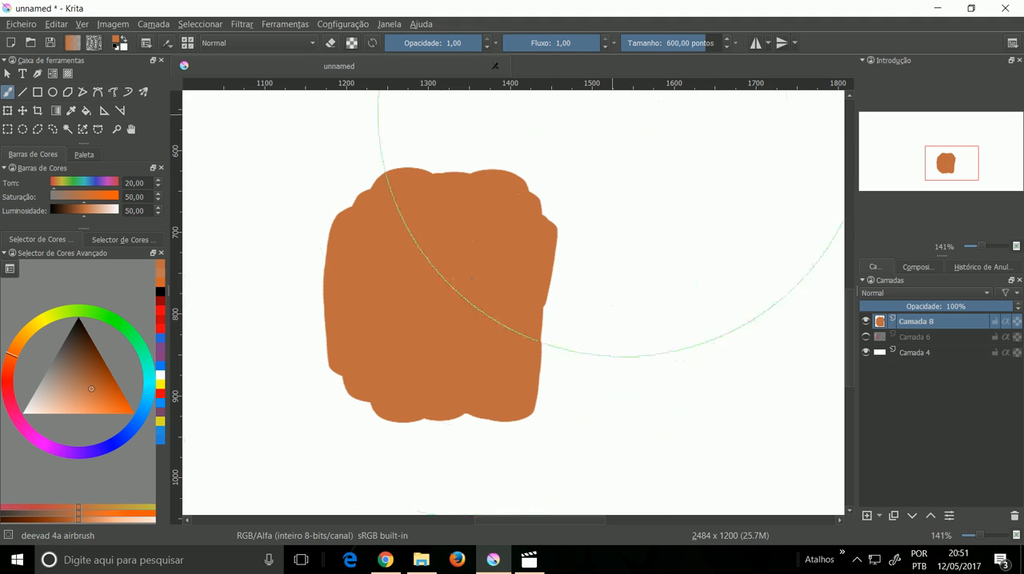
{"action": "left_click_drag", "start_coordinate": [675, 52], "coordinate": [667, 48]}
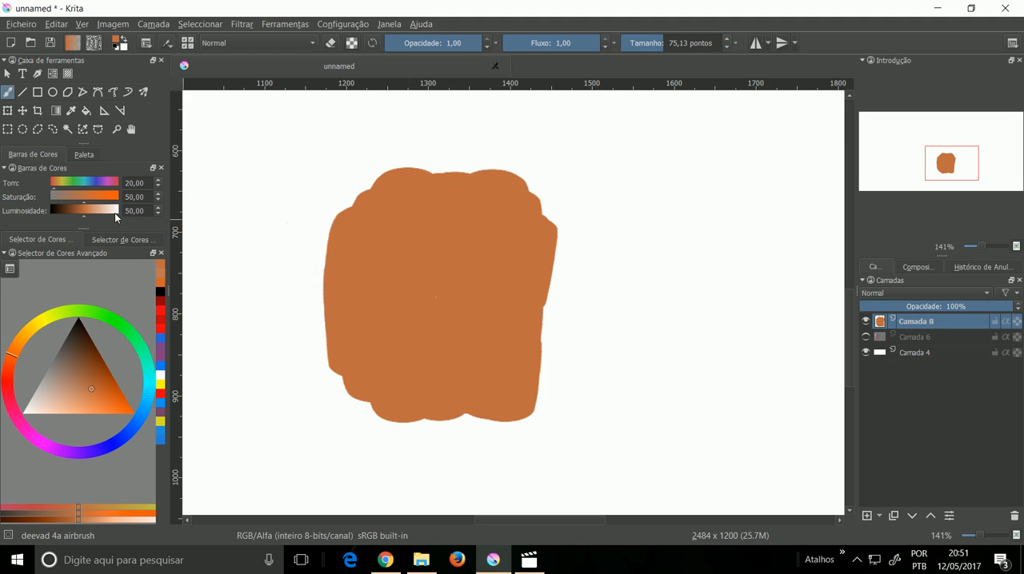
{"action": "left_click", "coordinate": [157, 207]}
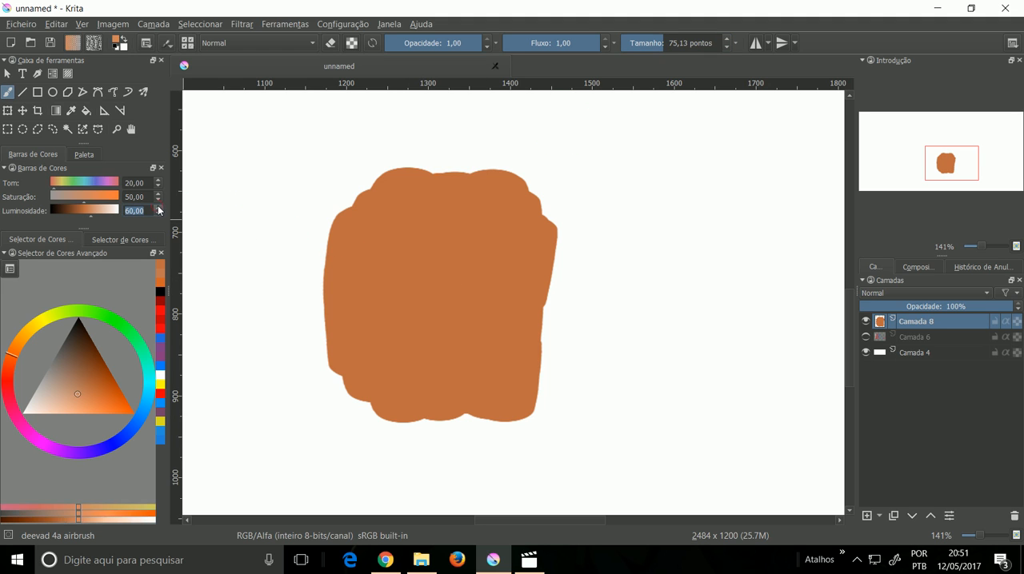
{"action": "left_click", "coordinate": [157, 207]}
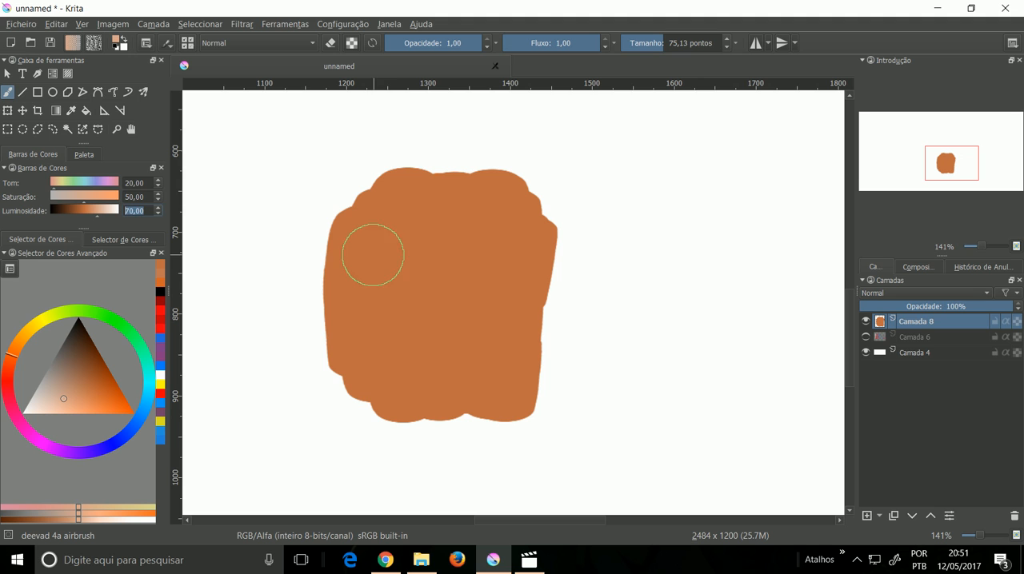
{"action": "mouse_move", "coordinate": [421, 263]}
{"action": "left_mouse_down"}
{"action": "mouse_move", "coordinate": [407, 323]}
{"action": "mouse_move", "coordinate": [425, 250]}
{"action": "mouse_move", "coordinate": [408, 363]}
{"action": "mouse_move", "coordinate": [427, 253]}
{"action": "mouse_move", "coordinate": [399, 362]}
{"action": "mouse_move", "coordinate": [419, 245]}
{"action": "mouse_move", "coordinate": [407, 378]}
{"action": "mouse_move", "coordinate": [434, 213]}
{"action": "mouse_move", "coordinate": [406, 363]}
{"action": "mouse_move", "coordinate": [421, 254]}
{"action": "mouse_move", "coordinate": [395, 322]}
{"action": "mouse_move", "coordinate": [420, 264]}
{"action": "mouse_move", "coordinate": [405, 342]}
{"action": "mouse_move", "coordinate": [420, 250]}
{"action": "mouse_move", "coordinate": [451, 192]}
{"action": "mouse_move", "coordinate": [403, 368]}
{"action": "mouse_move", "coordinate": [402, 302]}
{"action": "mouse_move", "coordinate": [424, 240]}
{"action": "left_mouse_up"}
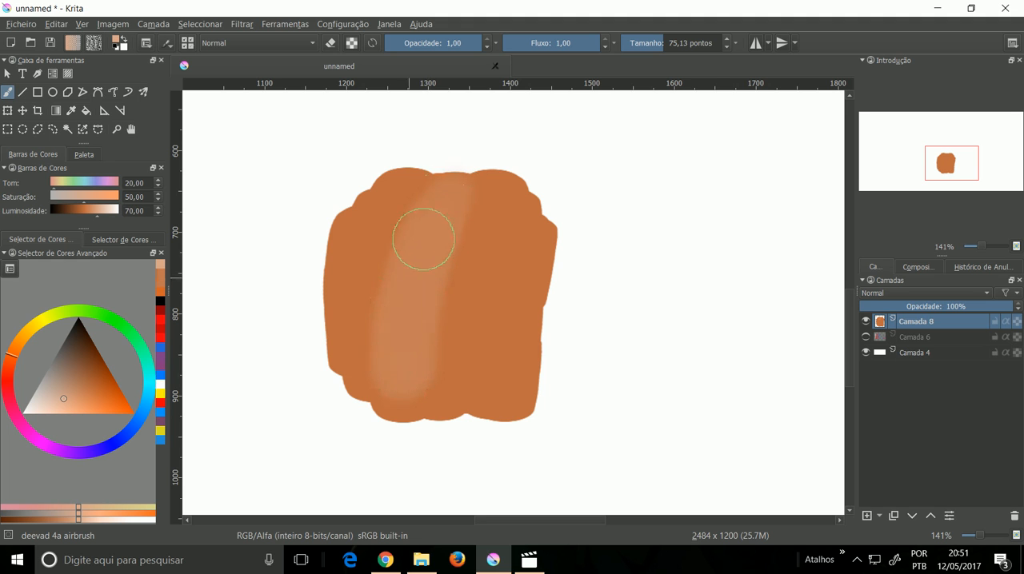
Step: Airbrush a narrow, bright highlight along the middle of the light band at luminosity 90 and size 27,15
{"action": "left_click", "coordinate": [160, 208]}
{"action": "left_click", "coordinate": [160, 208]}
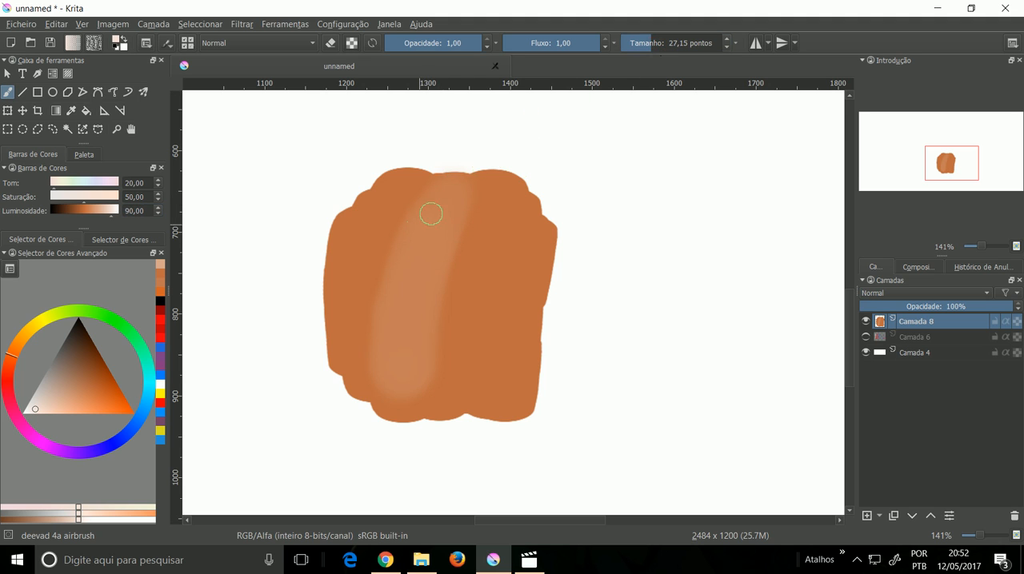
{"action": "mouse_move", "coordinate": [442, 209]}
{"action": "left_mouse_down"}
{"action": "mouse_move", "coordinate": [397, 312]}
{"action": "mouse_move", "coordinate": [445, 194]}
{"action": "mouse_move", "coordinate": [393, 337]}
{"action": "mouse_move", "coordinate": [438, 205]}
{"action": "mouse_move", "coordinate": [401, 345]}
{"action": "left_mouse_up"}
{"action": "left_click_drag", "start_coordinate": [421, 247], "coordinate": [400, 350]}
{"action": "left_click_drag", "start_coordinate": [433, 212], "coordinate": [396, 357]}
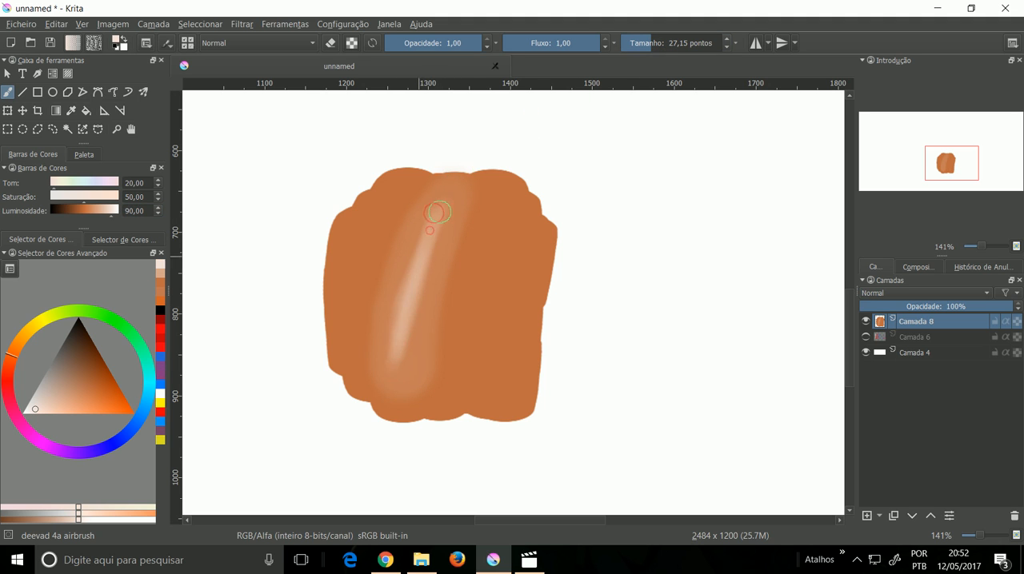
{"action": "left_click_drag", "start_coordinate": [412, 264], "coordinate": [391, 377]}
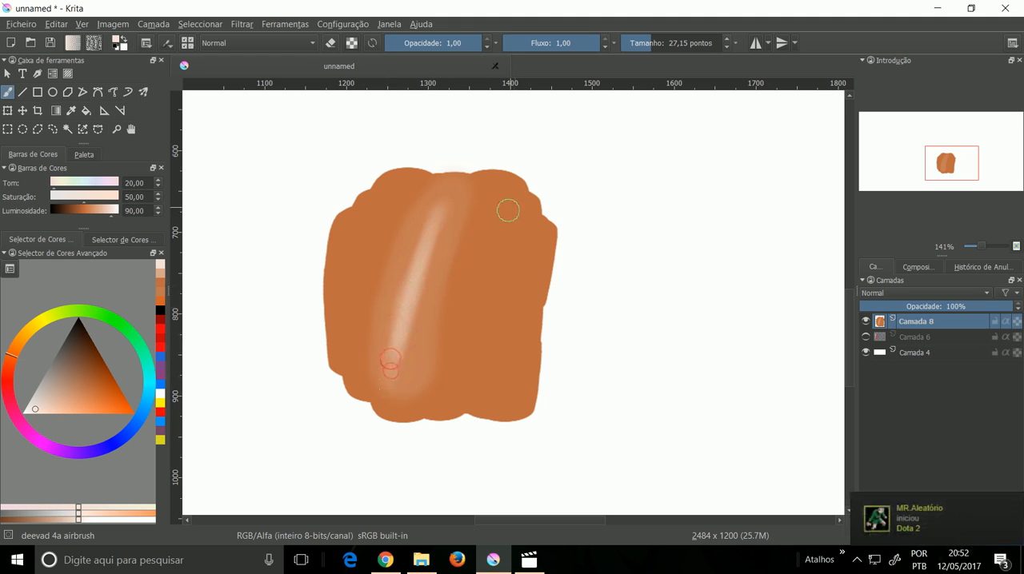
Step: Shade around the light band with darker orange, first at saturation 52 and luminosity 50, then at luminosity 40
{"action": "left_click_drag", "start_coordinate": [159, 214], "coordinate": [157, 213]}
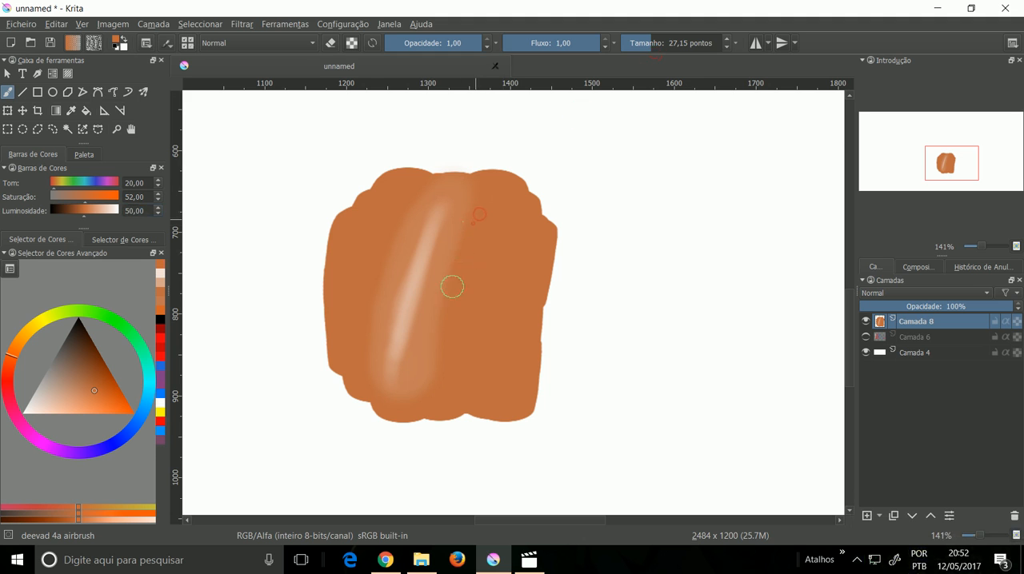
{"action": "mouse_move", "coordinate": [483, 212]}
{"action": "left_mouse_down"}
{"action": "mouse_move", "coordinate": [451, 327]}
{"action": "mouse_move", "coordinate": [446, 314]}
{"action": "left_mouse_up"}
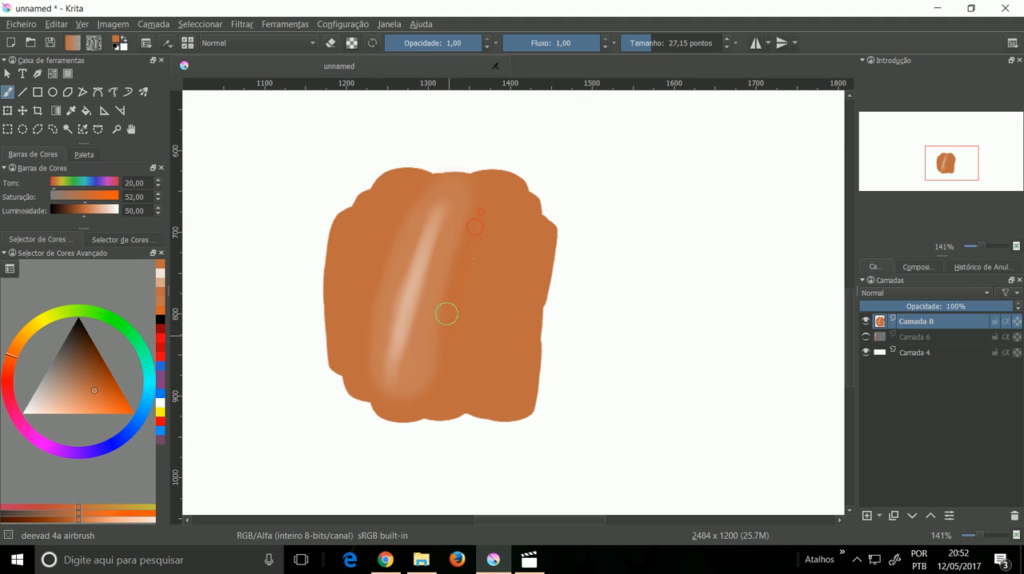
{"action": "left_click", "coordinate": [159, 214]}
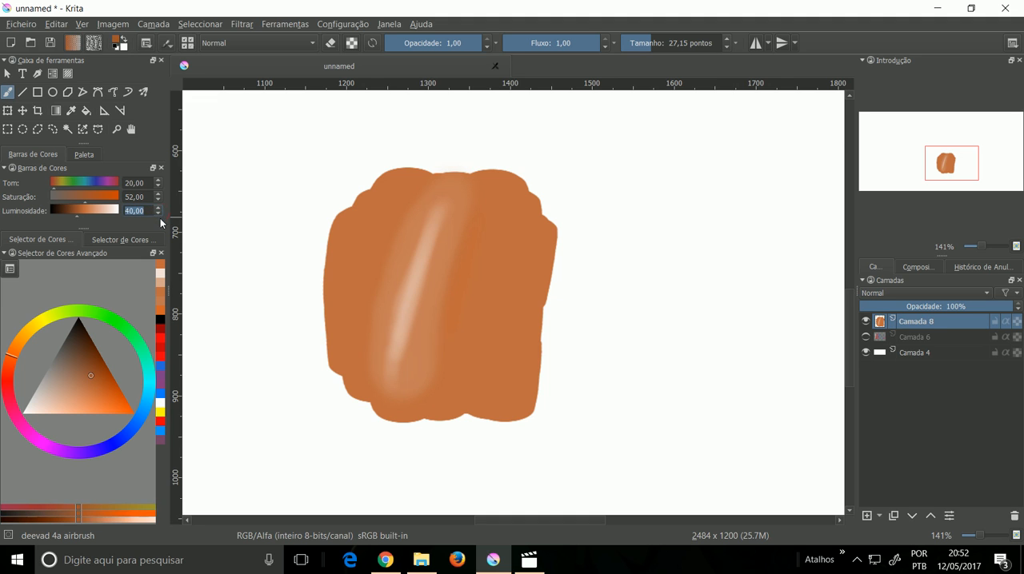
{"action": "mouse_move", "coordinate": [487, 212]}
{"action": "left_mouse_down"}
{"action": "mouse_move", "coordinate": [466, 257]}
{"action": "mouse_move", "coordinate": [475, 213]}
{"action": "mouse_move", "coordinate": [453, 297]}
{"action": "left_mouse_up"}
{"action": "left_click_drag", "start_coordinate": [475, 212], "coordinate": [453, 295]}
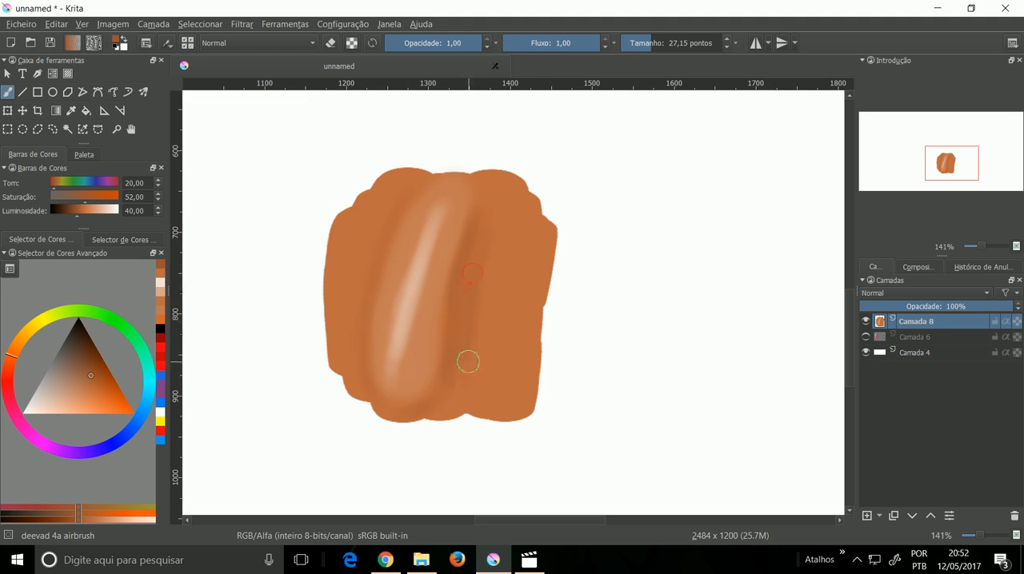
Step: Deepen the dark shading along the right side of the light band, down towards the lower edge of the block
{"action": "scroll", "coordinate": [474, 326], "scroll_direction": "up", "scroll_amount": 2}
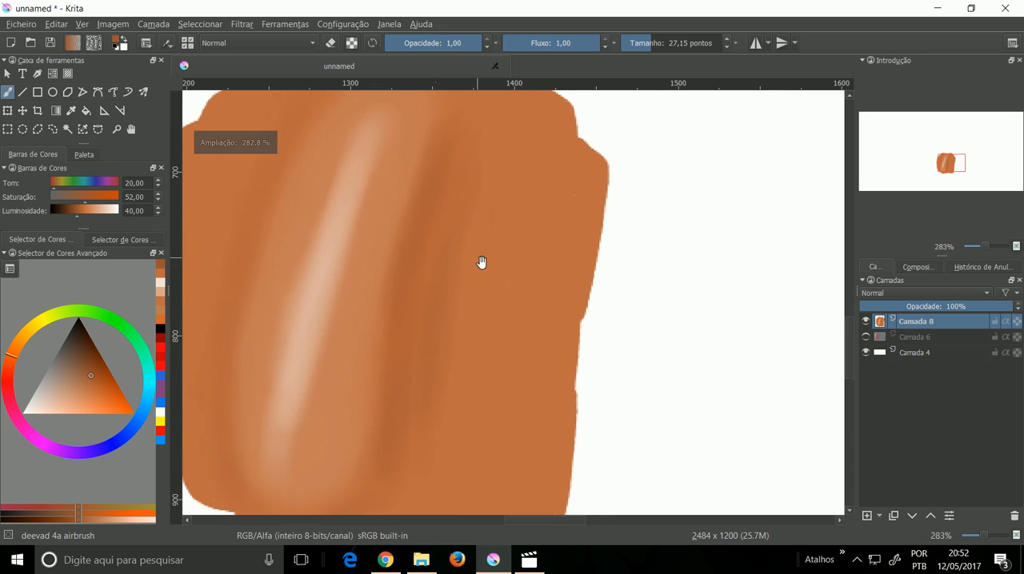
{"action": "mouse_move", "coordinate": [504, 196]}
{"action": "left_mouse_down"}
{"action": "mouse_move", "coordinate": [470, 311]}
{"action": "mouse_move", "coordinate": [461, 455]}
{"action": "left_mouse_up"}
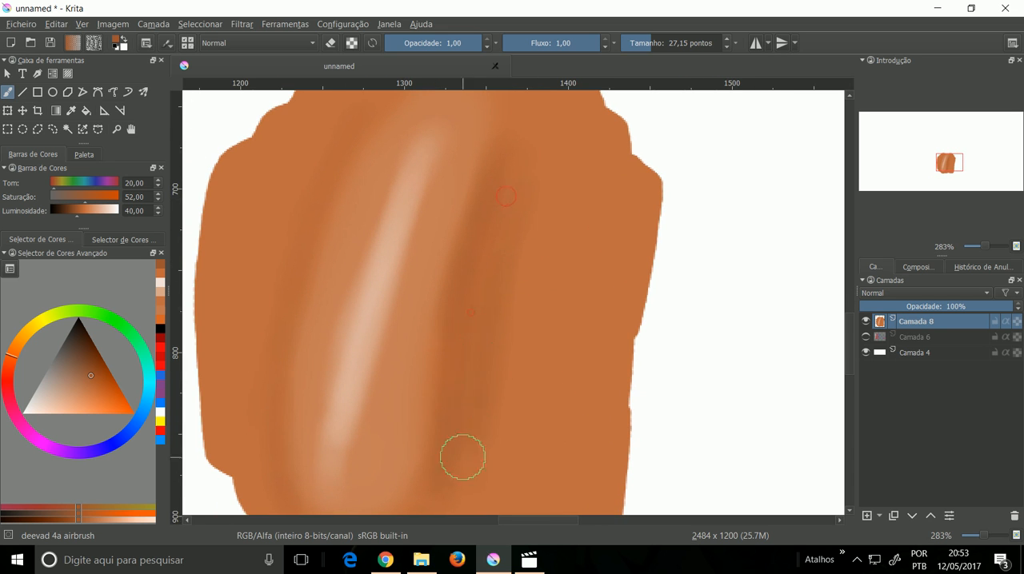
{"action": "left_click_drag", "start_coordinate": [478, 396], "coordinate": [512, 299]}
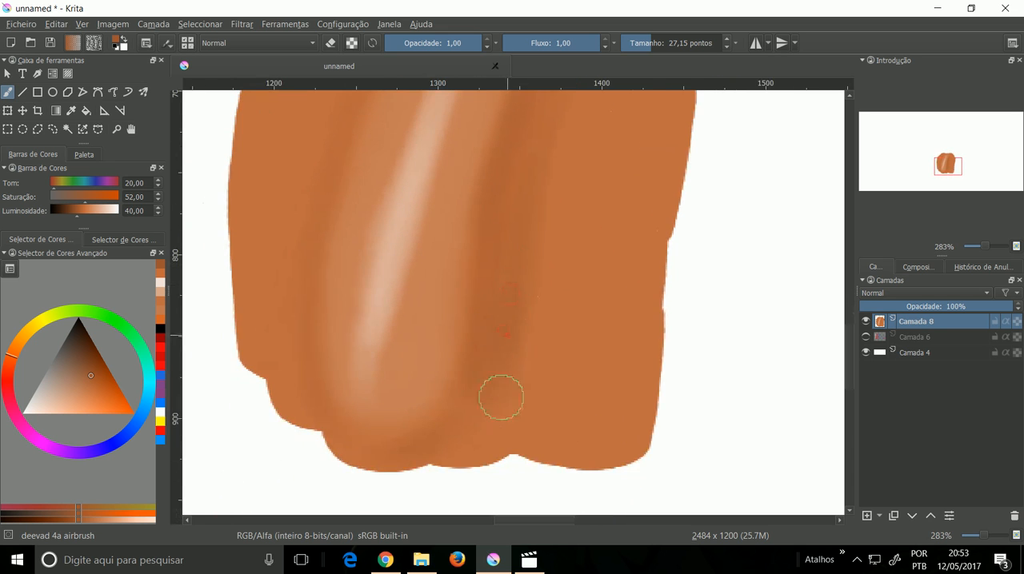
Step: Airbrush more dark shading along the right side of the light band, covering its upper and middle stretch
{"action": "mouse_move", "coordinate": [560, 178]}
{"action": "left_mouse_down"}
{"action": "mouse_move", "coordinate": [528, 294]}
{"action": "mouse_move", "coordinate": [517, 251]}
{"action": "mouse_move", "coordinate": [502, 264]}
{"action": "left_mouse_up"}
{"action": "left_click_drag", "start_coordinate": [517, 222], "coordinate": [483, 351]}
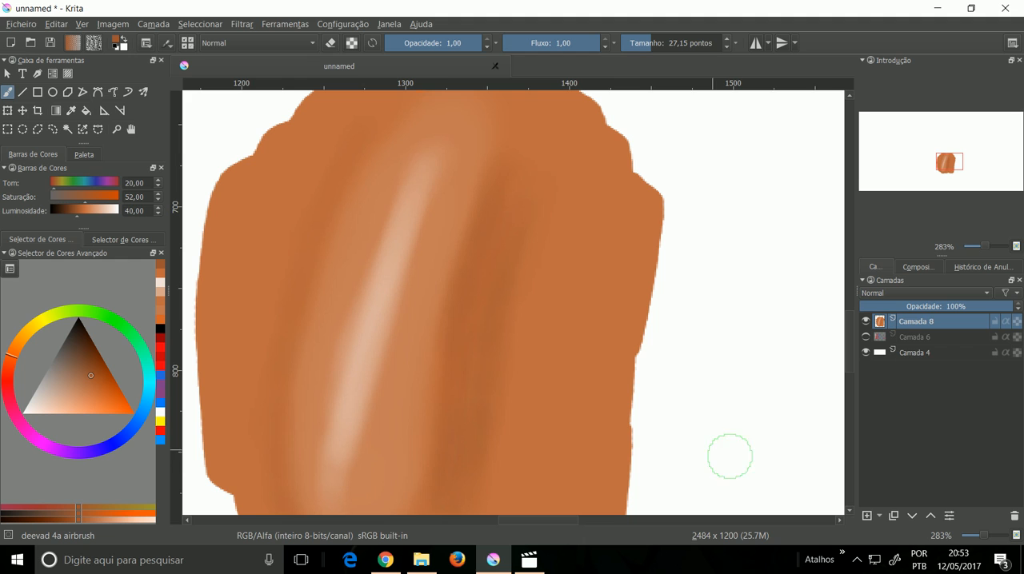
Step: Add a new paint layer and draw a black oval across the highlight and shading with the airbrush at size 9,01
{"action": "left_click", "coordinate": [866, 517]}
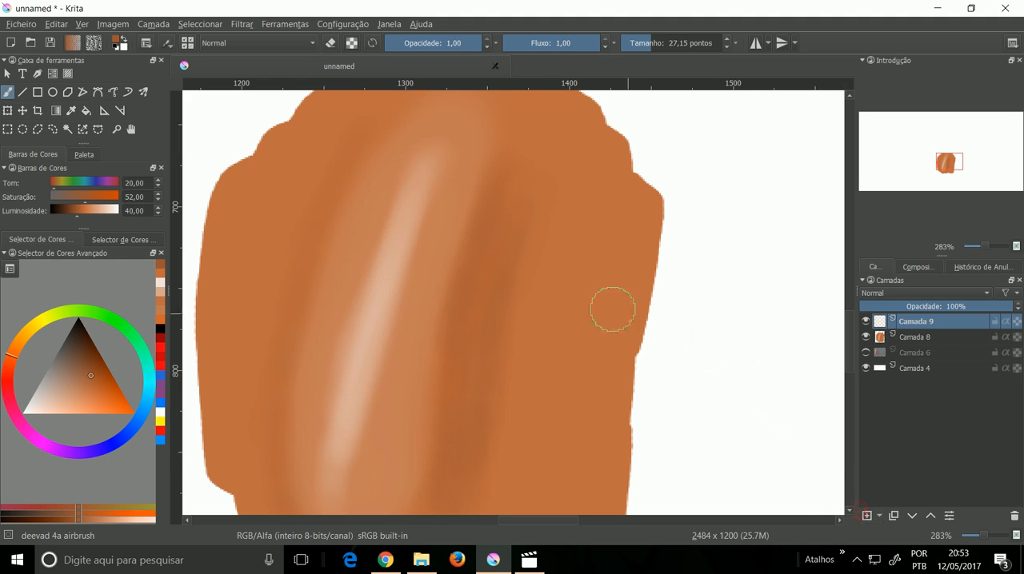
{"action": "left_click", "coordinate": [84, 333]}
{"action": "left_click_drag", "start_coordinate": [640, 49], "coordinate": [635, 47]}
{"action": "mouse_move", "coordinate": [350, 262]}
{"action": "left_mouse_down"}
{"action": "mouse_move", "coordinate": [335, 309]}
{"action": "mouse_move", "coordinate": [370, 356]}
{"action": "mouse_move", "coordinate": [430, 368]}
{"action": "mouse_move", "coordinate": [526, 329]}
{"action": "mouse_move", "coordinate": [471, 234]}
{"action": "mouse_move", "coordinate": [336, 280]}
{"action": "left_mouse_up"}
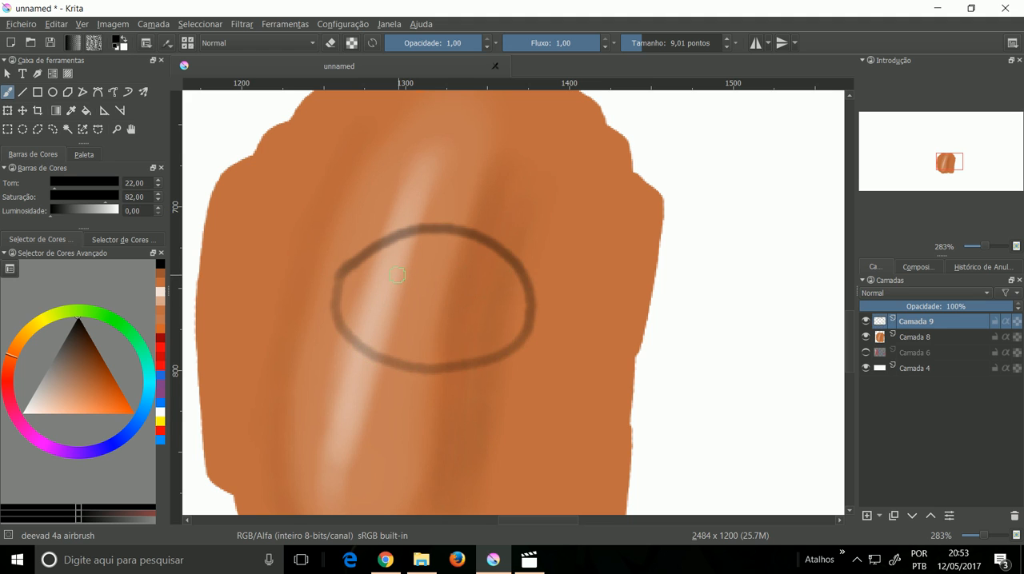
Step: Draw a wavy line and two short arcs inside the oval, and hide the sketch layer
{"action": "mouse_move", "coordinate": [382, 288]}
{"action": "left_mouse_down"}
{"action": "mouse_move", "coordinate": [445, 302]}
{"action": "mouse_move", "coordinate": [463, 323]}
{"action": "mouse_move", "coordinate": [458, 346]}
{"action": "mouse_move", "coordinate": [510, 361]}
{"action": "left_mouse_up"}
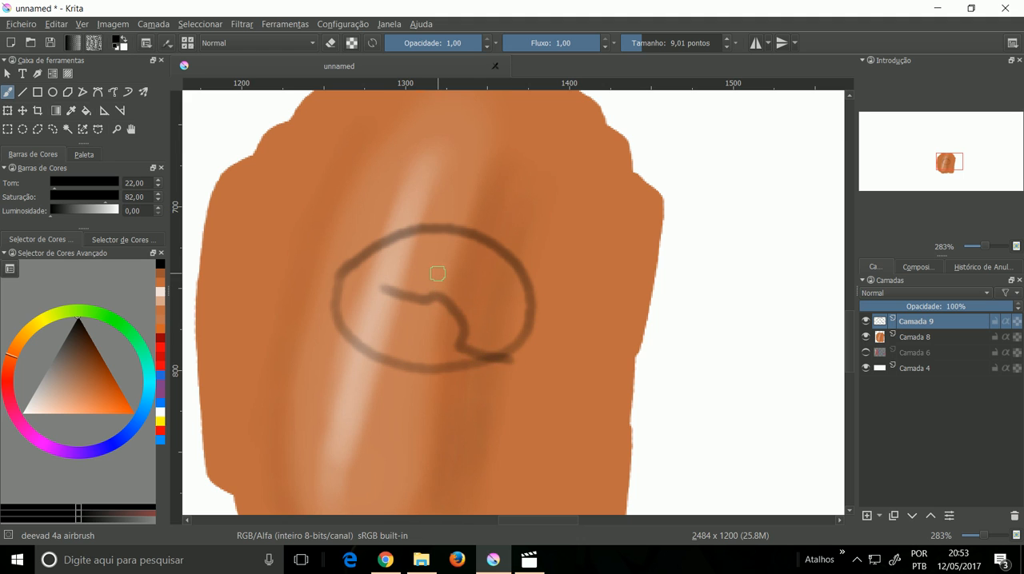
{"action": "left_click_drag", "start_coordinate": [431, 272], "coordinate": [464, 307]}
{"action": "left_click_drag", "start_coordinate": [447, 249], "coordinate": [477, 278]}
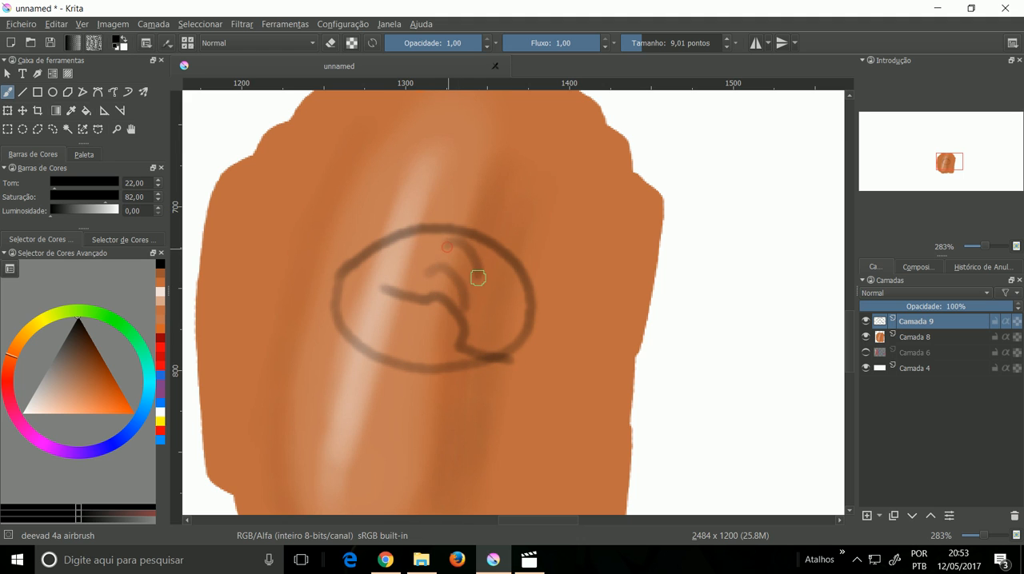
{"action": "left_click", "coordinate": [866, 321]}
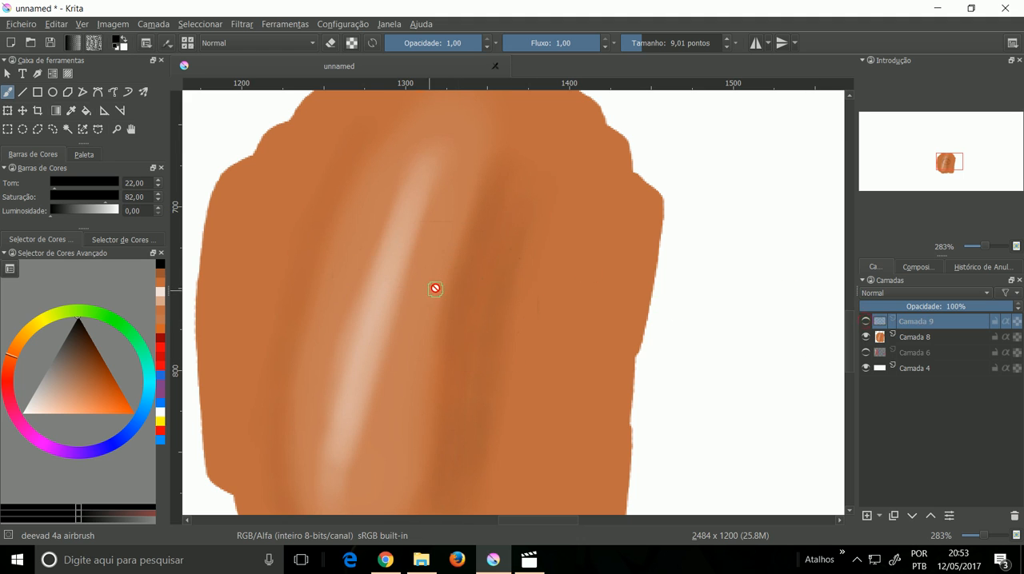
Step: Smear the left edge of the dark shading on Camada 8 into short streaks using deevad 3f smear at size 6,94
{"action": "right_click", "coordinate": [462, 254]}
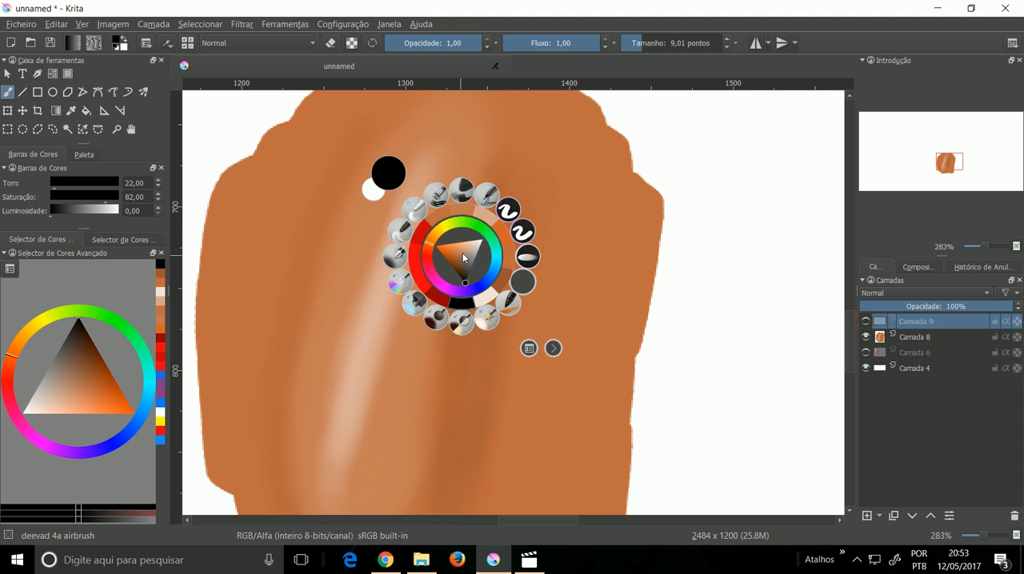
{"action": "left_click", "coordinate": [413, 210]}
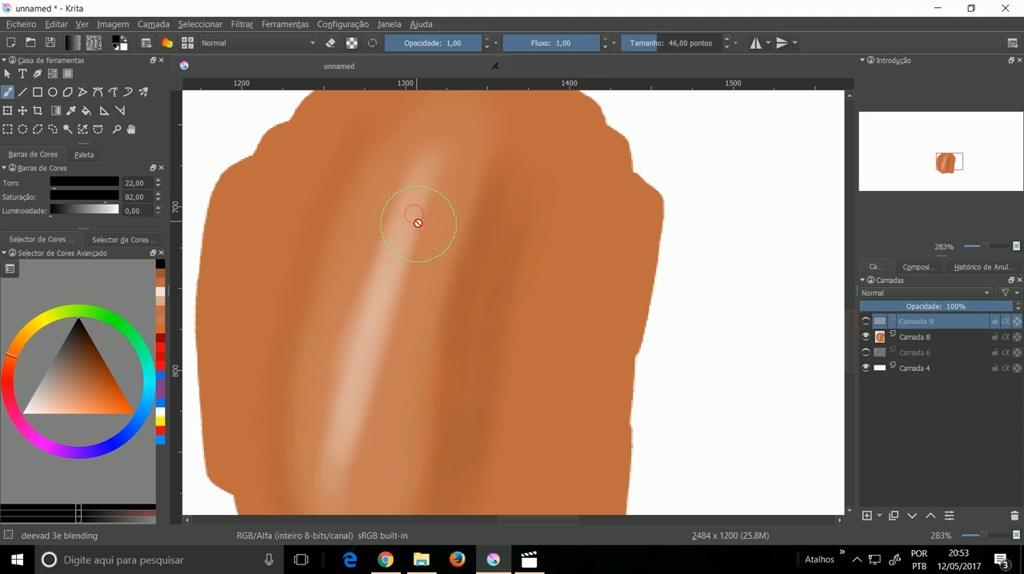
{"action": "right_click", "coordinate": [504, 280]}
{"action": "left_click", "coordinate": [439, 254]}
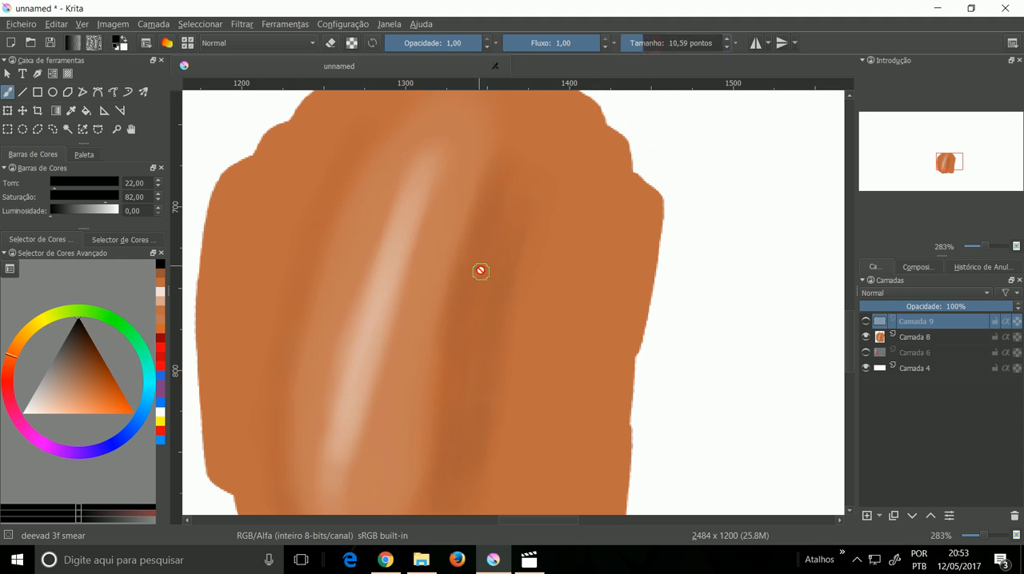
{"action": "left_click", "coordinate": [426, 427]}
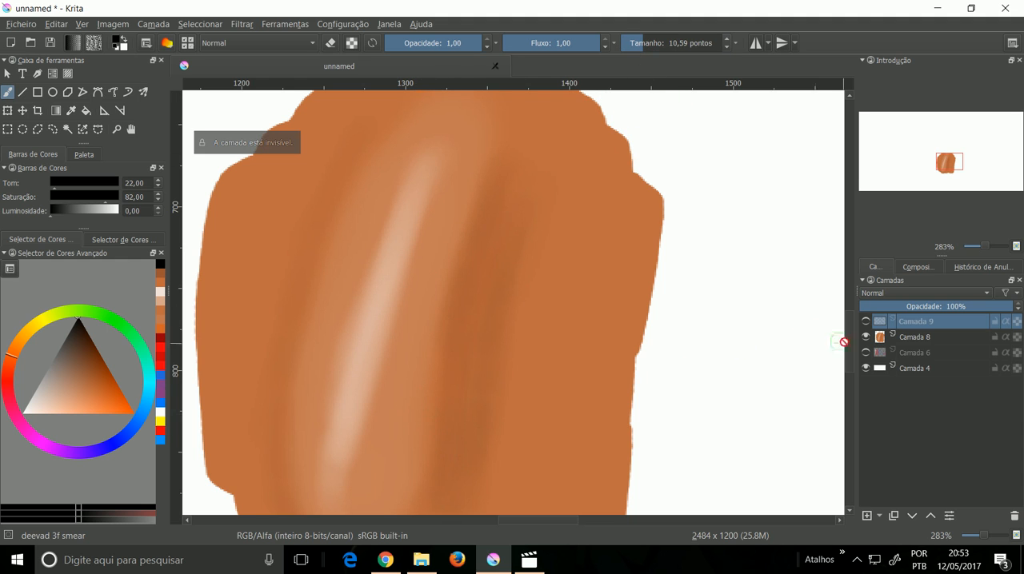
{"action": "left_click", "coordinate": [879, 338]}
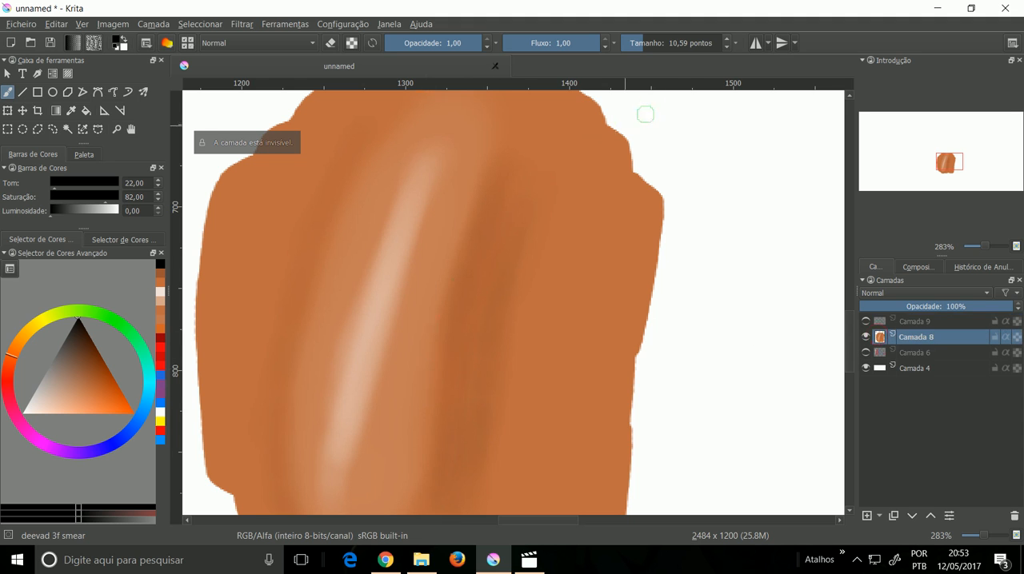
{"action": "left_click", "coordinate": [640, 44]}
{"action": "left_click_drag", "start_coordinate": [435, 353], "coordinate": [400, 310]}
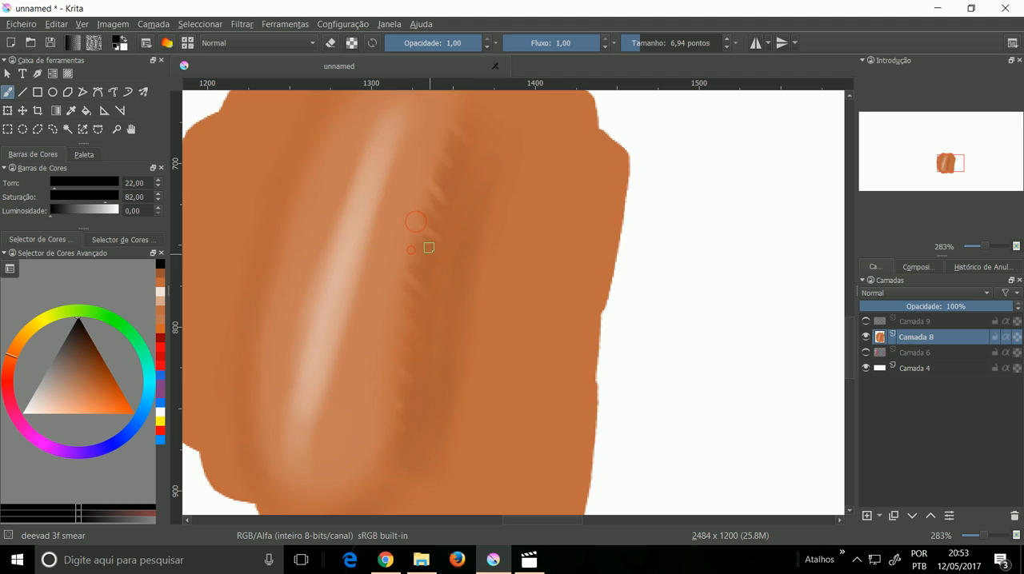
Step: Soften the streaked left edge of the dark shading using deevad 3e blending at size 21,35
{"action": "right_click", "coordinate": [472, 235]}
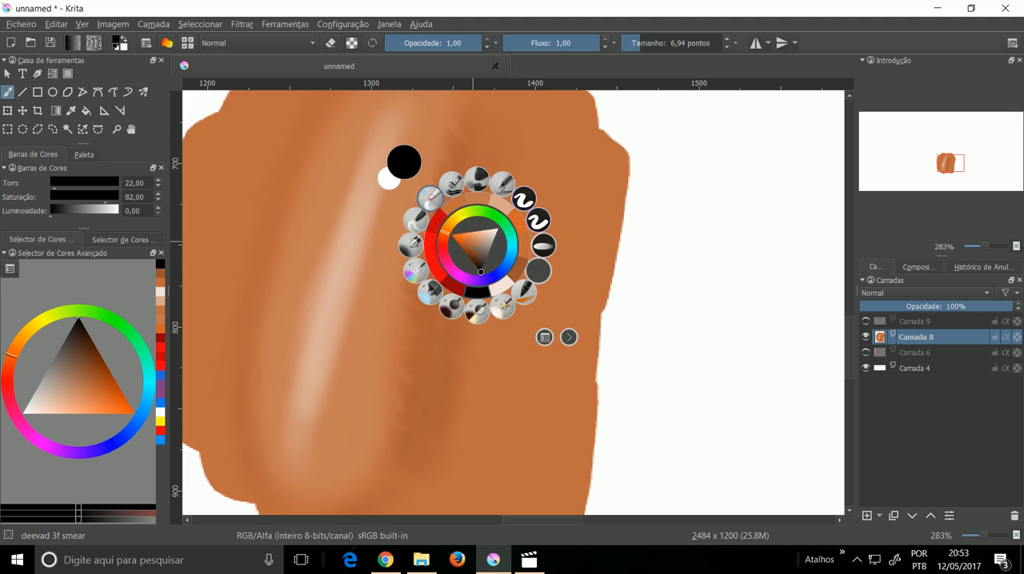
{"action": "left_click", "coordinate": [430, 200]}
{"action": "scroll", "coordinate": [526, 155], "scroll_direction": "up", "scroll_amount": 2}
{"action": "left_click_drag", "start_coordinate": [658, 47], "coordinate": [649, 46]}
{"action": "mouse_move", "coordinate": [463, 176]}
{"action": "left_mouse_down"}
{"action": "mouse_move", "coordinate": [432, 243]}
{"action": "mouse_move", "coordinate": [426, 289]}
{"action": "mouse_move", "coordinate": [450, 215]}
{"action": "mouse_move", "coordinate": [415, 350]}
{"action": "left_mouse_up"}
{"action": "left_click_drag", "start_coordinate": [436, 222], "coordinate": [414, 318]}
{"action": "left_click_drag", "start_coordinate": [451, 196], "coordinate": [416, 318]}
{"action": "left_click_drag", "start_coordinate": [440, 238], "coordinate": [427, 267]}
{"action": "left_click_drag", "start_coordinate": [463, 185], "coordinate": [425, 283]}
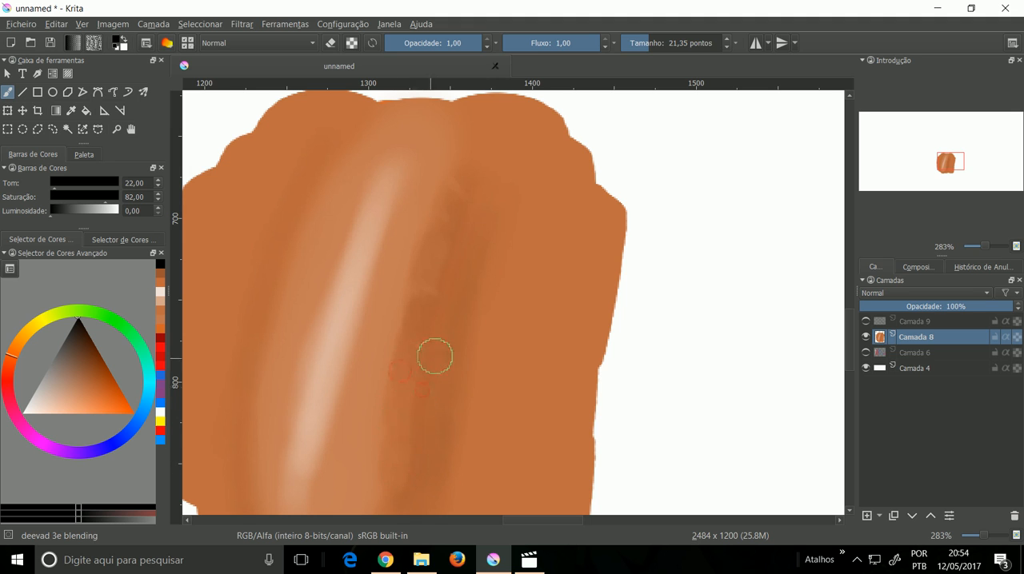
{"action": "left_click_drag", "start_coordinate": [427, 364], "coordinate": [426, 300]}
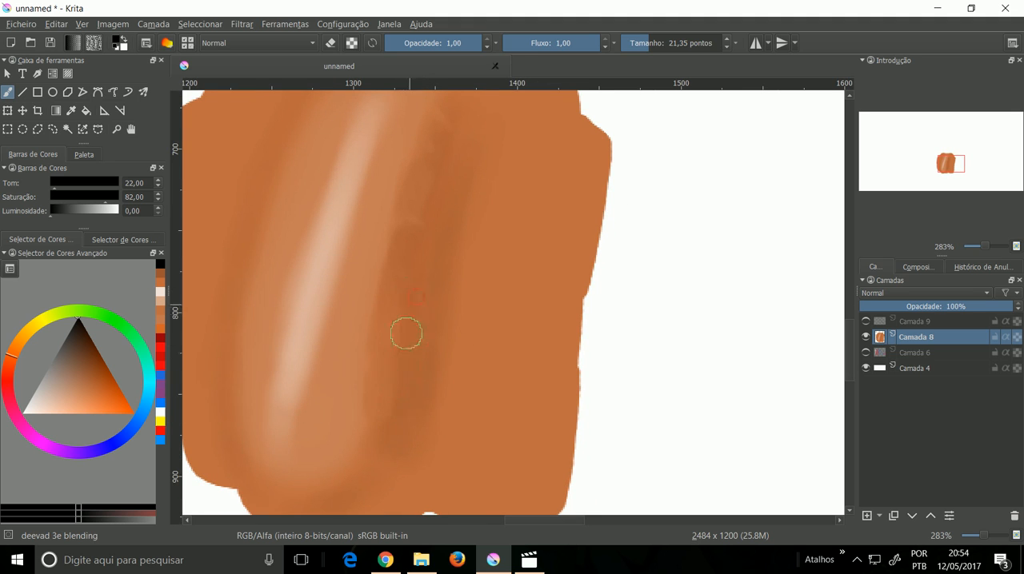
Step: Blend along the length of the dark band with repeated long downward strokes to smooth its tones
{"action": "left_click_drag", "start_coordinate": [412, 238], "coordinate": [409, 260]}
{"action": "left_click_drag", "start_coordinate": [443, 184], "coordinate": [472, 264]}
{"action": "left_click_drag", "start_coordinate": [477, 187], "coordinate": [434, 292]}
{"action": "left_click_drag", "start_coordinate": [464, 206], "coordinate": [433, 309]}
{"action": "left_click_drag", "start_coordinate": [464, 208], "coordinate": [433, 317]}
{"action": "left_click_drag", "start_coordinate": [479, 199], "coordinate": [439, 349]}
{"action": "left_click_drag", "start_coordinate": [478, 195], "coordinate": [431, 370]}
{"action": "left_click_drag", "start_coordinate": [471, 200], "coordinate": [429, 364]}
{"action": "left_click_drag", "start_coordinate": [461, 206], "coordinate": [429, 375]}
{"action": "left_click_drag", "start_coordinate": [453, 226], "coordinate": [421, 392]}
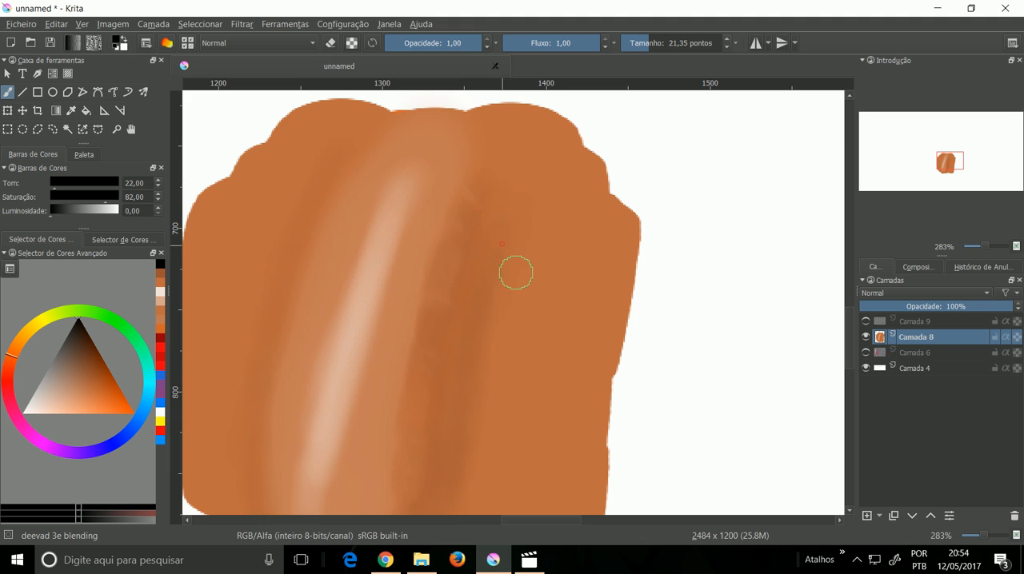
Step: Smear the right edge of the dark band outward into diagonal streaks using deevad 3f smear at size 10,59
{"action": "right_click", "coordinate": [558, 256]}
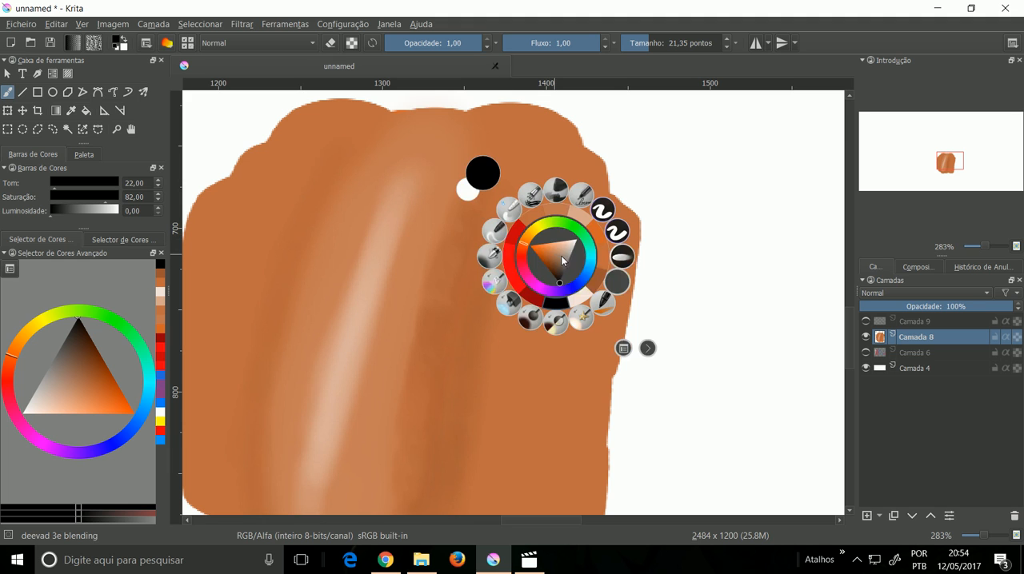
{"action": "left_click", "coordinate": [494, 231]}
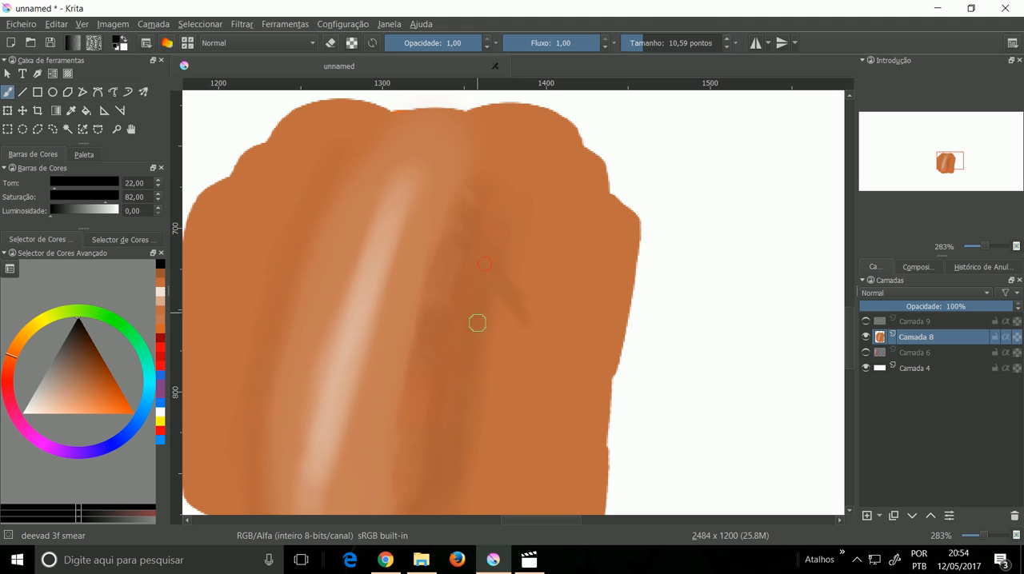
{"action": "left_click_drag", "start_coordinate": [500, 436], "coordinate": [464, 336]}
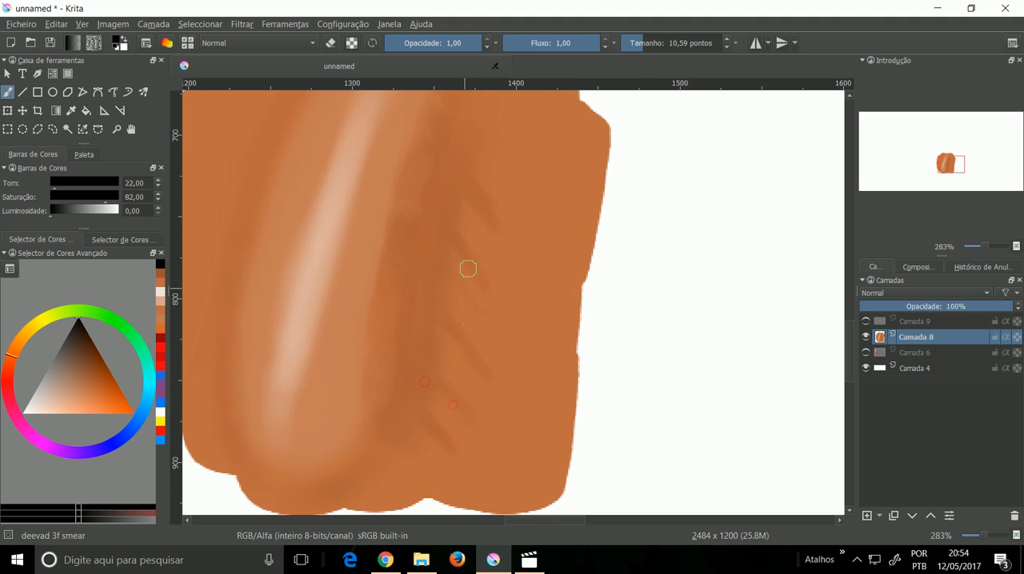
{"action": "left_click_drag", "start_coordinate": [468, 267], "coordinate": [503, 293]}
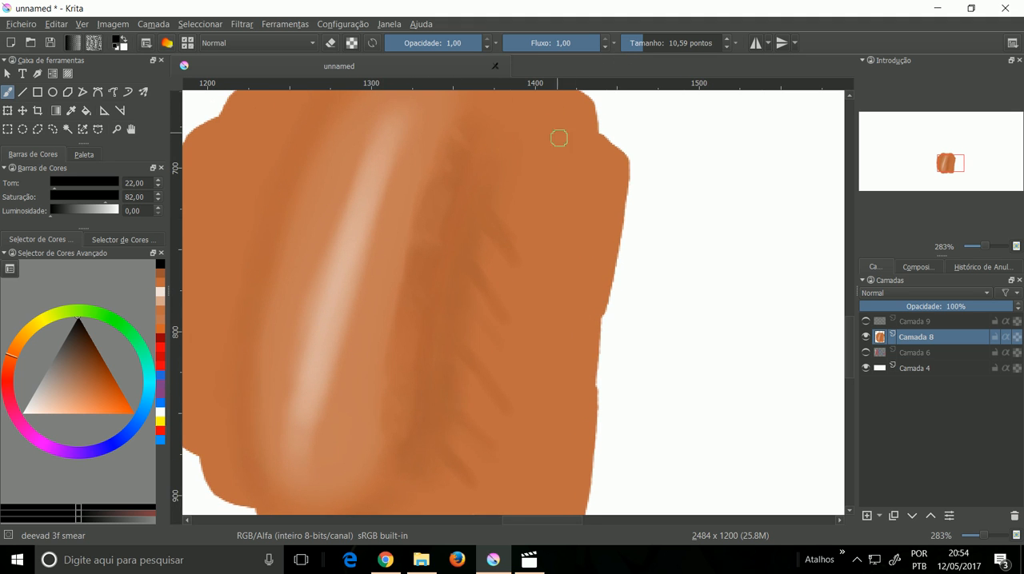
Step: Soften the diagonal streaks and both edges of the dark band using deevad 3e blending at size 22,72
{"action": "right_click", "coordinate": [590, 200]}
{"action": "left_click", "coordinate": [545, 170]}
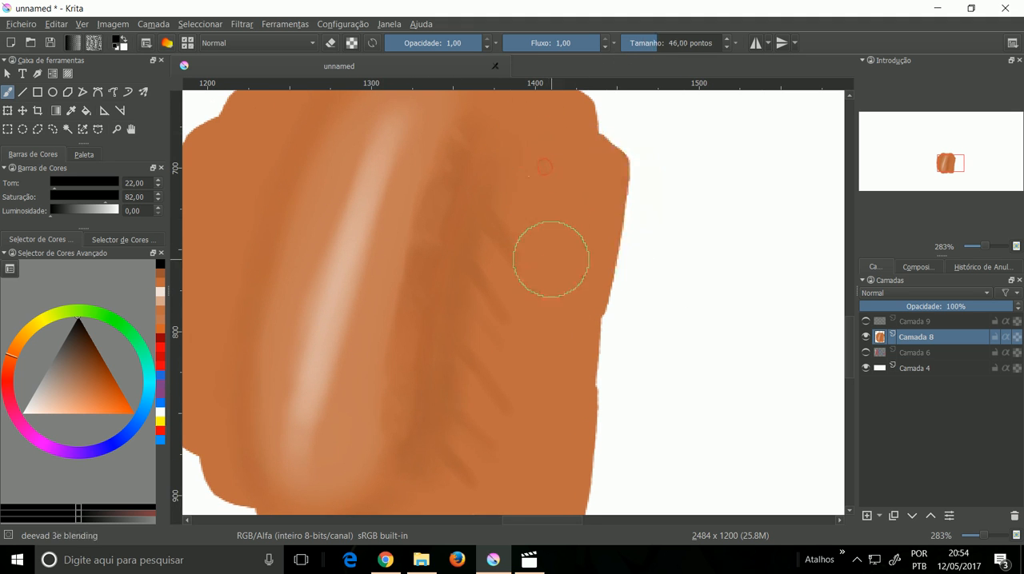
{"action": "mouse_move", "coordinate": [530, 250]}
{"action": "left_mouse_down"}
{"action": "mouse_move", "coordinate": [517, 261]}
{"action": "mouse_move", "coordinate": [512, 238]}
{"action": "mouse_move", "coordinate": [507, 256]}
{"action": "mouse_move", "coordinate": [501, 218]}
{"action": "mouse_move", "coordinate": [497, 248]}
{"action": "left_mouse_up"}
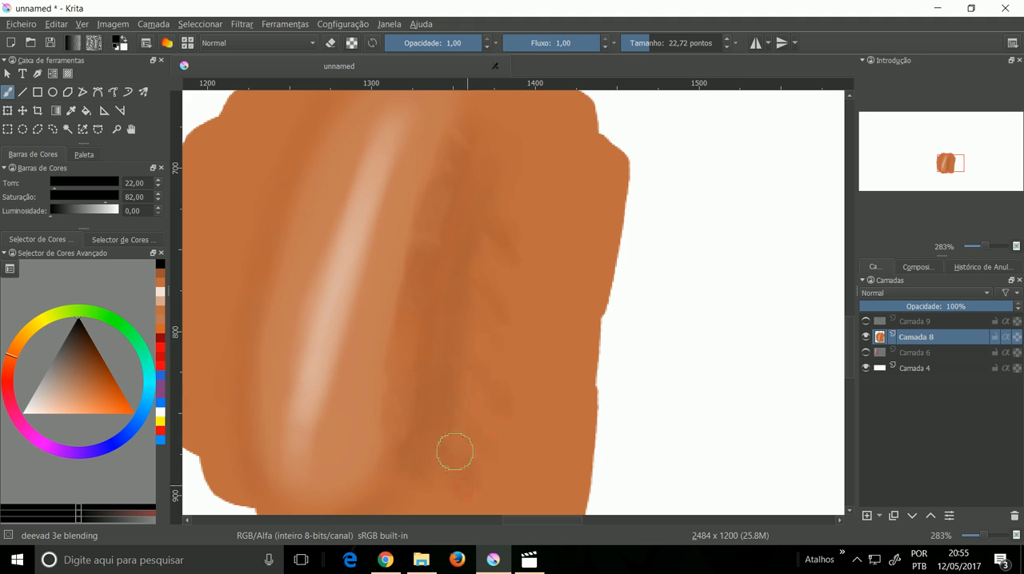
{"action": "left_click_drag", "start_coordinate": [482, 269], "coordinate": [500, 295]}
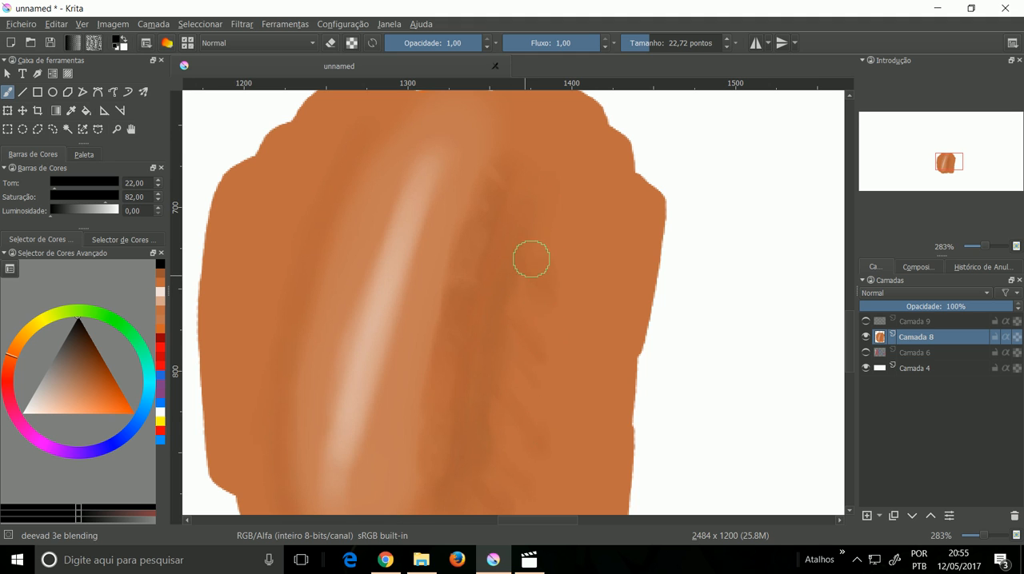
{"action": "scroll", "coordinate": [549, 307], "scroll_direction": "down", "scroll_amount": 3}
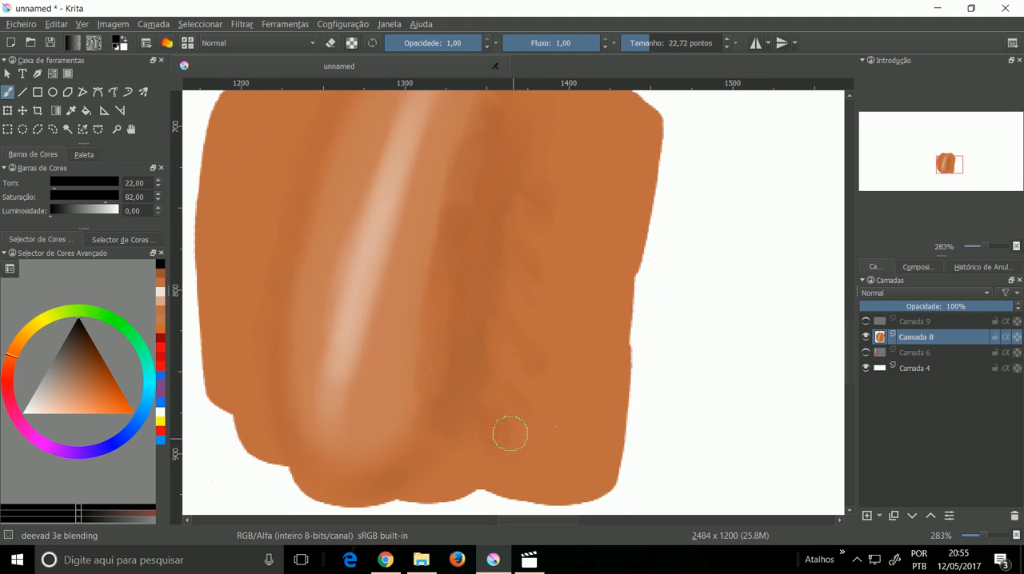
{"action": "scroll", "coordinate": [489, 279], "scroll_direction": "up", "scroll_amount": 3}
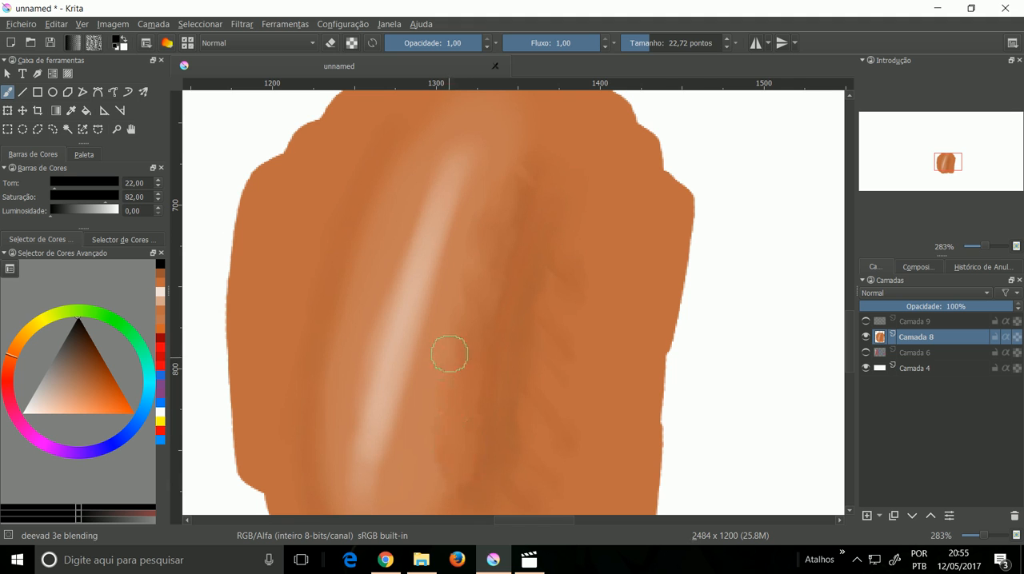
Step: Switch to deevad 4a airbrush at size 12,36 with a red hue, and undo a black test stroke on the dark band
{"action": "key", "text": "minus"}
{"action": "key", "text": "minus"}
{"action": "key", "text": "minus"}
{"action": "key", "text": "minus"}
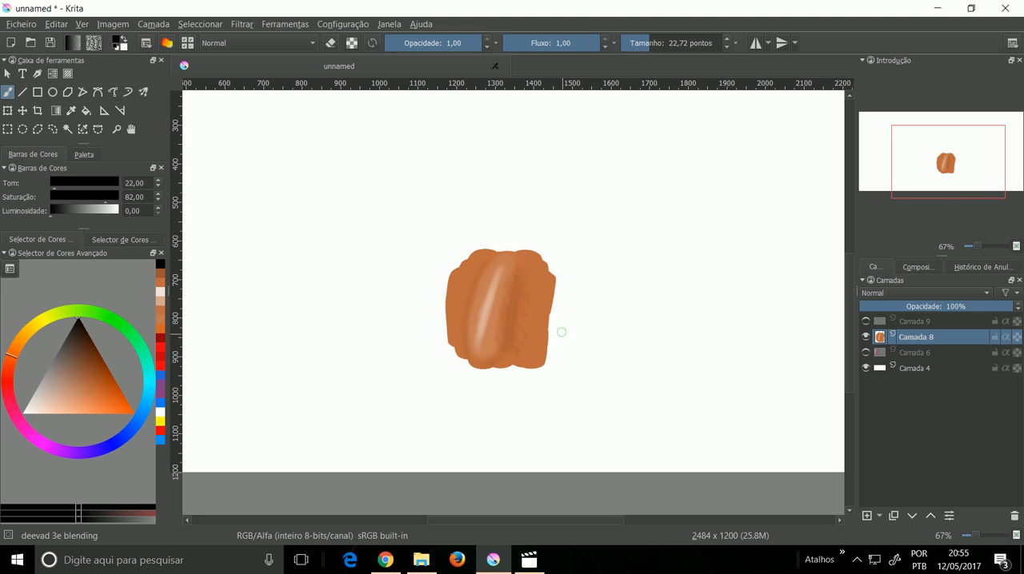
{"action": "key", "text": "plus"}
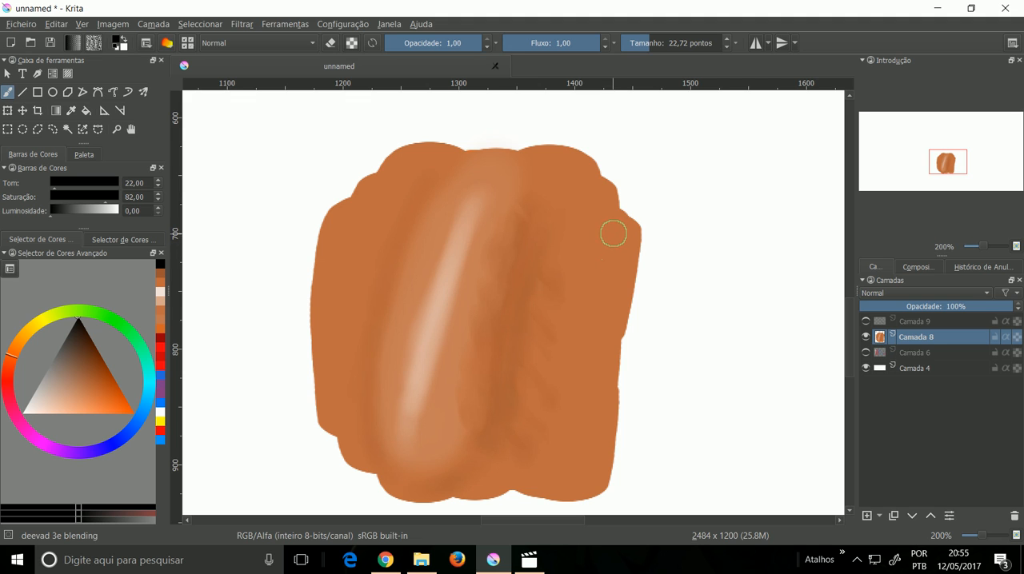
{"action": "left_click", "coordinate": [12, 389]}
{"action": "right_click", "coordinate": [527, 182]}
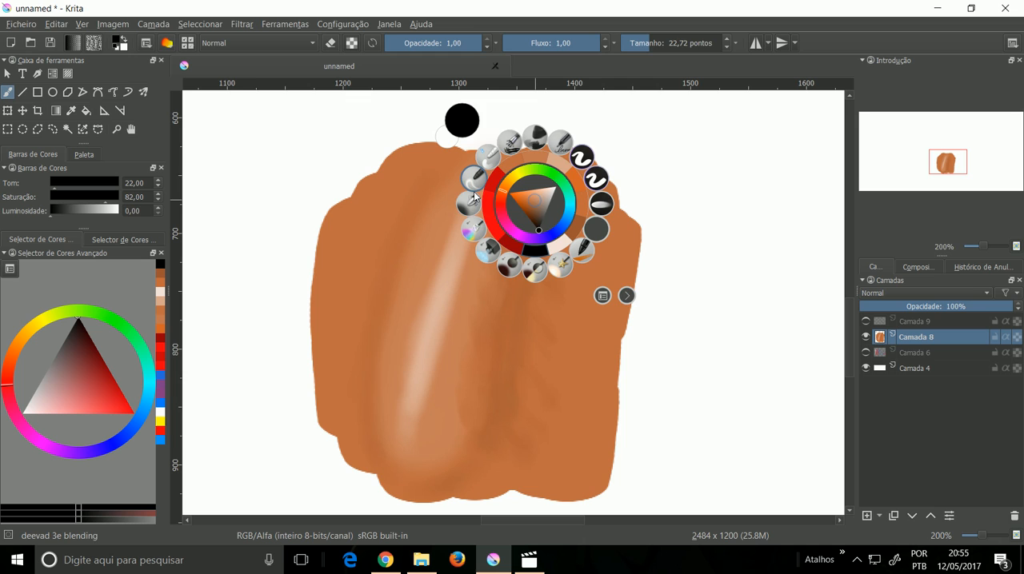
{"action": "left_click", "coordinate": [470, 206]}
{"action": "left_click_drag", "start_coordinate": [632, 43], "coordinate": [640, 44]}
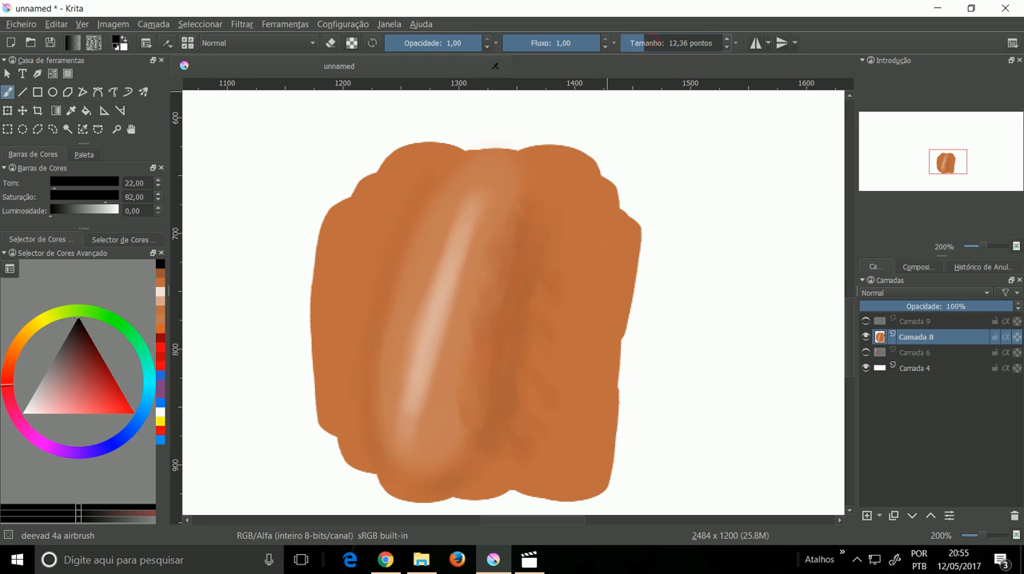
{"action": "left_click_drag", "start_coordinate": [517, 233], "coordinate": [504, 284]}
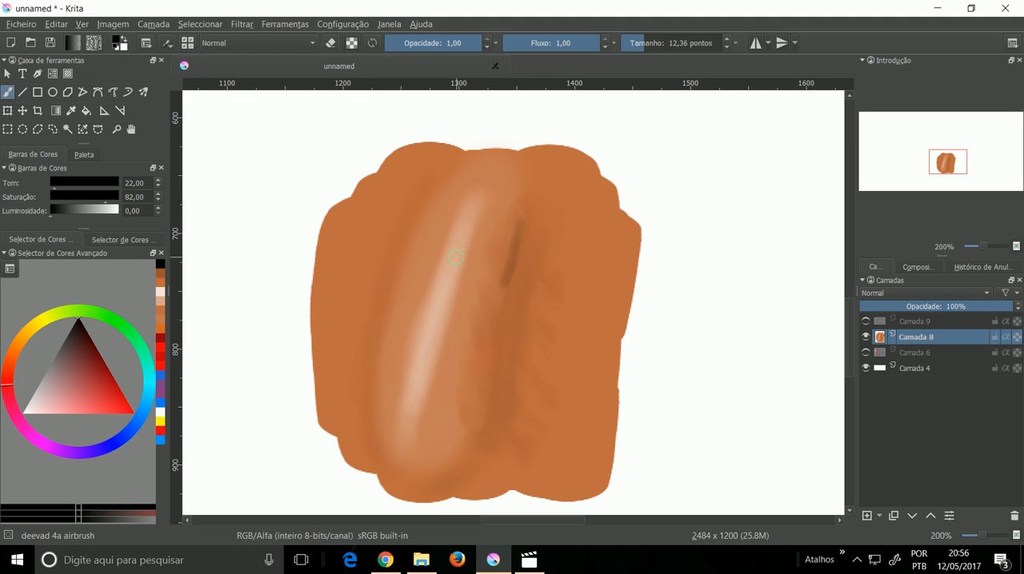
{"action": "key", "text": "ctrl+z"}
Step: Set a fully saturated red at opacity 0,57 and size 25,61, and undo the red test strokes on the dark band
{"action": "left_click", "coordinate": [132, 412]}
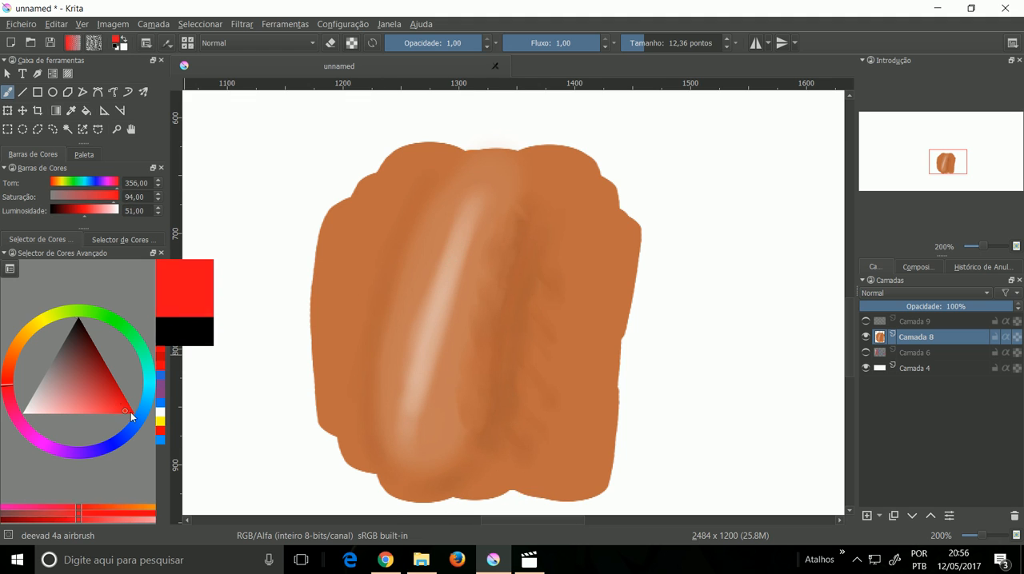
{"action": "left_click_drag", "start_coordinate": [439, 48], "coordinate": [483, 68]}
{"action": "left_click", "coordinate": [653, 46]}
{"action": "left_click", "coordinate": [510, 249]}
{"action": "mouse_move", "coordinate": [504, 254]}
{"action": "left_mouse_down"}
{"action": "mouse_move", "coordinate": [507, 235]}
{"action": "mouse_move", "coordinate": [493, 309]}
{"action": "mouse_move", "coordinate": [503, 263]}
{"action": "left_mouse_up"}
{"action": "left_click", "coordinate": [442, 44]}
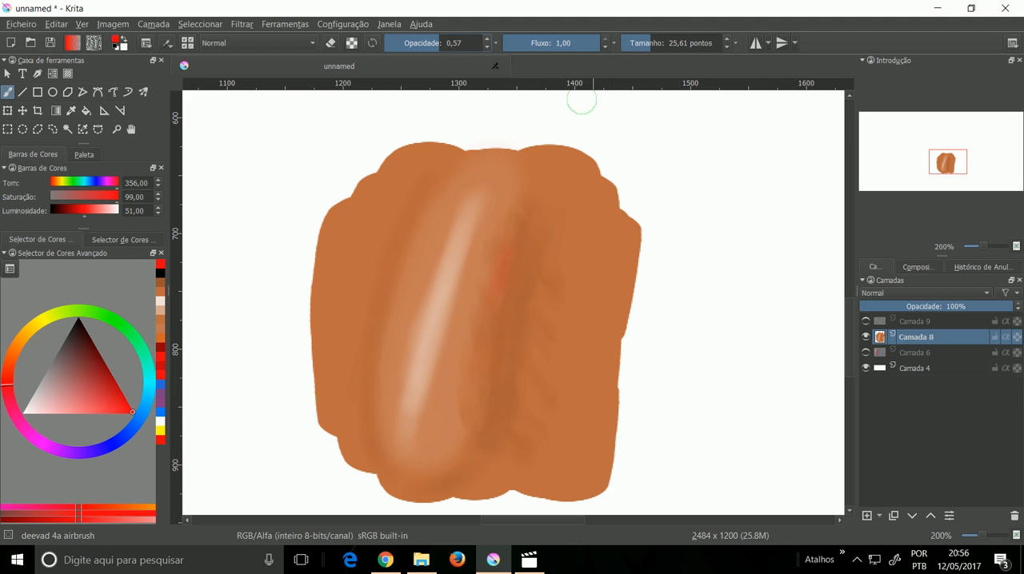
{"action": "key", "text": "ctrl+z"}
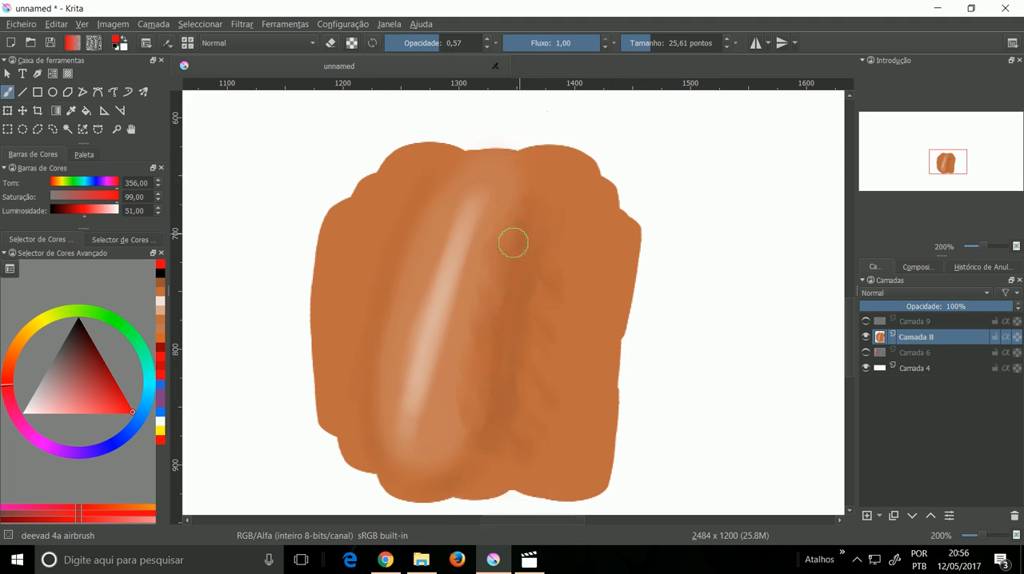
Step: Airbrush faint red tints along the left edge of the dark band and around the lower end of the highlight
{"action": "mouse_move", "coordinate": [515, 224]}
{"action": "left_mouse_down"}
{"action": "mouse_move", "coordinate": [480, 367]}
{"action": "mouse_move", "coordinate": [481, 326]}
{"action": "mouse_move", "coordinate": [466, 456]}
{"action": "mouse_move", "coordinate": [483, 397]}
{"action": "mouse_move", "coordinate": [453, 458]}
{"action": "mouse_move", "coordinate": [473, 418]}
{"action": "mouse_move", "coordinate": [451, 452]}
{"action": "left_mouse_up"}
{"action": "left_click_drag", "start_coordinate": [436, 205], "coordinate": [420, 231]}
{"action": "mouse_move", "coordinate": [384, 399]}
{"action": "left_mouse_down"}
{"action": "mouse_move", "coordinate": [393, 451]}
{"action": "mouse_move", "coordinate": [390, 436]}
{"action": "mouse_move", "coordinate": [439, 464]}
{"action": "mouse_move", "coordinate": [464, 421]}
{"action": "left_mouse_up"}
{"action": "mouse_move", "coordinate": [501, 245]}
{"action": "left_mouse_down"}
{"action": "mouse_move", "coordinate": [522, 206]}
{"action": "mouse_move", "coordinate": [524, 253]}
{"action": "left_mouse_up"}
Step: Airbrush a faint blue tint down the upper part of the dark band at size 13,31
{"action": "left_click", "coordinate": [138, 431]}
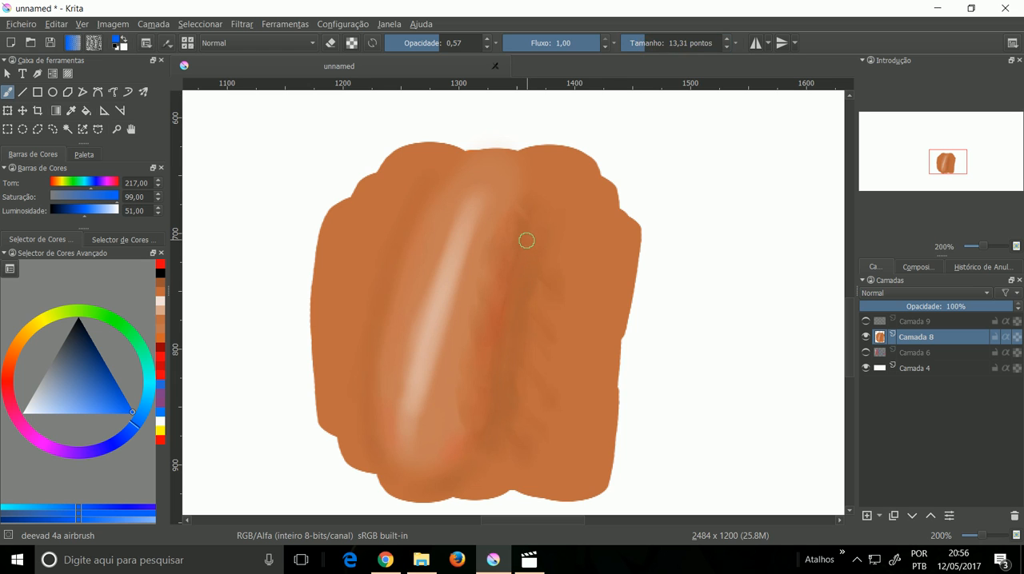
{"action": "left_click_drag", "start_coordinate": [525, 248], "coordinate": [504, 332]}
{"action": "left_click_drag", "start_coordinate": [545, 259], "coordinate": [582, 213]}
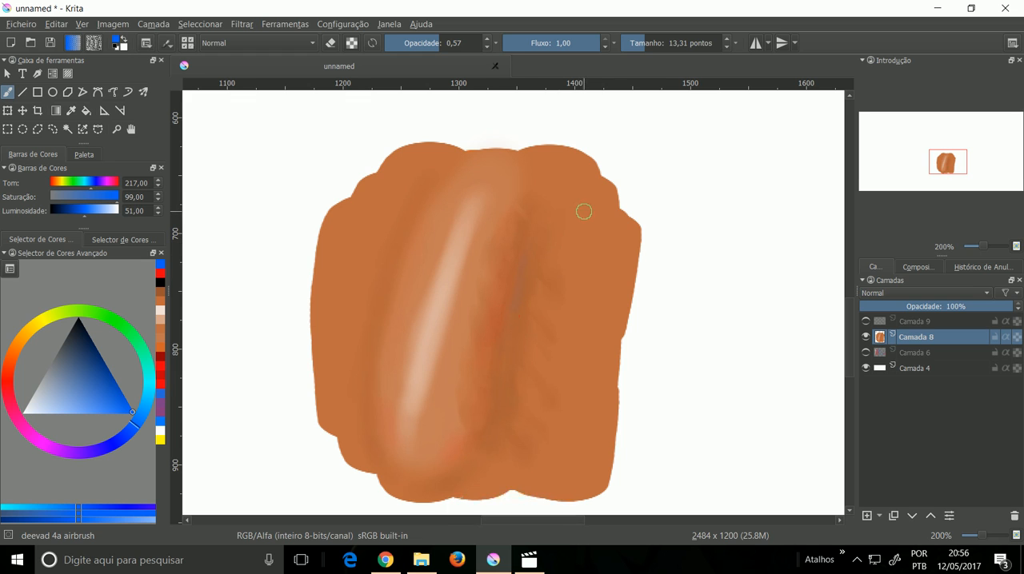
Step: Airbrush a blue tint along the full length of the dark band at opacity 0,40 and size 30,41
{"action": "left_click", "coordinate": [424, 44]}
{"action": "mouse_move", "coordinate": [521, 221]}
{"action": "left_mouse_down"}
{"action": "mouse_move", "coordinate": [530, 258]}
{"action": "mouse_move", "coordinate": [497, 416]}
{"action": "mouse_move", "coordinate": [467, 461]}
{"action": "left_mouse_up"}
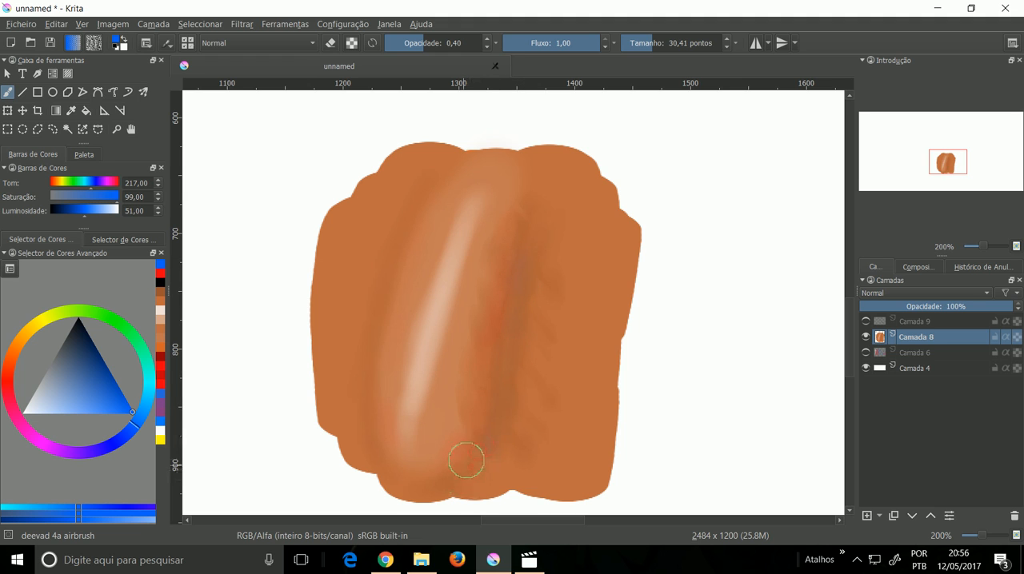
Step: Blend the tinted dark band into the surrounding orange using deevad 3e blending at size 25,61
{"action": "right_click", "coordinate": [555, 263]}
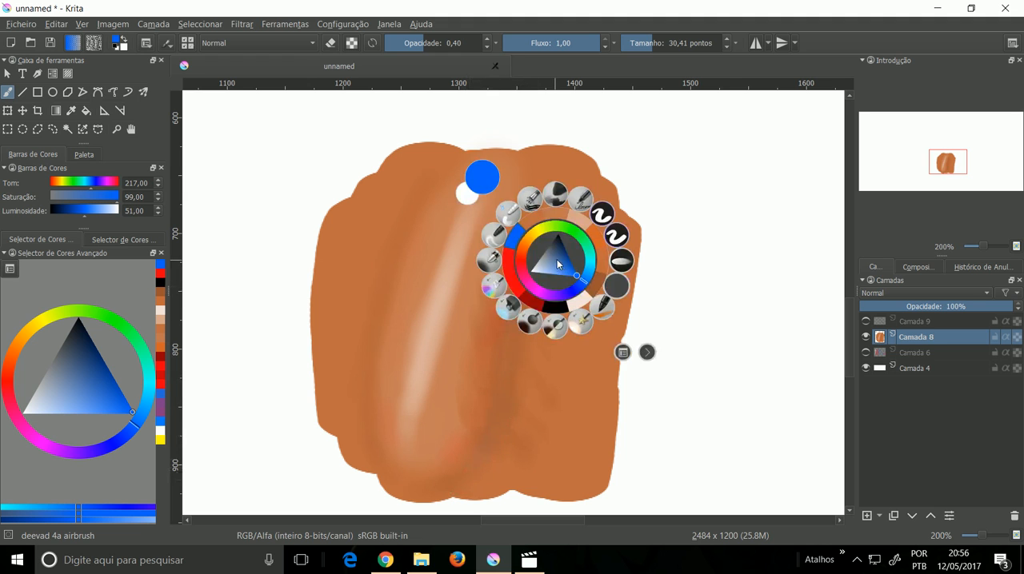
{"action": "left_click", "coordinate": [507, 213]}
{"action": "left_click", "coordinate": [664, 48]}
{"action": "left_click", "coordinate": [653, 52]}
{"action": "mouse_move", "coordinate": [556, 295]}
{"action": "left_mouse_down"}
{"action": "mouse_move", "coordinate": [550, 265]}
{"action": "mouse_move", "coordinate": [546, 363]}
{"action": "mouse_move", "coordinate": [544, 351]}
{"action": "mouse_move", "coordinate": [523, 446]}
{"action": "mouse_move", "coordinate": [536, 297]}
{"action": "mouse_move", "coordinate": [522, 263]}
{"action": "mouse_move", "coordinate": [542, 215]}
{"action": "left_mouse_up"}
{"action": "left_click", "coordinate": [651, 44]}
{"action": "left_click_drag", "start_coordinate": [651, 44], "coordinate": [650, 46]}
{"action": "mouse_move", "coordinate": [521, 242]}
{"action": "left_mouse_down"}
{"action": "mouse_move", "coordinate": [472, 327]}
{"action": "mouse_move", "coordinate": [478, 315]}
{"action": "mouse_move", "coordinate": [463, 424]}
{"action": "mouse_move", "coordinate": [501, 225]}
{"action": "mouse_move", "coordinate": [474, 404]}
{"action": "mouse_move", "coordinate": [473, 394]}
{"action": "mouse_move", "coordinate": [450, 443]}
{"action": "mouse_move", "coordinate": [497, 219]}
{"action": "mouse_move", "coordinate": [511, 215]}
{"action": "mouse_move", "coordinate": [480, 349]}
{"action": "mouse_move", "coordinate": [487, 314]}
{"action": "mouse_move", "coordinate": [485, 374]}
{"action": "mouse_move", "coordinate": [445, 452]}
{"action": "mouse_move", "coordinate": [502, 241]}
{"action": "mouse_move", "coordinate": [490, 373]}
{"action": "mouse_move", "coordinate": [463, 458]}
{"action": "mouse_move", "coordinate": [451, 423]}
{"action": "mouse_move", "coordinate": [441, 435]}
{"action": "mouse_move", "coordinate": [447, 403]}
{"action": "mouse_move", "coordinate": [526, 259]}
{"action": "mouse_move", "coordinate": [539, 380]}
{"action": "mouse_move", "coordinate": [532, 429]}
{"action": "mouse_move", "coordinate": [526, 404]}
{"action": "mouse_move", "coordinate": [501, 467]}
{"action": "mouse_move", "coordinate": [546, 304]}
{"action": "mouse_move", "coordinate": [541, 297]}
{"action": "mouse_move", "coordinate": [519, 455]}
{"action": "mouse_move", "coordinate": [527, 411]}
{"action": "mouse_move", "coordinate": [476, 201]}
{"action": "left_mouse_up"}
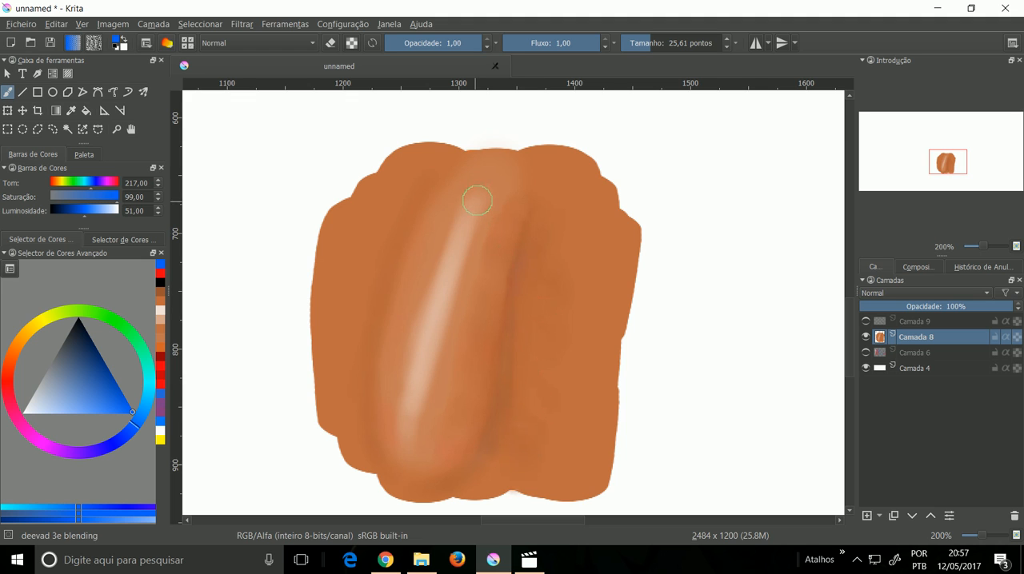
Step: Examine the blended highlight and dark band at 100% and 200% magnification
{"action": "mouse_move", "coordinate": [527, 147]}
{"action": "left_mouse_down"}
{"action": "mouse_move", "coordinate": [516, 160]}
{"action": "mouse_move", "coordinate": [540, 203]}
{"action": "mouse_move", "coordinate": [555, 167]}
{"action": "mouse_move", "coordinate": [545, 244]}
{"action": "left_mouse_up"}
{"action": "key", "text": "1"}
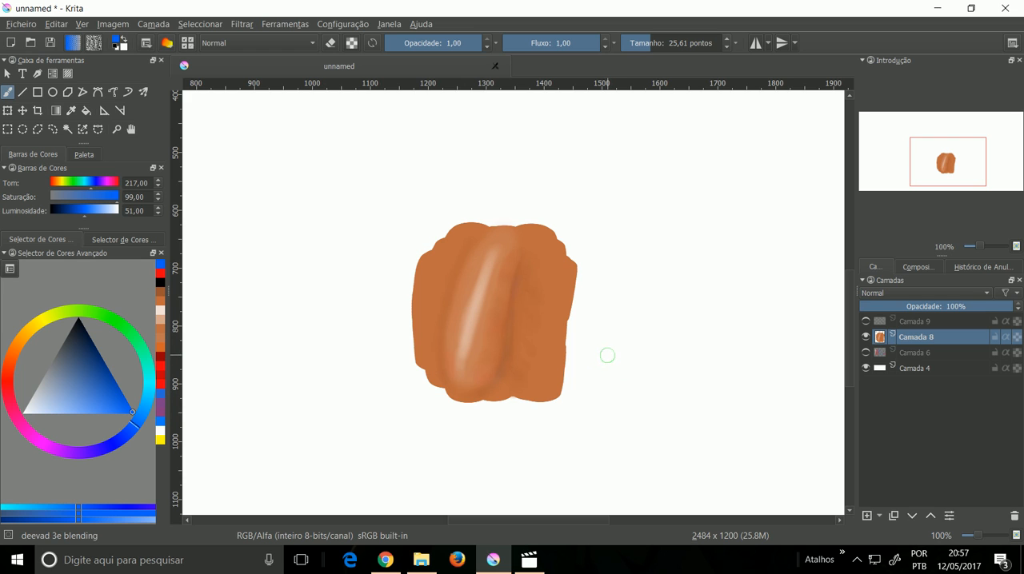
{"action": "key", "text": "ctrl+plus"}
{"action": "key", "text": "ctrl+plus"}
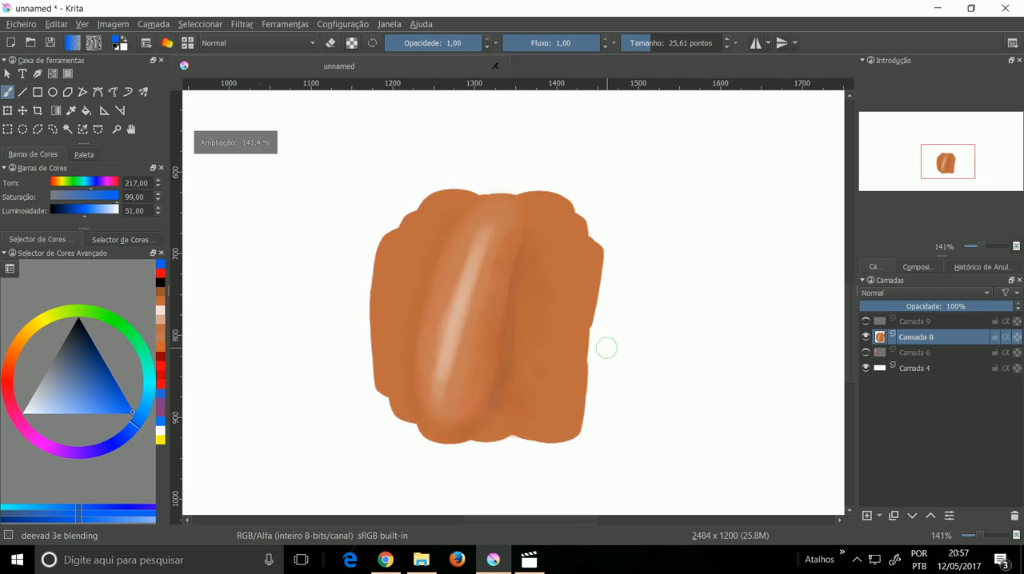
{"action": "mouse_move", "coordinate": [567, 358]}
{"action": "left_mouse_down"}
{"action": "mouse_move", "coordinate": [601, 254]}
{"action": "mouse_move", "coordinate": [614, 280]}
{"action": "mouse_move", "coordinate": [612, 269]}
{"action": "left_mouse_up"}
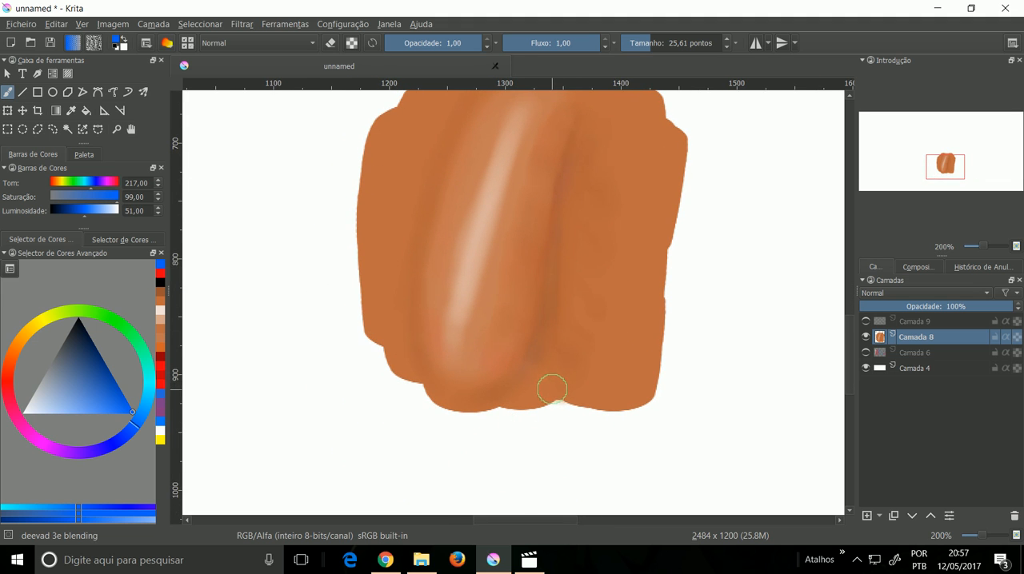
{"action": "left_click_drag", "start_coordinate": [608, 283], "coordinate": [599, 352]}
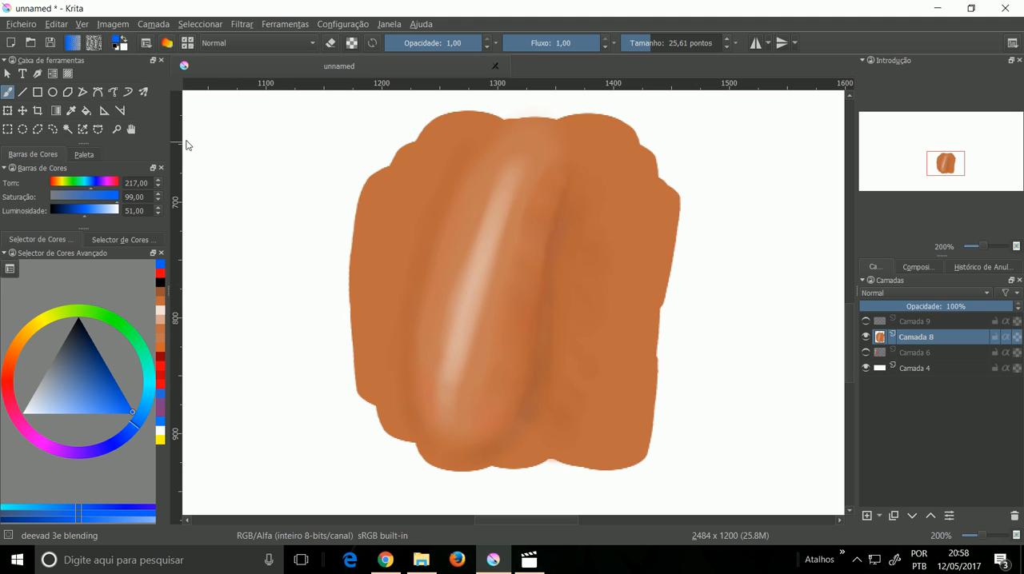
Step: Choose pure black as the painting colour and switch to the deevad 1e annotation pen
{"action": "left_click_drag", "start_coordinate": [78, 371], "coordinate": [76, 314]}
{"action": "right_click", "coordinate": [433, 202]}
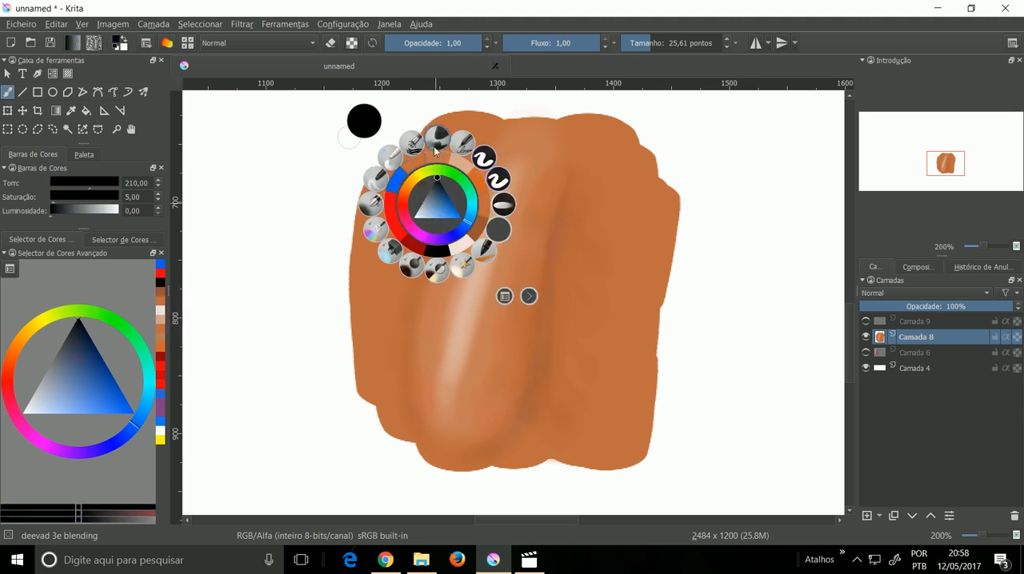
{"action": "left_click", "coordinate": [461, 144]}
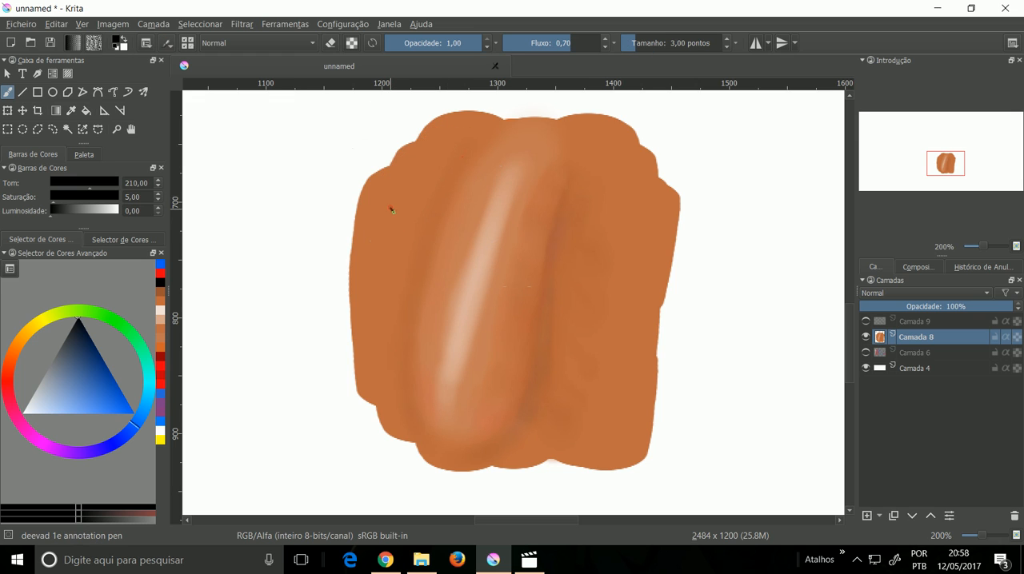
Step: Sketch an arrow toward the highlight's soft edge and a sharp angular peak on the white area, and undo these marks
{"action": "left_click_drag", "start_coordinate": [391, 209], "coordinate": [433, 254]}
{"action": "mouse_move", "coordinate": [213, 340]}
{"action": "left_mouse_down"}
{"action": "mouse_move", "coordinate": [281, 293]}
{"action": "mouse_move", "coordinate": [303, 335]}
{"action": "left_mouse_up"}
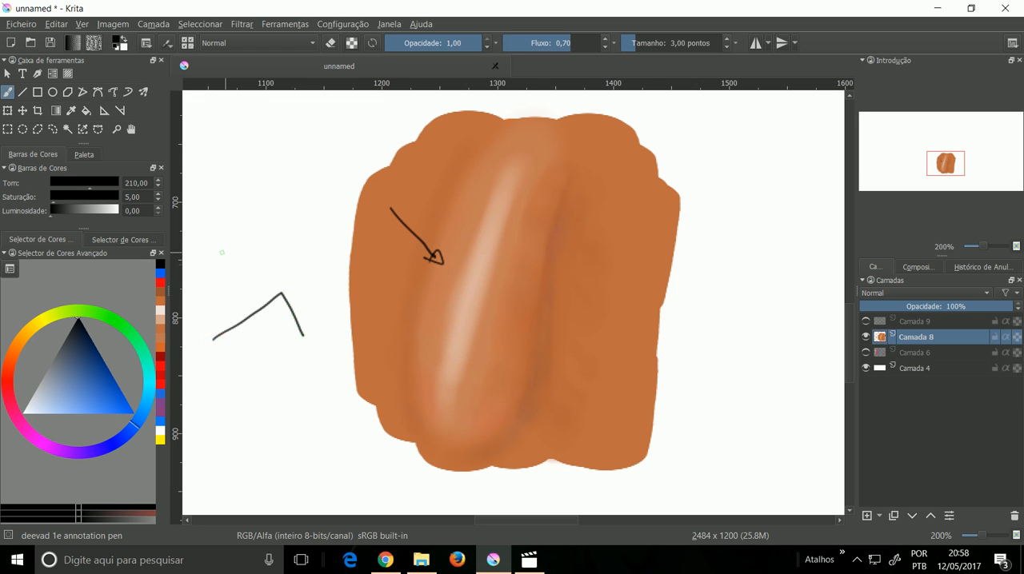
{"action": "key", "text": "ctrl+z"}
{"action": "key", "text": "ctrl+z"}
{"action": "key", "text": "ctrl+z"}
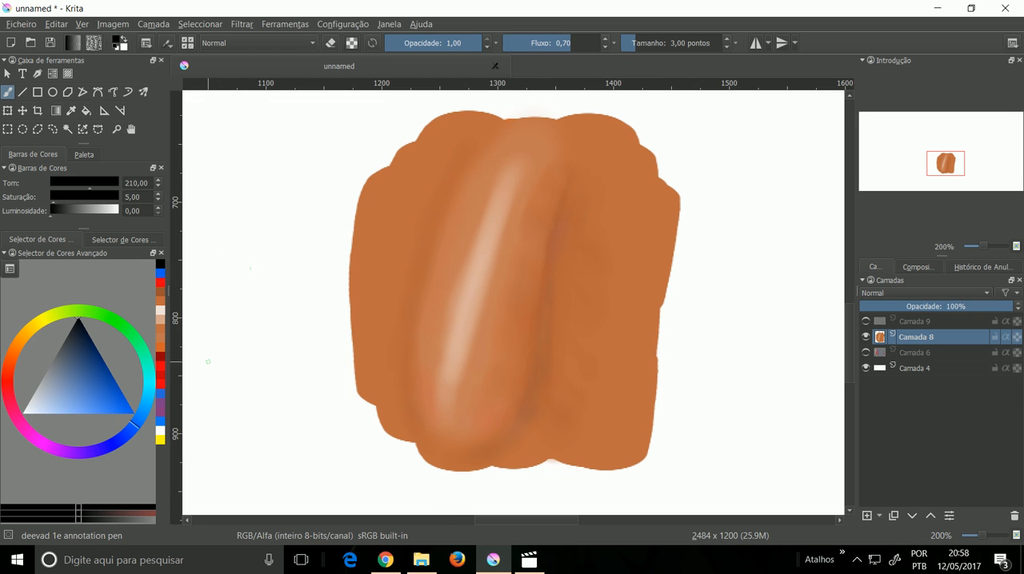
Step: Try sketching a rounded profile curve on the white area beside the orange shape, and undo the test marks
{"action": "left_click_drag", "start_coordinate": [232, 322], "coordinate": [208, 360]}
{"action": "key", "text": "ctrl+z"}
{"action": "left_click_drag", "start_coordinate": [251, 332], "coordinate": [211, 382]}
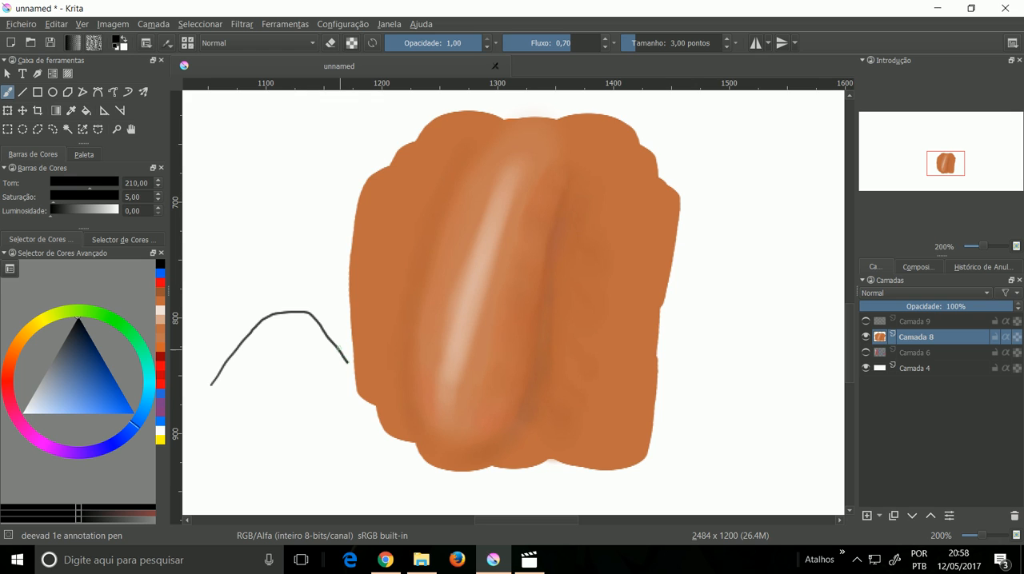
{"action": "key", "text": "ctrl+z"}
{"action": "left_click", "coordinate": [314, 382]}
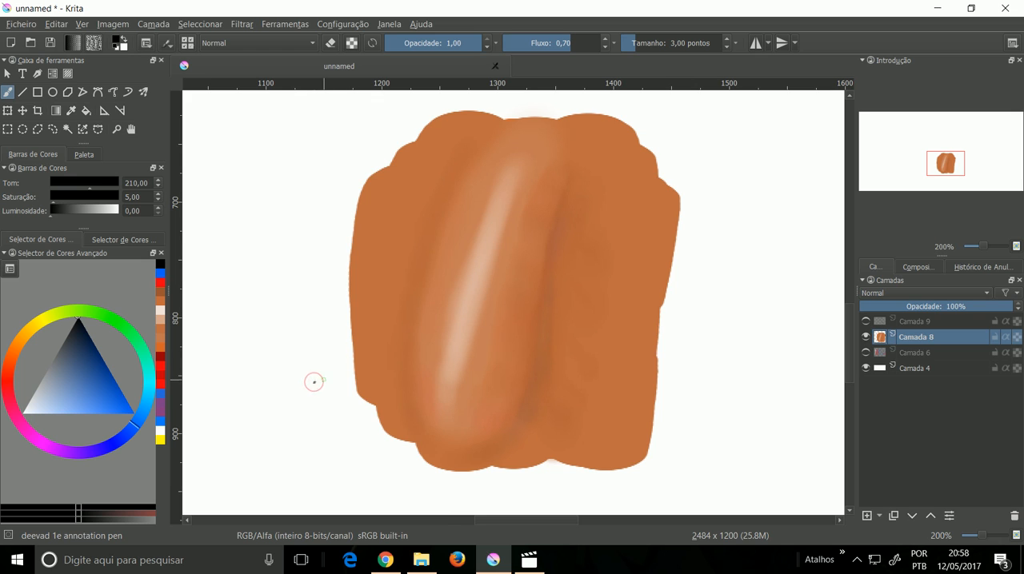
{"action": "key", "text": "ctrl+z"}
Step: Draw a black rounded hill-shaped profile curve beside the orange shape, and undo the short marks along the highlight's soft edge
{"action": "mouse_move", "coordinate": [305, 329]}
{"action": "left_mouse_down"}
{"action": "mouse_move", "coordinate": [448, 316]}
{"action": "mouse_move", "coordinate": [438, 314]}
{"action": "left_mouse_up"}
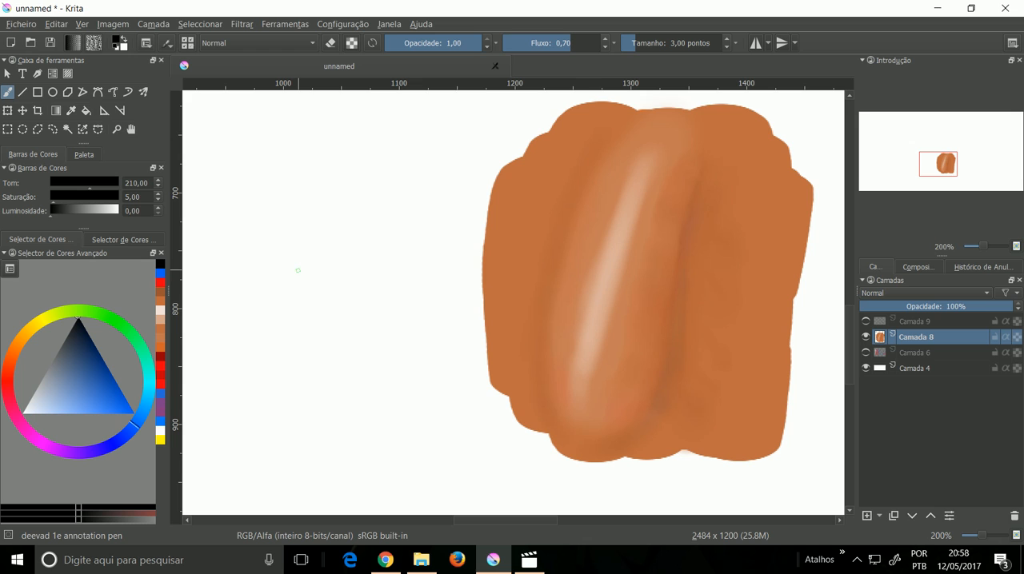
{"action": "left_click_drag", "start_coordinate": [298, 268], "coordinate": [341, 269]}
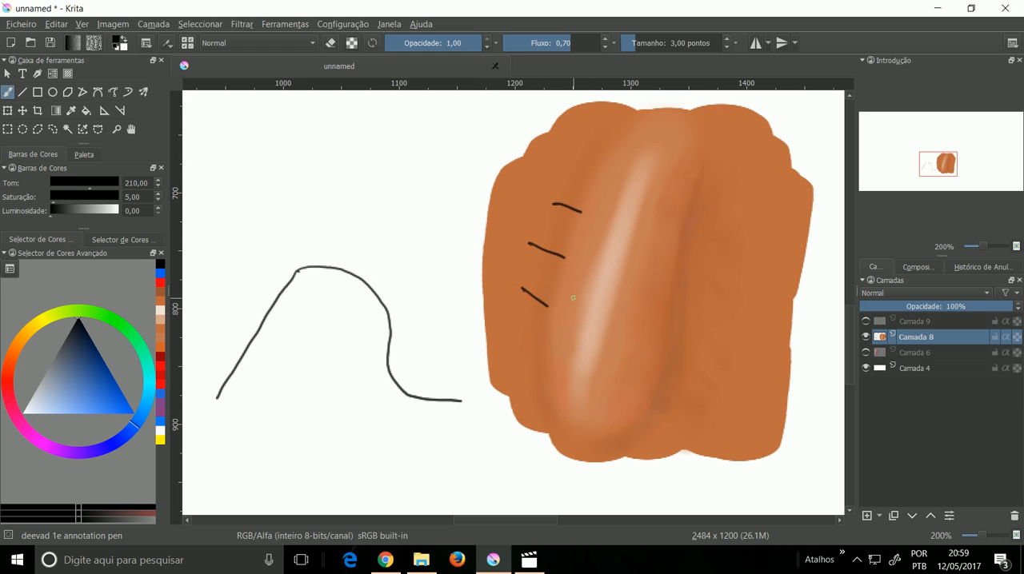
{"action": "key", "text": "ctrl+z"}
Step: Switch to deevad 4a airbrush at size 37,68 and sample the light orange between the dark edge and the highlight
{"action": "scroll", "coordinate": [560, 238], "scroll_direction": "up", "scroll_amount": 1}
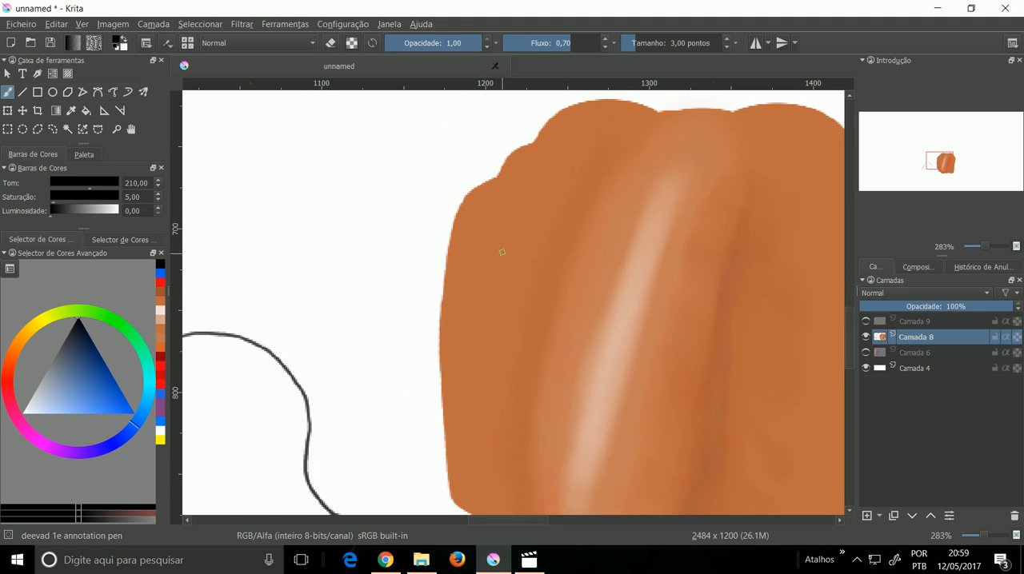
{"action": "right_click", "coordinate": [512, 244]}
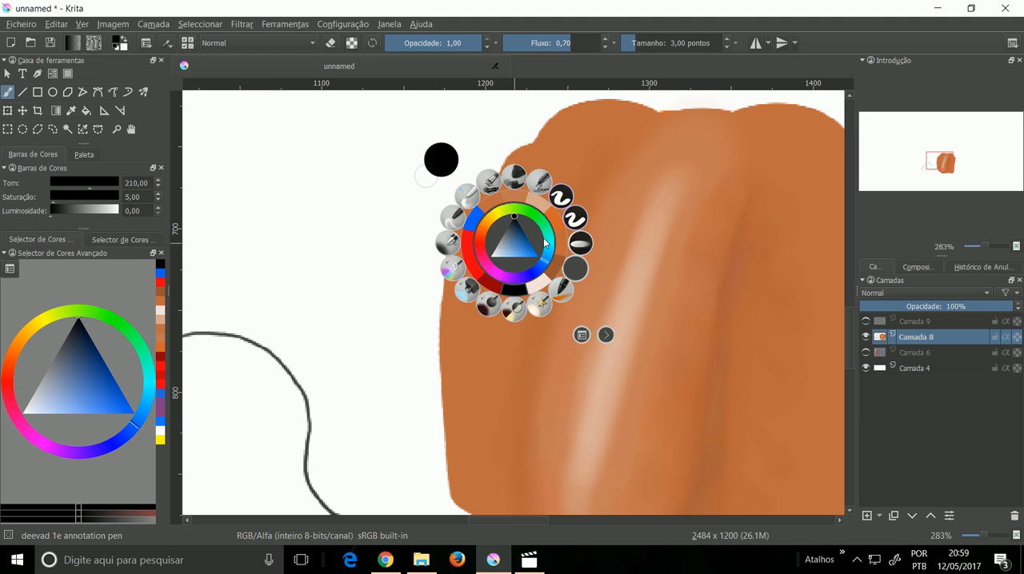
{"action": "left_click", "coordinate": [448, 243]}
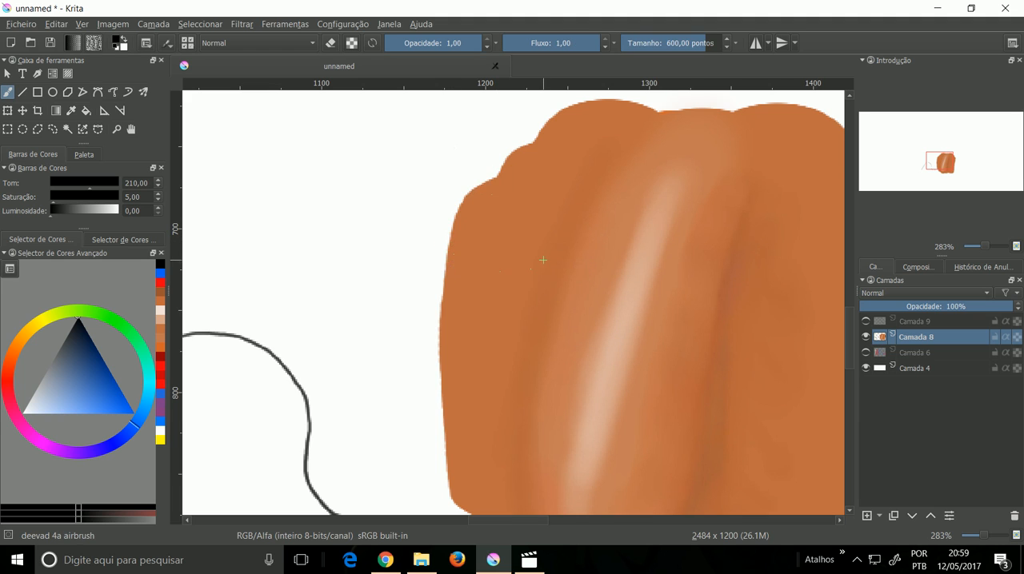
{"action": "key", "text": "p"}
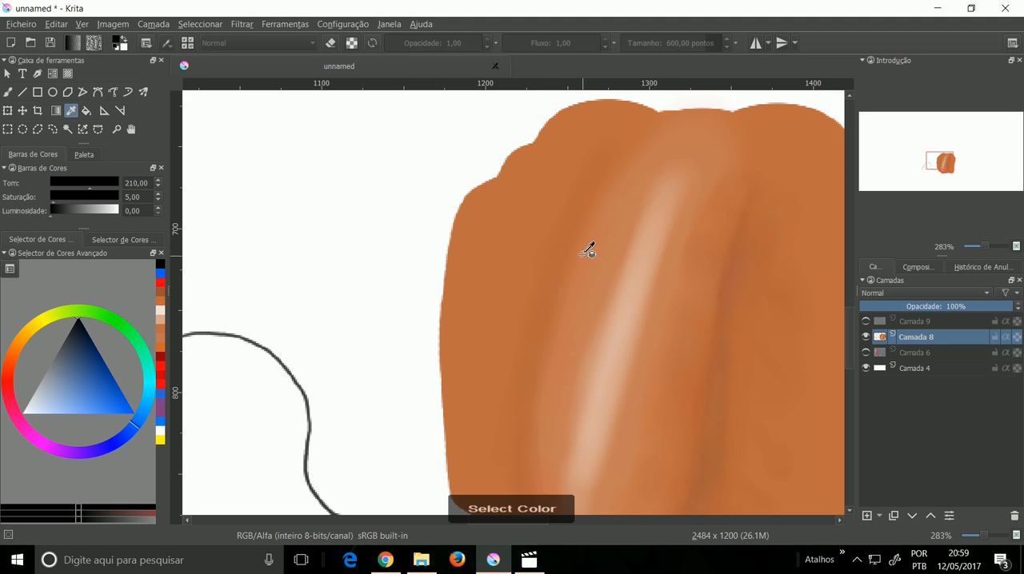
{"action": "left_click", "coordinate": [587, 250]}
{"action": "key", "text": "b"}
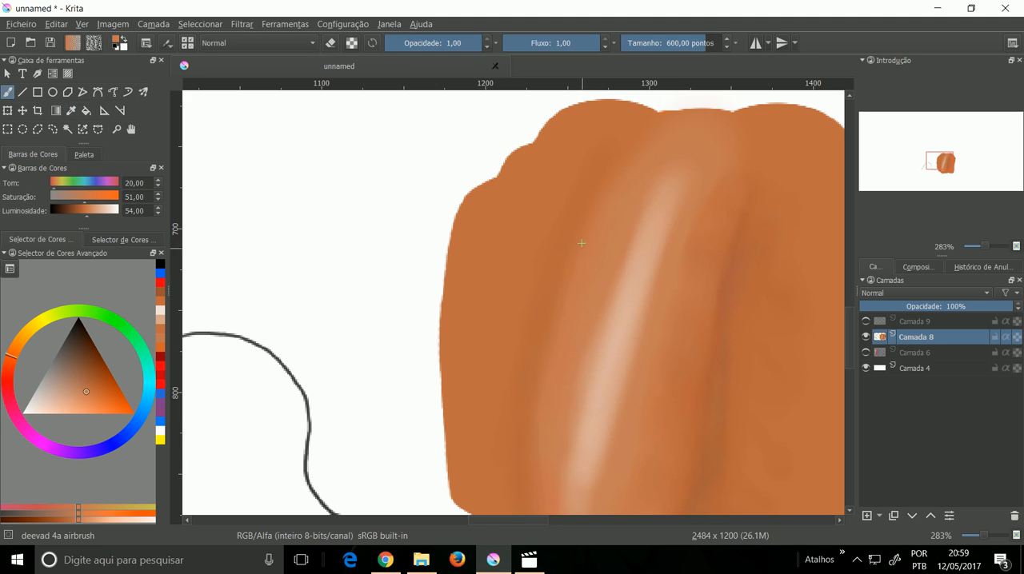
{"action": "right_click", "coordinate": [493, 254]}
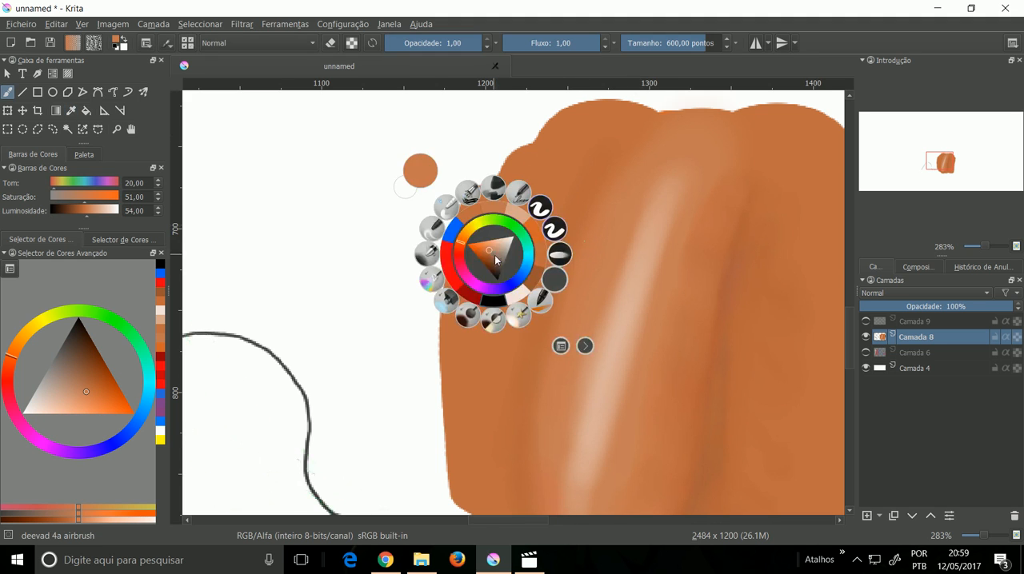
{"action": "left_click", "coordinate": [430, 250]}
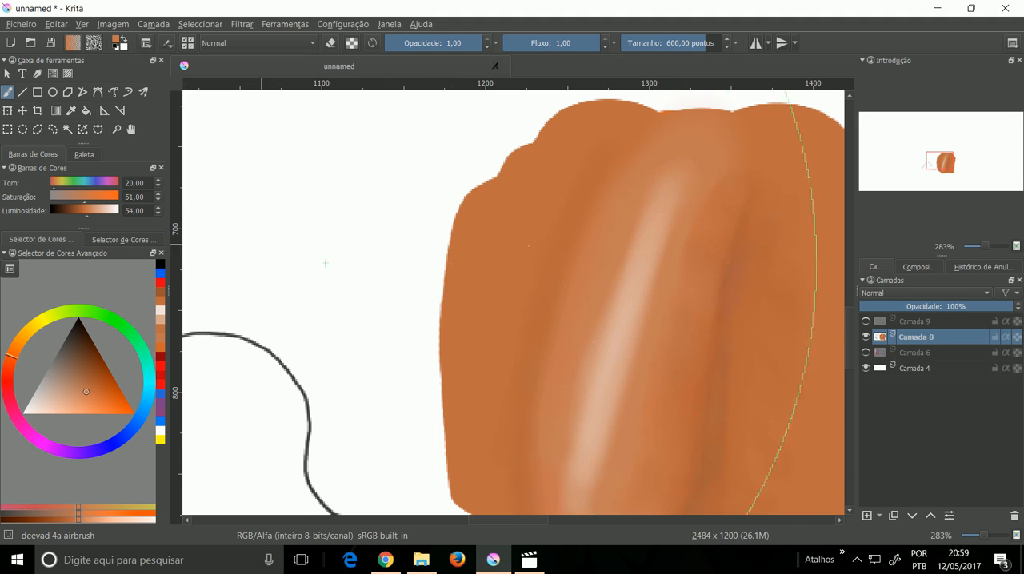
{"action": "left_click_drag", "start_coordinate": [667, 46], "coordinate": [656, 45]}
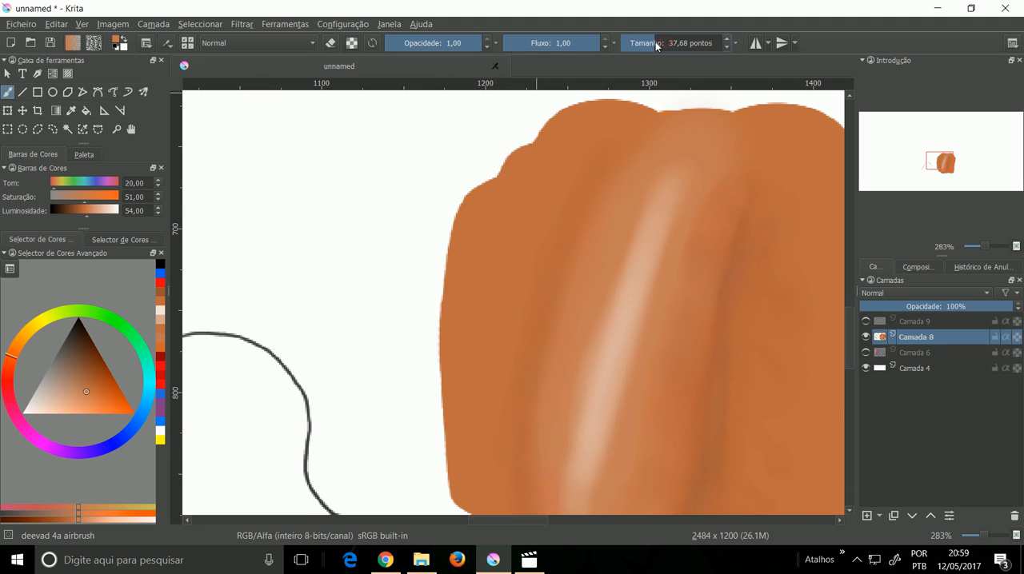
Step: Airbrush the sampled orange down the shaded edge beside the highlight to soften its transition into the base colour
{"action": "mouse_move", "coordinate": [567, 262]}
{"action": "left_mouse_down"}
{"action": "mouse_move", "coordinate": [537, 353]}
{"action": "mouse_move", "coordinate": [572, 236]}
{"action": "mouse_move", "coordinate": [532, 369]}
{"action": "mouse_move", "coordinate": [599, 176]}
{"action": "mouse_move", "coordinate": [517, 452]}
{"action": "left_mouse_up"}
{"action": "scroll", "coordinate": [516, 451], "scroll_direction": "down", "scroll_amount": 3}
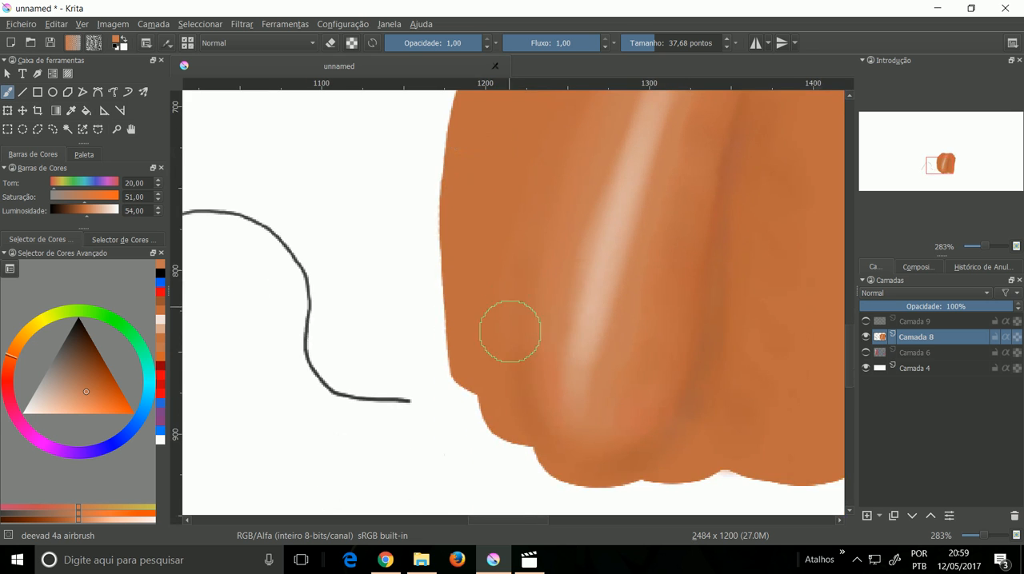
{"action": "mouse_move", "coordinate": [518, 360]}
{"action": "left_mouse_down"}
{"action": "mouse_move", "coordinate": [521, 323]}
{"action": "mouse_move", "coordinate": [520, 397]}
{"action": "mouse_move", "coordinate": [539, 231]}
{"action": "left_mouse_up"}
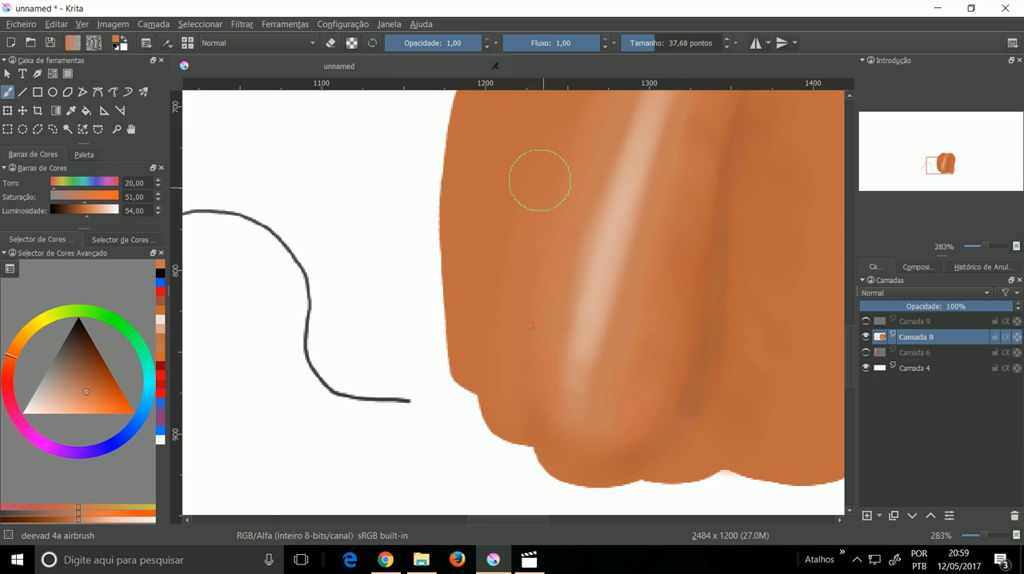
{"action": "left_click_drag", "start_coordinate": [536, 179], "coordinate": [507, 320]}
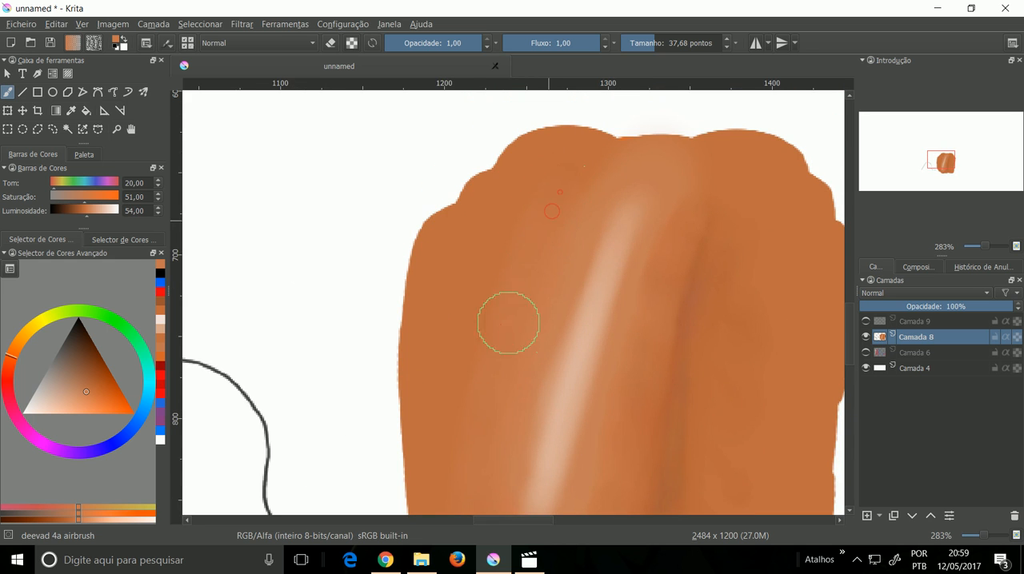
{"action": "left_click_drag", "start_coordinate": [506, 349], "coordinate": [499, 237]}
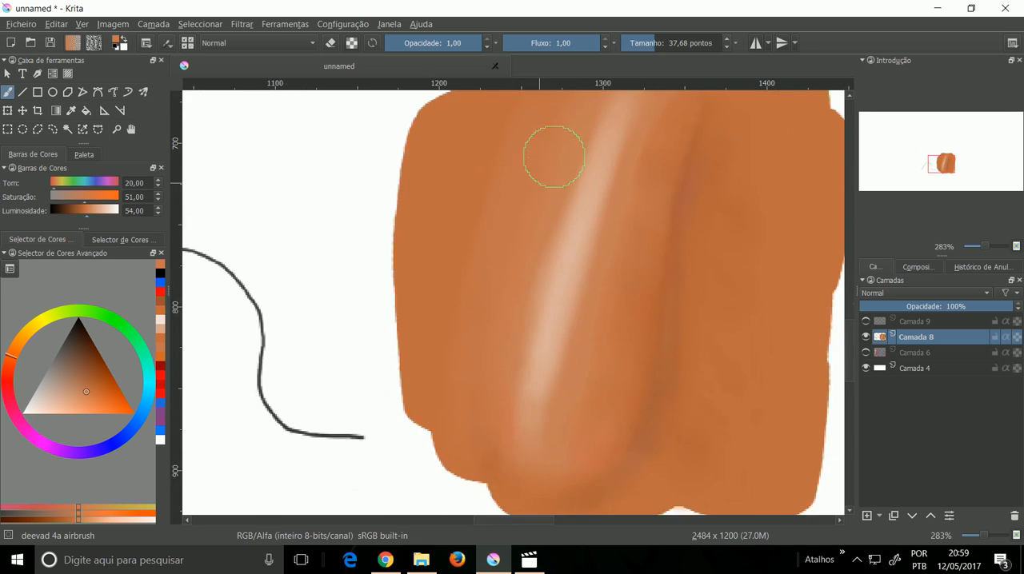
{"action": "left_click_drag", "start_coordinate": [552, 157], "coordinate": [514, 309]}
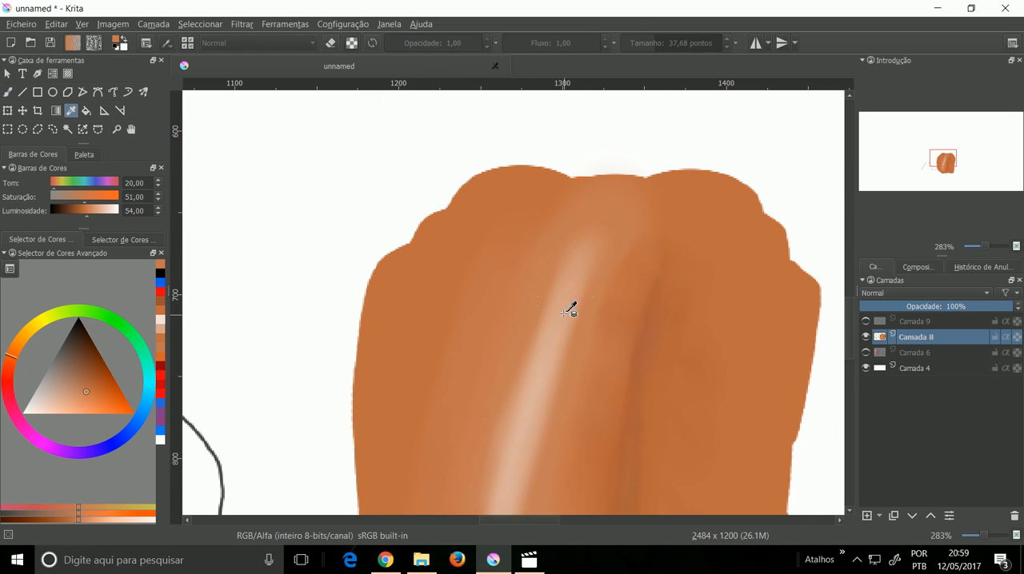
Step: Sample the paler tone at the highlight's edge and airbrush it outward over the adjacent orange to widen the soft gradient
{"action": "left_click", "coordinate": [570, 307], "text": "ctrl"}
{"action": "left_click_drag", "start_coordinate": [525, 280], "coordinate": [486, 427]}
{"action": "mouse_move", "coordinate": [543, 250]}
{"action": "left_mouse_down"}
{"action": "mouse_move", "coordinate": [495, 433]}
{"action": "mouse_move", "coordinate": [498, 331]}
{"action": "left_mouse_up"}
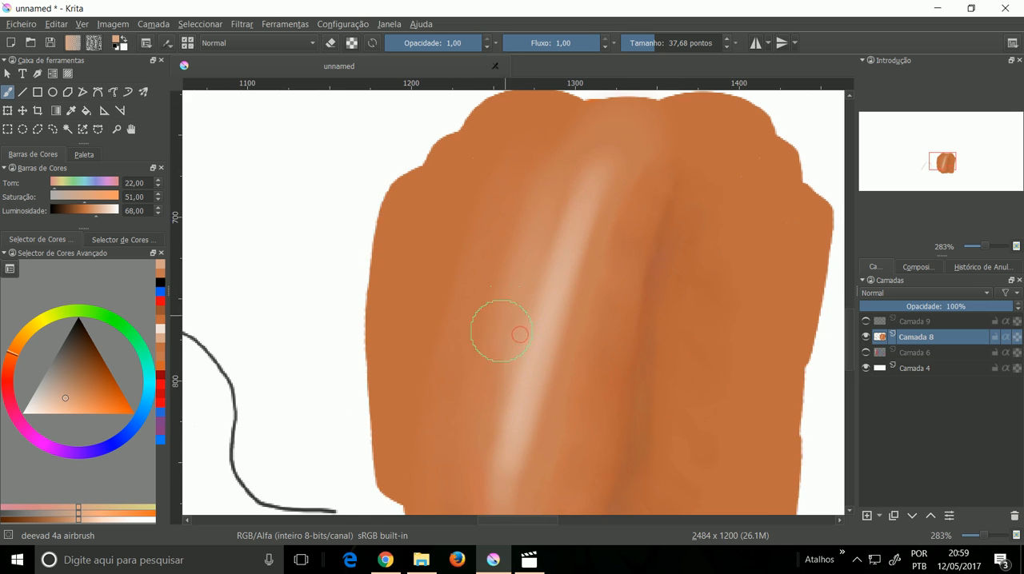
{"action": "left_click_drag", "start_coordinate": [508, 264], "coordinate": [473, 378]}
{"action": "left_click_drag", "start_coordinate": [500, 227], "coordinate": [449, 407]}
{"action": "mouse_move", "coordinate": [519, 182]}
{"action": "left_mouse_down"}
{"action": "mouse_move", "coordinate": [473, 339]}
{"action": "mouse_move", "coordinate": [451, 355]}
{"action": "left_mouse_up"}
{"action": "mouse_move", "coordinate": [482, 190]}
{"action": "left_mouse_down"}
{"action": "mouse_move", "coordinate": [460, 258]}
{"action": "mouse_move", "coordinate": [463, 290]}
{"action": "left_mouse_up"}
{"action": "left_click_drag", "start_coordinate": [516, 211], "coordinate": [466, 450]}
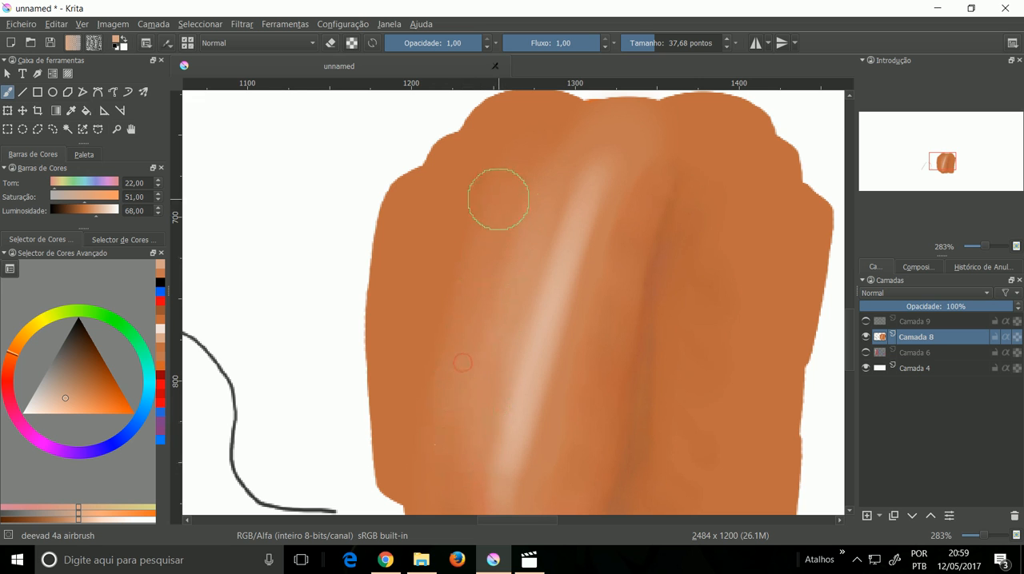
{"action": "left_click_drag", "start_coordinate": [530, 195], "coordinate": [482, 278]}
{"action": "left_click_drag", "start_coordinate": [445, 226], "coordinate": [432, 311]}
{"action": "left_click_drag", "start_coordinate": [487, 196], "coordinate": [468, 239]}
Step: Smear the light tones outward into the darker orange in several streaks using deevad 3f smear at size 16,45
{"action": "right_click", "coordinate": [468, 238]}
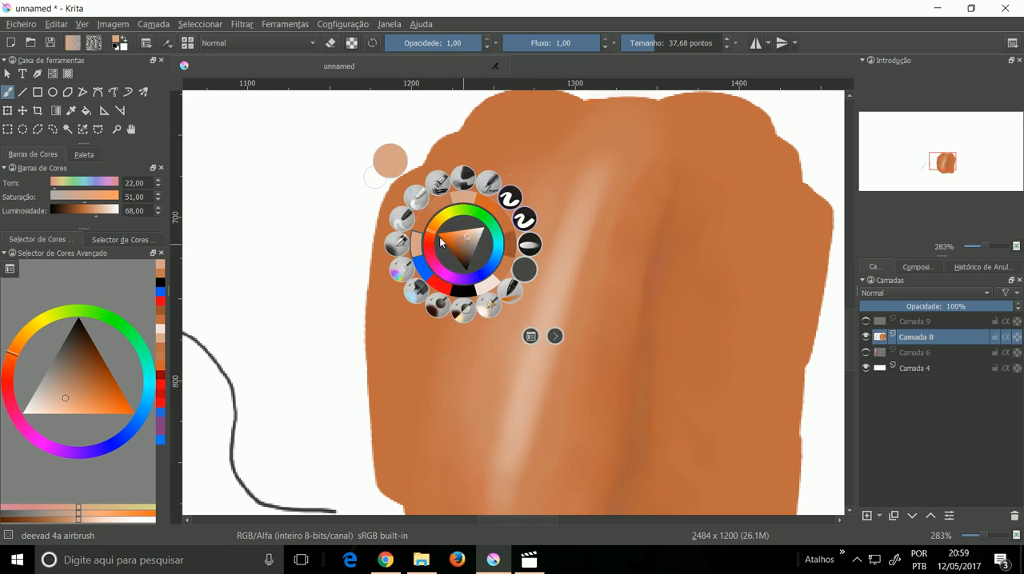
{"action": "left_click", "coordinate": [402, 217]}
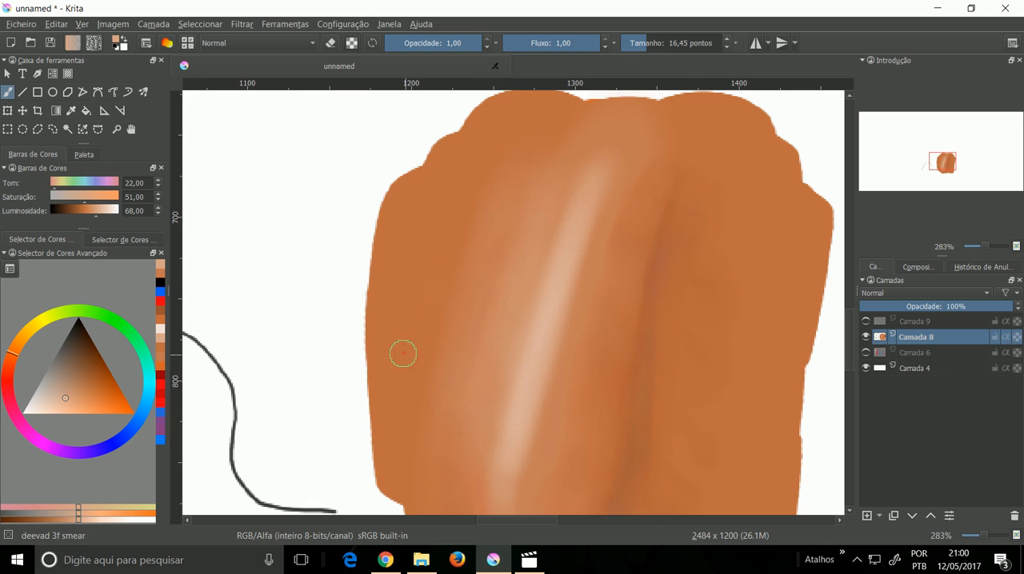
{"action": "left_click_drag", "start_coordinate": [466, 344], "coordinate": [468, 332]}
{"action": "left_click_drag", "start_coordinate": [507, 281], "coordinate": [422, 250]}
{"action": "left_click_drag", "start_coordinate": [515, 239], "coordinate": [436, 192]}
{"action": "left_click_drag", "start_coordinate": [496, 311], "coordinate": [376, 299]}
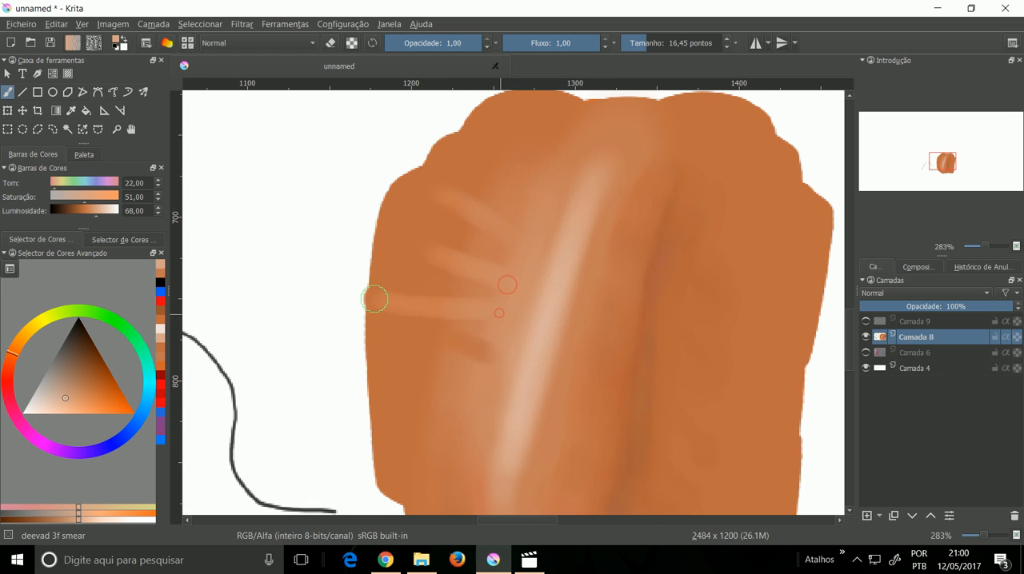
{"action": "left_click_drag", "start_coordinate": [472, 383], "coordinate": [408, 323]}
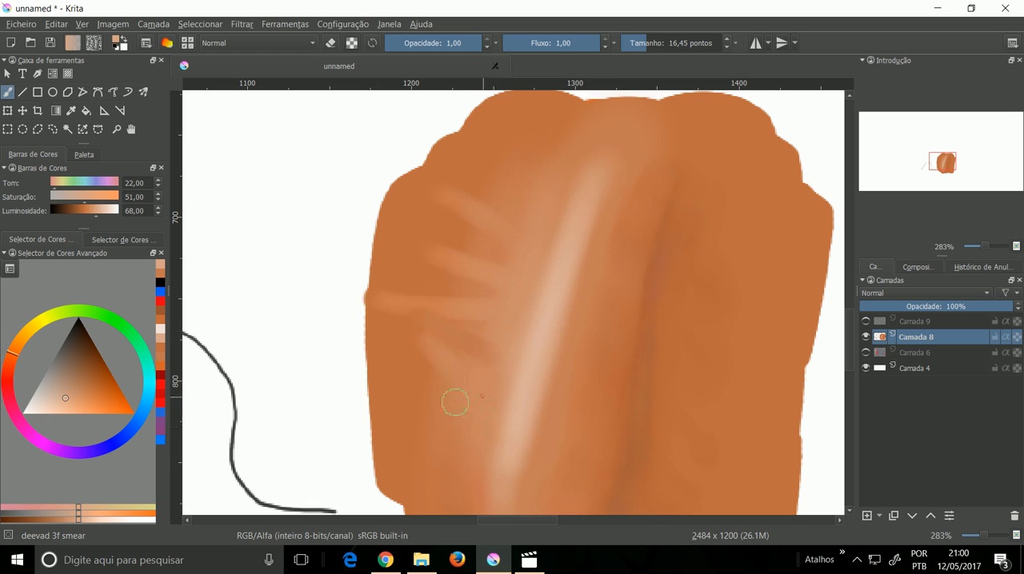
Step: Blend the smeared streaks into the orange with deevad 3e blending, reducing the brush size to 20,05
{"action": "right_click", "coordinate": [455, 310]}
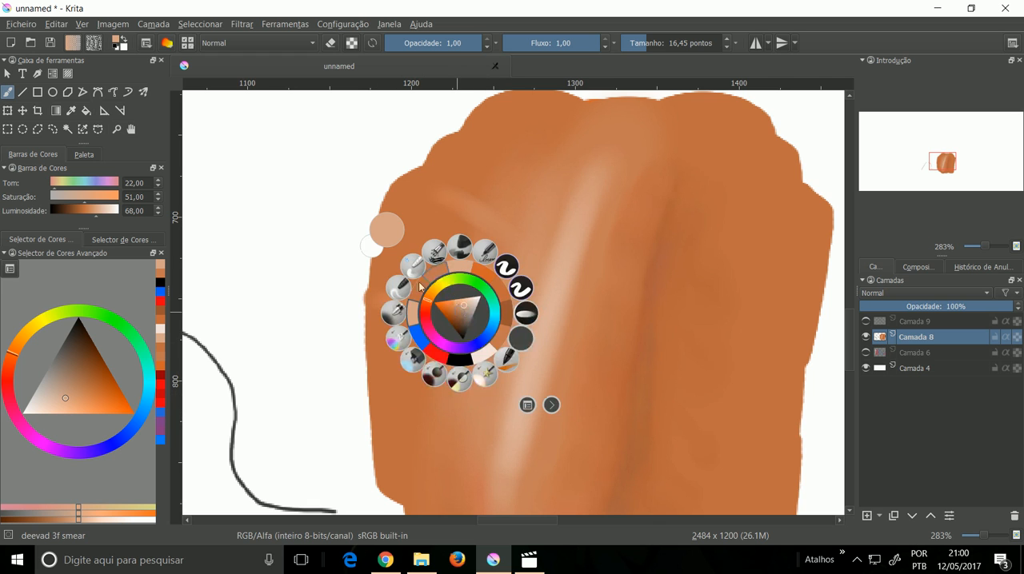
{"action": "left_click", "coordinate": [414, 266]}
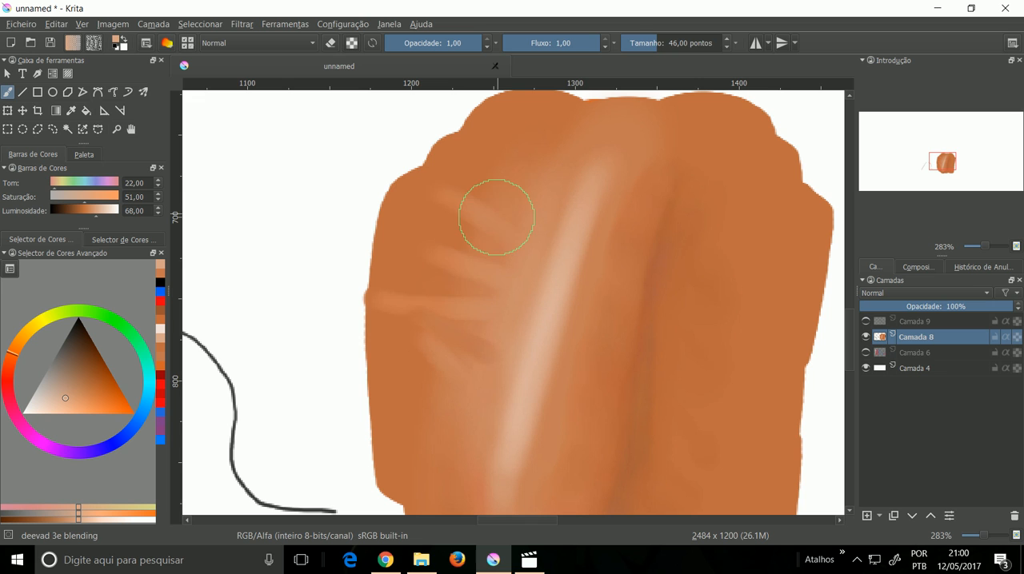
{"action": "mouse_move", "coordinate": [466, 211]}
{"action": "left_mouse_down"}
{"action": "mouse_move", "coordinate": [455, 210]}
{"action": "mouse_move", "coordinate": [500, 210]}
{"action": "mouse_move", "coordinate": [487, 265]}
{"action": "mouse_move", "coordinate": [450, 201]}
{"action": "mouse_move", "coordinate": [391, 308]}
{"action": "mouse_move", "coordinate": [451, 313]}
{"action": "mouse_move", "coordinate": [464, 293]}
{"action": "mouse_move", "coordinate": [454, 341]}
{"action": "left_mouse_up"}
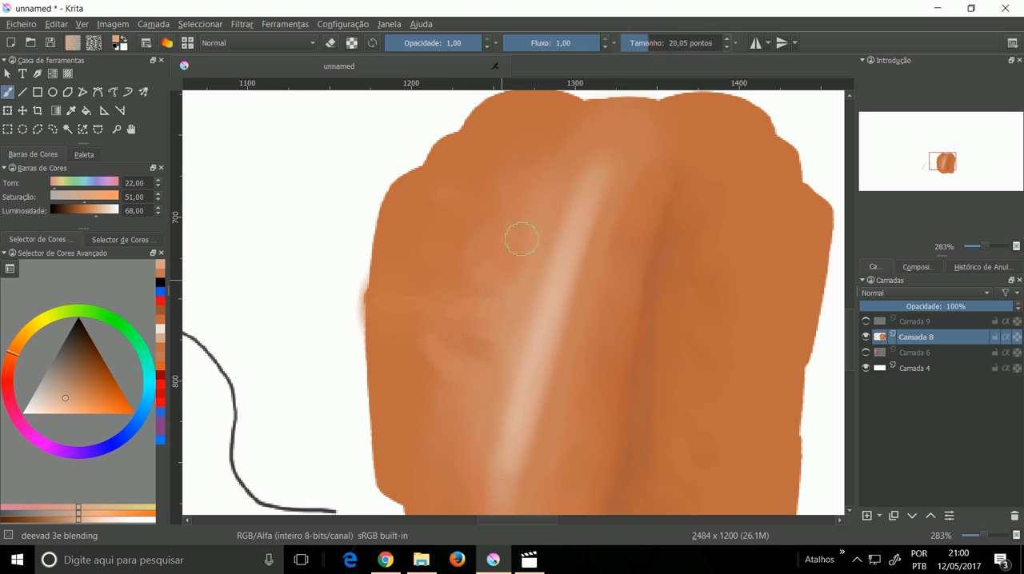
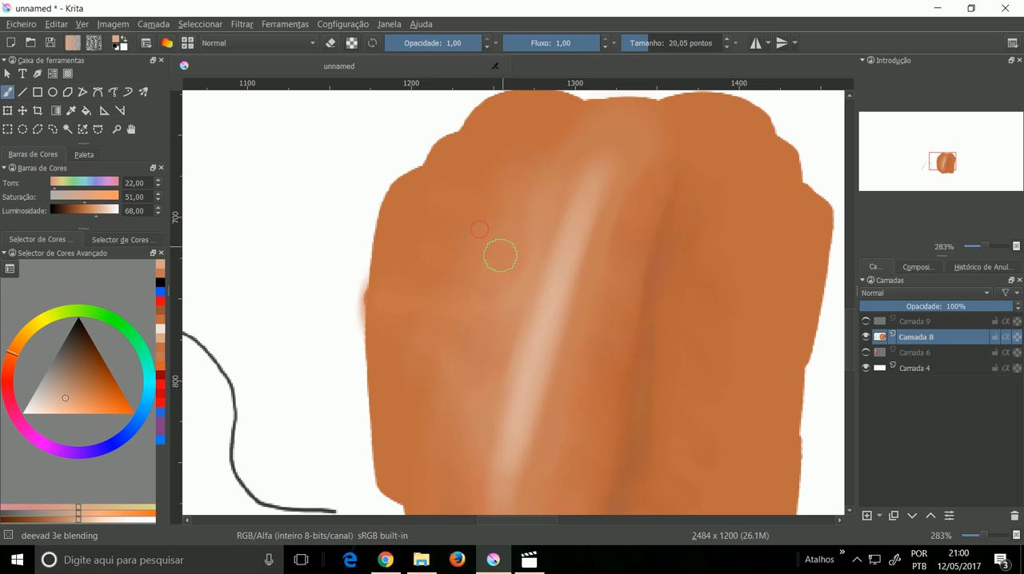
Step: Enlarge the deevad 3e blending brush to 84,78 and blend the light tones into the orange area left of the highlight
{"action": "right_click", "coordinate": [506, 263]}
{"action": "left_click", "coordinate": [500, 388]}
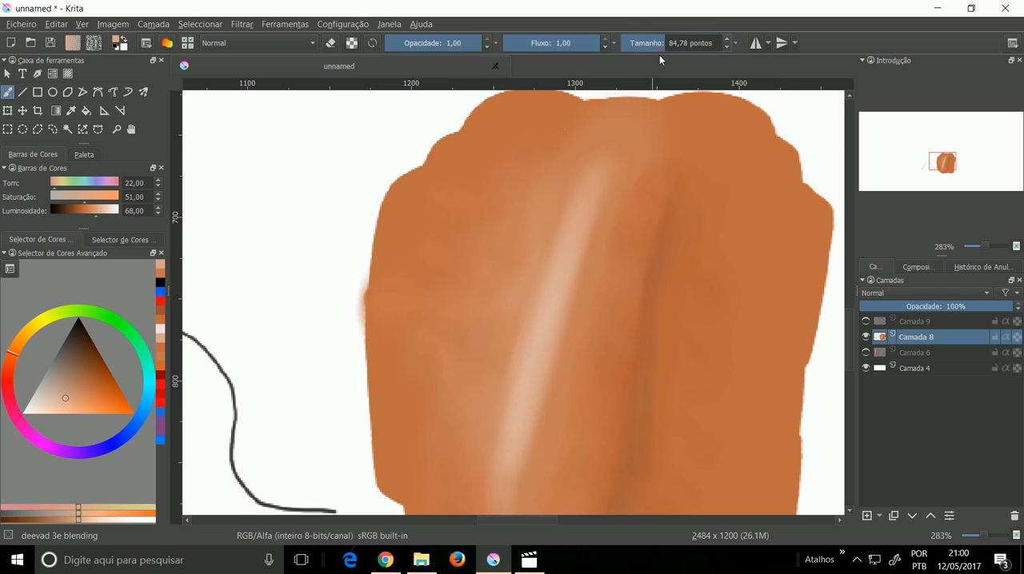
{"action": "mouse_move", "coordinate": [437, 324]}
{"action": "left_mouse_down"}
{"action": "mouse_move", "coordinate": [429, 352]}
{"action": "mouse_move", "coordinate": [418, 318]}
{"action": "mouse_move", "coordinate": [450, 279]}
{"action": "mouse_move", "coordinate": [458, 381]}
{"action": "mouse_move", "coordinate": [472, 279]}
{"action": "left_mouse_up"}
{"action": "left_click_drag", "start_coordinate": [497, 216], "coordinate": [478, 333]}
{"action": "left_click_drag", "start_coordinate": [451, 370], "coordinate": [514, 195]}
{"action": "left_click_drag", "start_coordinate": [472, 279], "coordinate": [513, 199]}
{"action": "mouse_move", "coordinate": [447, 364]}
{"action": "left_mouse_down"}
{"action": "mouse_move", "coordinate": [469, 311]}
{"action": "mouse_move", "coordinate": [493, 178]}
{"action": "mouse_move", "coordinate": [495, 223]}
{"action": "mouse_move", "coordinate": [542, 246]}
{"action": "left_mouse_up"}
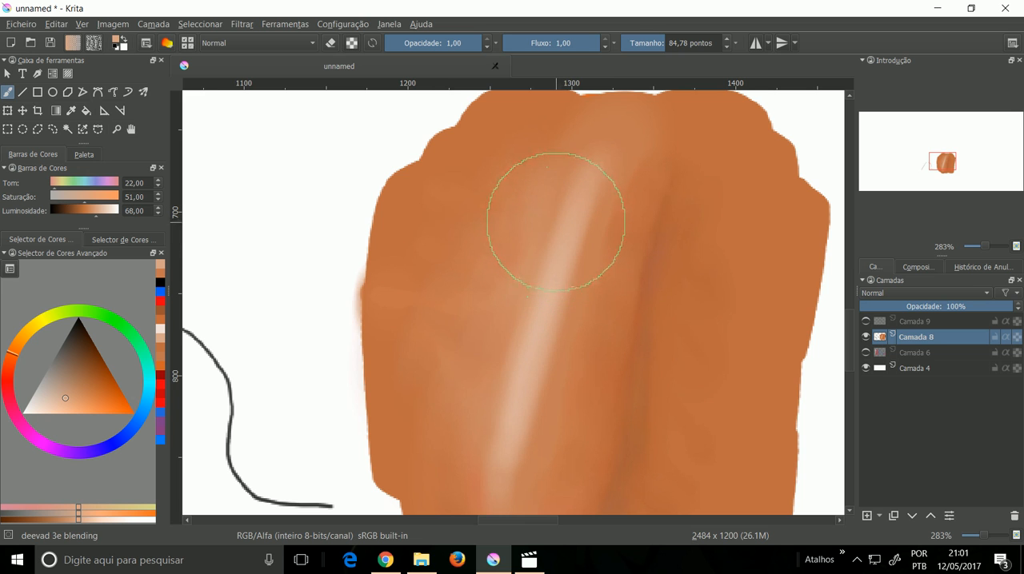
Step: Airbrush a pale tone down the left side of the highlight with deevad 4a airbrush at size 55,52
{"action": "key", "text": "p"}
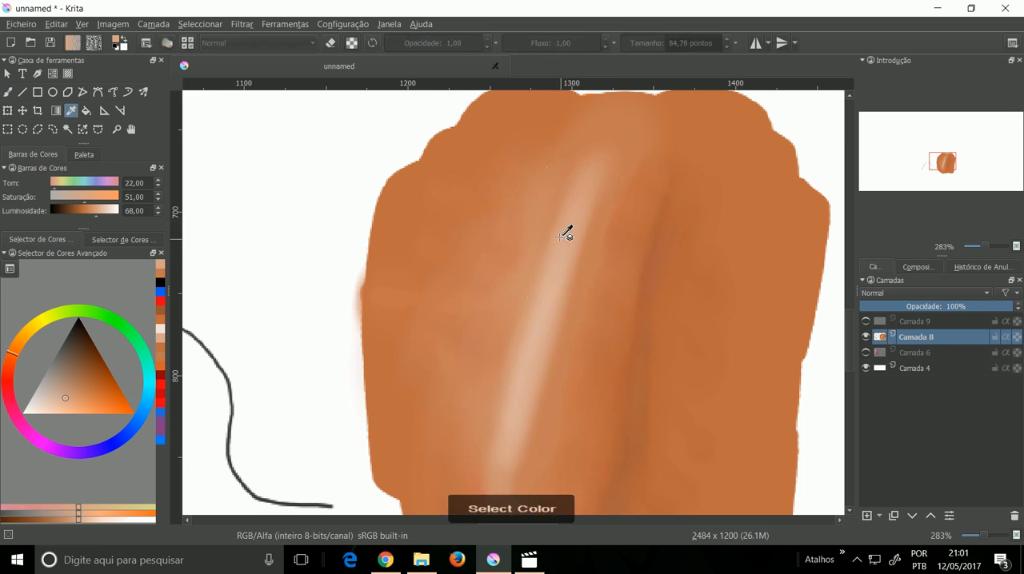
{"action": "right_click", "coordinate": [545, 244]}
{"action": "left_click", "coordinate": [483, 247]}
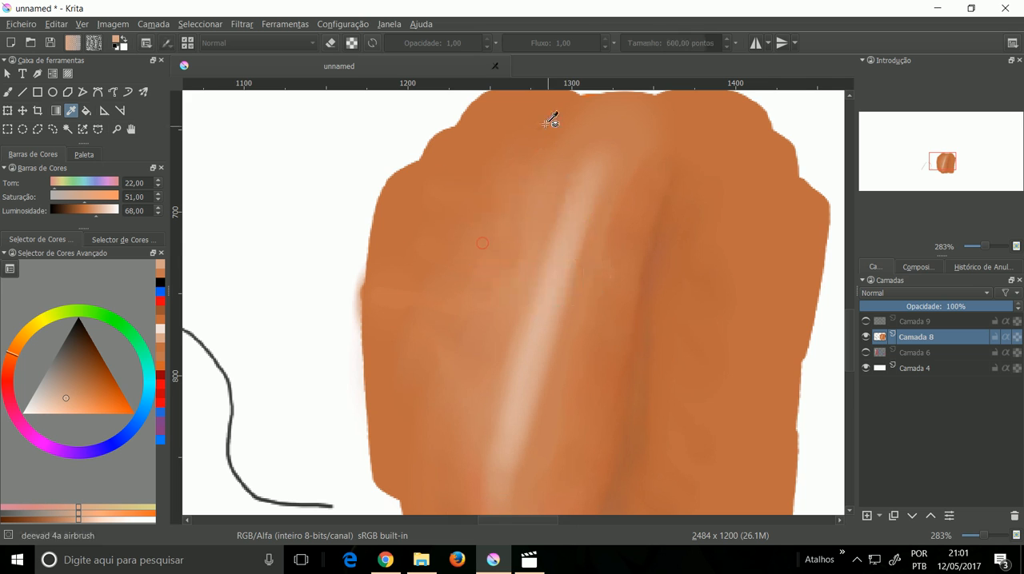
{"action": "key", "text": "b"}
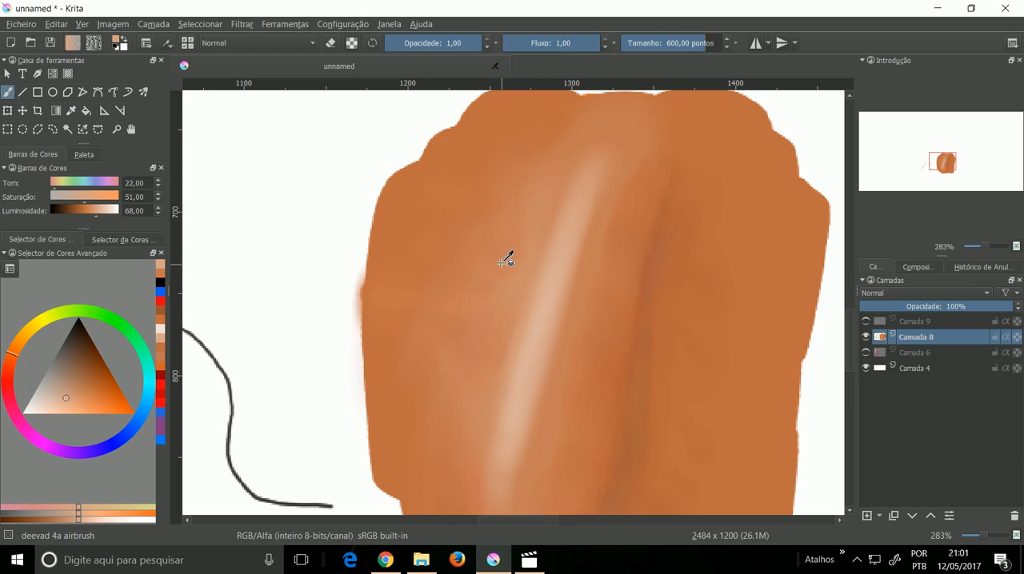
{"action": "left_click", "coordinate": [649, 47]}
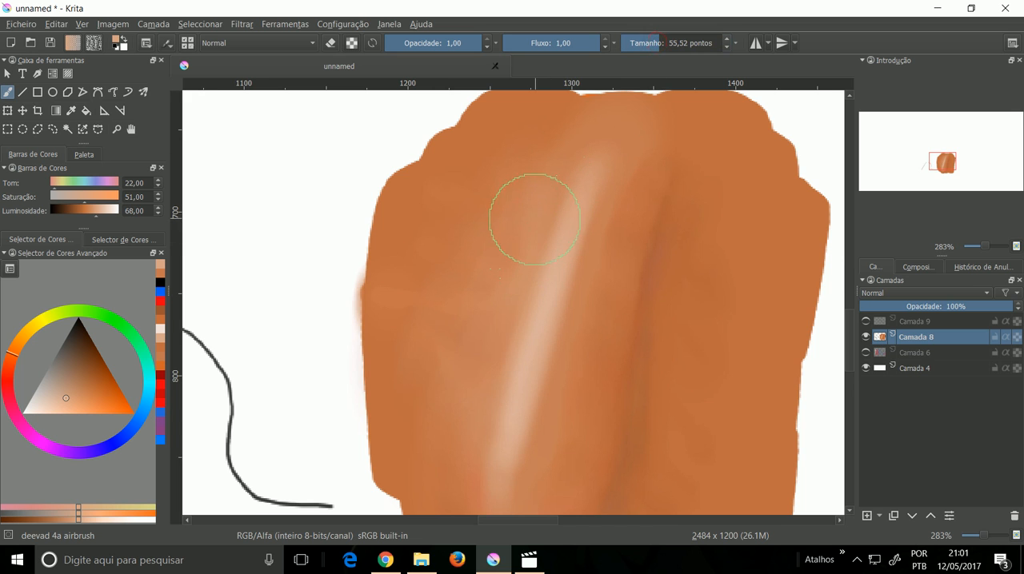
{"action": "left_click_drag", "start_coordinate": [491, 344], "coordinate": [485, 365]}
{"action": "left_click_drag", "start_coordinate": [524, 242], "coordinate": [490, 360]}
{"action": "left_click_drag", "start_coordinate": [509, 270], "coordinate": [481, 384]}
{"action": "left_click_drag", "start_coordinate": [506, 292], "coordinate": [470, 446]}
{"action": "mouse_move", "coordinate": [487, 377]}
{"action": "left_mouse_down"}
{"action": "mouse_move", "coordinate": [479, 432]}
{"action": "mouse_move", "coordinate": [476, 422]}
{"action": "left_mouse_up"}
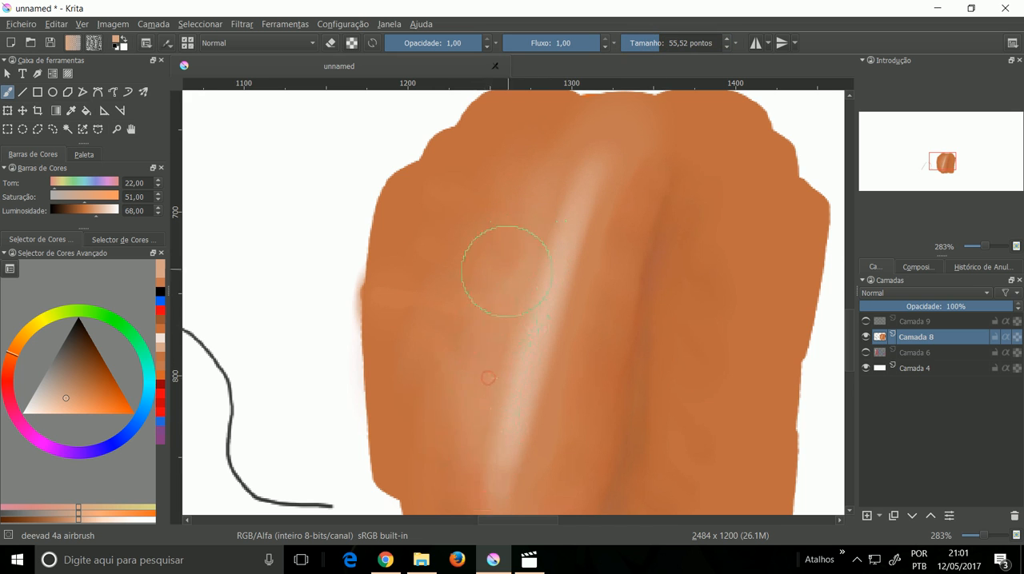
{"action": "left_click_drag", "start_coordinate": [513, 255], "coordinate": [458, 307]}
Step: Add a new paint layer directly above Camada 8
{"action": "mouse_move", "coordinate": [457, 263]}
{"action": "left_mouse_down"}
{"action": "mouse_move", "coordinate": [482, 290]}
{"action": "mouse_move", "coordinate": [455, 213]}
{"action": "mouse_move", "coordinate": [658, 259]}
{"action": "mouse_move", "coordinate": [640, 316]}
{"action": "left_mouse_up"}
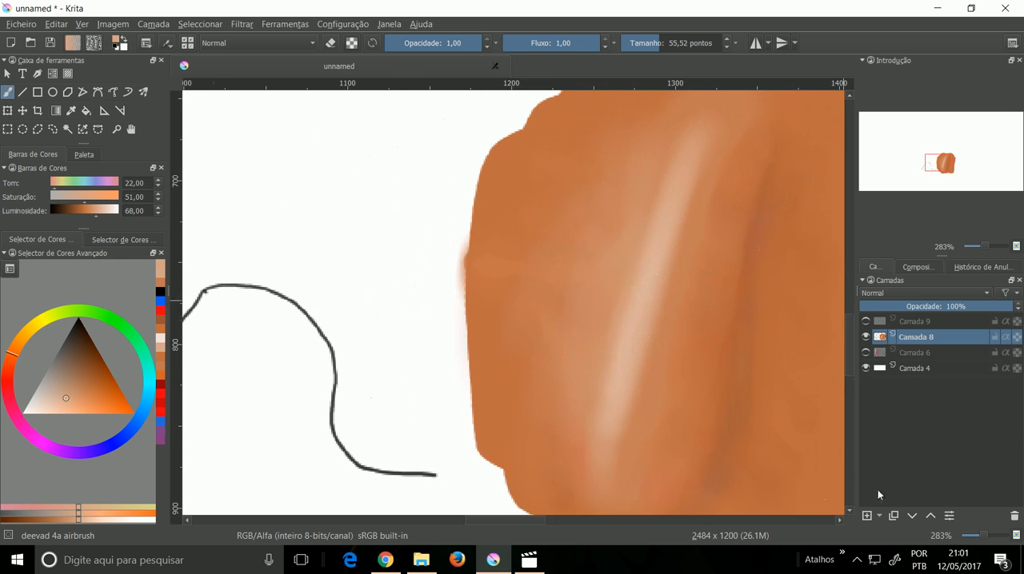
{"action": "left_click_drag", "start_coordinate": [711, 356], "coordinate": [674, 373]}
{"action": "left_click", "coordinate": [868, 516]}
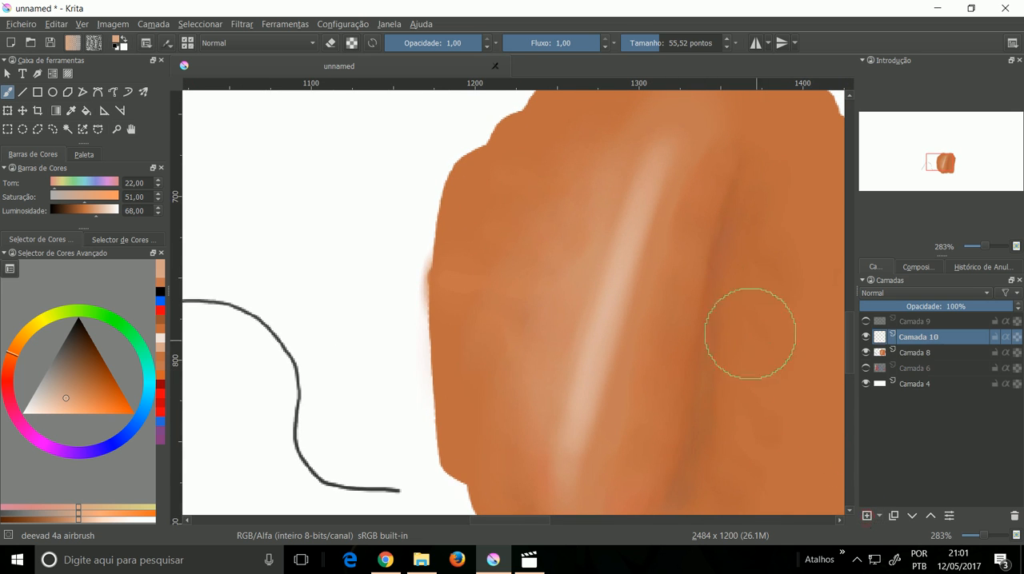
Step: Filter all brush presets by "blur" and assign the GDquest_FX_Blur preset to the Favoritos tag
{"action": "right_click", "coordinate": [546, 299]}
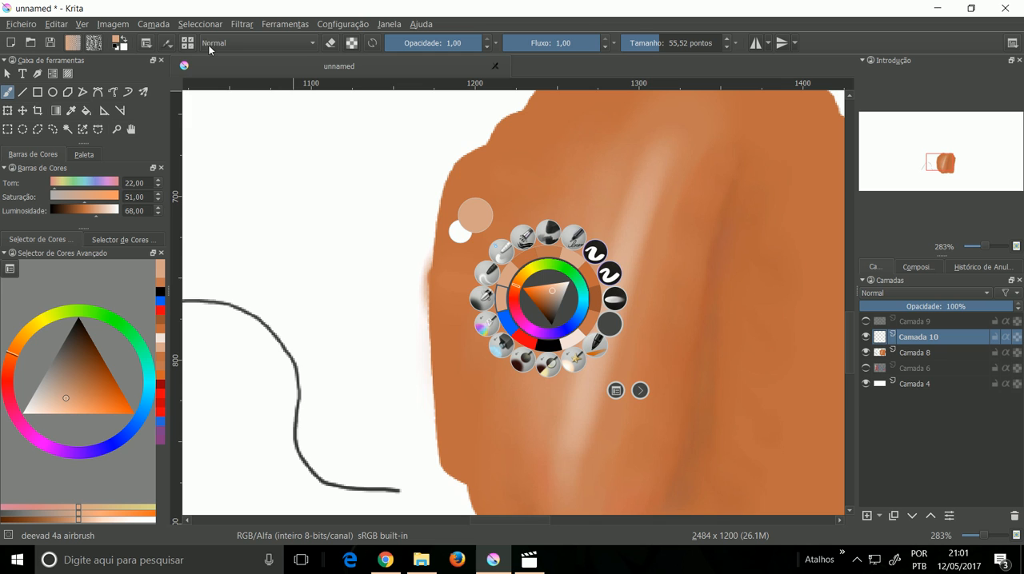
{"action": "left_click", "coordinate": [187, 43]}
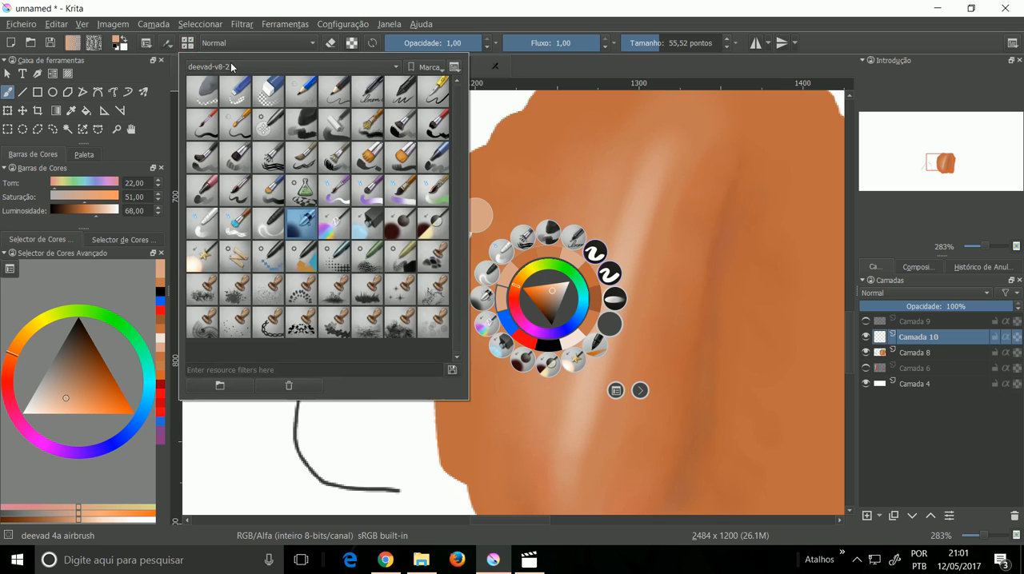
{"action": "left_click", "coordinate": [293, 67]}
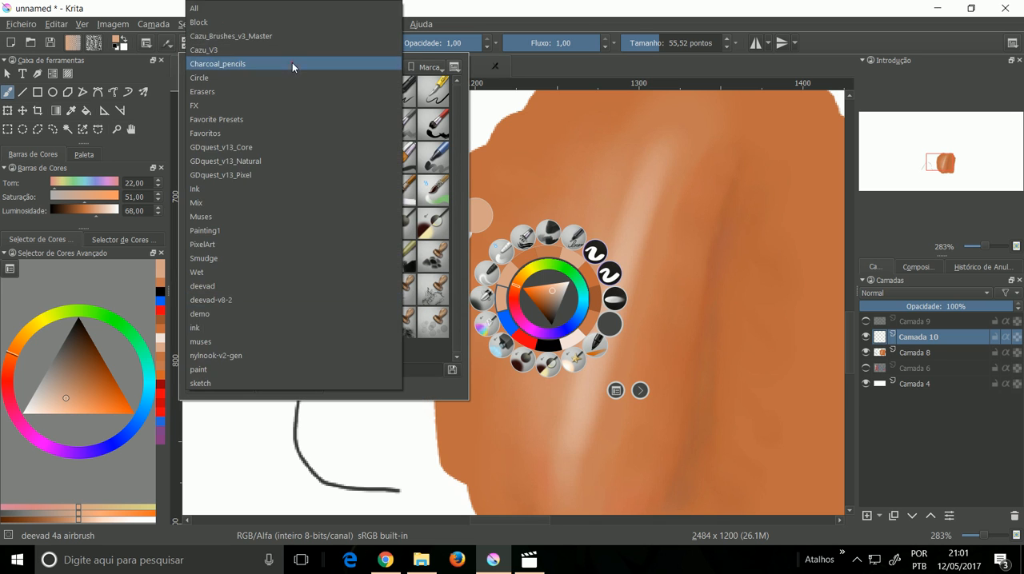
{"action": "left_click", "coordinate": [293, 9]}
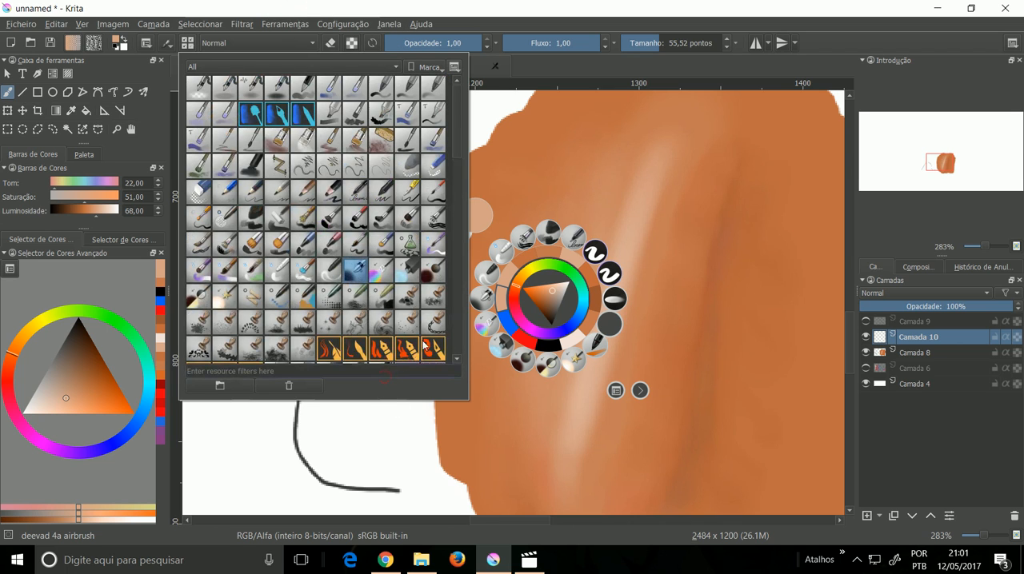
{"action": "type", "text": "blur"}
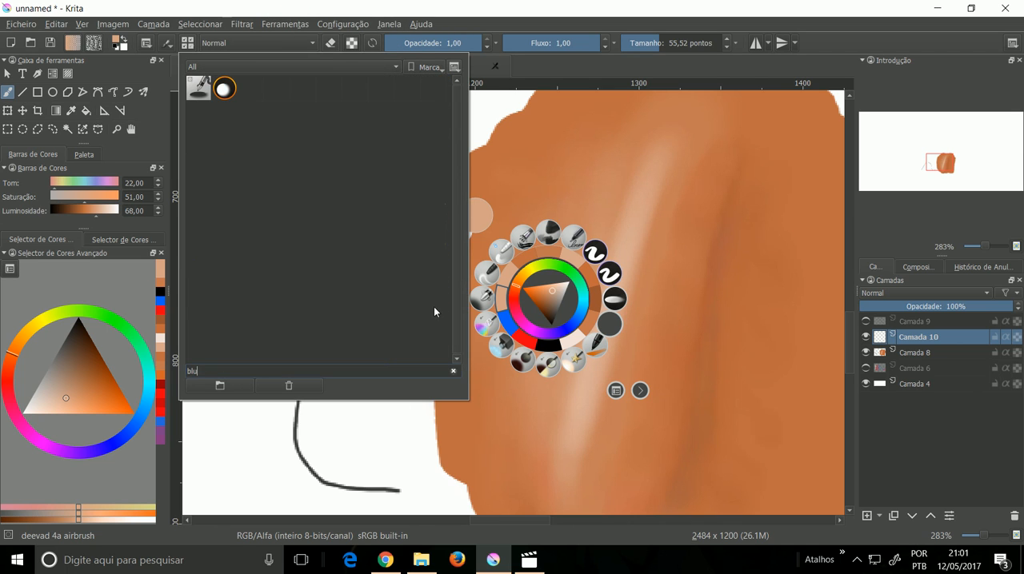
{"action": "left_click", "coordinate": [227, 89]}
{"action": "right_click", "coordinate": [231, 95]}
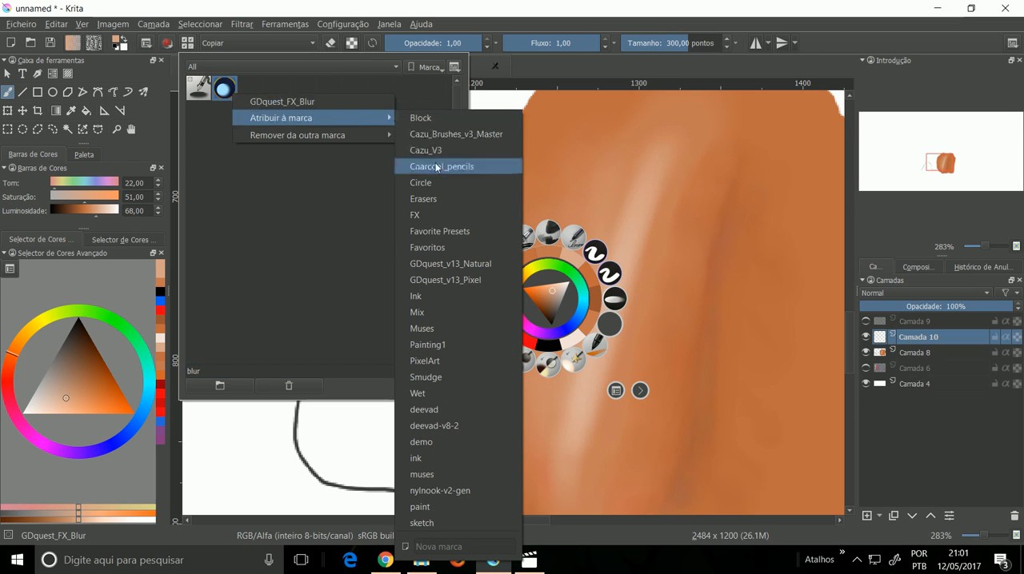
{"action": "left_click", "coordinate": [444, 247]}
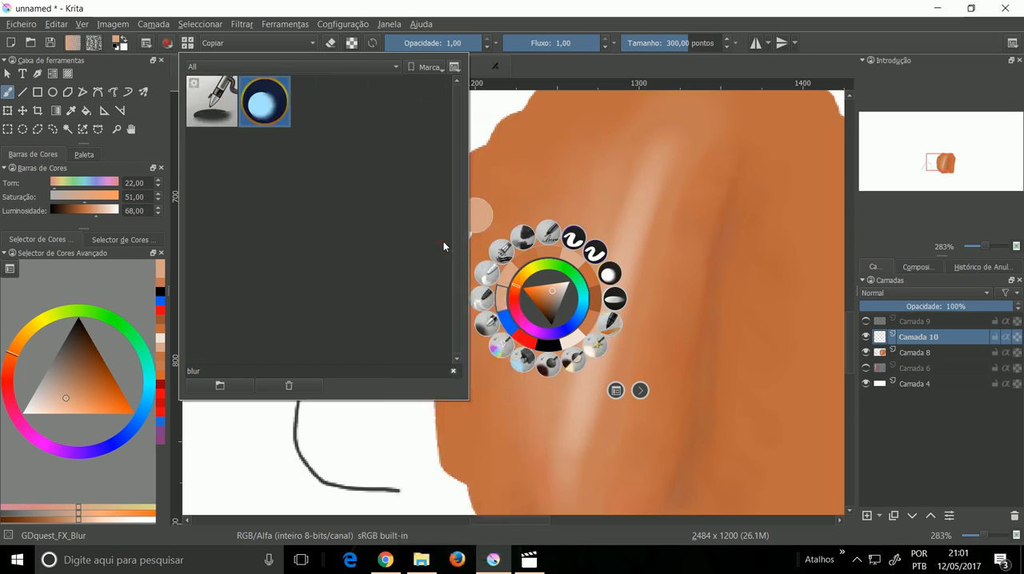
{"action": "left_click", "coordinate": [572, 26]}
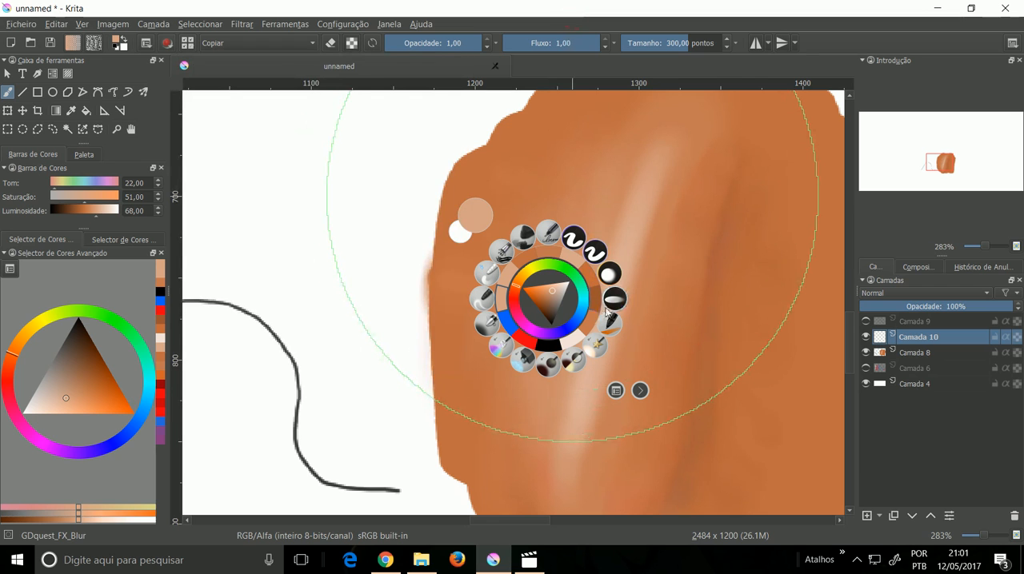
Step: Blur the soft orange area left of the highlight using GDquest_FX_Blur at size 69,12
{"action": "left_click", "coordinate": [610, 275]}
{"action": "left_click_drag", "start_coordinate": [681, 49], "coordinate": [664, 44]}
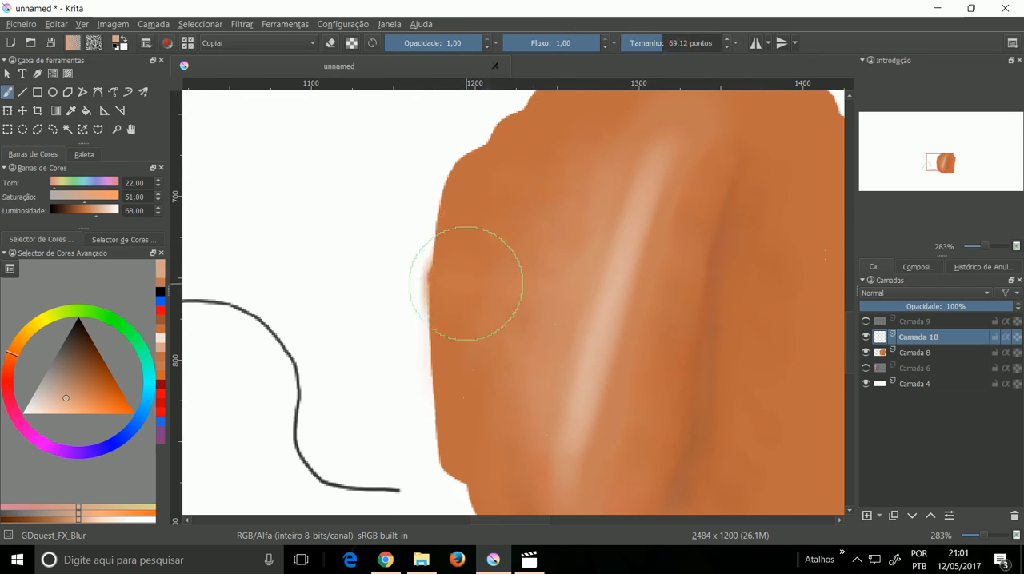
{"action": "mouse_move", "coordinate": [523, 235]}
{"action": "left_mouse_down"}
{"action": "mouse_move", "coordinate": [512, 315]}
{"action": "mouse_move", "coordinate": [531, 310]}
{"action": "left_mouse_up"}
{"action": "left_click_drag", "start_coordinate": [554, 230], "coordinate": [572, 266]}
{"action": "mouse_move", "coordinate": [587, 194]}
{"action": "left_mouse_down"}
{"action": "mouse_move", "coordinate": [597, 199]}
{"action": "mouse_move", "coordinate": [531, 251]}
{"action": "left_mouse_up"}
{"action": "left_click_drag", "start_coordinate": [513, 169], "coordinate": [489, 265]}
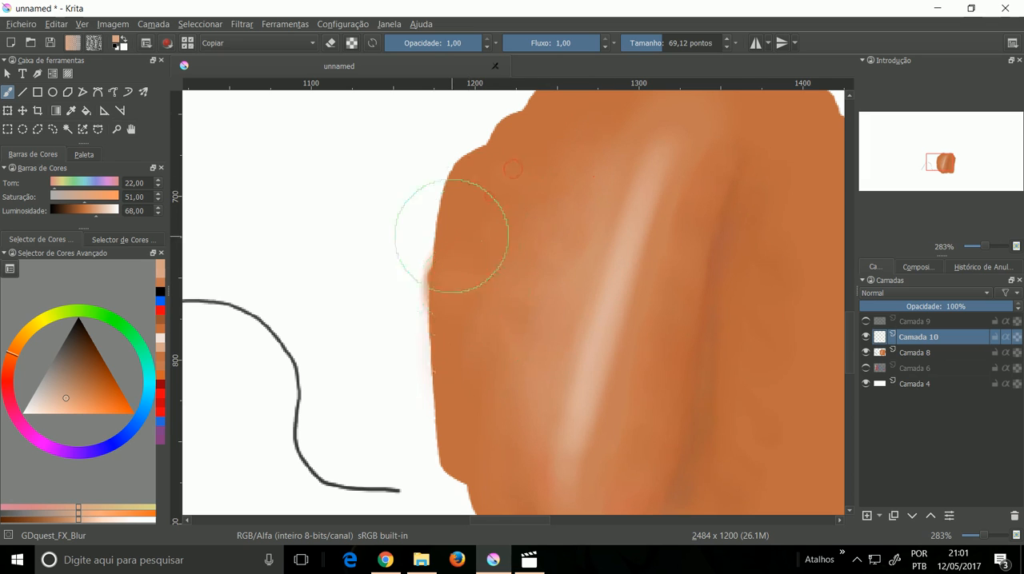
Step: Blur along the highlight and its upper end, and raise the brush size to 155,34
{"action": "mouse_move", "coordinate": [514, 346]}
{"action": "left_mouse_down"}
{"action": "mouse_move", "coordinate": [480, 373]}
{"action": "mouse_move", "coordinate": [519, 279]}
{"action": "mouse_move", "coordinate": [494, 251]}
{"action": "mouse_move", "coordinate": [480, 344]}
{"action": "mouse_move", "coordinate": [468, 270]}
{"action": "mouse_move", "coordinate": [472, 332]}
{"action": "mouse_move", "coordinate": [568, 232]}
{"action": "left_mouse_up"}
{"action": "left_click_drag", "start_coordinate": [611, 185], "coordinate": [607, 197]}
{"action": "mouse_move", "coordinate": [657, 228]}
{"action": "left_mouse_down"}
{"action": "mouse_move", "coordinate": [655, 256]}
{"action": "mouse_move", "coordinate": [659, 214]}
{"action": "left_mouse_up"}
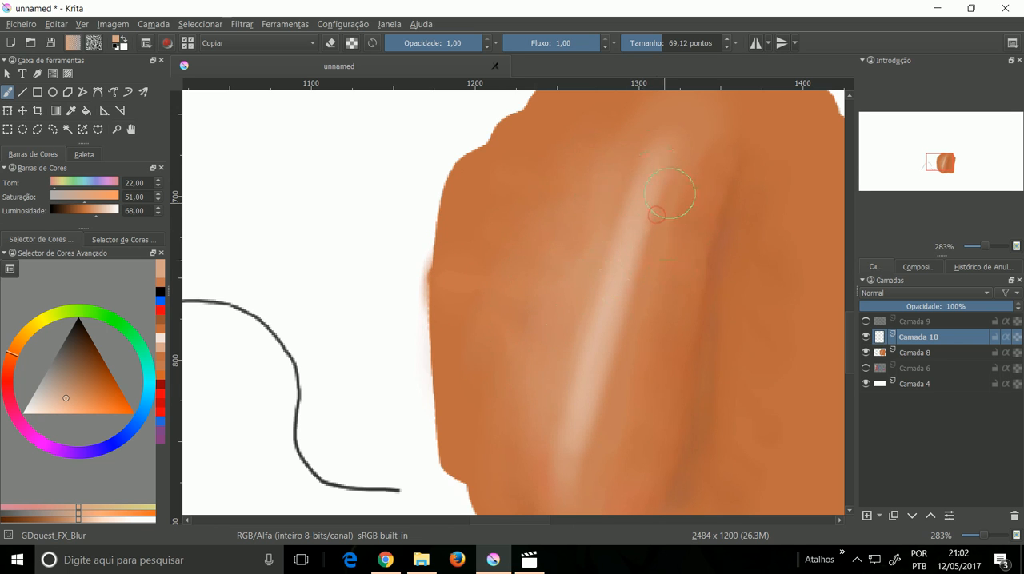
{"action": "mouse_move", "coordinate": [676, 167]}
{"action": "left_mouse_down"}
{"action": "mouse_move", "coordinate": [599, 291]}
{"action": "mouse_move", "coordinate": [639, 165]}
{"action": "left_mouse_up"}
{"action": "left_click", "coordinate": [674, 46]}
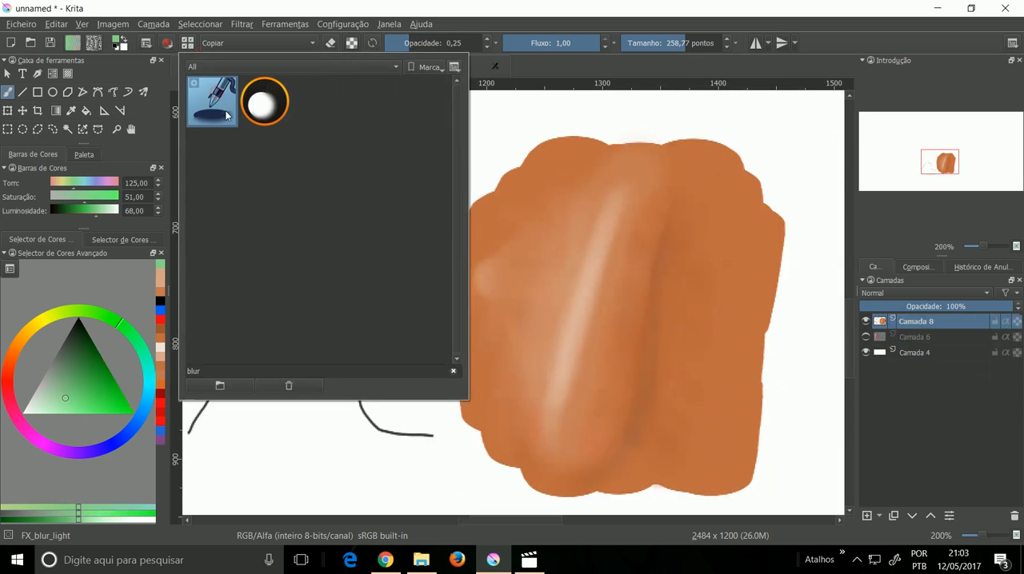
Step: Assign the FX_blur_light preset to the Favoritos tag
{"action": "right_click", "coordinate": [224, 117]}
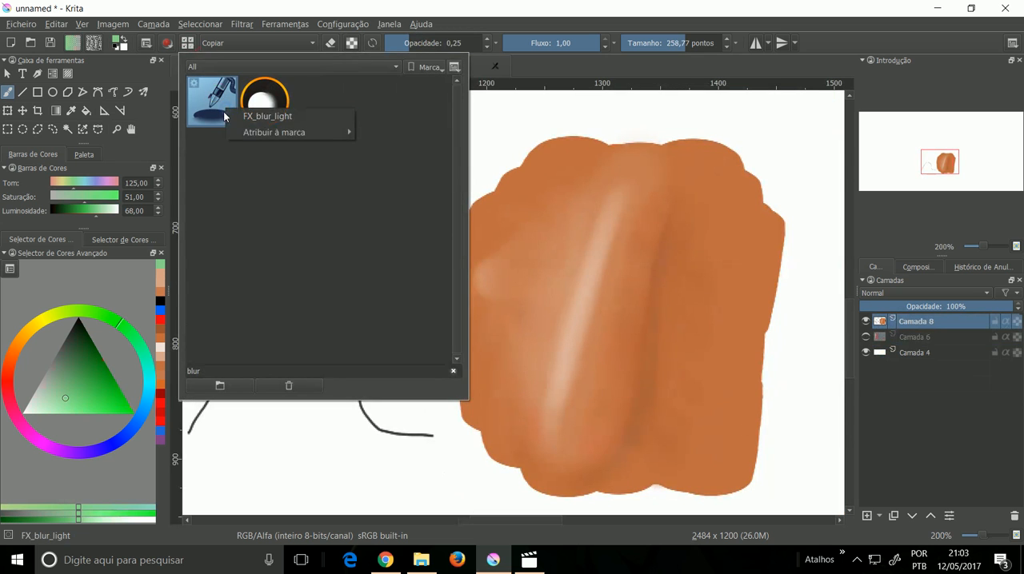
{"action": "mouse_move", "coordinate": [272, 132]}
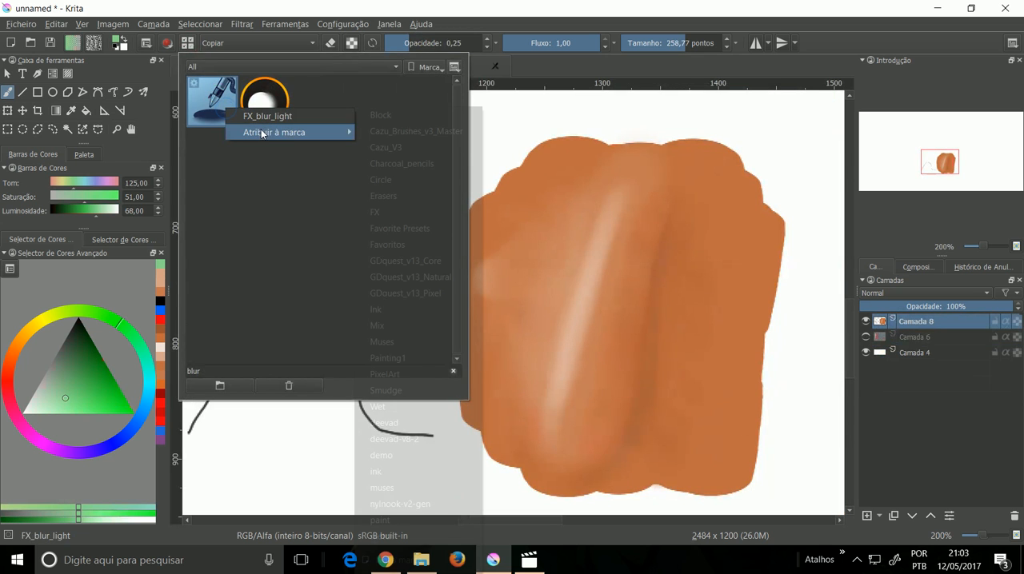
{"action": "left_click", "coordinate": [406, 245]}
{"action": "left_click", "coordinate": [528, 32]}
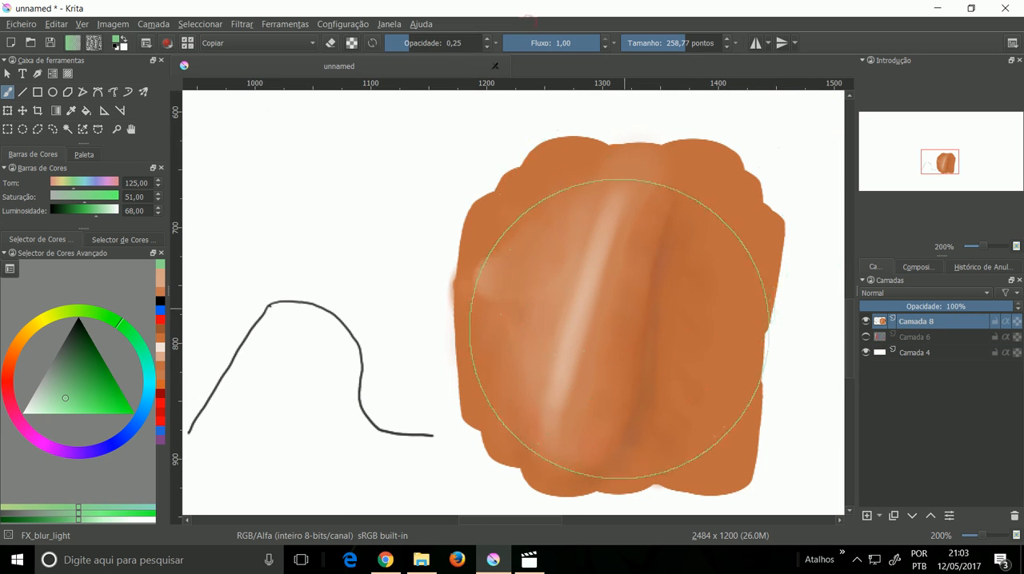
Step: Increase the number of favourite presets shown in the pop-up palette through the Krita settings
{"action": "right_click", "coordinate": [616, 332]}
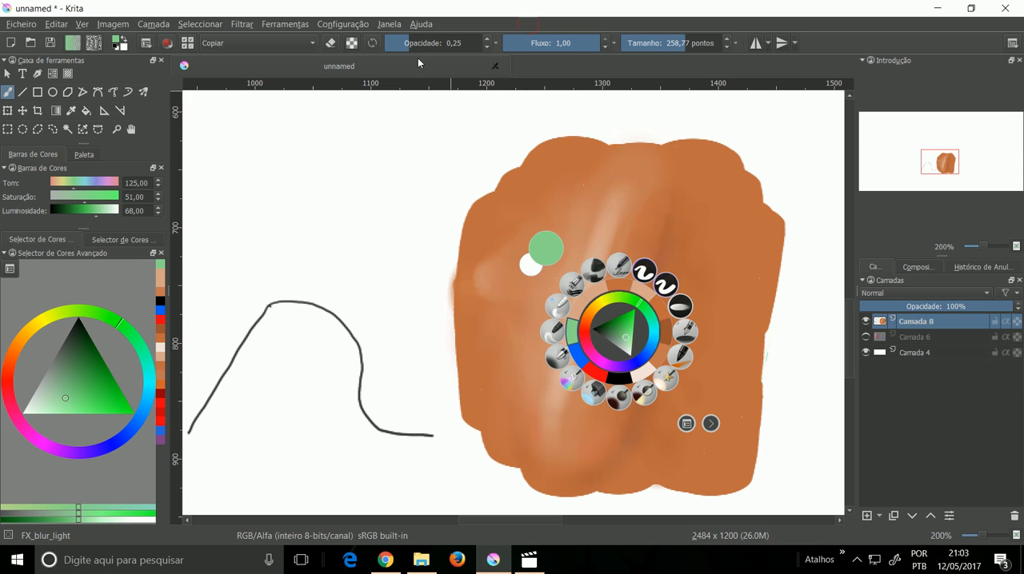
{"action": "left_click", "coordinate": [350, 25]}
{"action": "left_click", "coordinate": [370, 40]}
{"action": "left_click", "coordinate": [500, 99]}
{"action": "left_click", "coordinate": [523, 220]}
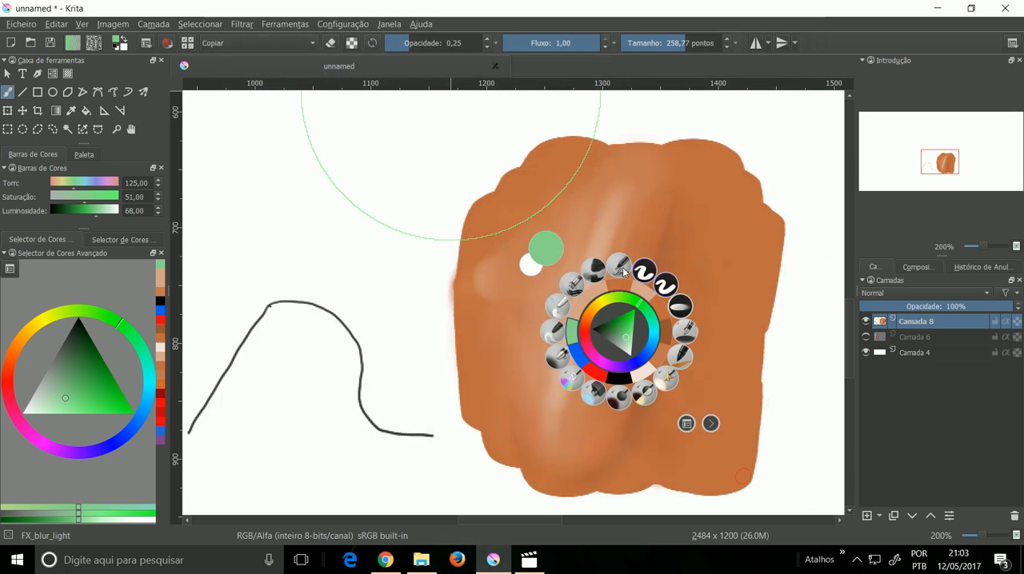
Step: Soften the light spot and tones left of the highlight with FX_blur_light at size 66,24, raising its opacity to 0,30
{"action": "right_click", "coordinate": [610, 221]}
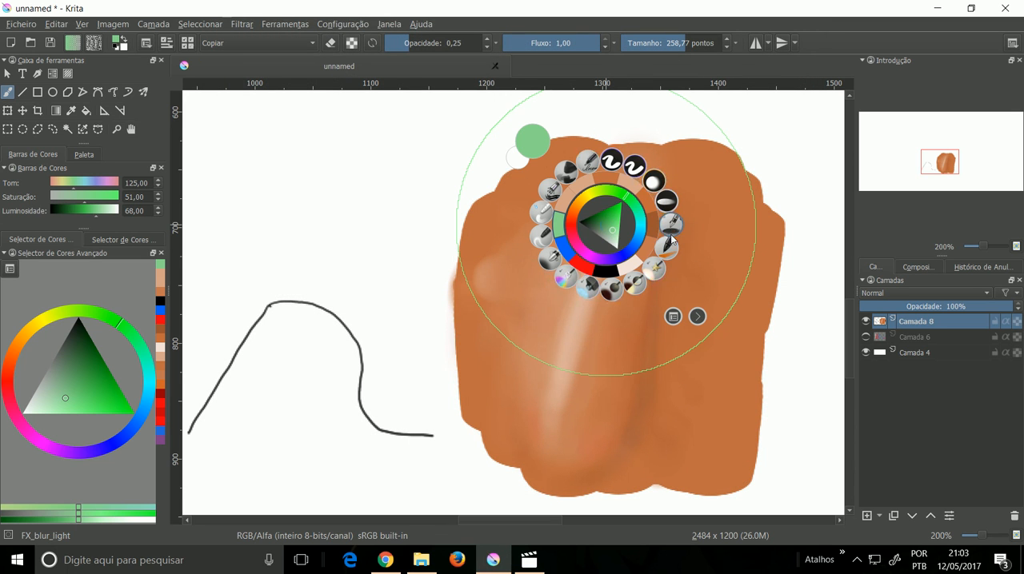
{"action": "left_click", "coordinate": [671, 228]}
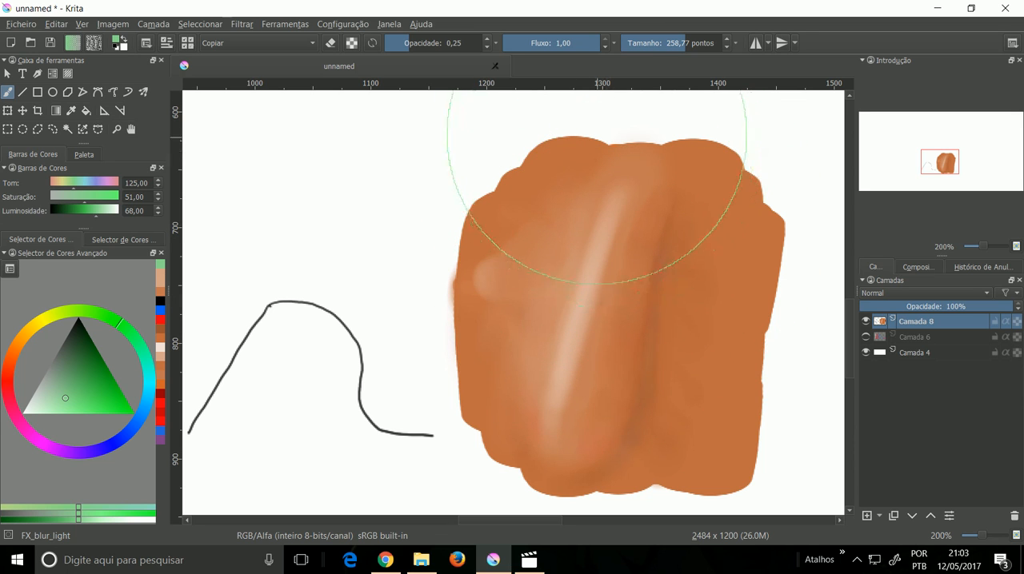
{"action": "left_click", "coordinate": [663, 45]}
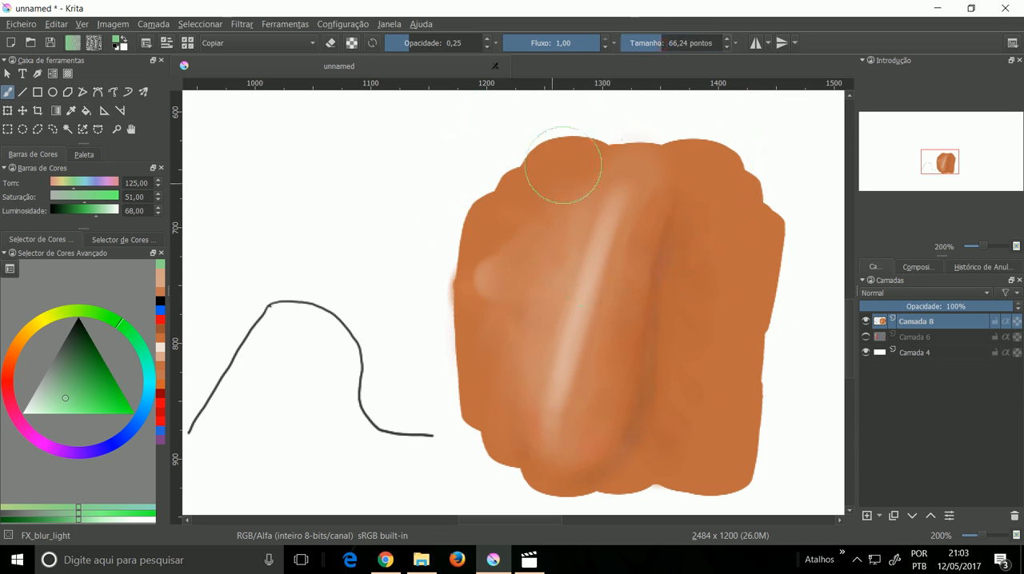
{"action": "mouse_move", "coordinate": [495, 281]}
{"action": "left_mouse_down"}
{"action": "mouse_move", "coordinate": [490, 312]}
{"action": "mouse_move", "coordinate": [499, 266]}
{"action": "mouse_move", "coordinate": [499, 365]}
{"action": "mouse_move", "coordinate": [520, 303]}
{"action": "mouse_move", "coordinate": [520, 342]}
{"action": "mouse_move", "coordinate": [518, 376]}
{"action": "mouse_move", "coordinate": [515, 295]}
{"action": "mouse_move", "coordinate": [492, 380]}
{"action": "mouse_move", "coordinate": [496, 257]}
{"action": "mouse_move", "coordinate": [495, 344]}
{"action": "mouse_move", "coordinate": [509, 221]}
{"action": "mouse_move", "coordinate": [503, 283]}
{"action": "mouse_move", "coordinate": [543, 213]}
{"action": "mouse_move", "coordinate": [527, 217]}
{"action": "mouse_move", "coordinate": [510, 266]}
{"action": "mouse_move", "coordinate": [560, 191]}
{"action": "mouse_move", "coordinate": [545, 230]}
{"action": "mouse_move", "coordinate": [559, 218]}
{"action": "mouse_move", "coordinate": [550, 196]}
{"action": "mouse_move", "coordinate": [501, 324]}
{"action": "mouse_move", "coordinate": [508, 281]}
{"action": "mouse_move", "coordinate": [499, 390]}
{"action": "mouse_move", "coordinate": [514, 333]}
{"action": "mouse_move", "coordinate": [512, 401]}
{"action": "mouse_move", "coordinate": [502, 325]}
{"action": "mouse_move", "coordinate": [507, 348]}
{"action": "mouse_move", "coordinate": [522, 254]}
{"action": "mouse_move", "coordinate": [551, 207]}
{"action": "mouse_move", "coordinate": [502, 287]}
{"action": "mouse_move", "coordinate": [547, 231]}
{"action": "left_mouse_up"}
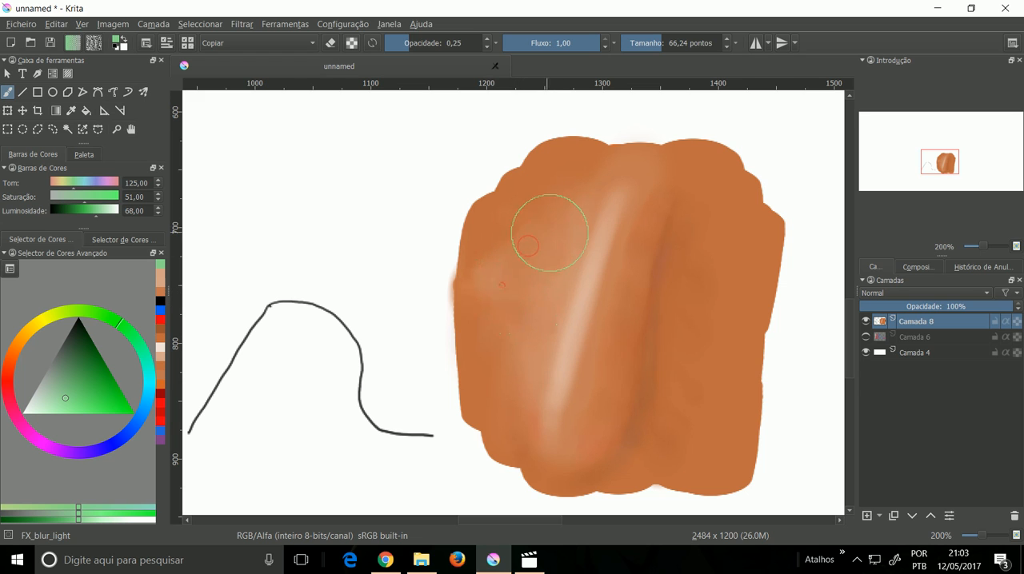
{"action": "mouse_move", "coordinate": [522, 397]}
{"action": "left_mouse_down"}
{"action": "mouse_move", "coordinate": [562, 360]}
{"action": "mouse_move", "coordinate": [578, 423]}
{"action": "mouse_move", "coordinate": [629, 305]}
{"action": "mouse_move", "coordinate": [664, 280]}
{"action": "mouse_move", "coordinate": [670, 231]}
{"action": "mouse_move", "coordinate": [652, 359]}
{"action": "mouse_move", "coordinate": [642, 401]}
{"action": "mouse_move", "coordinate": [648, 345]}
{"action": "mouse_move", "coordinate": [613, 462]}
{"action": "mouse_move", "coordinate": [637, 420]}
{"action": "mouse_move", "coordinate": [594, 484]}
{"action": "mouse_move", "coordinate": [657, 388]}
{"action": "mouse_move", "coordinate": [603, 470]}
{"action": "mouse_move", "coordinate": [610, 448]}
{"action": "mouse_move", "coordinate": [528, 381]}
{"action": "mouse_move", "coordinate": [524, 430]}
{"action": "mouse_move", "coordinate": [528, 378]}
{"action": "mouse_move", "coordinate": [512, 351]}
{"action": "mouse_move", "coordinate": [510, 280]}
{"action": "mouse_move", "coordinate": [481, 328]}
{"action": "mouse_move", "coordinate": [480, 254]}
{"action": "mouse_move", "coordinate": [515, 209]}
{"action": "mouse_move", "coordinate": [476, 264]}
{"action": "mouse_move", "coordinate": [523, 223]}
{"action": "mouse_move", "coordinate": [499, 270]}
{"action": "mouse_move", "coordinate": [517, 238]}
{"action": "mouse_move", "coordinate": [495, 321]}
{"action": "mouse_move", "coordinate": [510, 270]}
{"action": "mouse_move", "coordinate": [501, 373]}
{"action": "mouse_move", "coordinate": [511, 255]}
{"action": "mouse_move", "coordinate": [511, 331]}
{"action": "mouse_move", "coordinate": [518, 273]}
{"action": "mouse_move", "coordinate": [503, 332]}
{"action": "left_mouse_up"}
{"action": "left_click", "coordinate": [414, 44]}
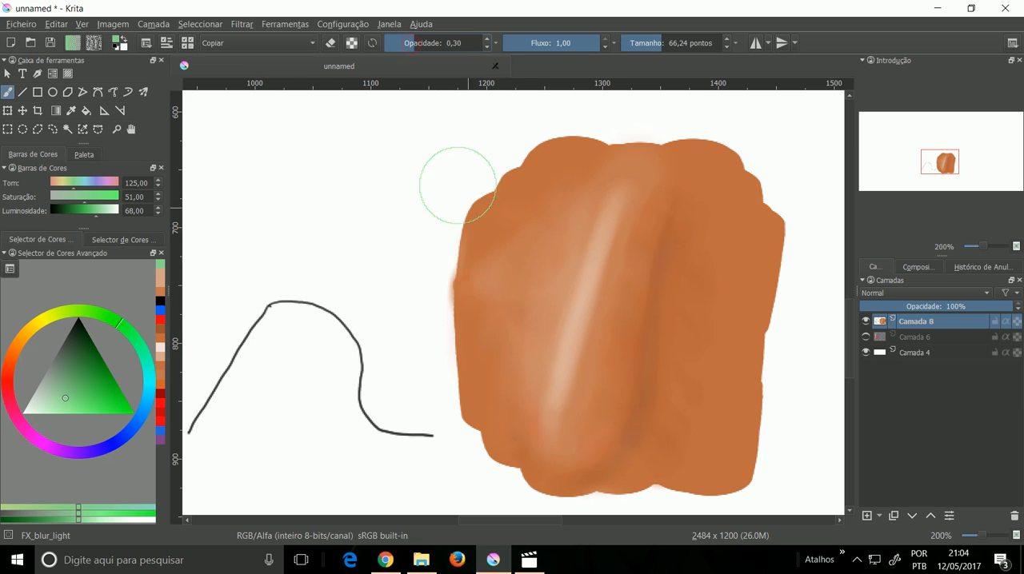
{"action": "mouse_move", "coordinate": [489, 276]}
{"action": "left_mouse_down"}
{"action": "mouse_move", "coordinate": [533, 195]}
{"action": "mouse_move", "coordinate": [484, 319]}
{"action": "mouse_move", "coordinate": [494, 395]}
{"action": "mouse_move", "coordinate": [504, 310]}
{"action": "mouse_move", "coordinate": [512, 403]}
{"action": "mouse_move", "coordinate": [513, 302]}
{"action": "mouse_move", "coordinate": [503, 332]}
{"action": "mouse_move", "coordinate": [531, 243]}
{"action": "mouse_move", "coordinate": [511, 268]}
{"action": "mouse_move", "coordinate": [519, 230]}
{"action": "mouse_move", "coordinate": [509, 219]}
{"action": "mouse_move", "coordinate": [530, 237]}
{"action": "mouse_move", "coordinate": [498, 292]}
{"action": "mouse_move", "coordinate": [503, 388]}
{"action": "mouse_move", "coordinate": [503, 291]}
{"action": "mouse_move", "coordinate": [514, 309]}
{"action": "mouse_move", "coordinate": [498, 376]}
{"action": "mouse_move", "coordinate": [537, 261]}
{"action": "mouse_move", "coordinate": [573, 218]}
{"action": "left_mouse_up"}
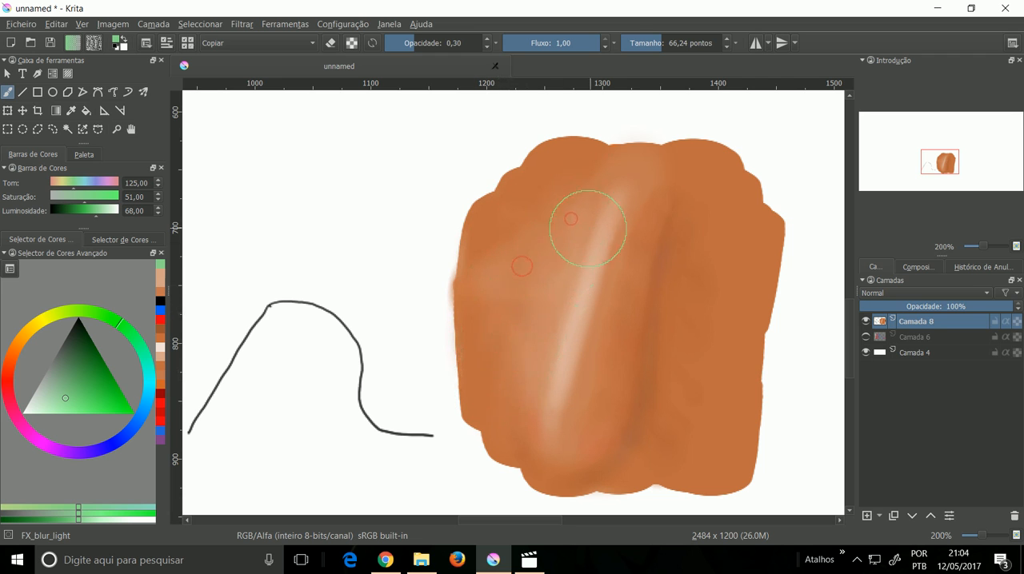
Step: Try the blur brush on a new layer above Camada 8, and delete that layer
{"action": "left_click", "coordinate": [866, 516]}
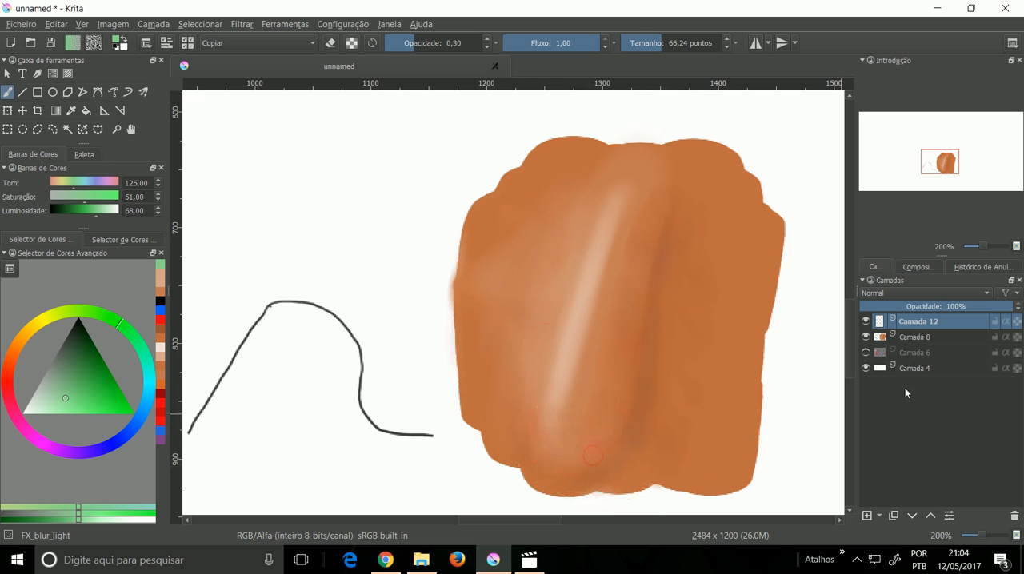
{"action": "left_click", "coordinate": [1013, 519]}
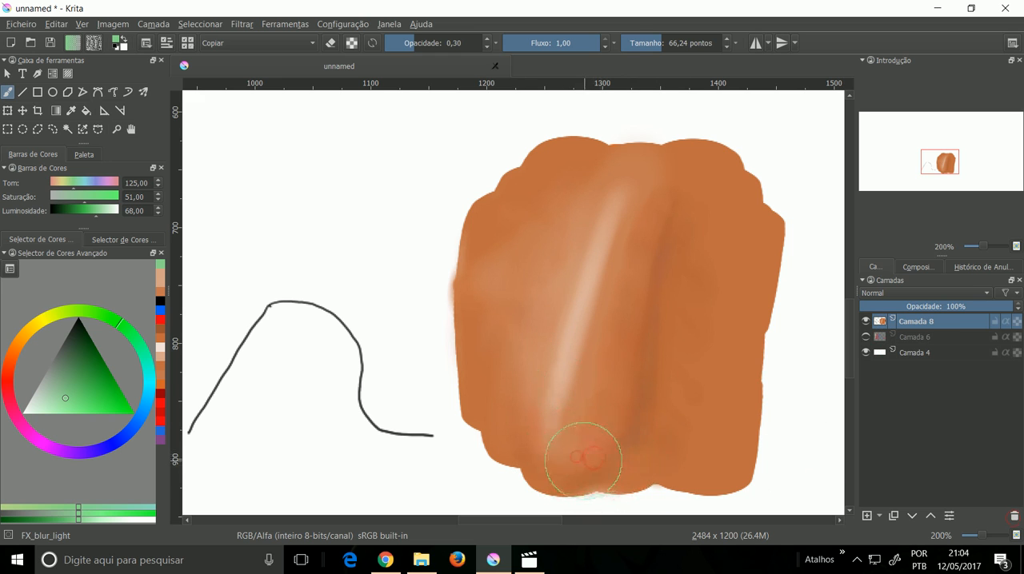
Step: Blur the tones along the dark shadow right of the highlight with GDquest_FX_Blur at size 46,02, lowering its opacity to 0,14
{"action": "right_click", "coordinate": [593, 306]}
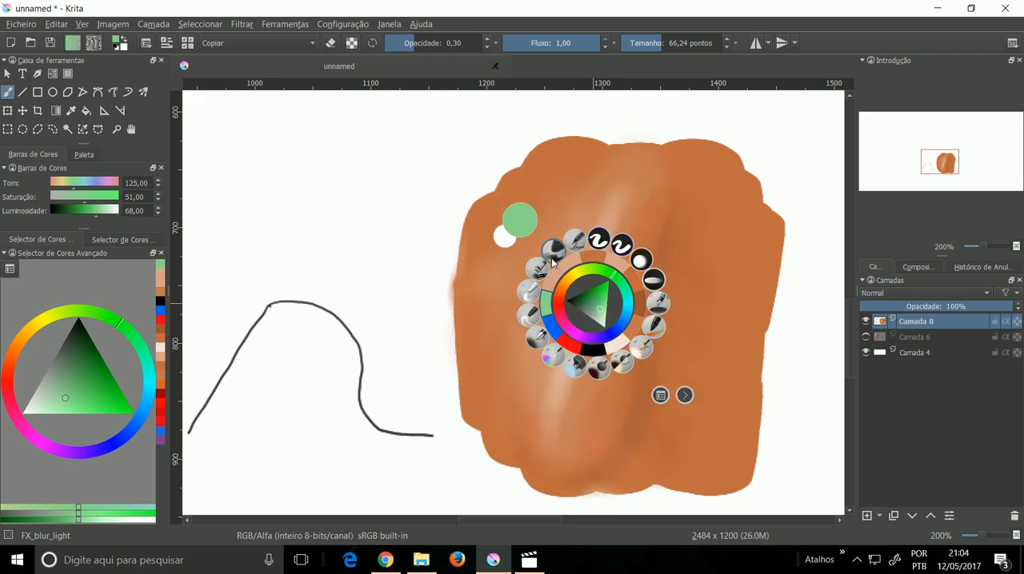
{"action": "left_click", "coordinate": [641, 261]}
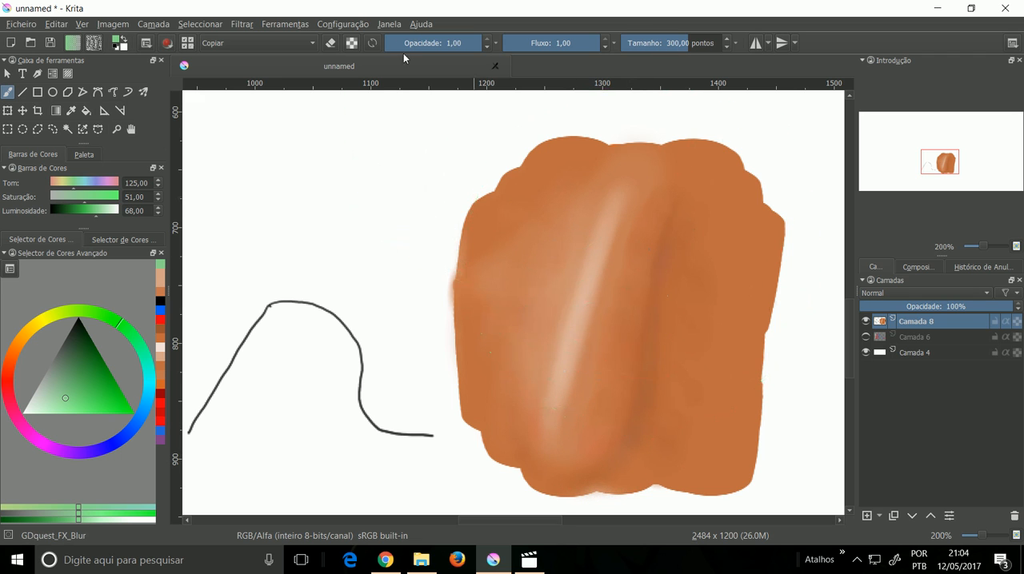
{"action": "left_click_drag", "start_coordinate": [453, 45], "coordinate": [431, 44]}
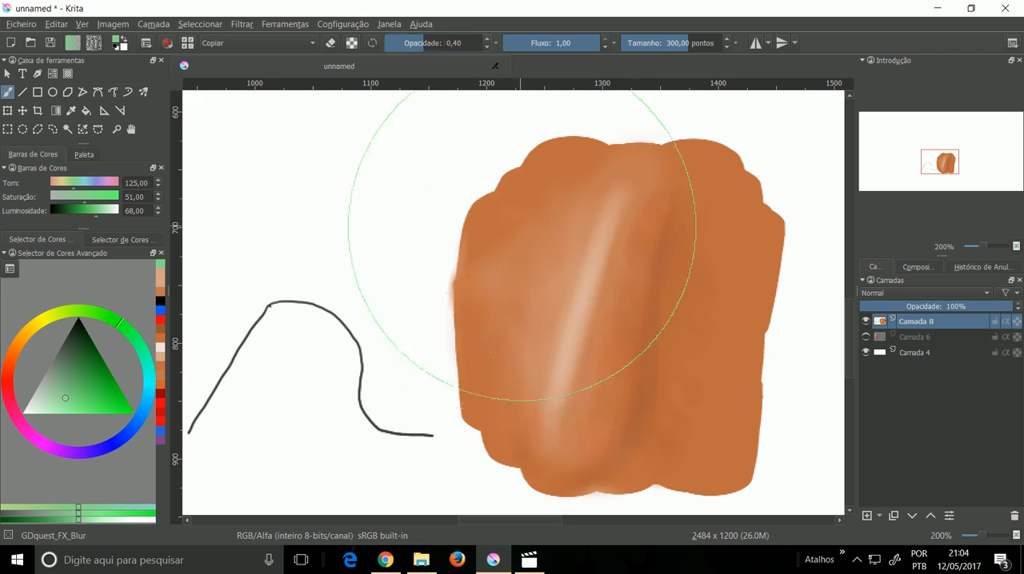
{"action": "left_click", "coordinate": [670, 46]}
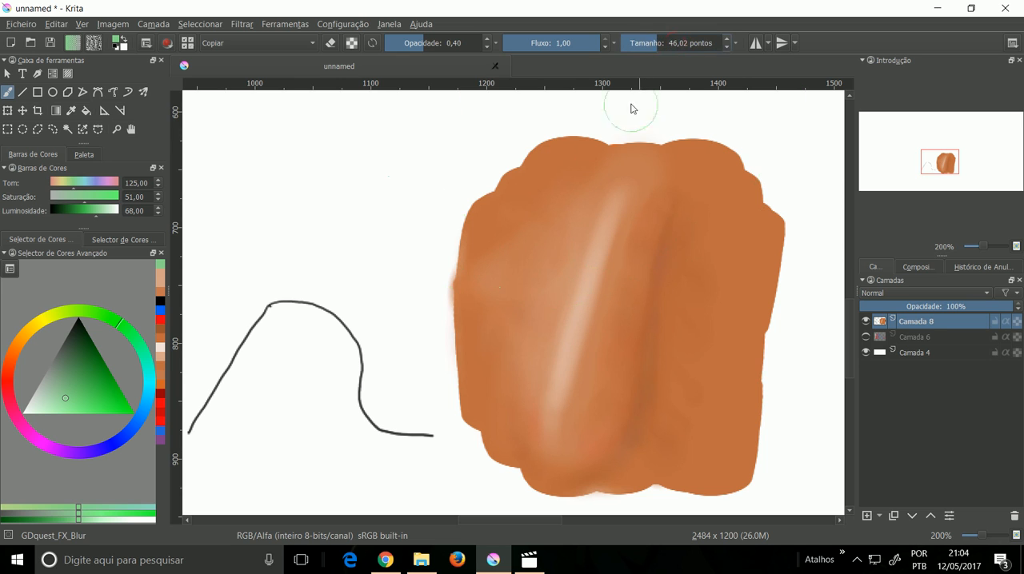
{"action": "left_click_drag", "start_coordinate": [677, 214], "coordinate": [676, 225]}
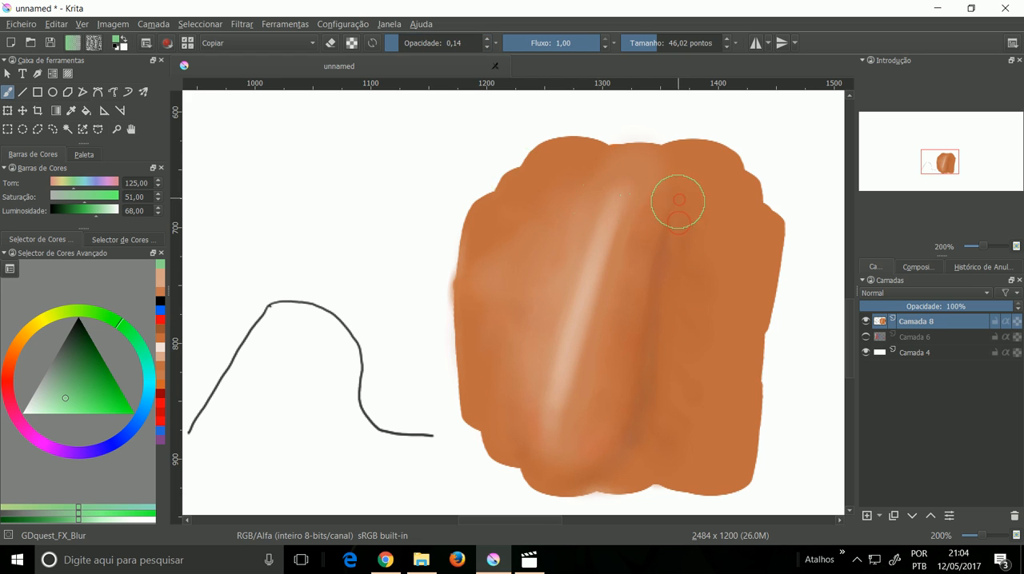
Step: Try GDquest_FX_Blur at size 217,25 across the highlight and shadow, and undo the strokes
{"action": "left_click", "coordinate": [682, 43]}
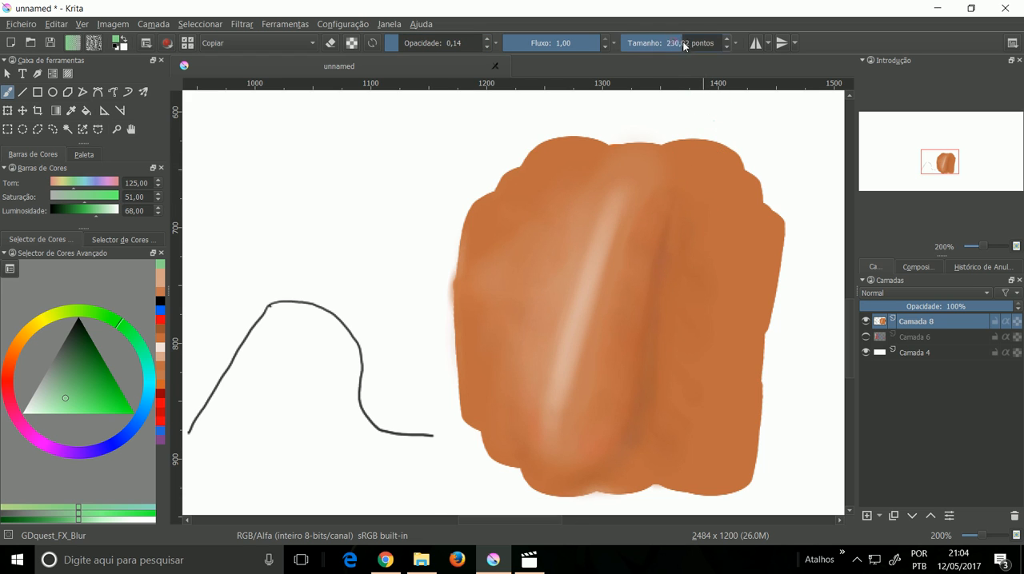
{"action": "mouse_move", "coordinate": [658, 241]}
{"action": "left_mouse_down"}
{"action": "mouse_move", "coordinate": [631, 414]}
{"action": "mouse_move", "coordinate": [645, 382]}
{"action": "mouse_move", "coordinate": [638, 403]}
{"action": "mouse_move", "coordinate": [643, 382]}
{"action": "mouse_move", "coordinate": [605, 443]}
{"action": "mouse_move", "coordinate": [616, 422]}
{"action": "mouse_move", "coordinate": [550, 471]}
{"action": "mouse_move", "coordinate": [596, 447]}
{"action": "mouse_move", "coordinate": [527, 455]}
{"action": "left_mouse_up"}
{"action": "key", "text": "ctrl+z"}
{"action": "key", "text": "ctrl+z"}
{"action": "key", "text": "ctrl+z"}
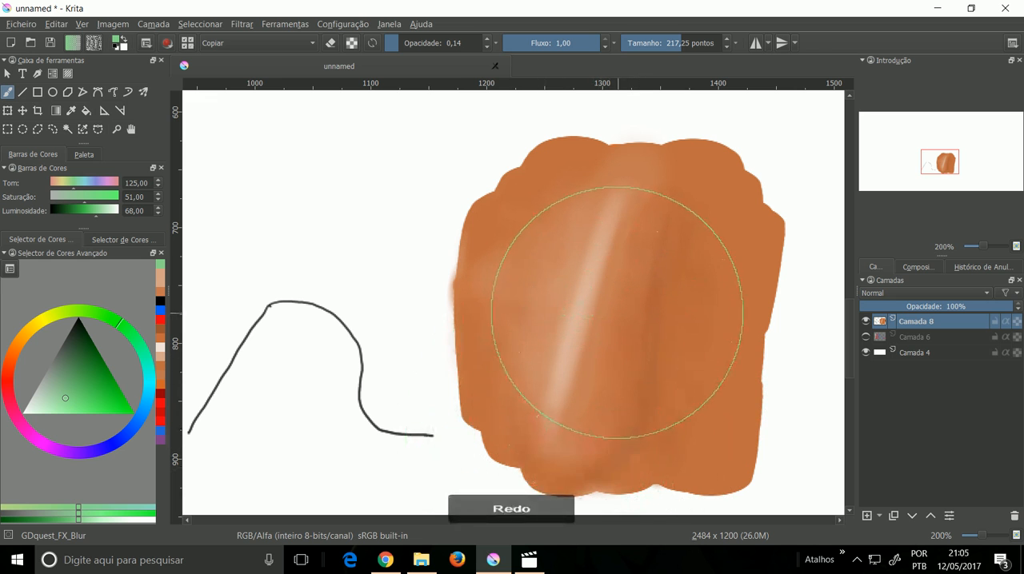
{"action": "key", "text": "ctrl+z"}
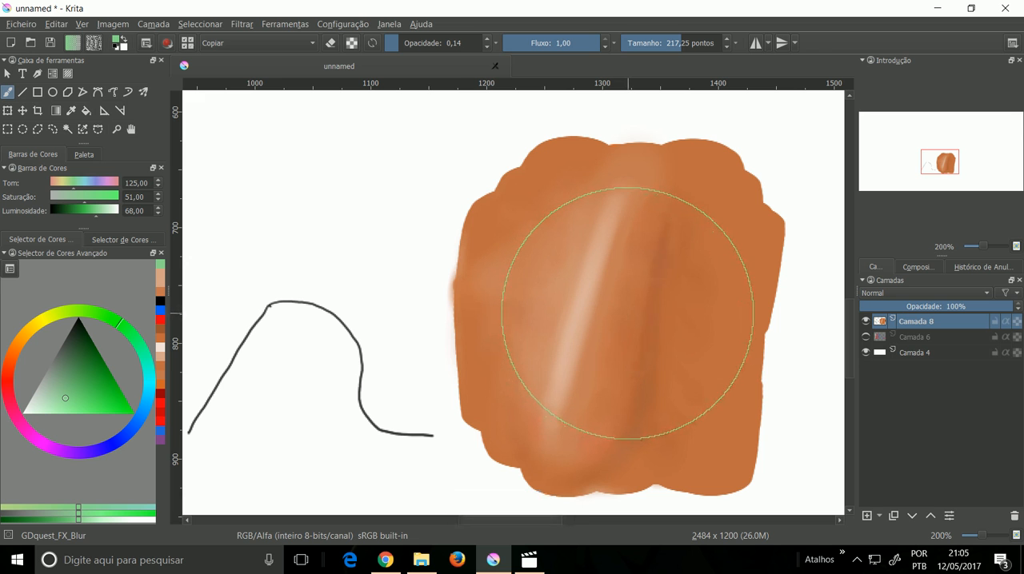
{"action": "mouse_move", "coordinate": [502, 259]}
{"action": "left_mouse_down"}
{"action": "mouse_move", "coordinate": [502, 309]}
{"action": "mouse_move", "coordinate": [514, 263]}
{"action": "mouse_move", "coordinate": [539, 257]}
{"action": "mouse_move", "coordinate": [533, 246]}
{"action": "left_mouse_up"}
Step: Smear the light and dark tones left of the highlight with the deevad 3f smear preset at size 10,59
{"action": "right_click", "coordinate": [542, 268]}
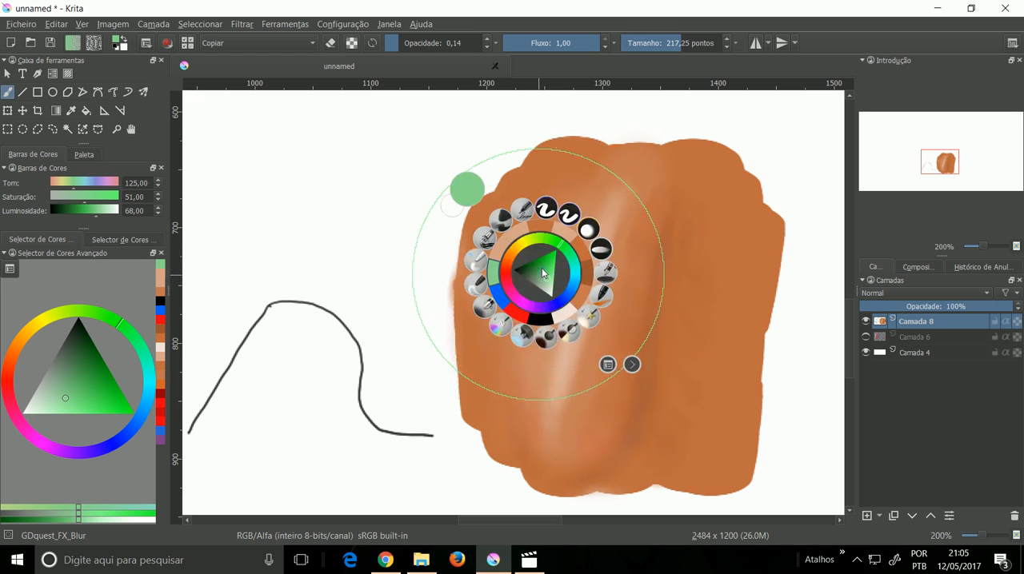
{"action": "left_click", "coordinate": [478, 283]}
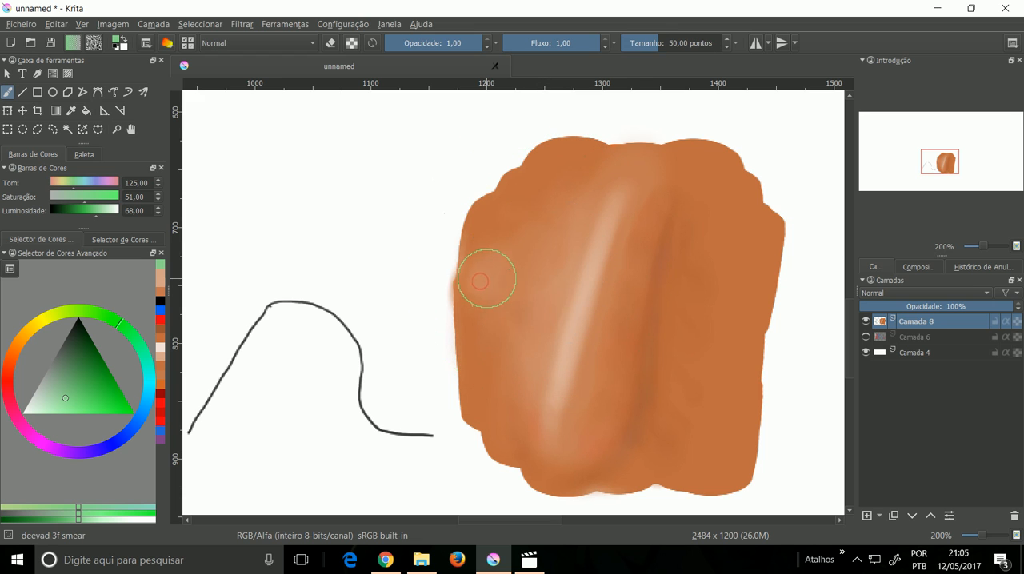
{"action": "left_click_drag", "start_coordinate": [652, 51], "coordinate": [643, 45]}
{"action": "mouse_move", "coordinate": [493, 272]}
{"action": "left_mouse_down"}
{"action": "mouse_move", "coordinate": [487, 280]}
{"action": "mouse_move", "coordinate": [501, 265]}
{"action": "left_mouse_up"}
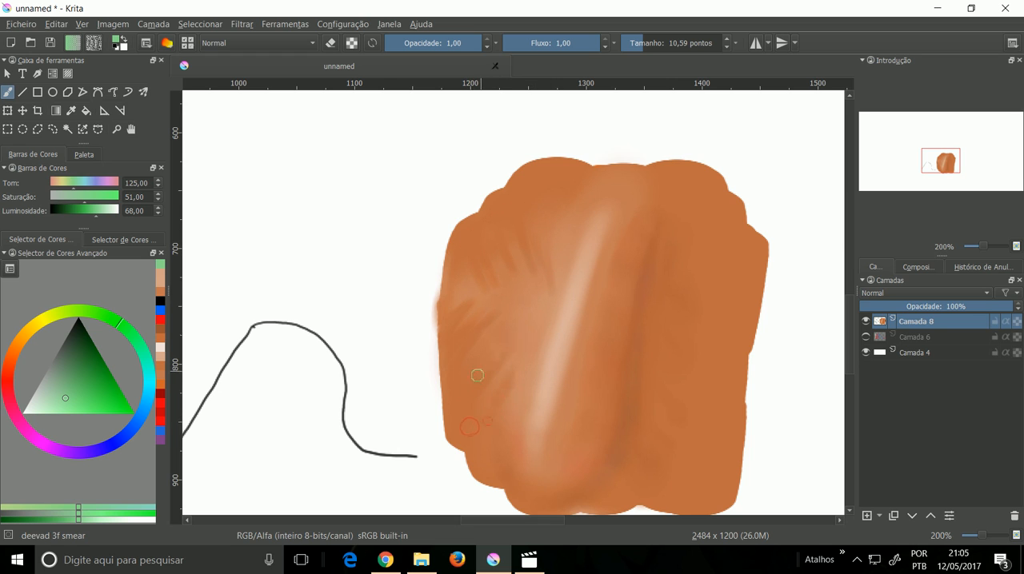
Step: Blend the smeared tones left of the highlight, out to the shape's edge, with the deevad 3e blending preset at size 46,00
{"action": "right_click", "coordinate": [491, 334]}
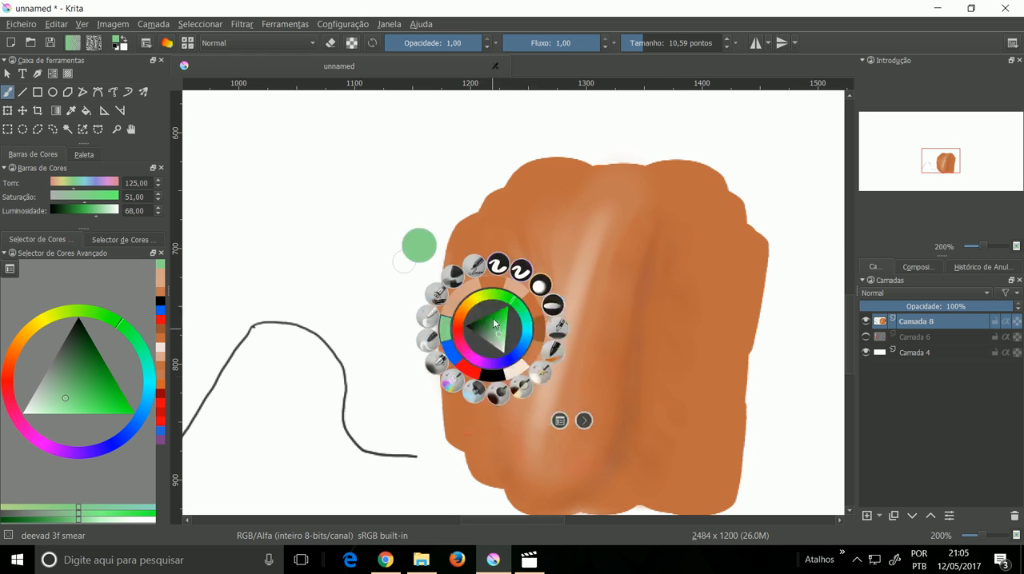
{"action": "left_click", "coordinate": [428, 322]}
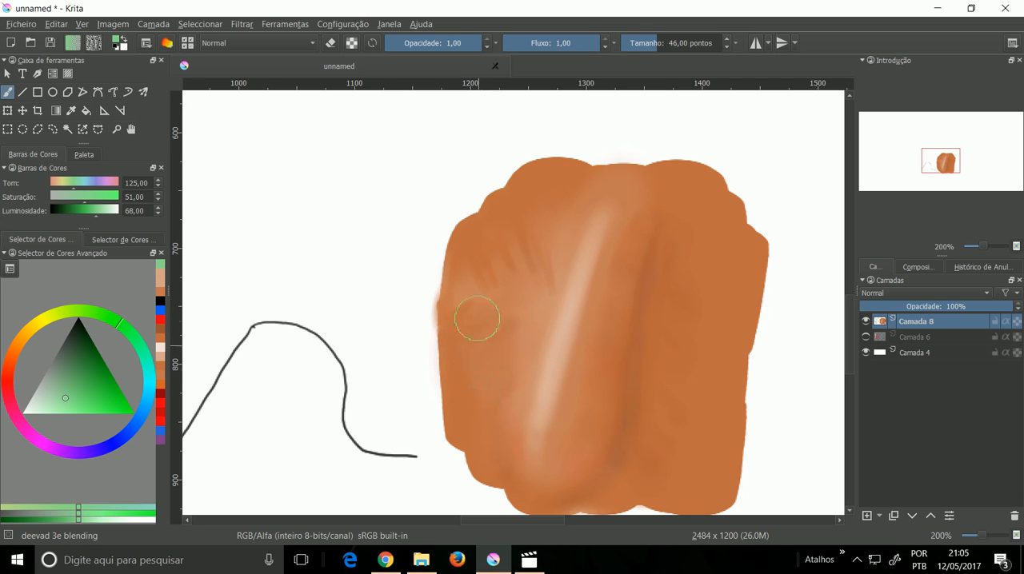
{"action": "mouse_move", "coordinate": [476, 341]}
{"action": "left_mouse_down"}
{"action": "mouse_move", "coordinate": [473, 299]}
{"action": "mouse_move", "coordinate": [477, 372]}
{"action": "left_mouse_up"}
{"action": "mouse_move", "coordinate": [522, 240]}
{"action": "left_mouse_down"}
{"action": "mouse_move", "coordinate": [505, 263]}
{"action": "mouse_move", "coordinate": [497, 253]}
{"action": "mouse_move", "coordinate": [475, 265]}
{"action": "mouse_move", "coordinate": [496, 295]}
{"action": "mouse_move", "coordinate": [519, 302]}
{"action": "mouse_move", "coordinate": [554, 262]}
{"action": "mouse_move", "coordinate": [534, 300]}
{"action": "mouse_move", "coordinate": [544, 273]}
{"action": "mouse_move", "coordinate": [532, 275]}
{"action": "mouse_move", "coordinate": [530, 228]}
{"action": "mouse_move", "coordinate": [507, 343]}
{"action": "mouse_move", "coordinate": [518, 316]}
{"action": "left_mouse_up"}
{"action": "mouse_move", "coordinate": [489, 394]}
{"action": "left_mouse_down"}
{"action": "mouse_move", "coordinate": [488, 368]}
{"action": "mouse_move", "coordinate": [470, 401]}
{"action": "mouse_move", "coordinate": [462, 369]}
{"action": "mouse_move", "coordinate": [524, 245]}
{"action": "mouse_move", "coordinate": [539, 251]}
{"action": "mouse_move", "coordinate": [596, 183]}
{"action": "mouse_move", "coordinate": [567, 256]}
{"action": "mouse_move", "coordinate": [536, 289]}
{"action": "mouse_move", "coordinate": [555, 238]}
{"action": "mouse_move", "coordinate": [528, 339]}
{"action": "left_mouse_up"}
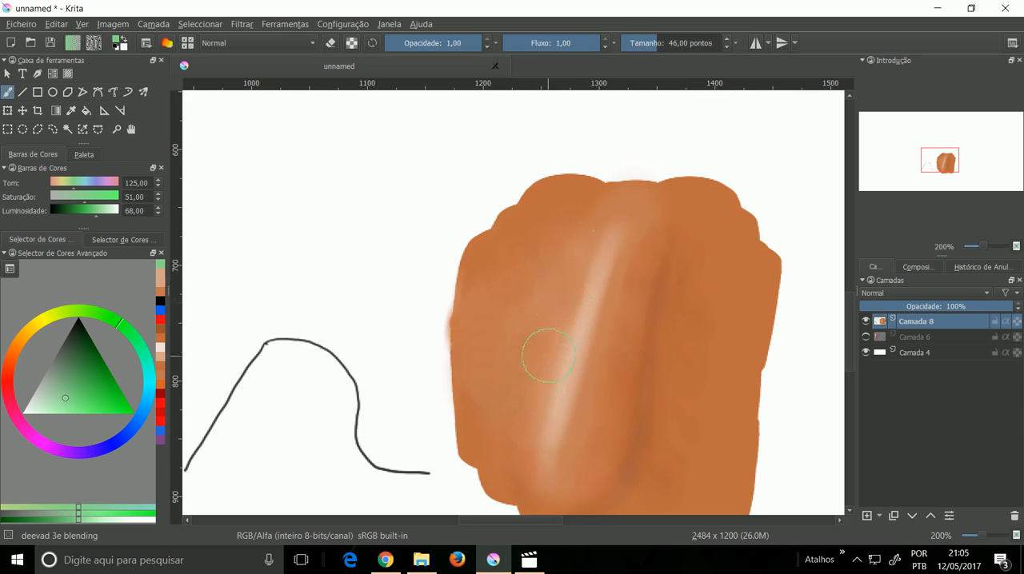
{"action": "left_click_drag", "start_coordinate": [514, 404], "coordinate": [534, 319]}
{"action": "mouse_move", "coordinate": [576, 277]}
{"action": "left_mouse_down"}
{"action": "mouse_move", "coordinate": [497, 360]}
{"action": "mouse_move", "coordinate": [495, 320]}
{"action": "mouse_move", "coordinate": [475, 346]}
{"action": "mouse_move", "coordinate": [459, 420]}
{"action": "left_mouse_up"}
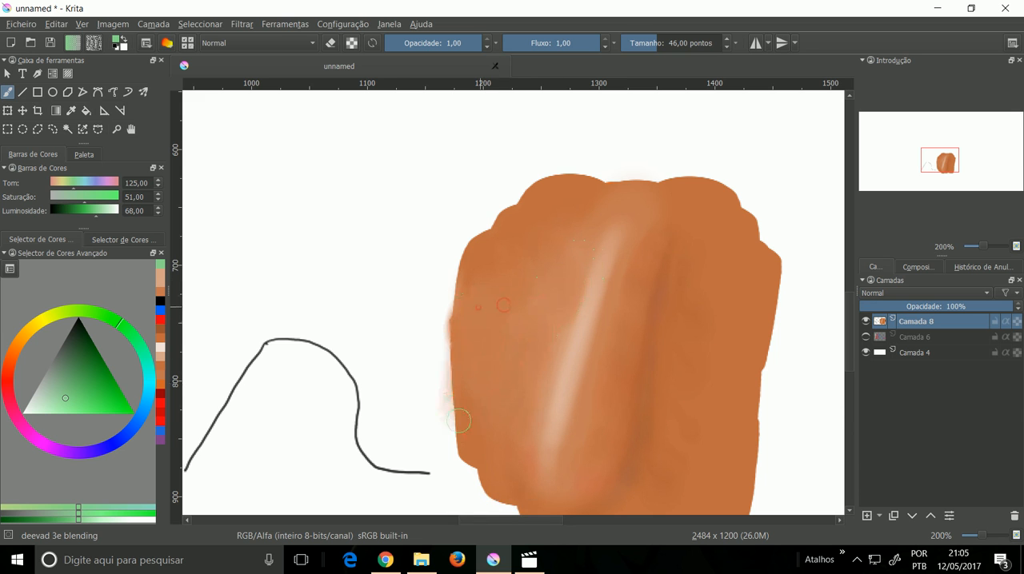
{"action": "left_click_drag", "start_coordinate": [522, 370], "coordinate": [532, 343]}
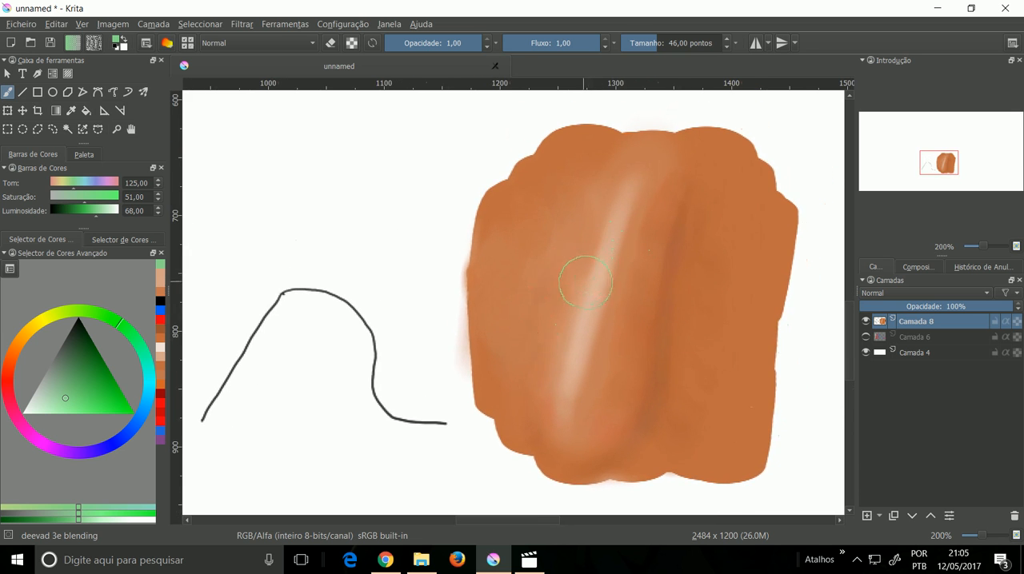
Step: Erase the dark curved line beside the orange shape using the deevad 4a airbrush in eraser mode at size 60,72
{"action": "key", "text": "1"}
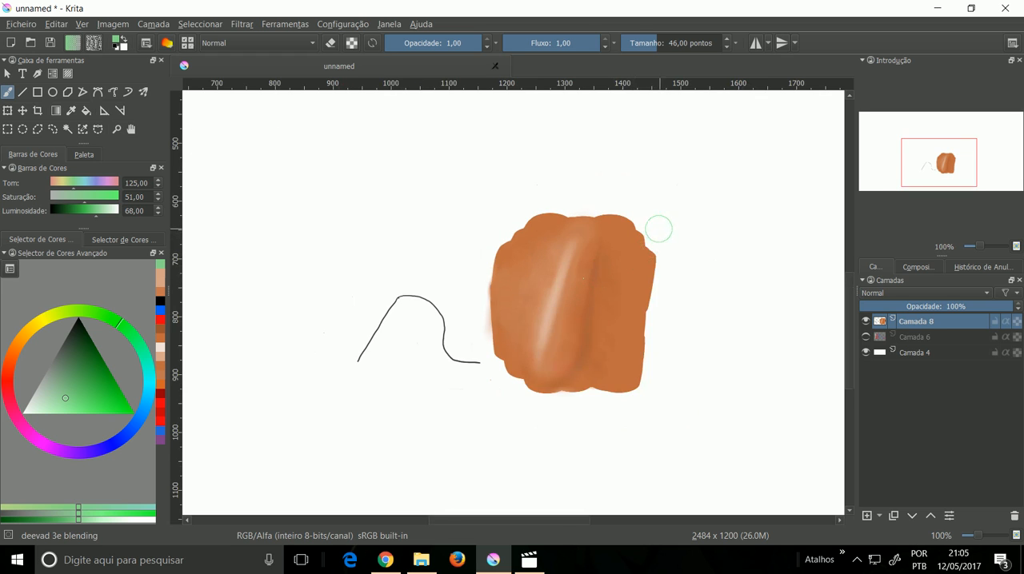
{"action": "key", "text": "minus"}
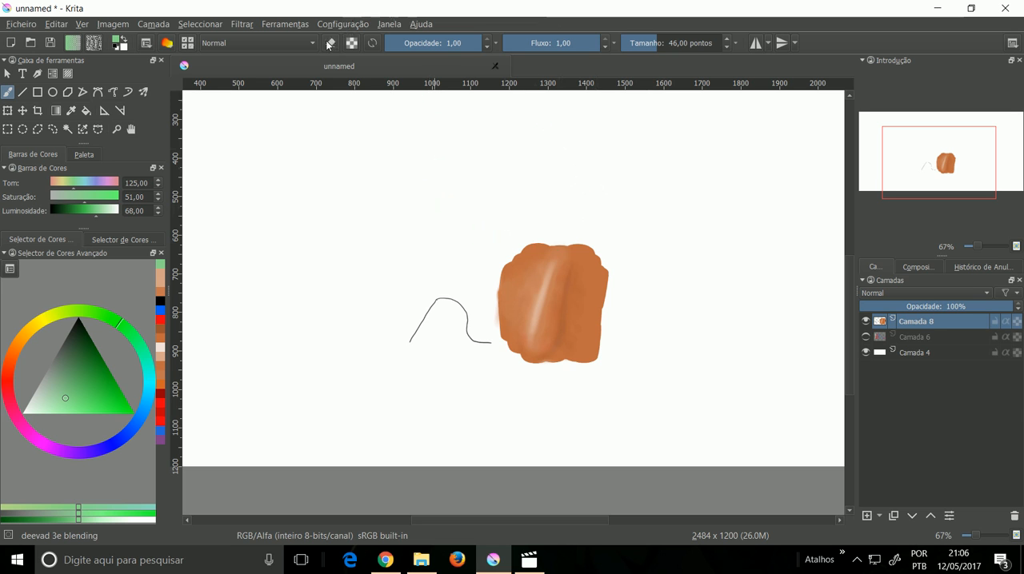
{"action": "right_click", "coordinate": [377, 207]}
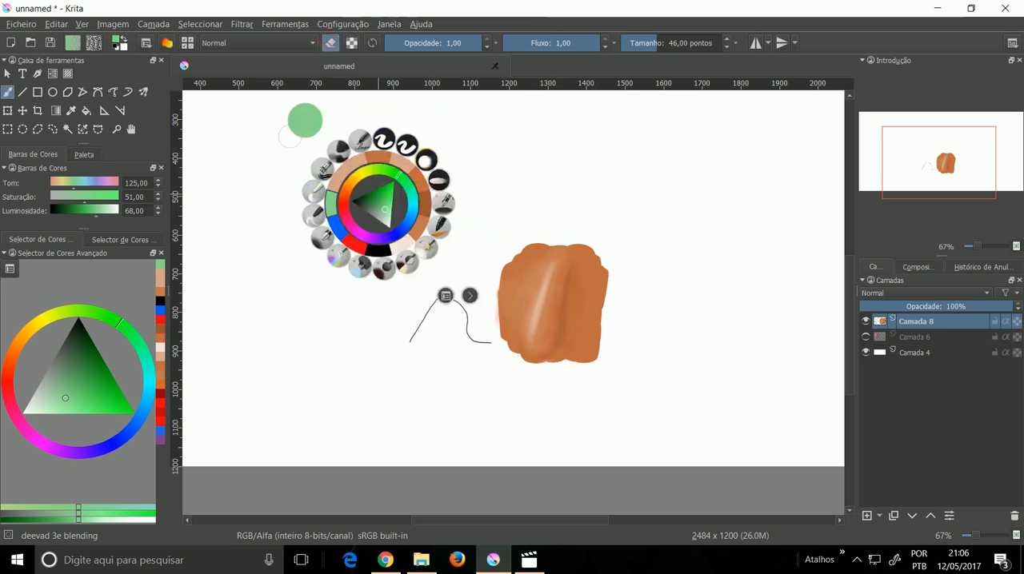
{"action": "left_click", "coordinate": [321, 236]}
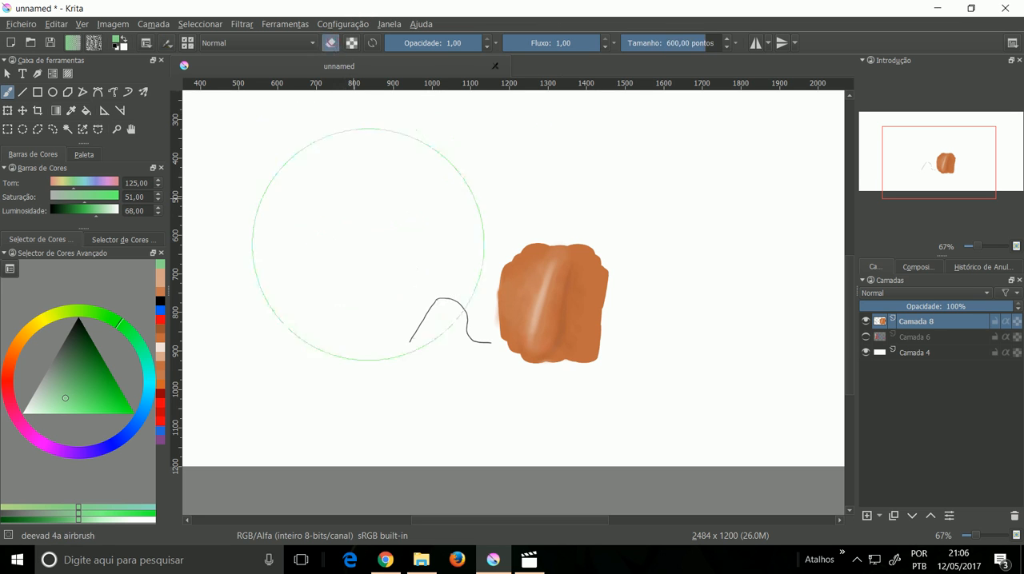
{"action": "left_click", "coordinate": [662, 46]}
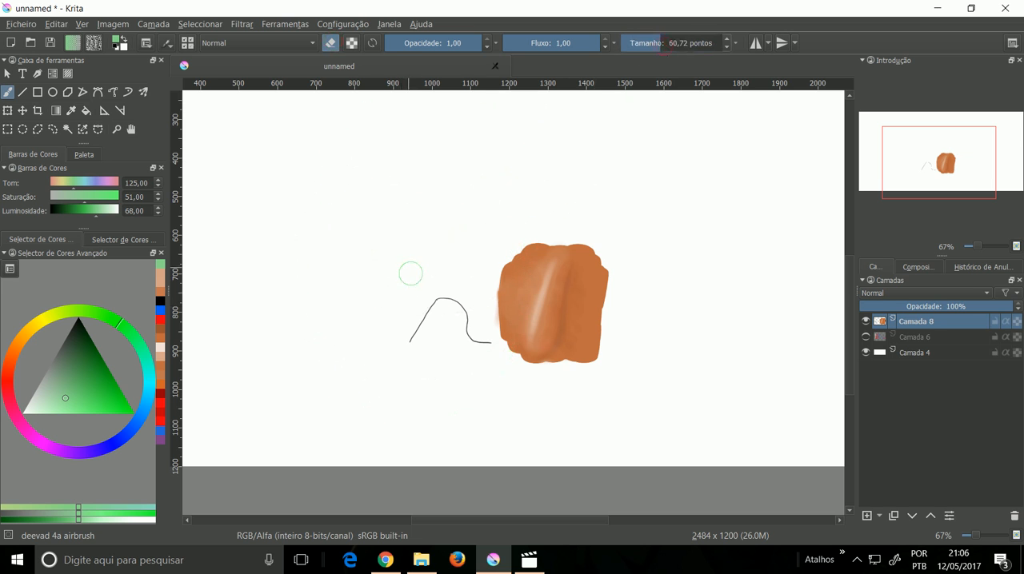
{"action": "left_click_drag", "start_coordinate": [473, 356], "coordinate": [466, 336]}
{"action": "left_click_drag", "start_coordinate": [462, 317], "coordinate": [471, 316]}
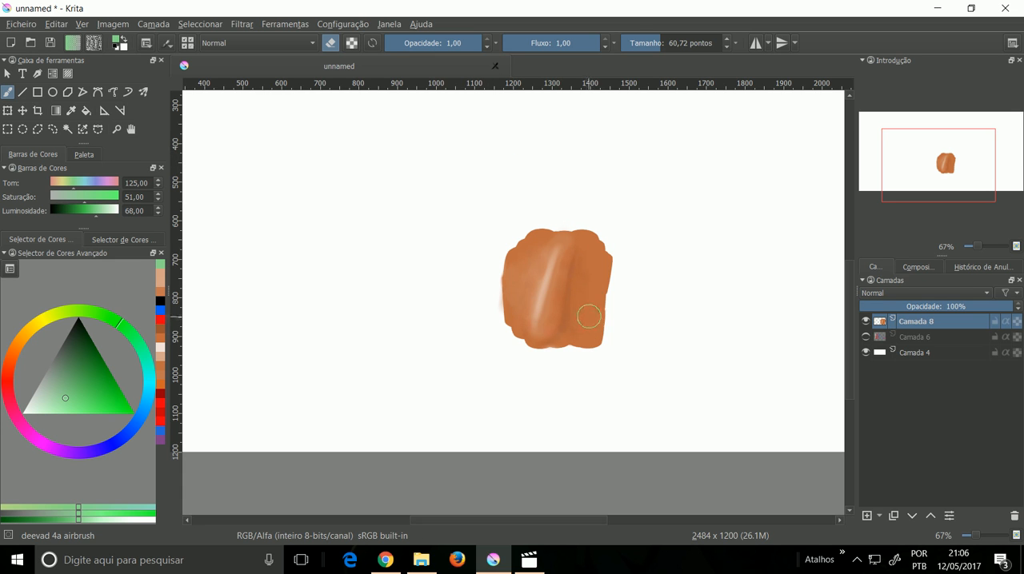
Step: Switch the deevad 4a airbrush back to painting, sample the orange right of the shadow, and lower its luminosity to 40,00
{"action": "key", "text": "ctrl+plus"}
{"action": "key", "text": "ctrl+plus"}
{"action": "mouse_move", "coordinate": [593, 295]}
{"action": "left_mouse_down"}
{"action": "mouse_move", "coordinate": [534, 309]}
{"action": "mouse_move", "coordinate": [476, 352]}
{"action": "mouse_move", "coordinate": [598, 309]}
{"action": "left_mouse_up"}
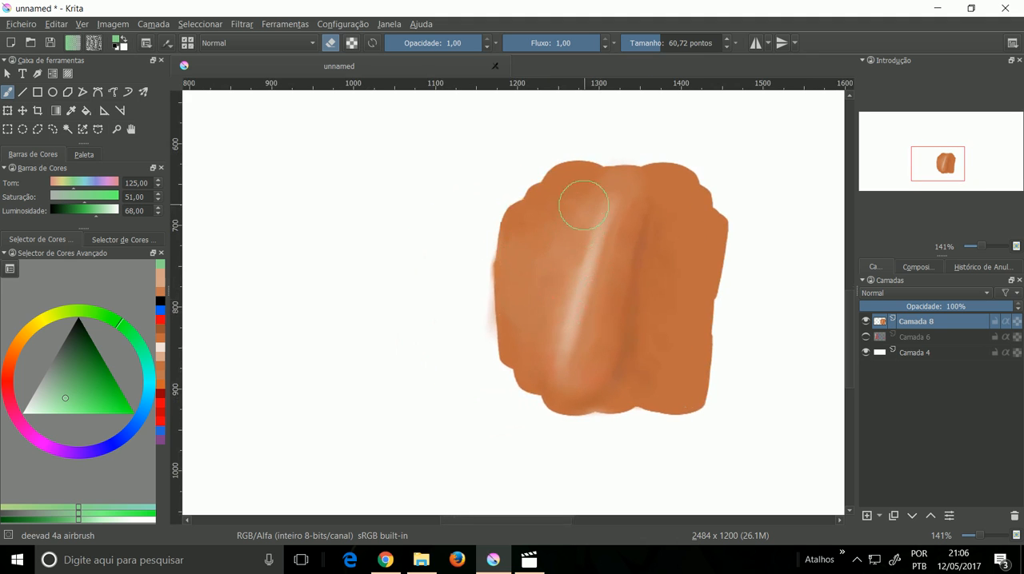
{"action": "right_click", "coordinate": [665, 236]}
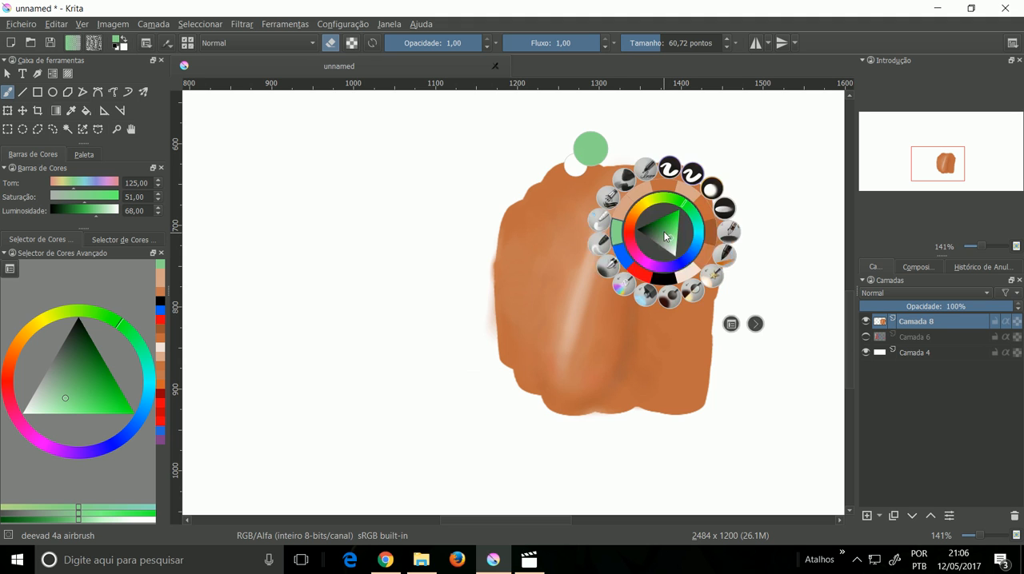
{"action": "left_click", "coordinate": [608, 262]}
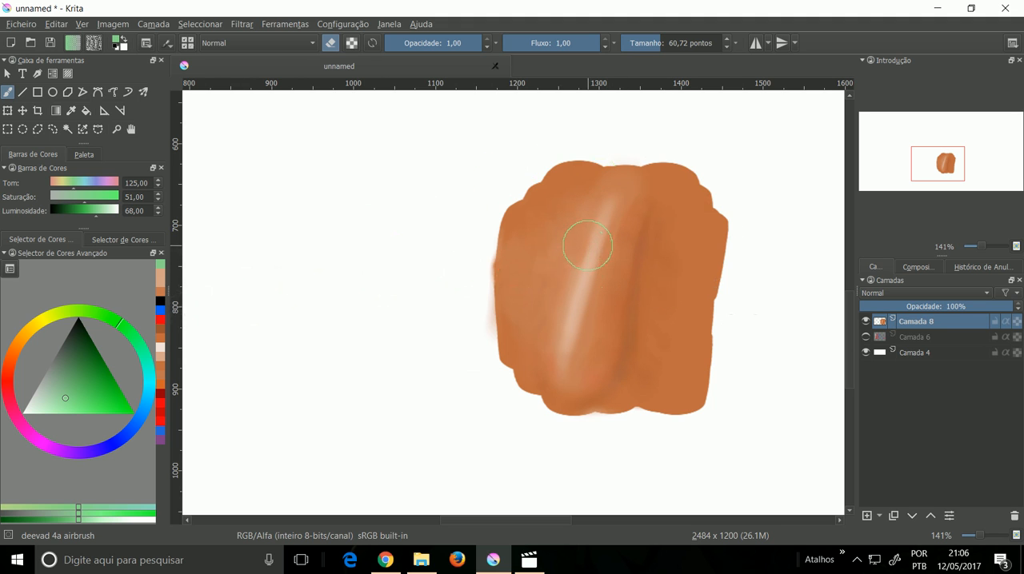
{"action": "left_click", "coordinate": [680, 238], "text": "ctrl"}
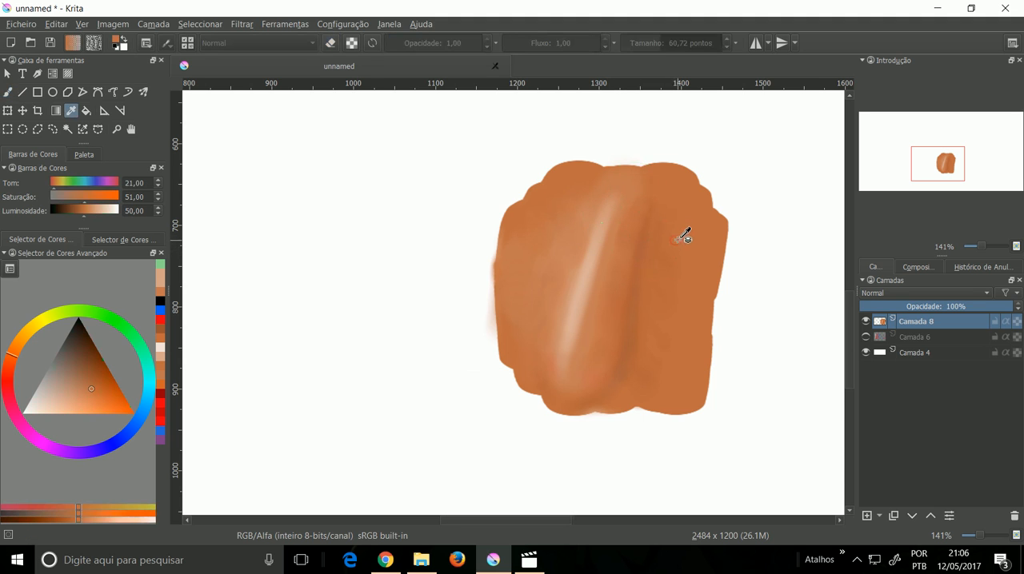
{"action": "left_click", "coordinate": [158, 208]}
{"action": "left_click", "coordinate": [158, 213]}
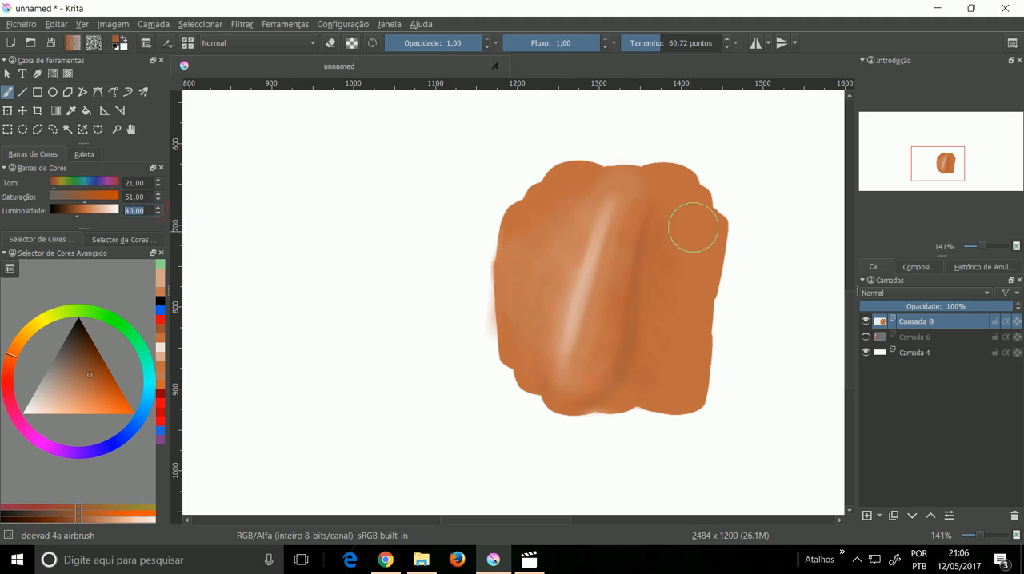
Step: Try airbrushing the darker orange over the shape's upper right and upper left corners on Camada 8, and undo the strokes
{"action": "mouse_move", "coordinate": [685, 201]}
{"action": "left_mouse_down"}
{"action": "mouse_move", "coordinate": [710, 231]}
{"action": "mouse_move", "coordinate": [673, 193]}
{"action": "mouse_move", "coordinate": [709, 205]}
{"action": "mouse_move", "coordinate": [672, 182]}
{"action": "mouse_move", "coordinate": [683, 182]}
{"action": "mouse_move", "coordinate": [716, 212]}
{"action": "mouse_move", "coordinate": [671, 198]}
{"action": "left_mouse_up"}
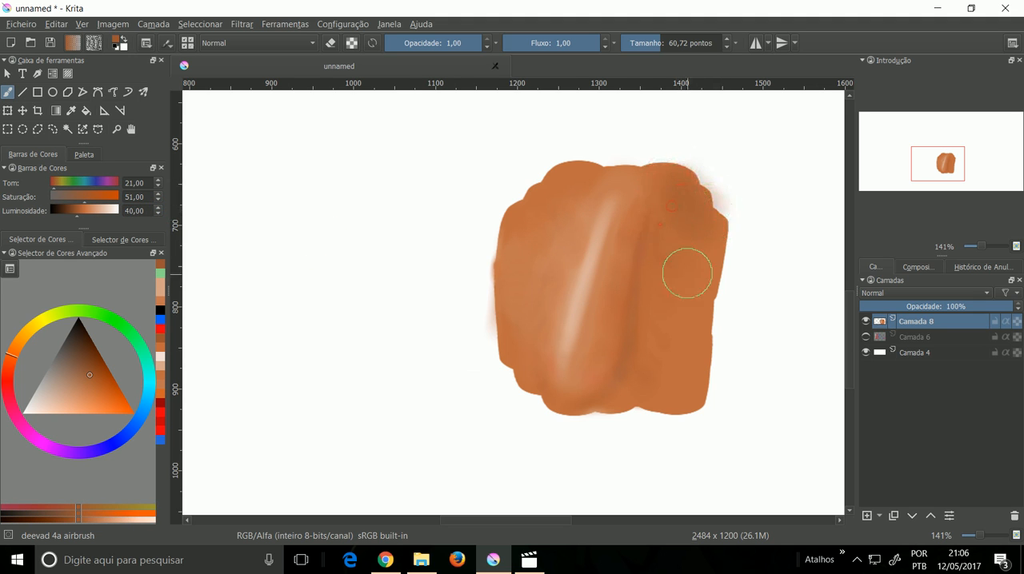
{"action": "mouse_move", "coordinate": [686, 279]}
{"action": "left_mouse_down"}
{"action": "mouse_move", "coordinate": [673, 255]}
{"action": "mouse_move", "coordinate": [694, 241]}
{"action": "mouse_move", "coordinate": [714, 265]}
{"action": "mouse_move", "coordinate": [690, 227]}
{"action": "left_mouse_up"}
{"action": "mouse_move", "coordinate": [568, 184]}
{"action": "left_mouse_down"}
{"action": "mouse_move", "coordinate": [525, 211]}
{"action": "mouse_move", "coordinate": [536, 210]}
{"action": "left_mouse_up"}
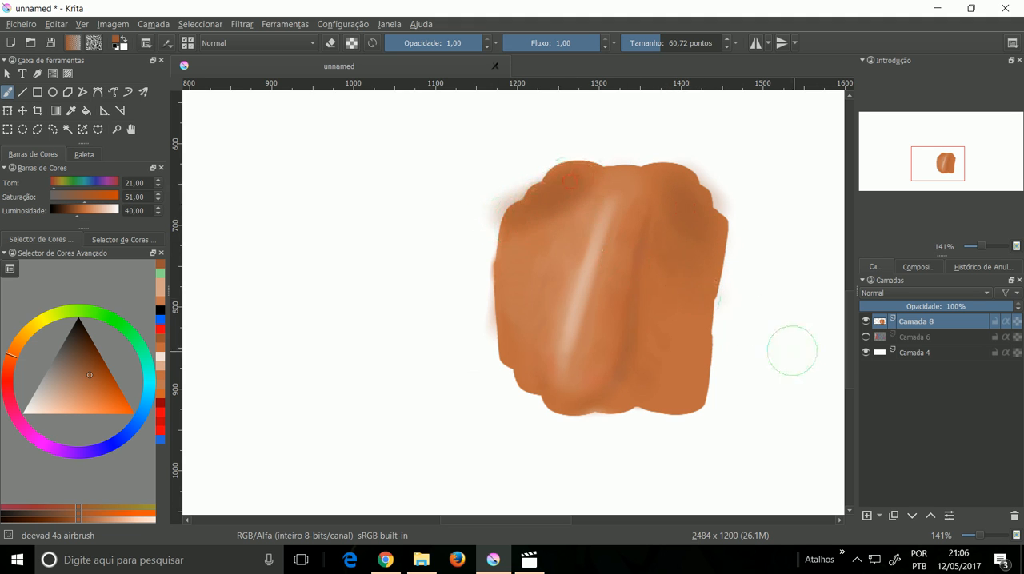
{"action": "key", "text": "ctrl+z"}
{"action": "key", "text": "ctrl+z"}
{"action": "key", "text": "ctrl+z"}
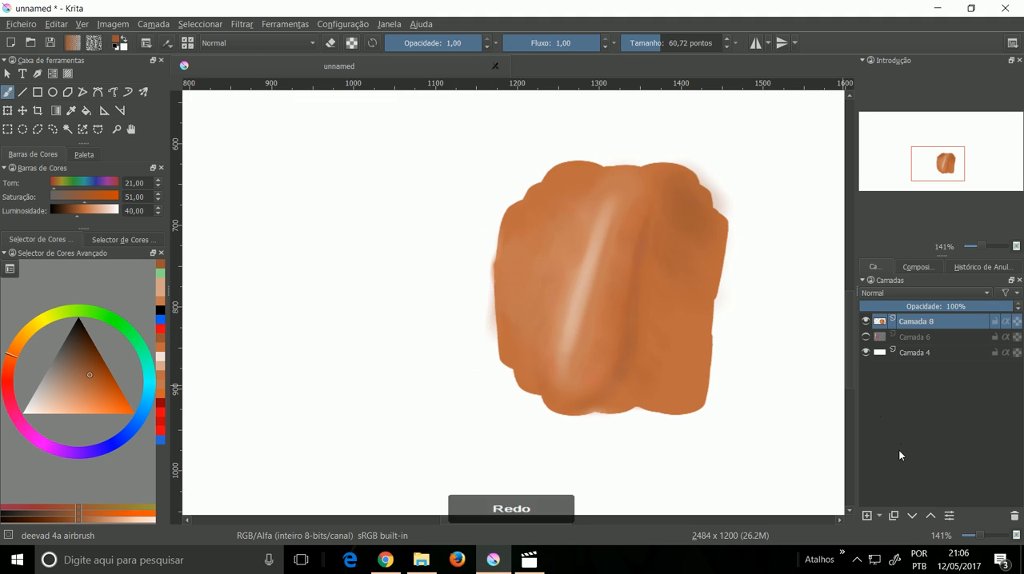
{"action": "key", "text": "ctrl+z"}
{"action": "key", "text": "ctrl+z"}
Step: Create a group layer with a new paint layer inside, move Camada 8 into the group beneath it, and select the new paint layer
{"action": "left_click", "coordinate": [877, 518]}
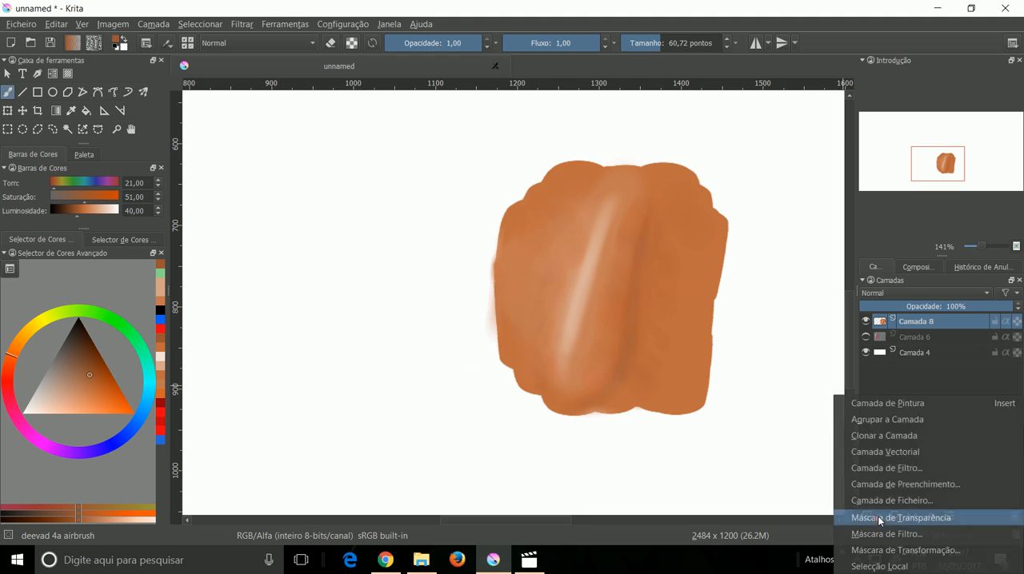
{"action": "left_click", "coordinate": [887, 425]}
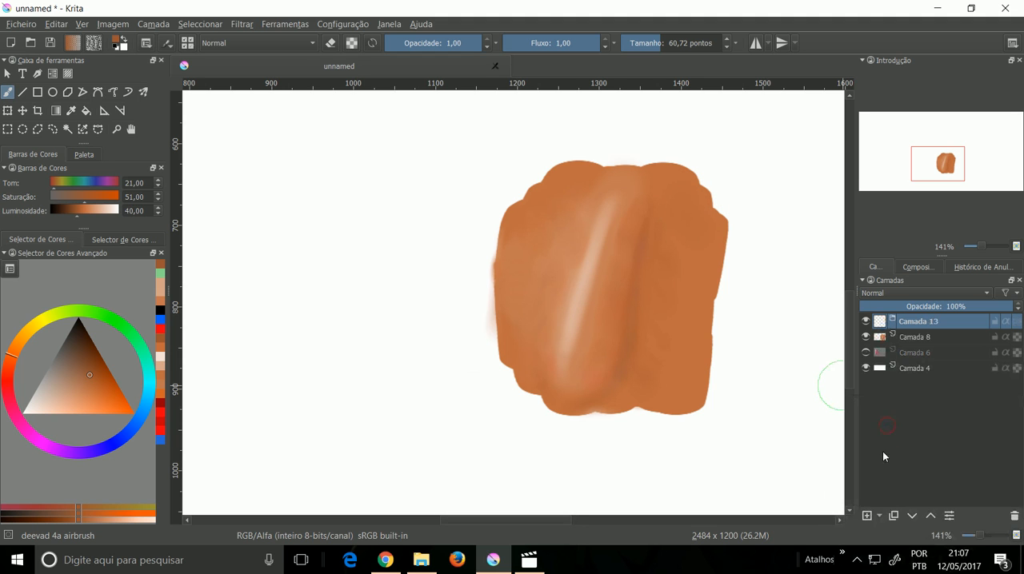
{"action": "left_click", "coordinate": [869, 517]}
{"action": "left_click", "coordinate": [928, 357]}
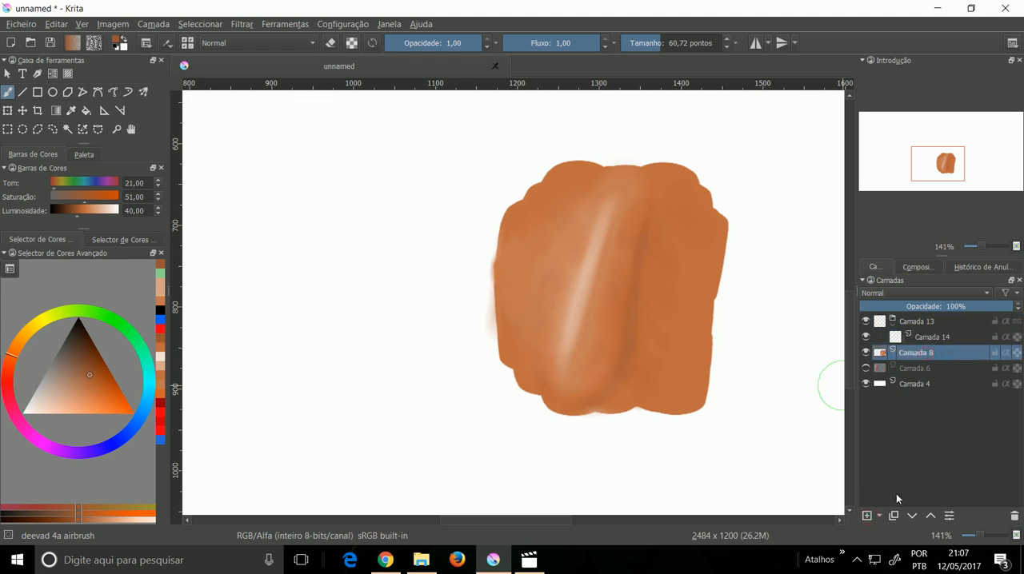
{"action": "left_click", "coordinate": [929, 518]}
{"action": "left_click", "coordinate": [954, 342]}
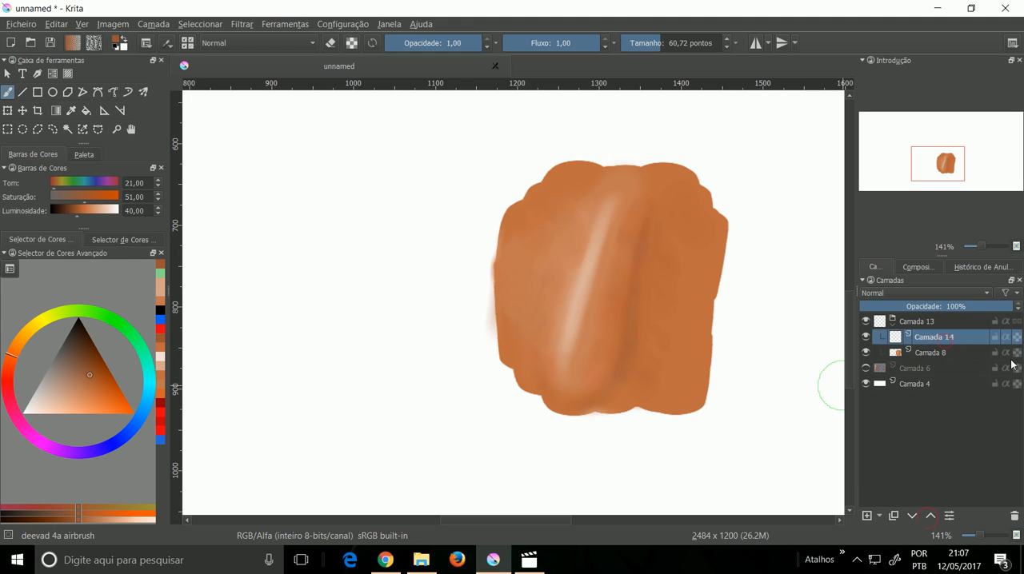
Step: Turn on alpha inheritance for Camada 14 and try airbrushing the darker orange over the shape's upper right and upper left areas
{"action": "mouse_move", "coordinate": [700, 288]}
{"action": "left_mouse_down"}
{"action": "mouse_move", "coordinate": [736, 246]}
{"action": "mouse_move", "coordinate": [730, 283]}
{"action": "mouse_move", "coordinate": [719, 241]}
{"action": "mouse_move", "coordinate": [726, 192]}
{"action": "left_mouse_up"}
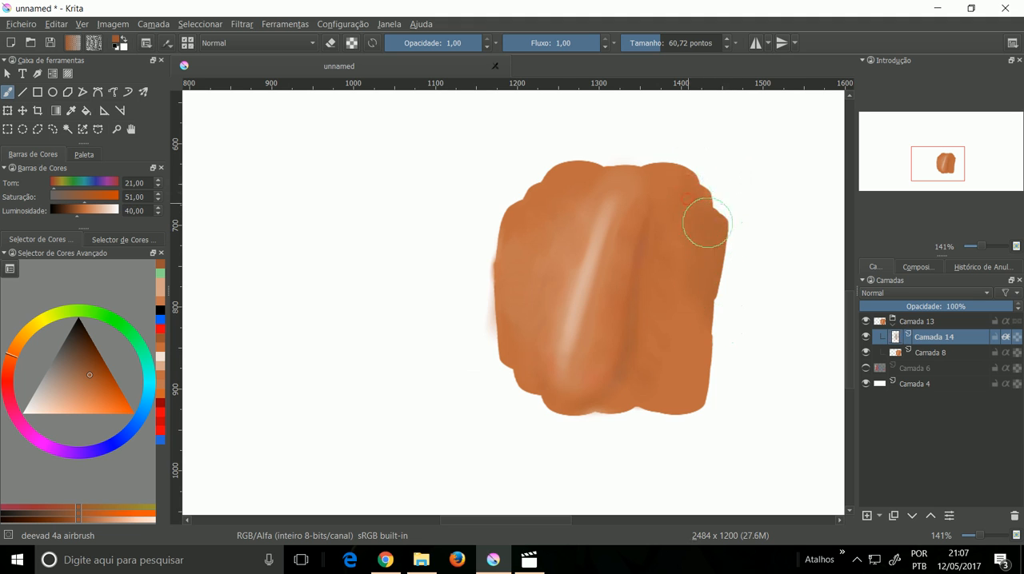
{"action": "key", "text": "ctrl+z"}
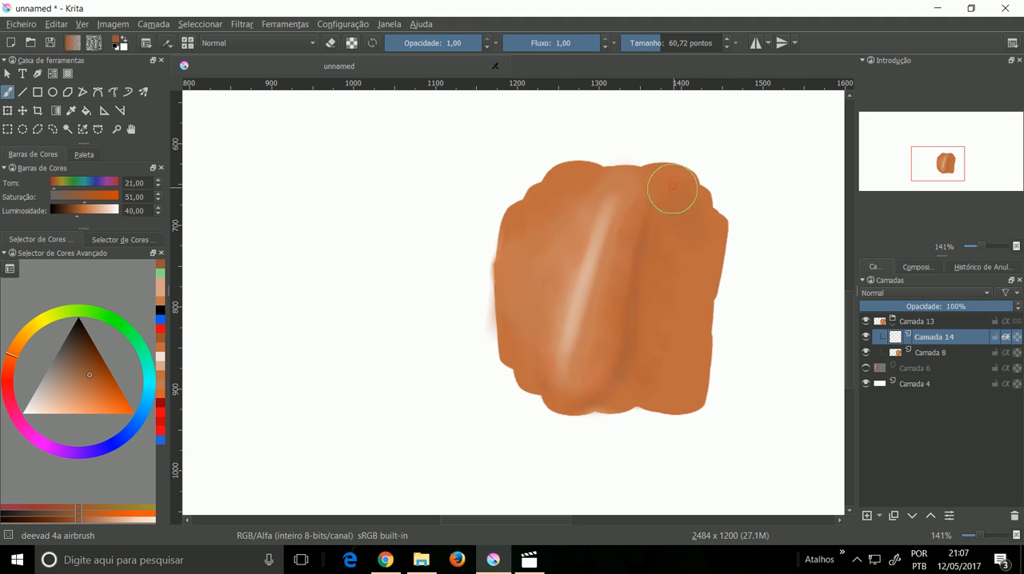
{"action": "left_click_drag", "start_coordinate": [671, 207], "coordinate": [686, 233]}
{"action": "left_click_drag", "start_coordinate": [564, 206], "coordinate": [586, 196]}
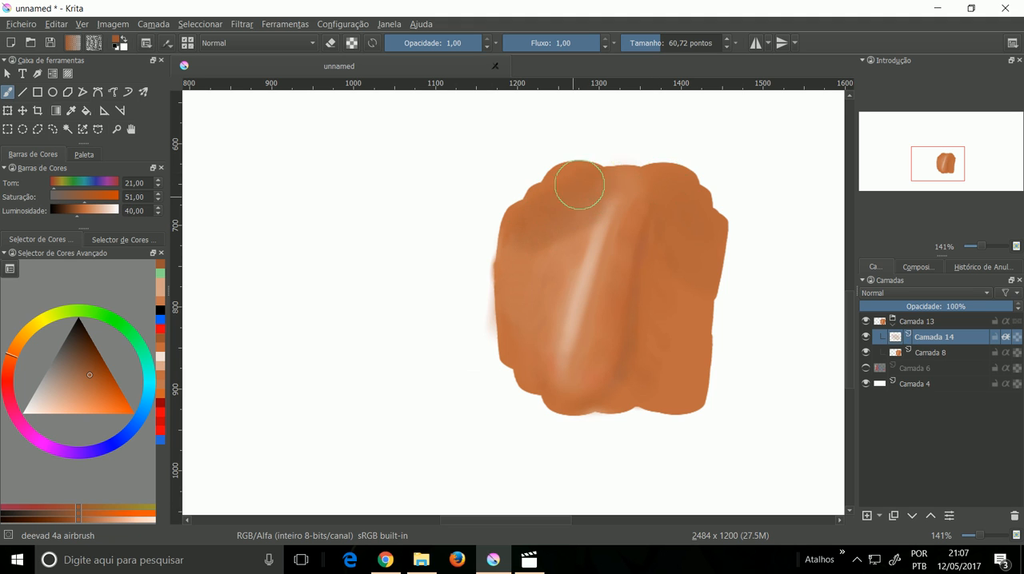
Step: Select Camada 8, choose a blue with hue 204,00, try airbrushing it over the shape's right edge, and undo the stroke
{"action": "key", "text": "Page_Down"}
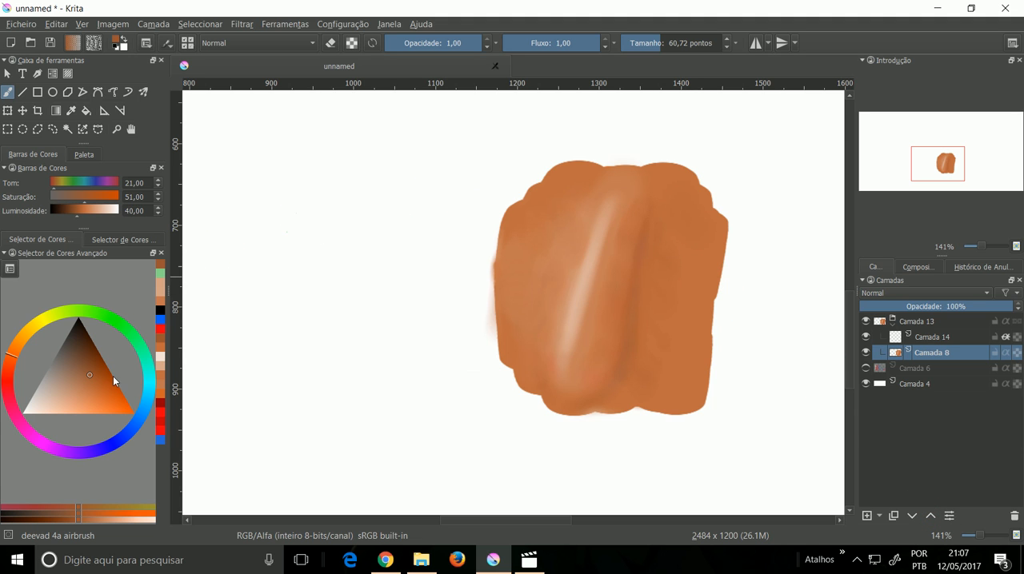
{"action": "left_click", "coordinate": [139, 413]}
{"action": "mouse_move", "coordinate": [649, 256]}
{"action": "left_mouse_down"}
{"action": "mouse_move", "coordinate": [650, 283]}
{"action": "mouse_move", "coordinate": [685, 341]}
{"action": "mouse_move", "coordinate": [738, 275]}
{"action": "mouse_move", "coordinate": [691, 246]}
{"action": "mouse_move", "coordinate": [653, 316]}
{"action": "mouse_move", "coordinate": [692, 255]}
{"action": "left_mouse_up"}
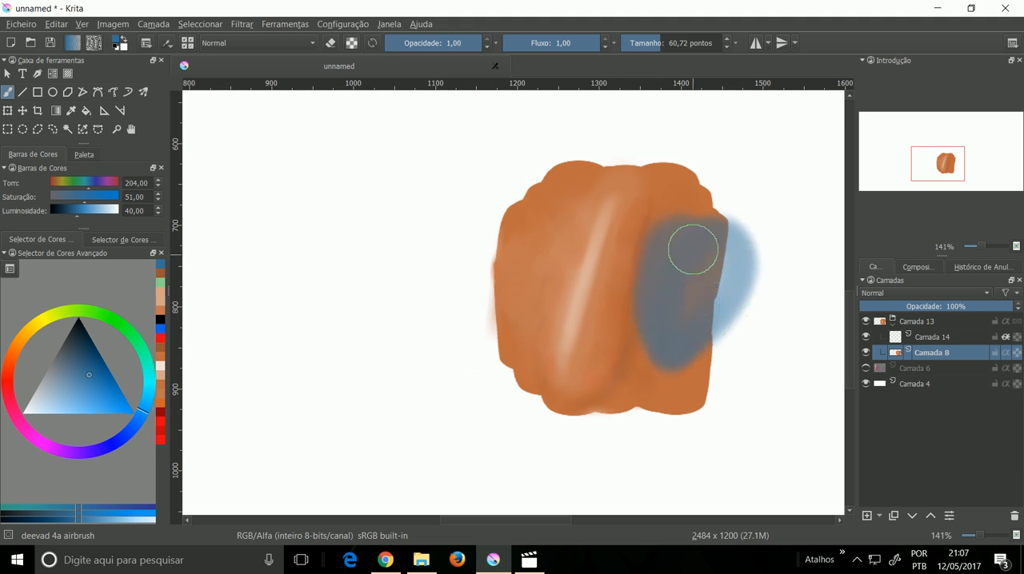
{"action": "key", "text": "ctrl+z"}
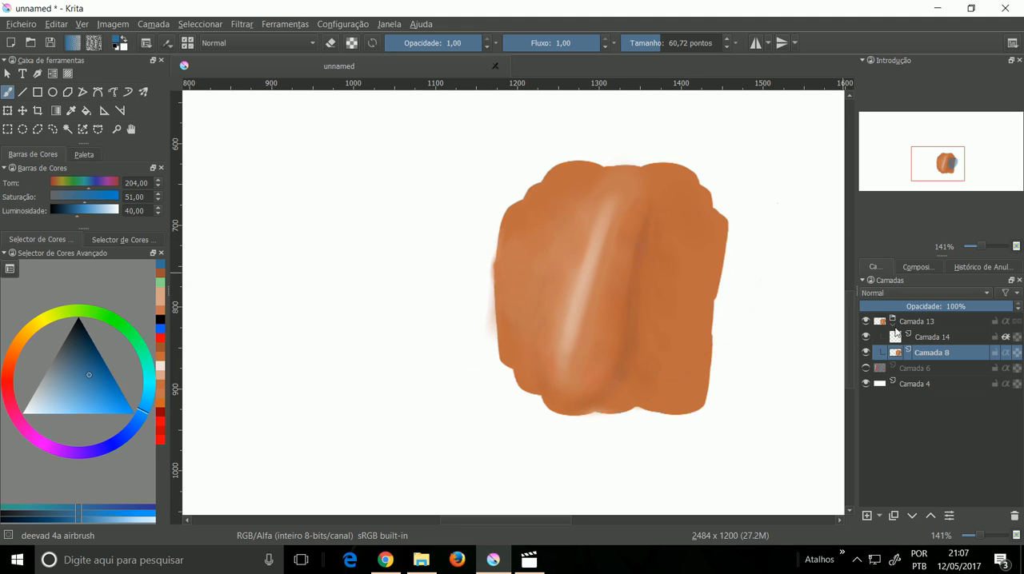
Step: Airbrush the blue across the whole shape on Camada 14, and replace that layer with a new empty paint layer above Camada 8
{"action": "key", "text": "Page_Up"}
{"action": "mouse_move", "coordinate": [704, 217]}
{"action": "left_mouse_down"}
{"action": "mouse_move", "coordinate": [698, 303]}
{"action": "mouse_move", "coordinate": [708, 284]}
{"action": "mouse_move", "coordinate": [674, 250]}
{"action": "mouse_move", "coordinate": [666, 213]}
{"action": "mouse_move", "coordinate": [567, 222]}
{"action": "mouse_move", "coordinate": [522, 281]}
{"action": "mouse_move", "coordinate": [556, 220]}
{"action": "mouse_move", "coordinate": [520, 194]}
{"action": "mouse_move", "coordinate": [590, 190]}
{"action": "mouse_move", "coordinate": [620, 220]}
{"action": "mouse_move", "coordinate": [591, 365]}
{"action": "mouse_move", "coordinate": [636, 323]}
{"action": "mouse_move", "coordinate": [665, 197]}
{"action": "mouse_move", "coordinate": [611, 214]}
{"action": "mouse_move", "coordinate": [549, 392]}
{"action": "mouse_move", "coordinate": [650, 346]}
{"action": "mouse_move", "coordinate": [670, 301]}
{"action": "mouse_move", "coordinate": [678, 366]}
{"action": "mouse_move", "coordinate": [687, 334]}
{"action": "mouse_move", "coordinate": [584, 359]}
{"action": "mouse_move", "coordinate": [565, 341]}
{"action": "mouse_move", "coordinate": [550, 250]}
{"action": "mouse_move", "coordinate": [524, 253]}
{"action": "mouse_move", "coordinate": [584, 228]}
{"action": "mouse_move", "coordinate": [646, 307]}
{"action": "mouse_move", "coordinate": [688, 250]}
{"action": "mouse_move", "coordinate": [695, 304]}
{"action": "mouse_move", "coordinate": [730, 274]}
{"action": "mouse_move", "coordinate": [723, 193]}
{"action": "mouse_move", "coordinate": [564, 168]}
{"action": "mouse_move", "coordinate": [493, 238]}
{"action": "mouse_move", "coordinate": [528, 221]}
{"action": "mouse_move", "coordinate": [572, 260]}
{"action": "mouse_move", "coordinate": [634, 278]}
{"action": "mouse_move", "coordinate": [658, 335]}
{"action": "mouse_move", "coordinate": [718, 215]}
{"action": "mouse_move", "coordinate": [711, 373]}
{"action": "mouse_move", "coordinate": [706, 348]}
{"action": "mouse_move", "coordinate": [722, 443]}
{"action": "left_mouse_up"}
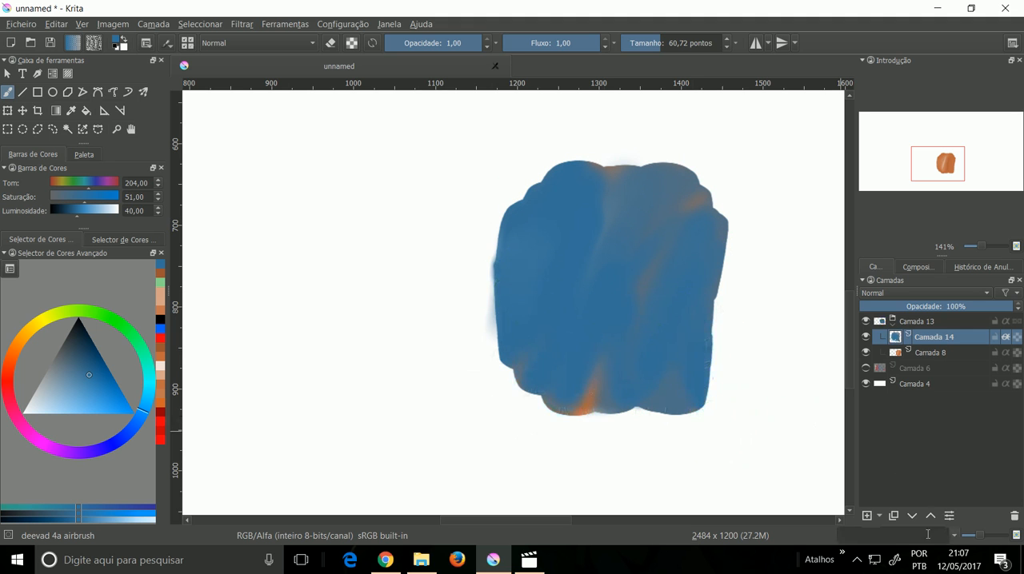
{"action": "left_click", "coordinate": [1014, 515]}
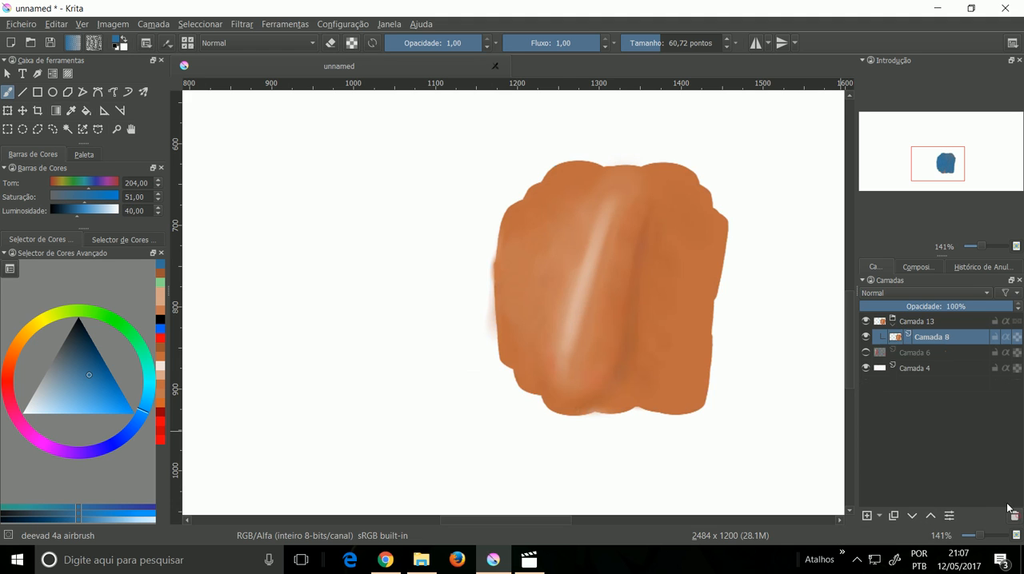
{"action": "left_click", "coordinate": [866, 516]}
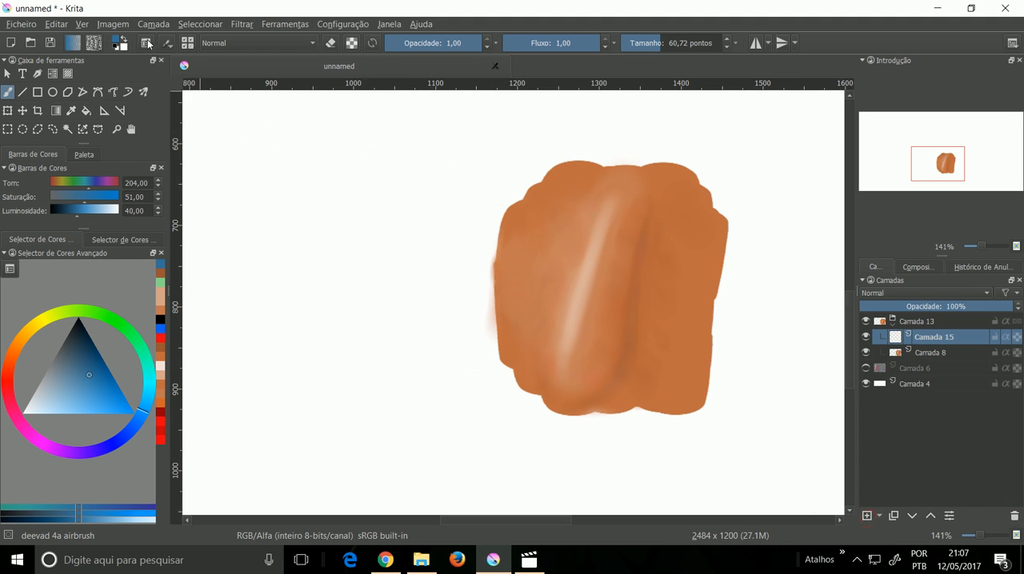
Step: Turn on alpha inheritance for the new layer, and pick the deevad 4b adjust color preset with blue at saturation 92,00 and luminosity 51,00
{"action": "right_click", "coordinate": [607, 292]}
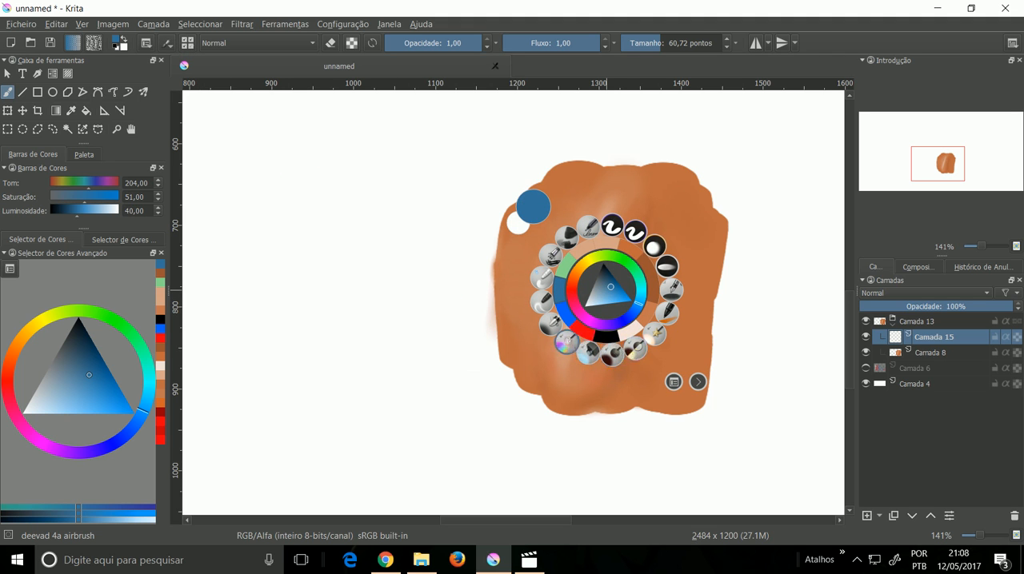
{"action": "left_click", "coordinate": [567, 344]}
{"action": "left_click_drag", "start_coordinate": [105, 384], "coordinate": [124, 409]}
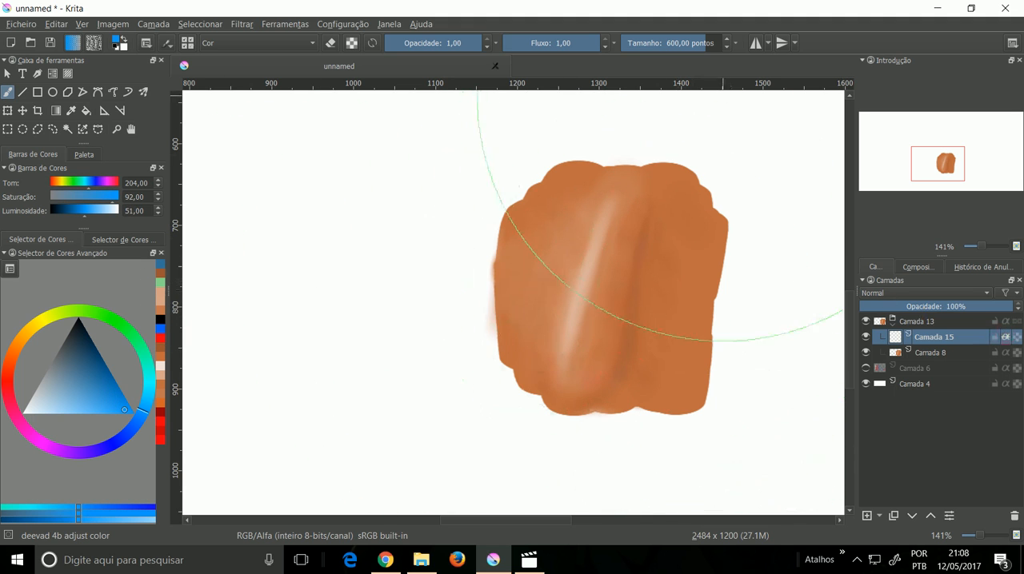
Step: Undo the first adjust color strokes, set the brush size to 187,39, and tint the shape blue on the alpha-inheriting layer, strongest on its left half
{"action": "mouse_move", "coordinate": [668, 237]}
{"action": "left_mouse_down"}
{"action": "mouse_move", "coordinate": [635, 378]}
{"action": "mouse_move", "coordinate": [648, 219]}
{"action": "mouse_move", "coordinate": [592, 349]}
{"action": "mouse_move", "coordinate": [602, 244]}
{"action": "mouse_move", "coordinate": [561, 391]}
{"action": "mouse_move", "coordinate": [615, 220]}
{"action": "mouse_move", "coordinate": [552, 378]}
{"action": "mouse_move", "coordinate": [574, 170]}
{"action": "mouse_move", "coordinate": [522, 329]}
{"action": "mouse_move", "coordinate": [544, 224]}
{"action": "mouse_move", "coordinate": [604, 169]}
{"action": "mouse_move", "coordinate": [618, 189]}
{"action": "mouse_move", "coordinate": [602, 197]}
{"action": "mouse_move", "coordinate": [675, 223]}
{"action": "mouse_move", "coordinate": [653, 374]}
{"action": "mouse_move", "coordinate": [675, 387]}
{"action": "mouse_move", "coordinate": [700, 191]}
{"action": "mouse_move", "coordinate": [723, 254]}
{"action": "mouse_move", "coordinate": [683, 154]}
{"action": "mouse_move", "coordinate": [500, 305]}
{"action": "mouse_move", "coordinate": [550, 362]}
{"action": "mouse_move", "coordinate": [625, 388]}
{"action": "mouse_move", "coordinate": [720, 400]}
{"action": "mouse_move", "coordinate": [705, 230]}
{"action": "mouse_move", "coordinate": [640, 176]}
{"action": "mouse_move", "coordinate": [543, 372]}
{"action": "mouse_move", "coordinate": [560, 395]}
{"action": "mouse_move", "coordinate": [601, 280]}
{"action": "mouse_move", "coordinate": [685, 210]}
{"action": "mouse_move", "coordinate": [744, 212]}
{"action": "mouse_move", "coordinate": [704, 223]}
{"action": "mouse_move", "coordinate": [687, 193]}
{"action": "mouse_move", "coordinate": [642, 248]}
{"action": "mouse_move", "coordinate": [588, 269]}
{"action": "mouse_move", "coordinate": [641, 187]}
{"action": "mouse_move", "coordinate": [718, 180]}
{"action": "left_mouse_up"}
{"action": "key", "text": "ctrl+z"}
{"action": "key", "text": "ctrl+z"}
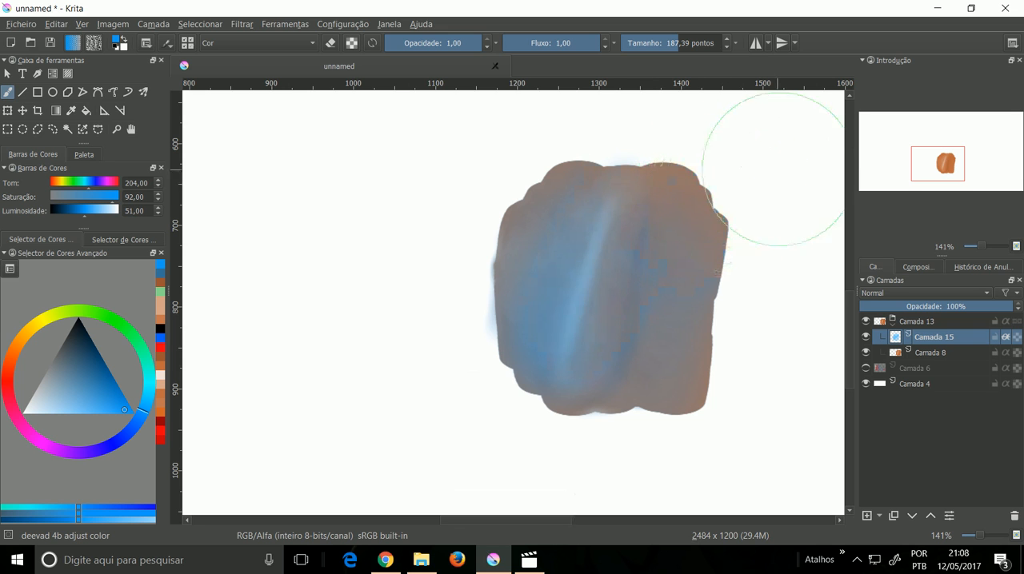
{"action": "mouse_move", "coordinate": [561, 266]}
{"action": "left_mouse_down"}
{"action": "mouse_move", "coordinate": [515, 297]}
{"action": "mouse_move", "coordinate": [559, 240]}
{"action": "left_mouse_up"}
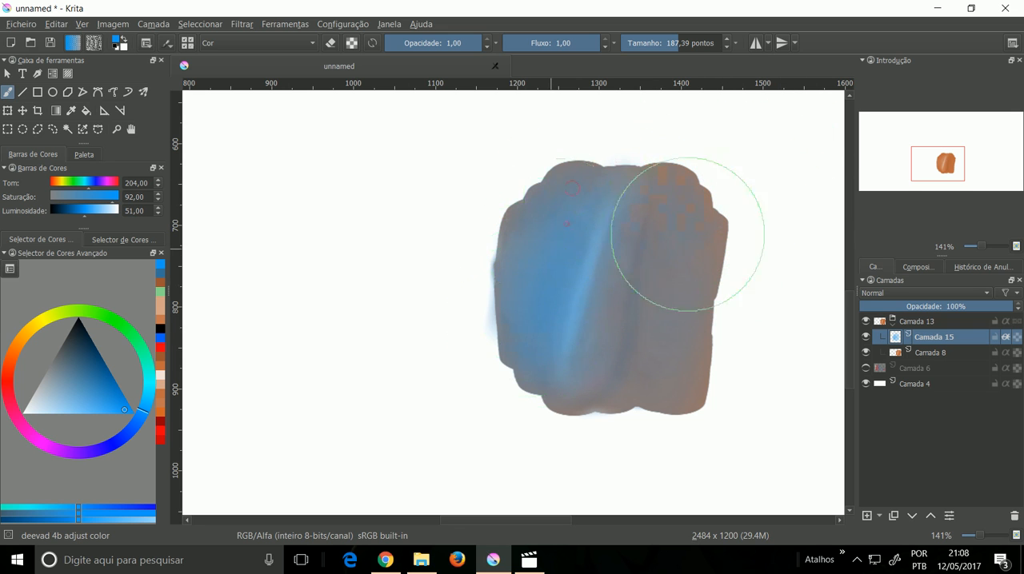